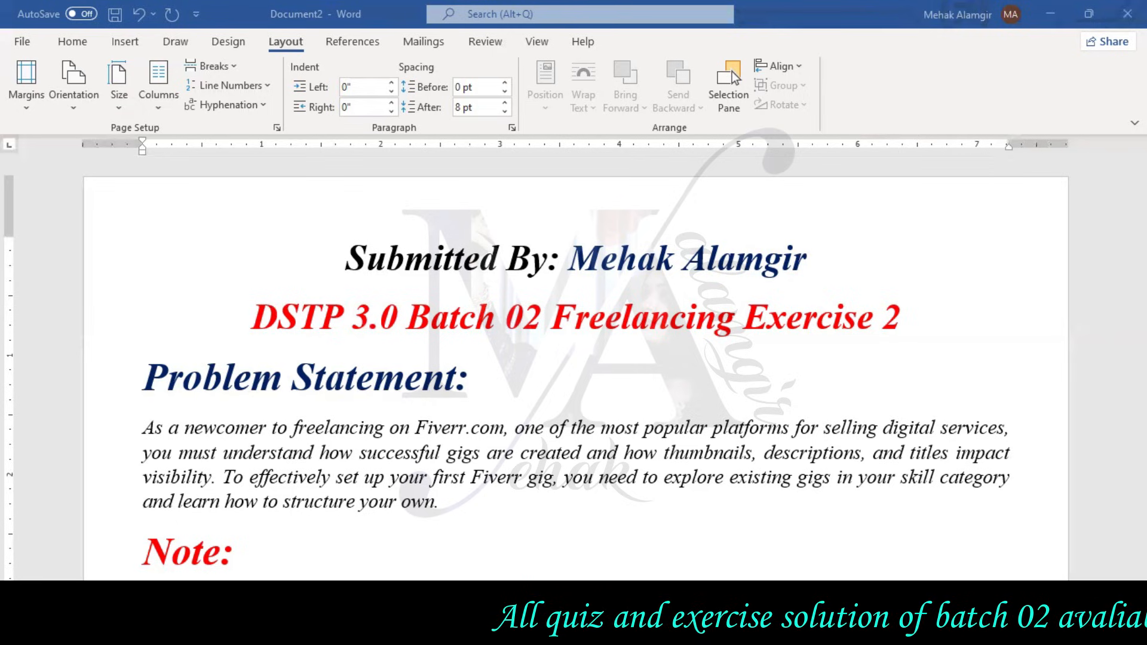
# Step: Read through the freelancing exercise's problem statement, notes and task list in the document
pyautogui.scroll(-8, 575, 370)
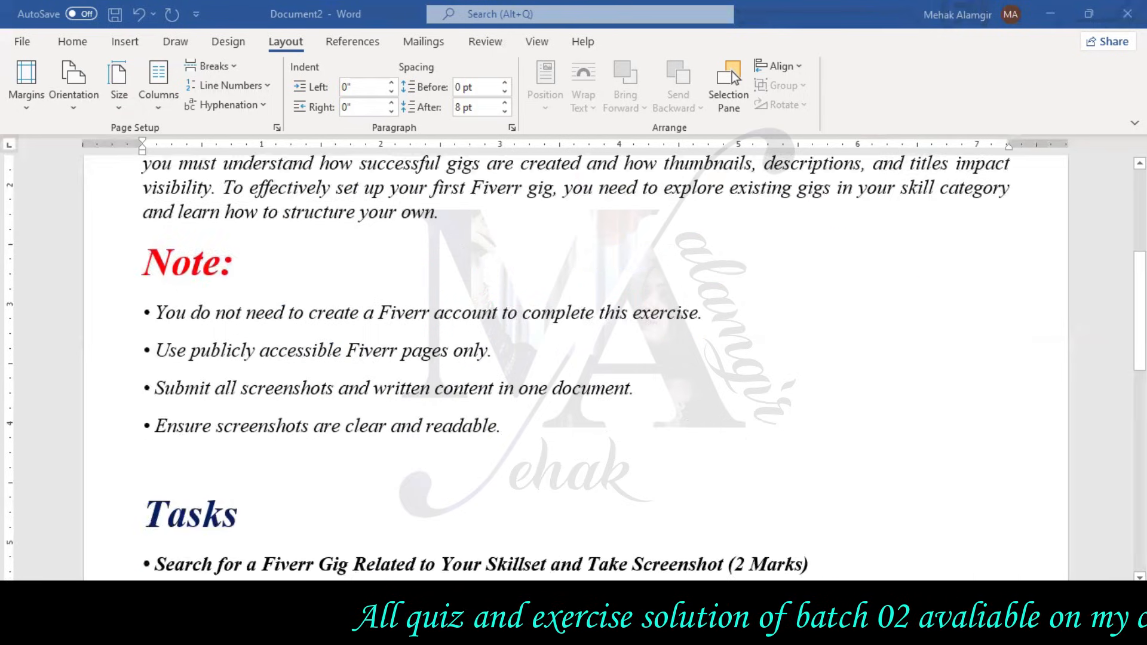
pyautogui.scroll(-10, 576, 358)
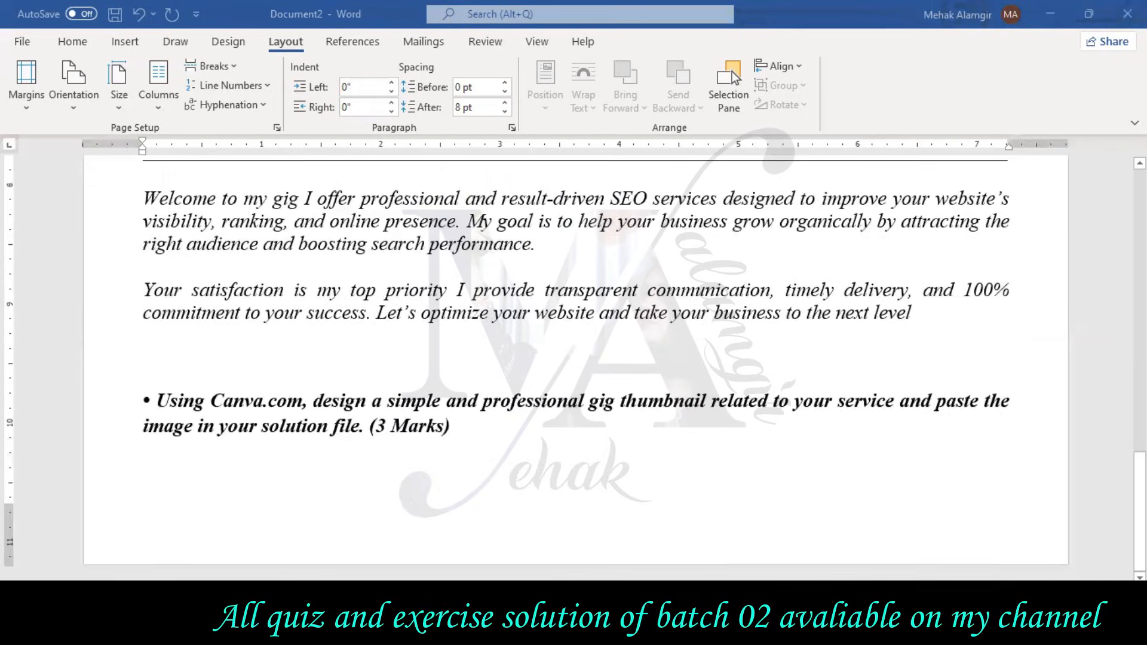
pyautogui.scroll(10, 575, 359)
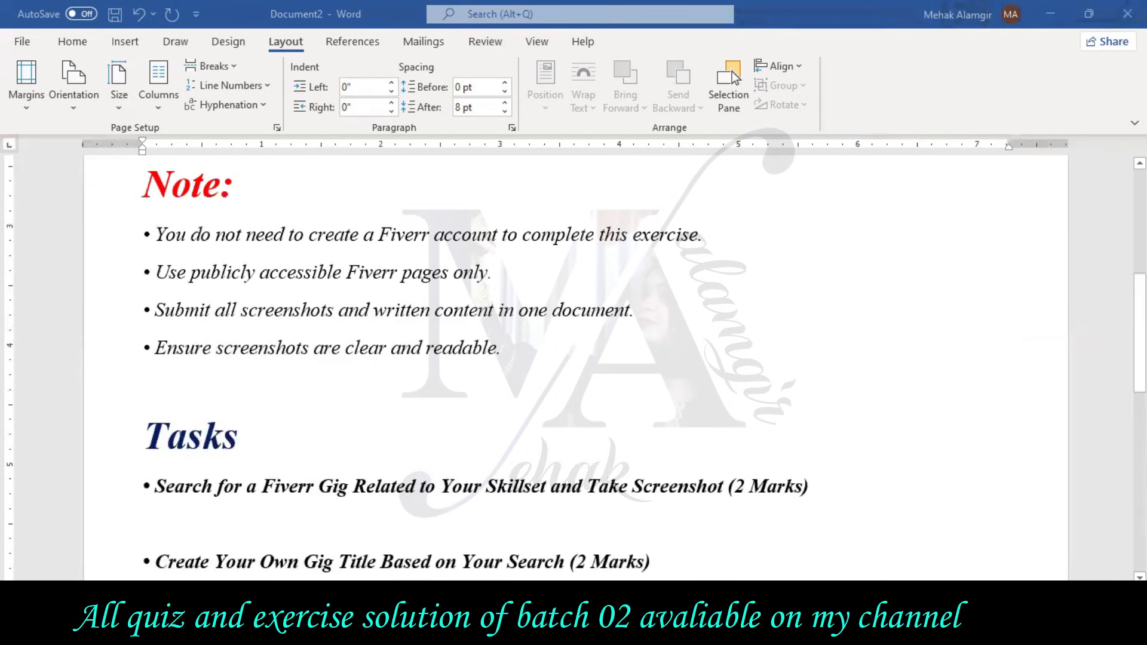
pyautogui.scroll(5, 575, 367)
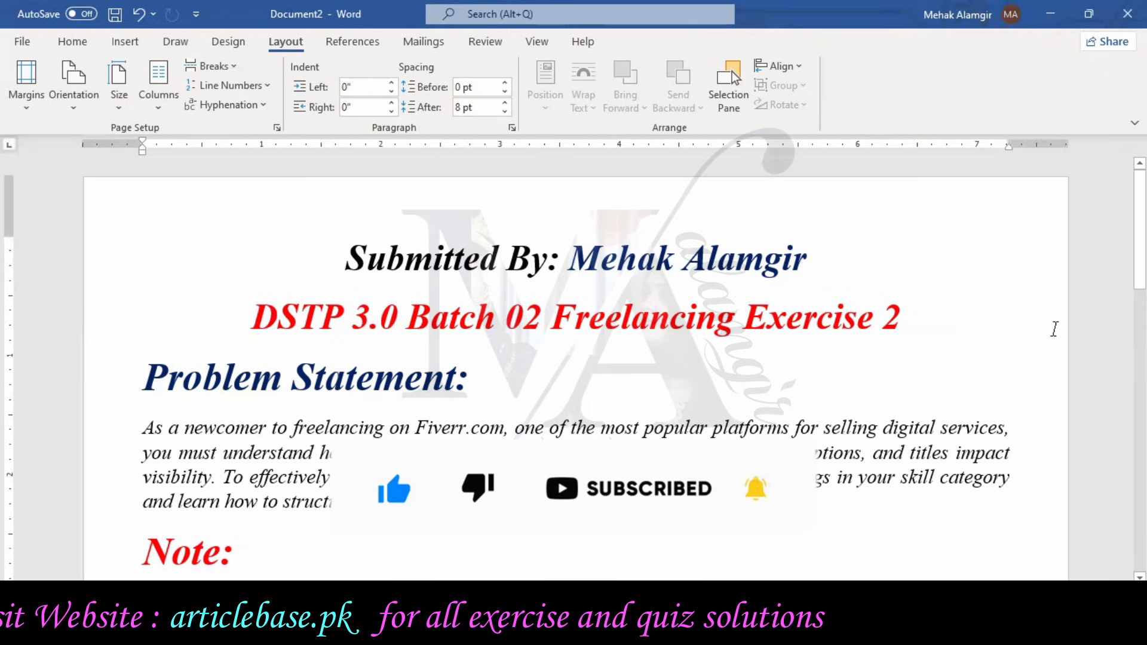
pyautogui.scroll(-1, 1054, 328)
pyautogui.scroll(-3, 1054, 328)
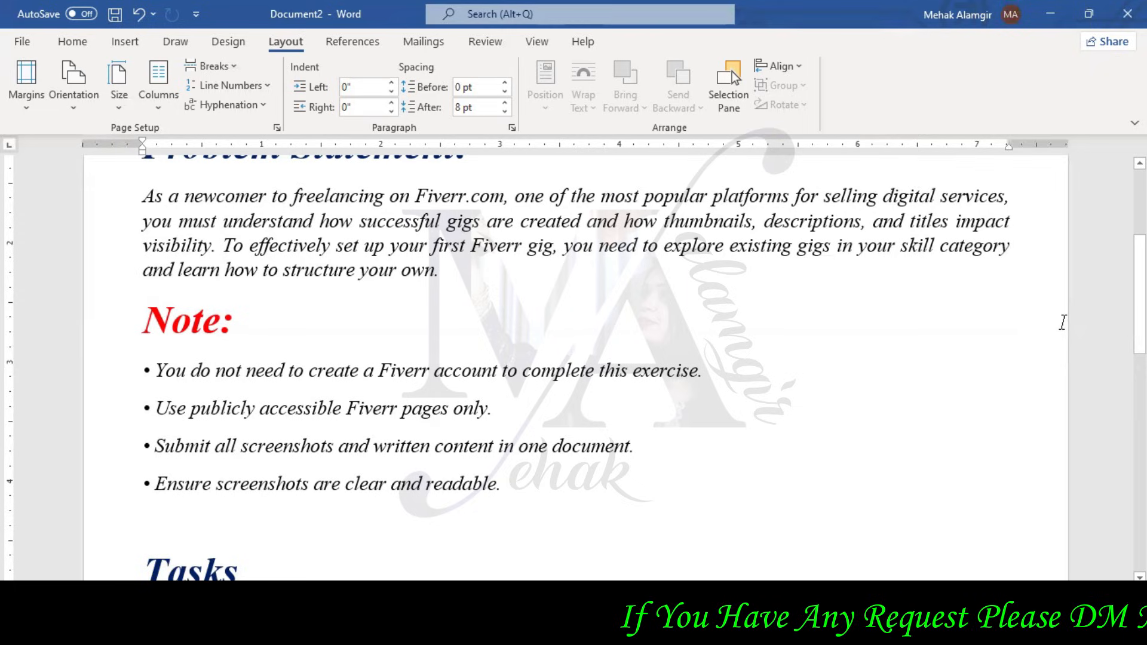
pyautogui.scroll(-5, 1062, 323)
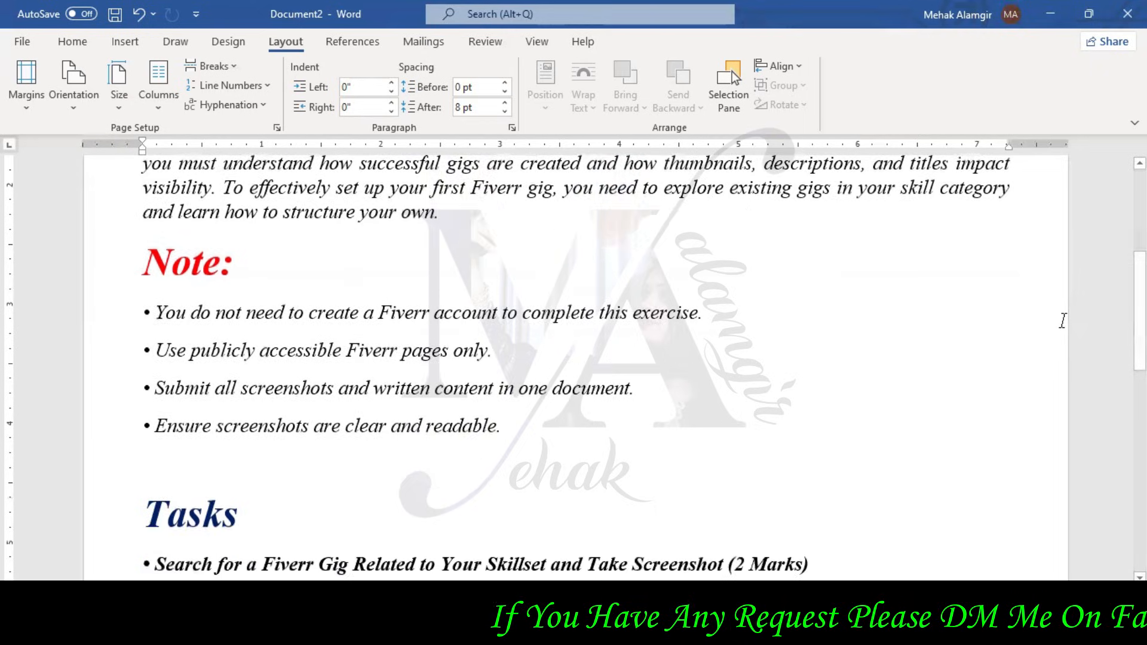
pyautogui.scroll(-3, 1063, 320)
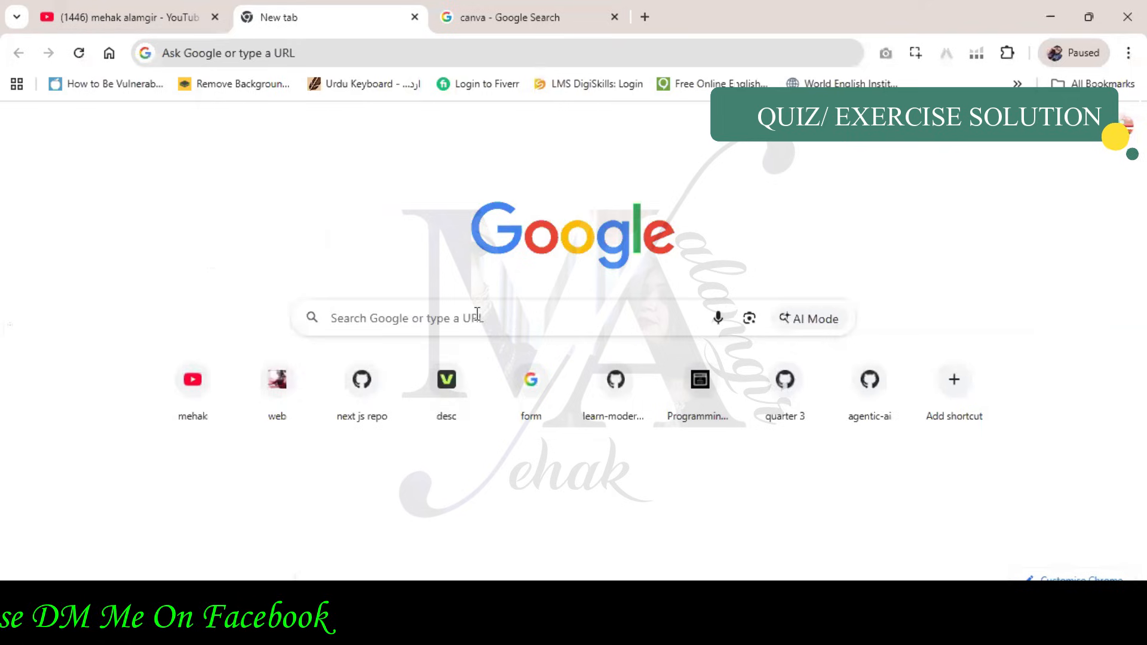
# Step: Switch to Chrome, search Google for Fiverr, open the Fiverr website and dismiss the Google sign-in offer
pyautogui.click(476, 313)
pyautogui.write('fiv')
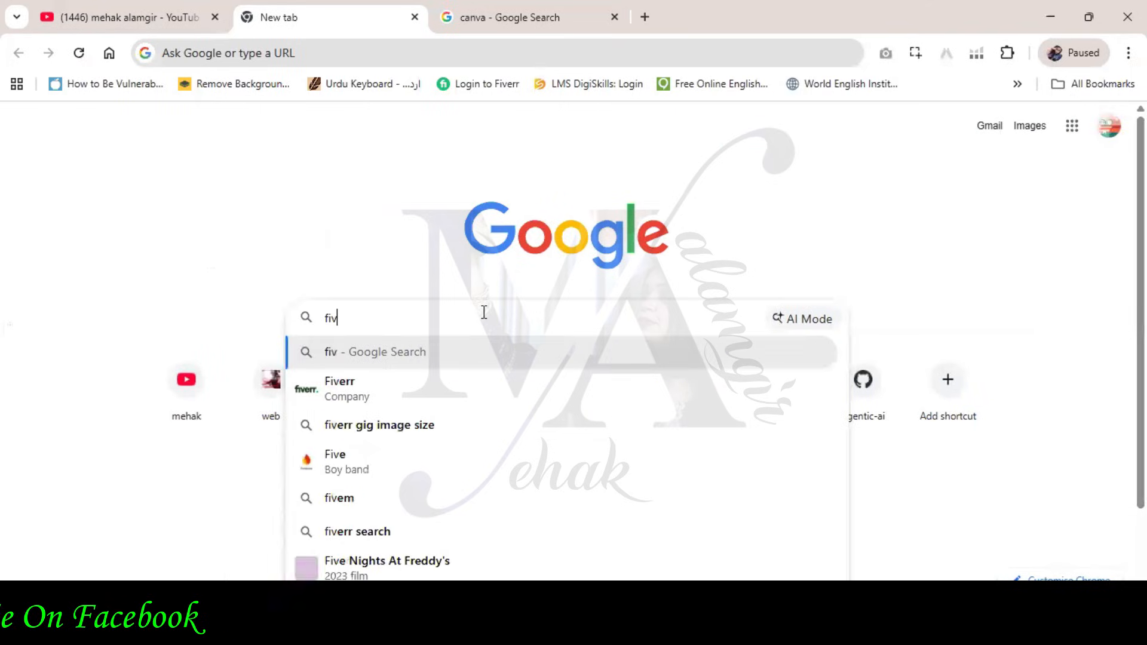
pyautogui.click(507, 396)
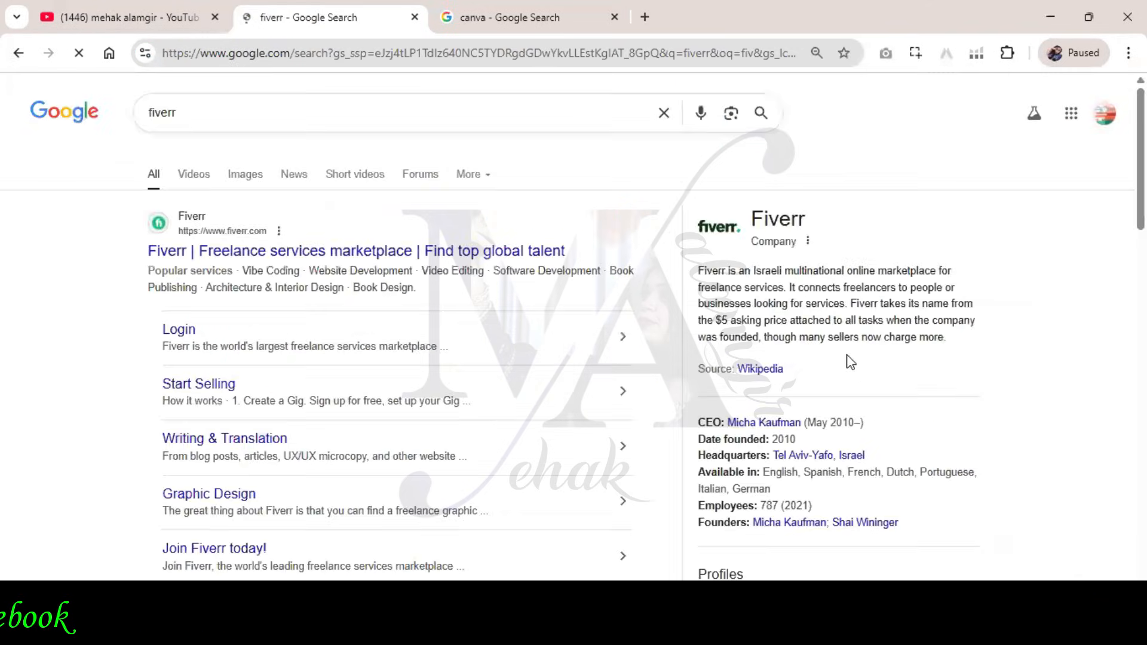
pyautogui.click(553, 259)
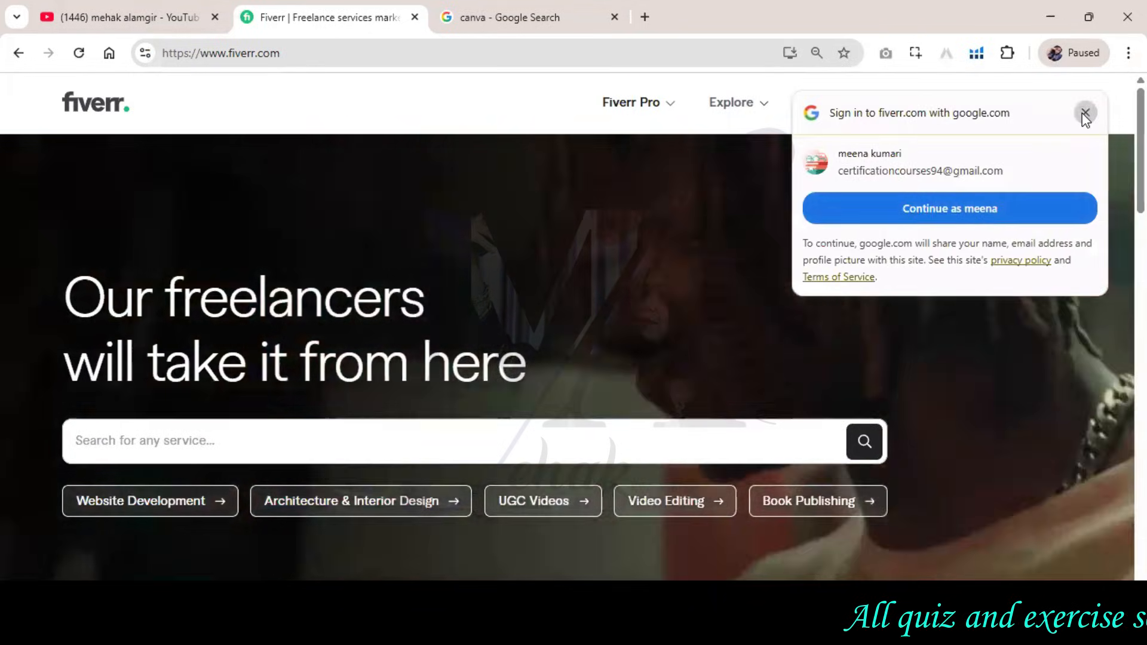
pyautogui.click(1084, 113)
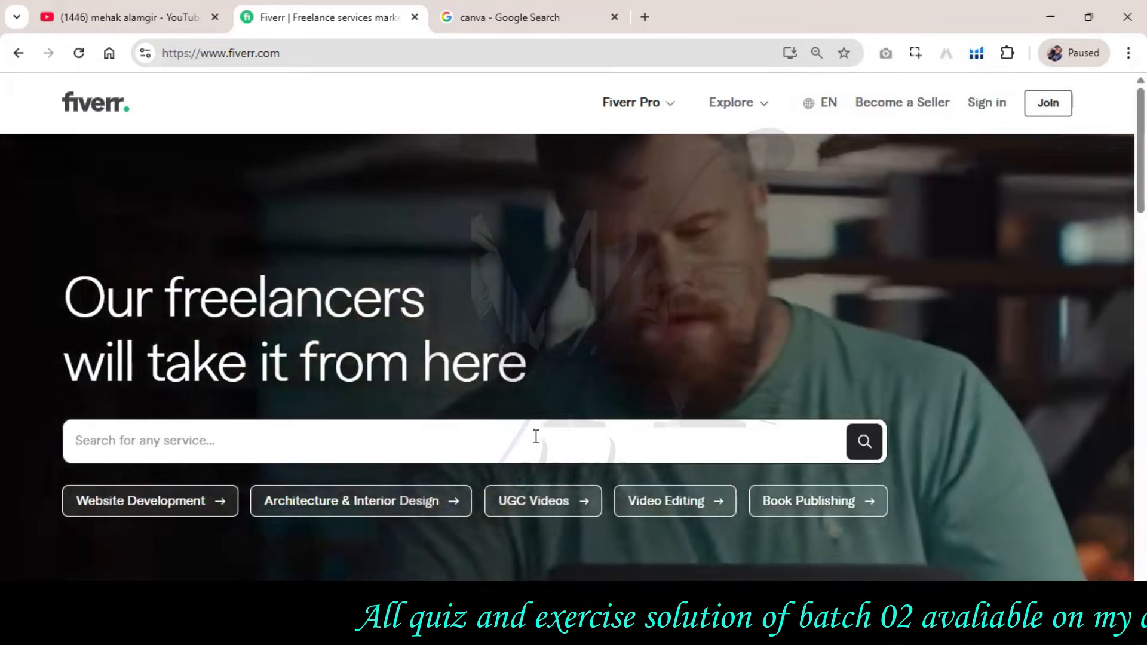
# Step: Try "digital marketing" as the service search term on Fiverr's home page
pyautogui.click(534, 437)
pyautogui.write('di')
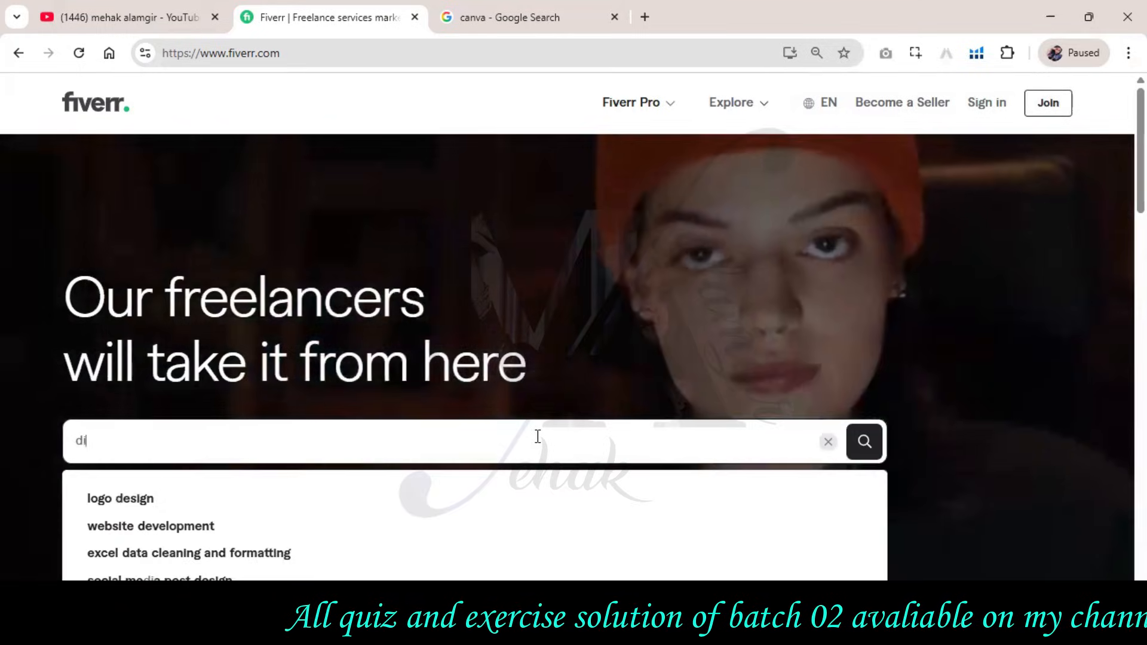
pyautogui.write('gita')
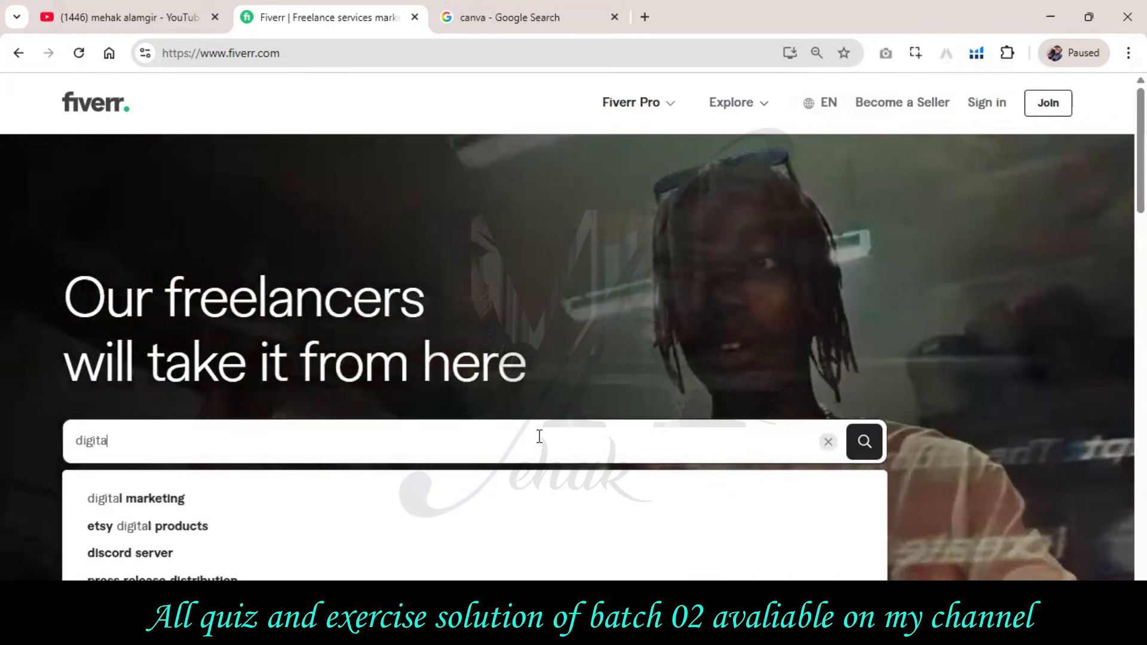
pyautogui.write('l mar')
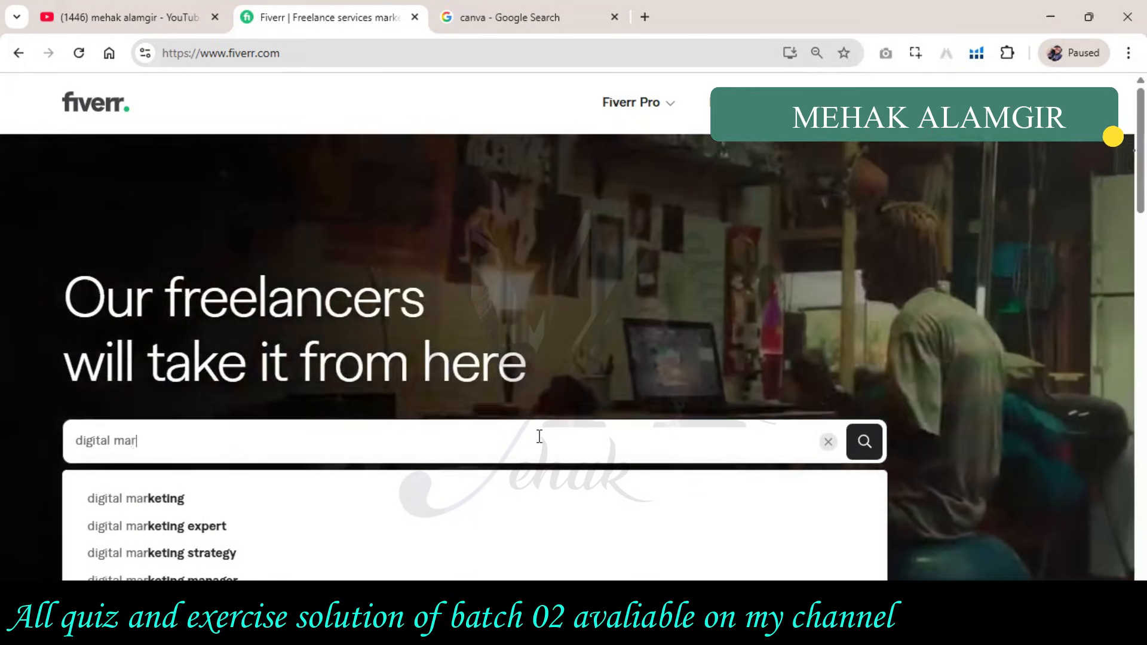
pyautogui.write('keti')
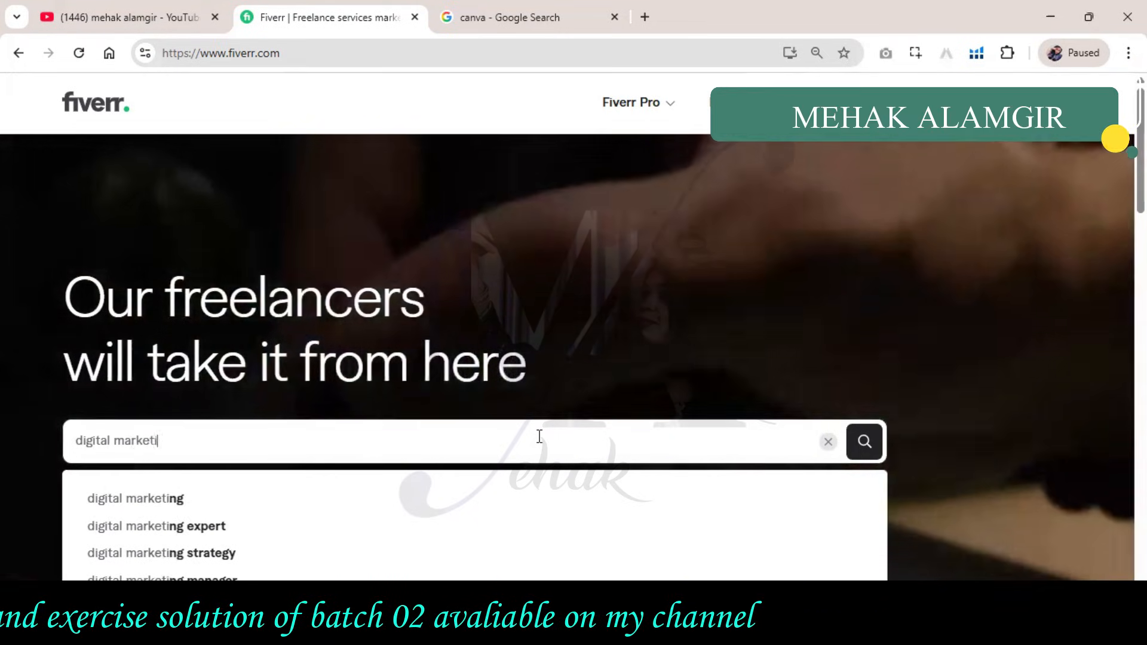
pyautogui.write('ng')
pyautogui.scroll(-3, 1009, 421)
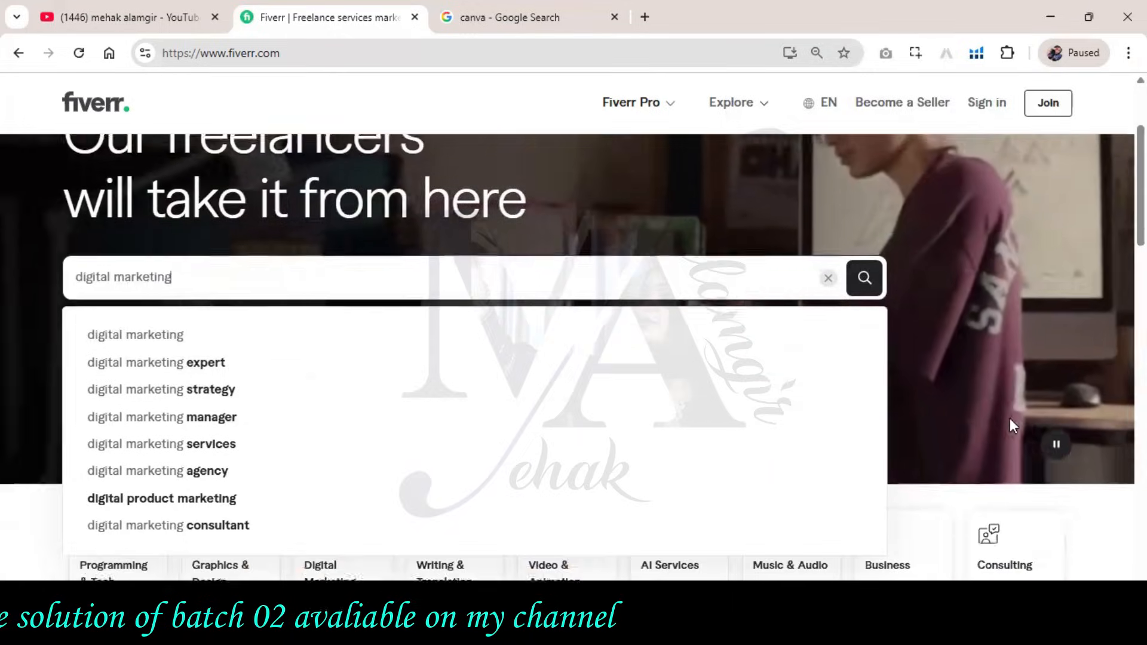
pyautogui.scroll(2, 1009, 418)
# Step: Try "seo", "wordpress" and "data entry" in turn as alternative service search terms
pyautogui.hotkey('ctrl', 'a')
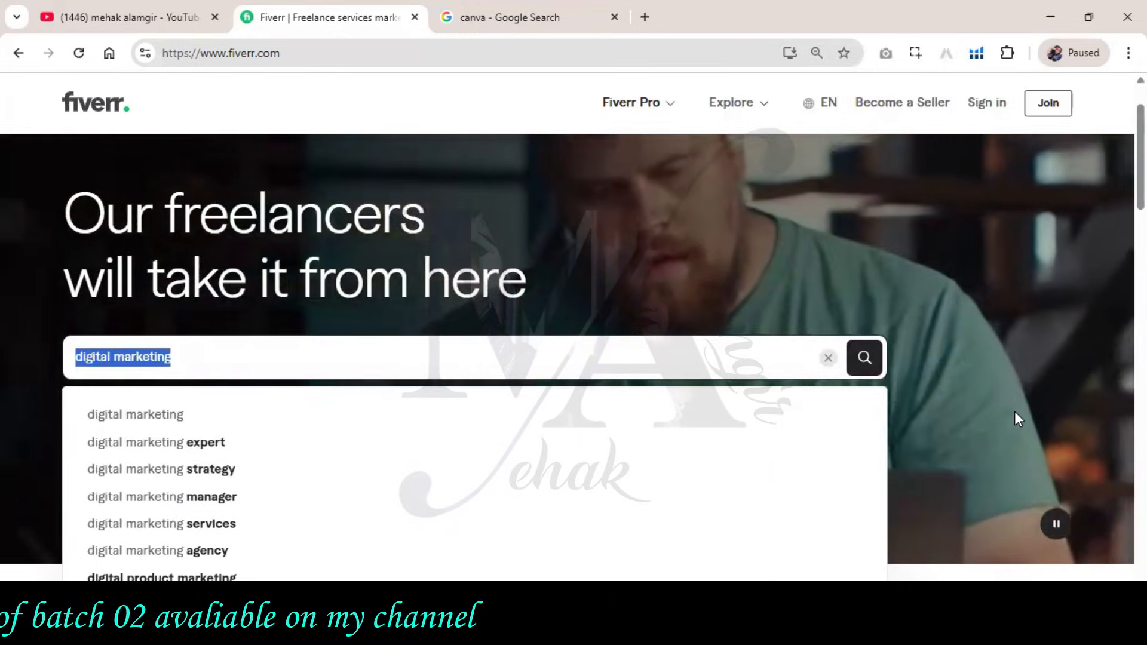
pyautogui.write('seo')
pyautogui.hotkey('ctrl', 'a')
pyautogui.write('wordp')
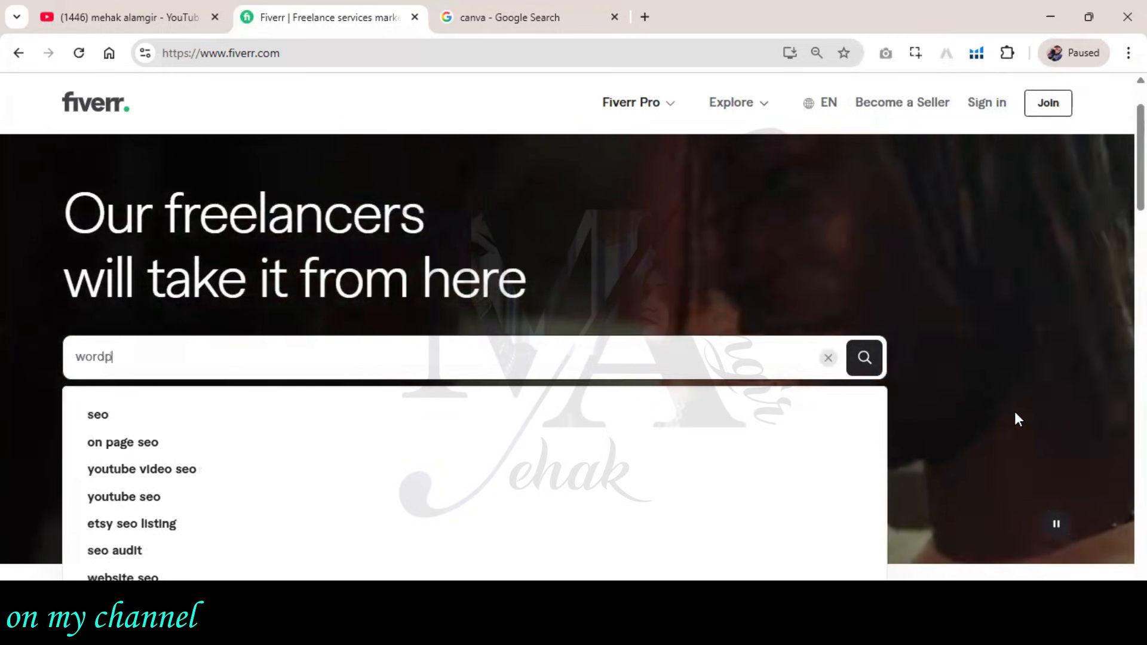
pyautogui.write('ress')
pyautogui.hotkey('ctrl', 'a')
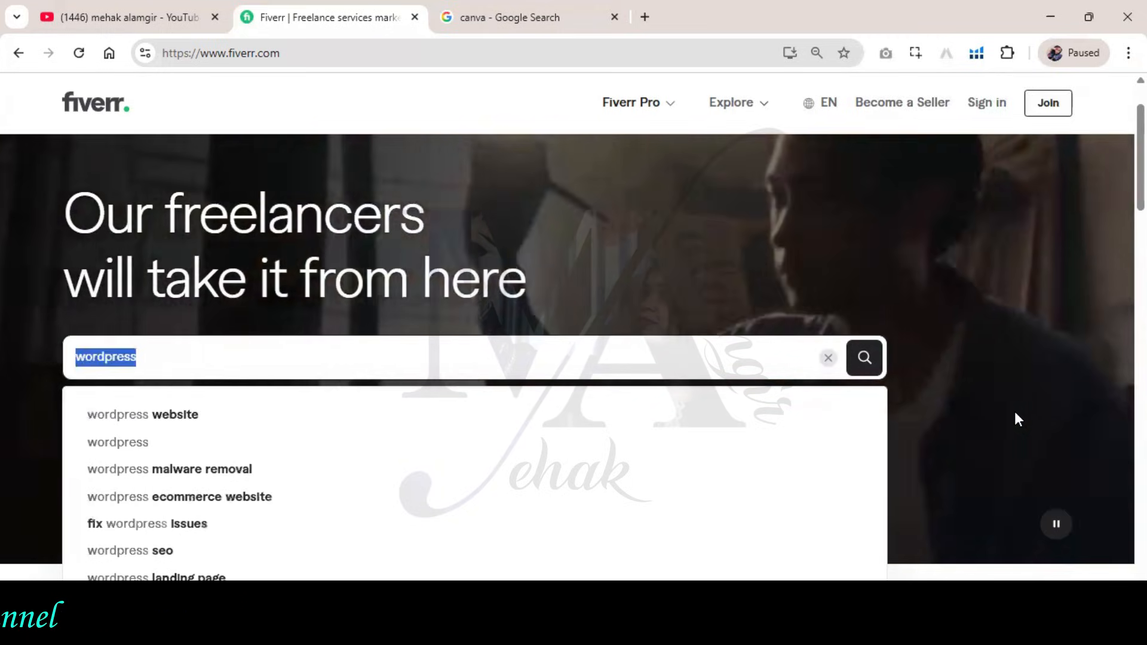
pyautogui.write('data')
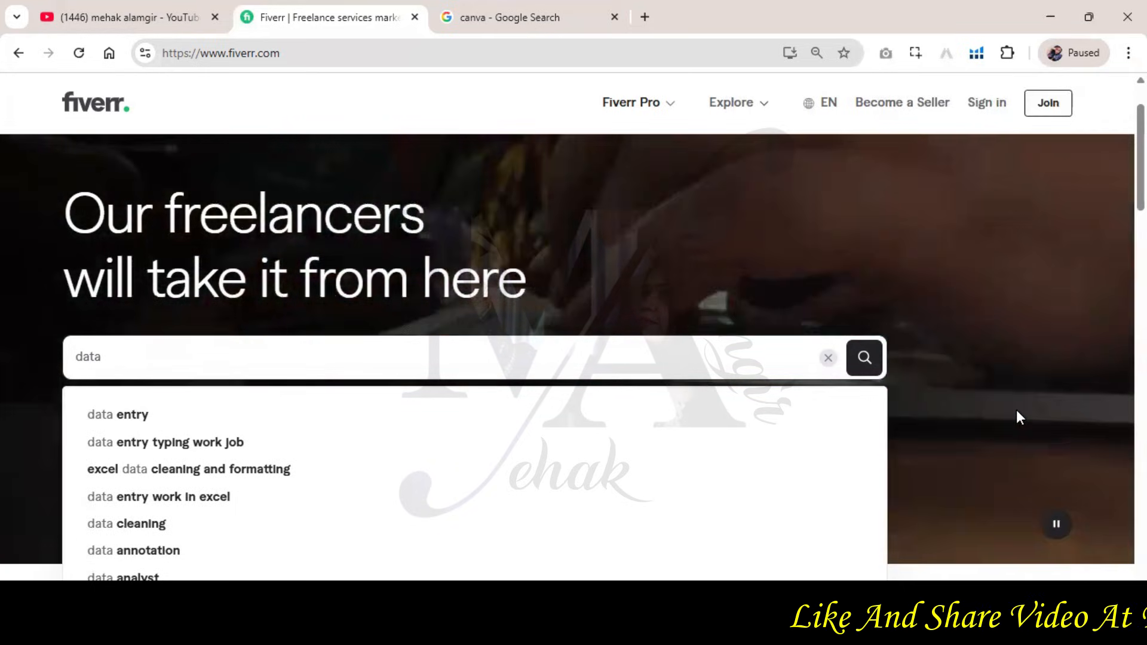
pyautogui.write('entry')
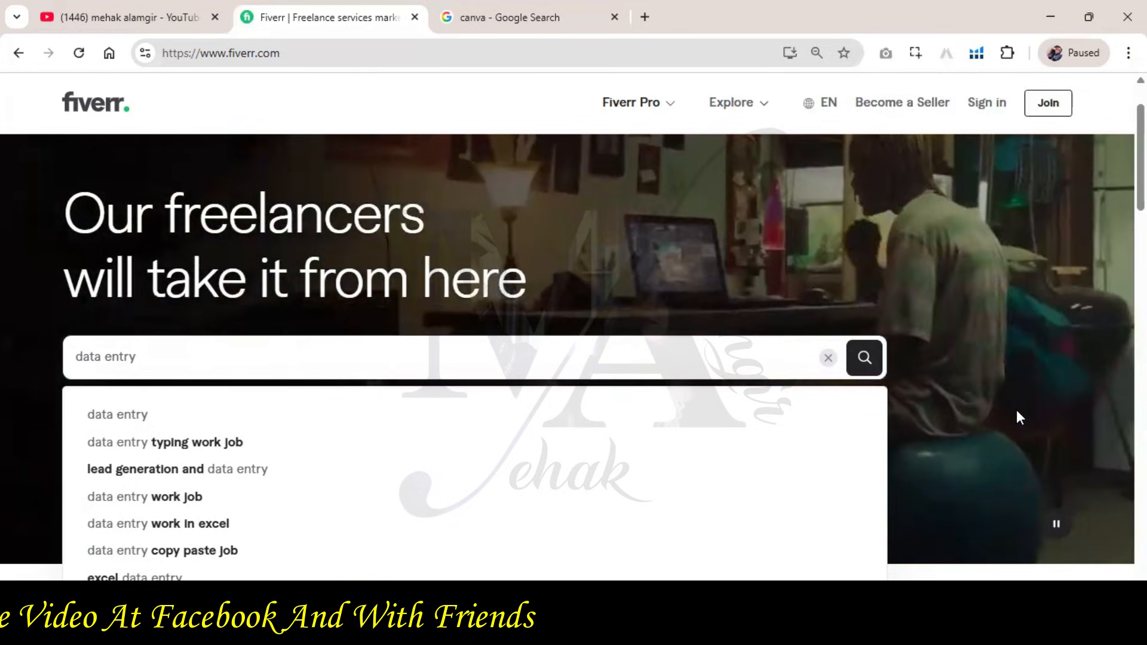
# Step: Search Fiverr for "seo" gigs in place of the current search term
pyautogui.hotkey('ctrl', 'a')
pyautogui.write('se')
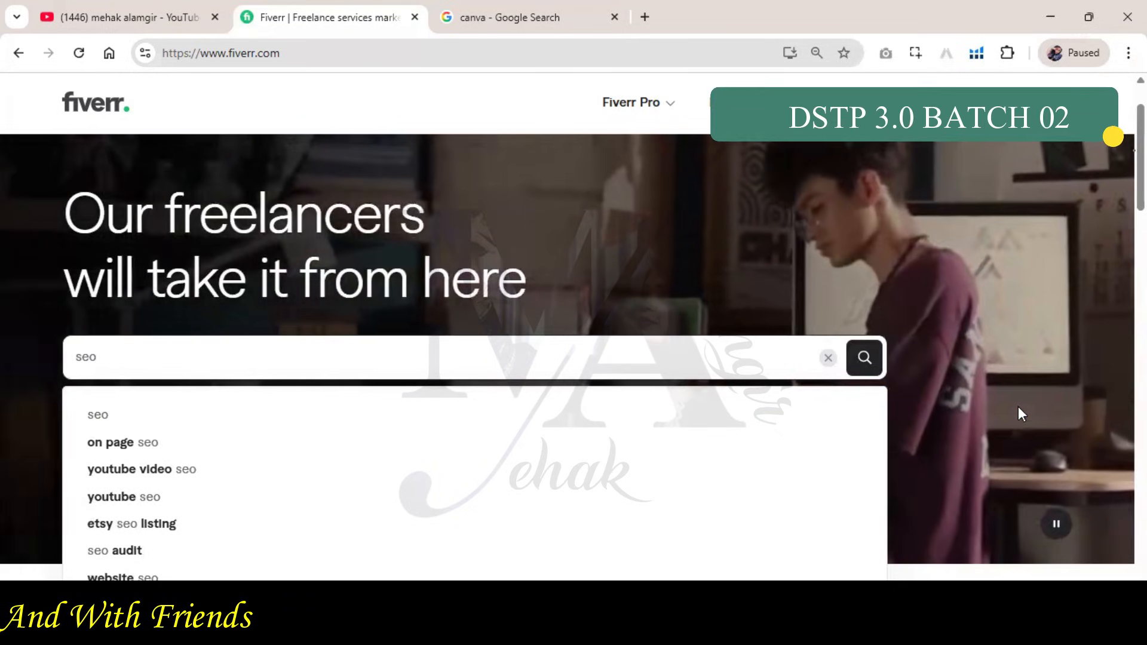
pyautogui.press('Return')
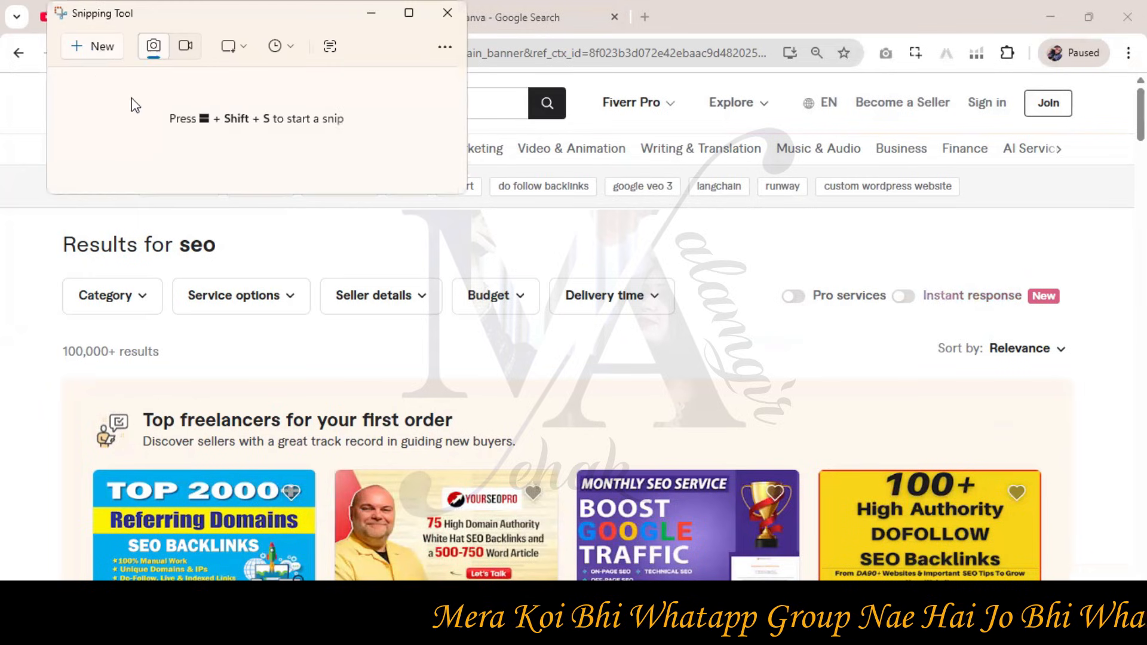
# Step: Snip the Fiverr seo results page and paste the screenshot under the Fiverr gig search task in the Word document
pyautogui.click(95, 52)
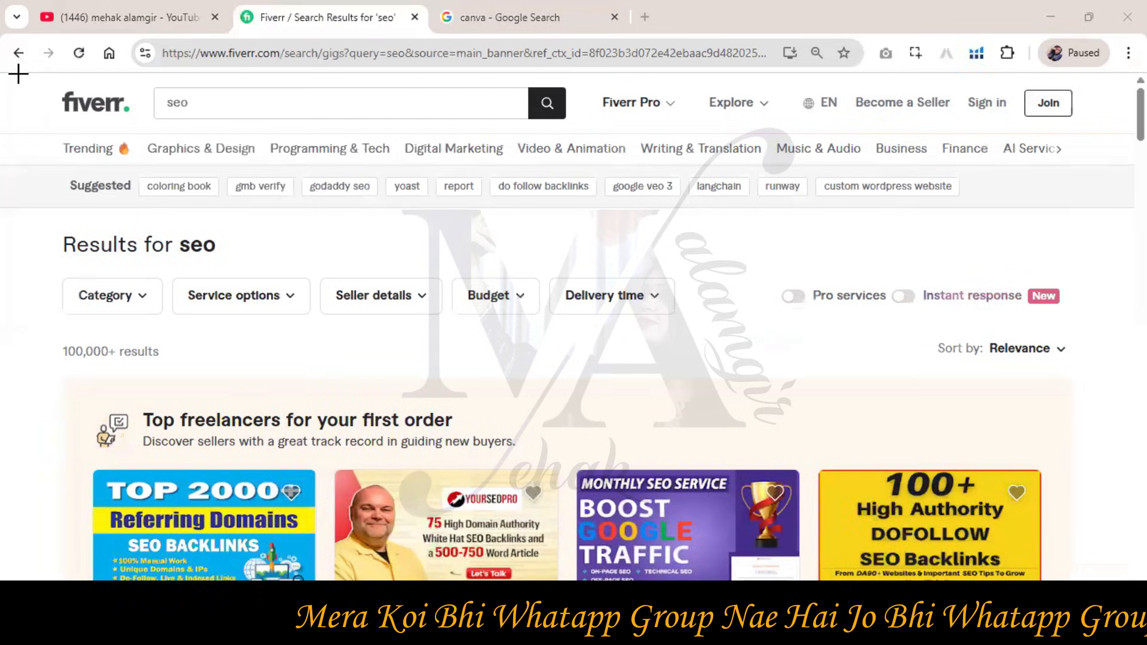
pyautogui.press('super+shift+s')
pyautogui.moveTo(17, 69); pyautogui.dragTo(1136, 579)
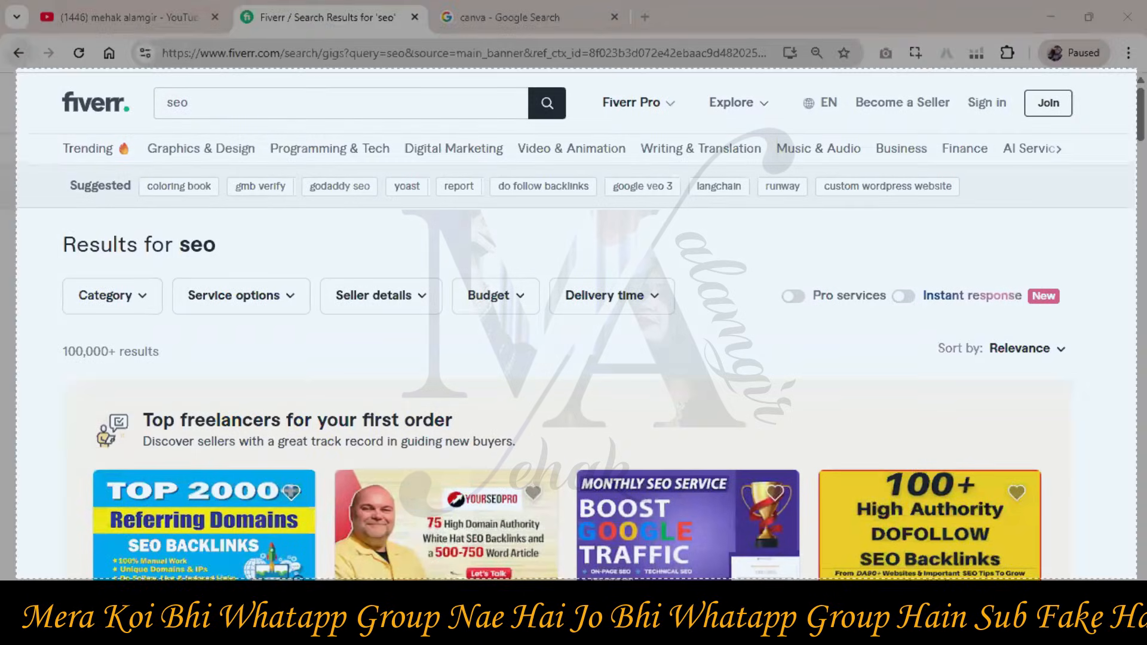
pyautogui.hotkey('alt', 'Tab')
pyautogui.click(73, 42)
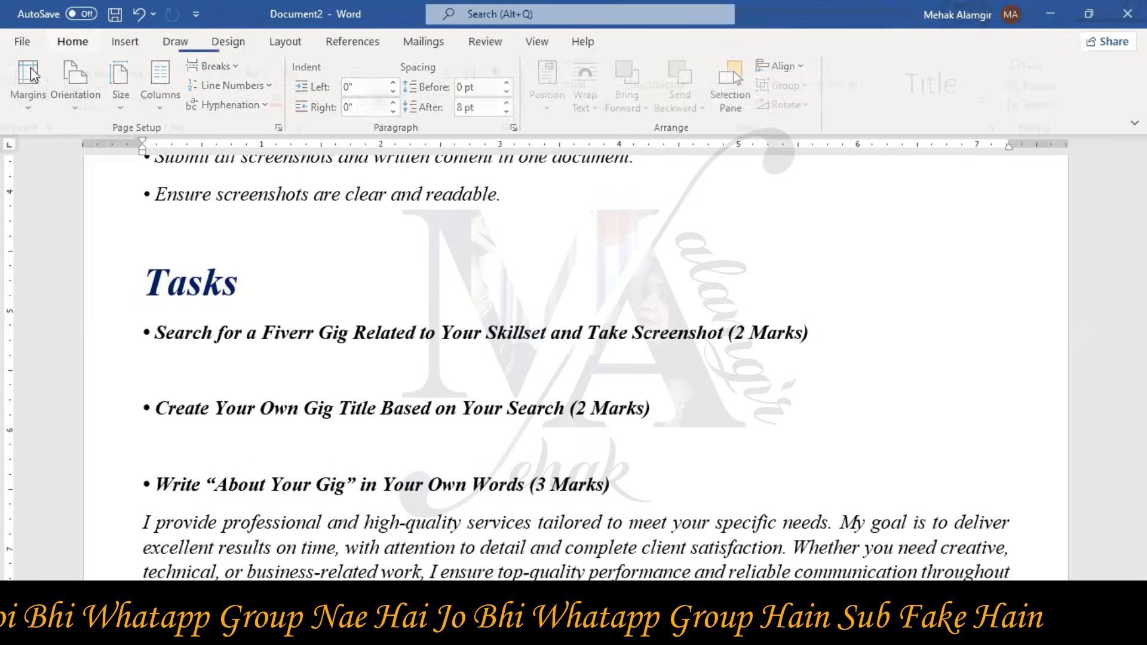
pyautogui.hotkey('ctrl', 'v')
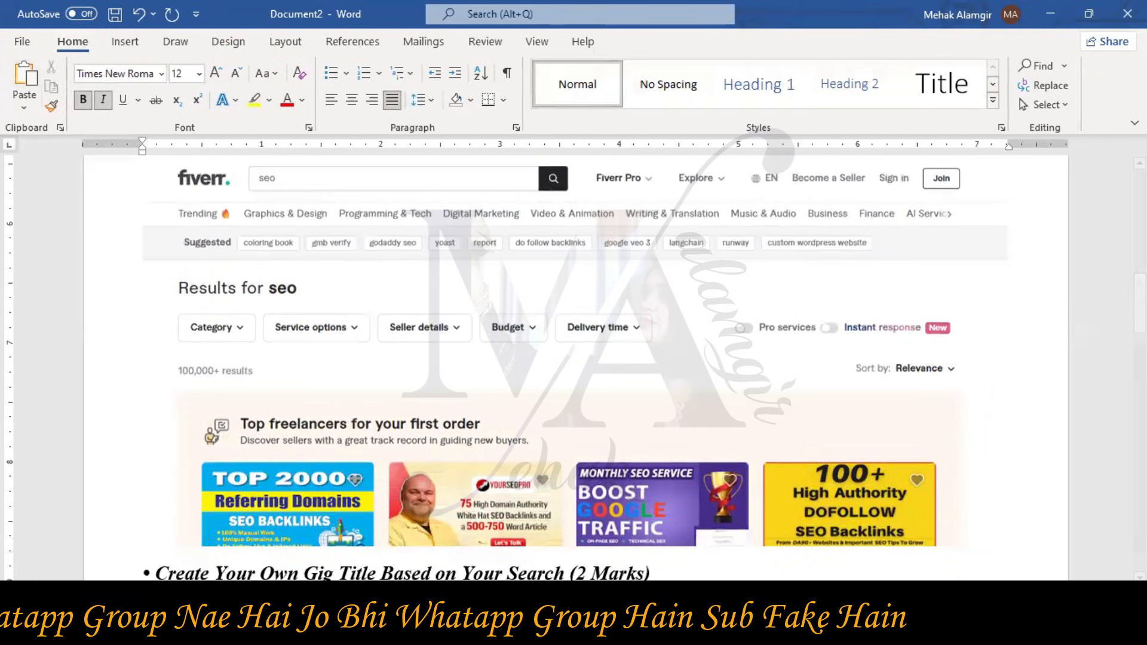
# Step: Examine the gig thumbnails and titles in the Fiverr seo results, and review the pasted screenshot in the Word document
pyautogui.hotkey('alt', 'Tab')
pyautogui.scroll(-4, 1015, 402)
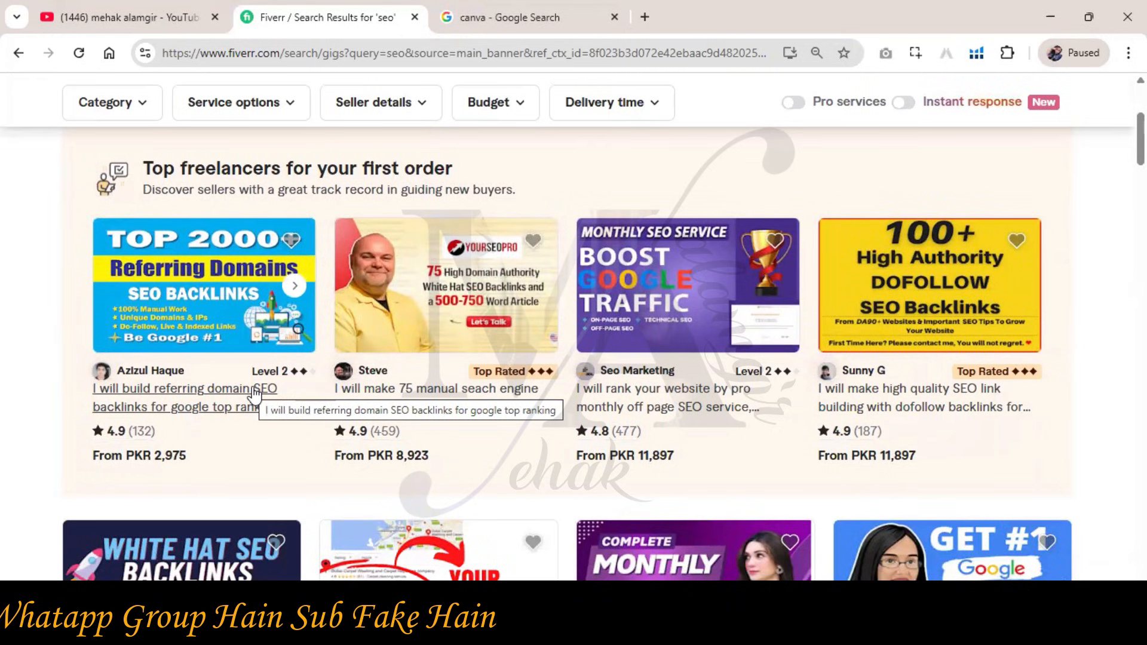
pyautogui.scroll(-1, 639, 330)
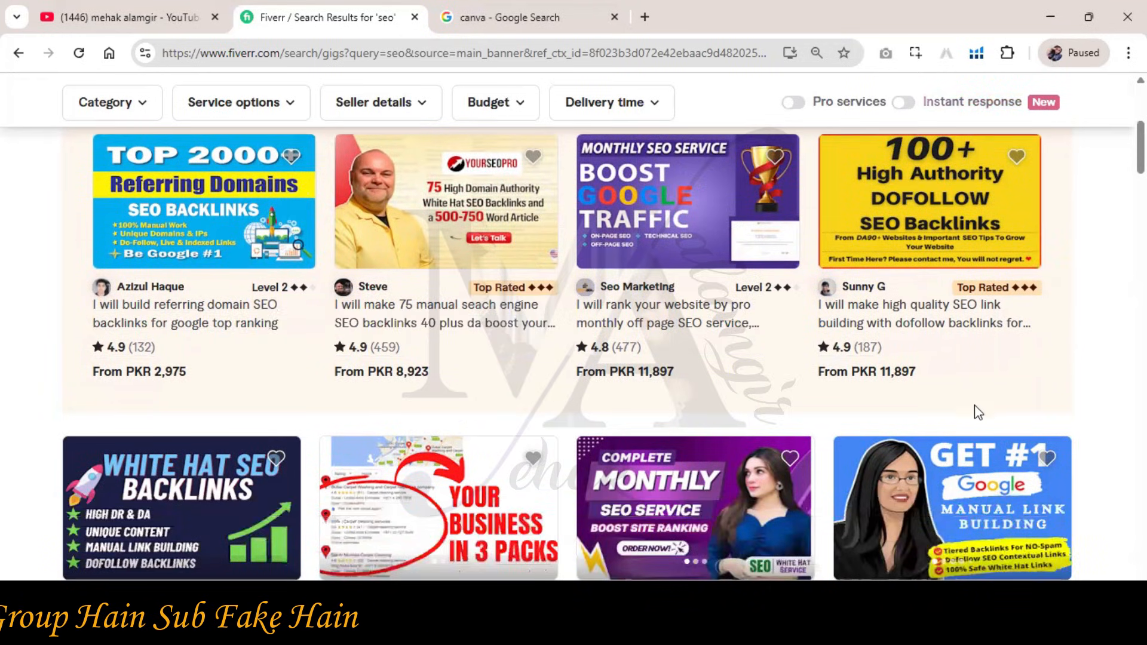
pyautogui.scroll(-7, 979, 418)
pyautogui.scroll(-8, 454, 395)
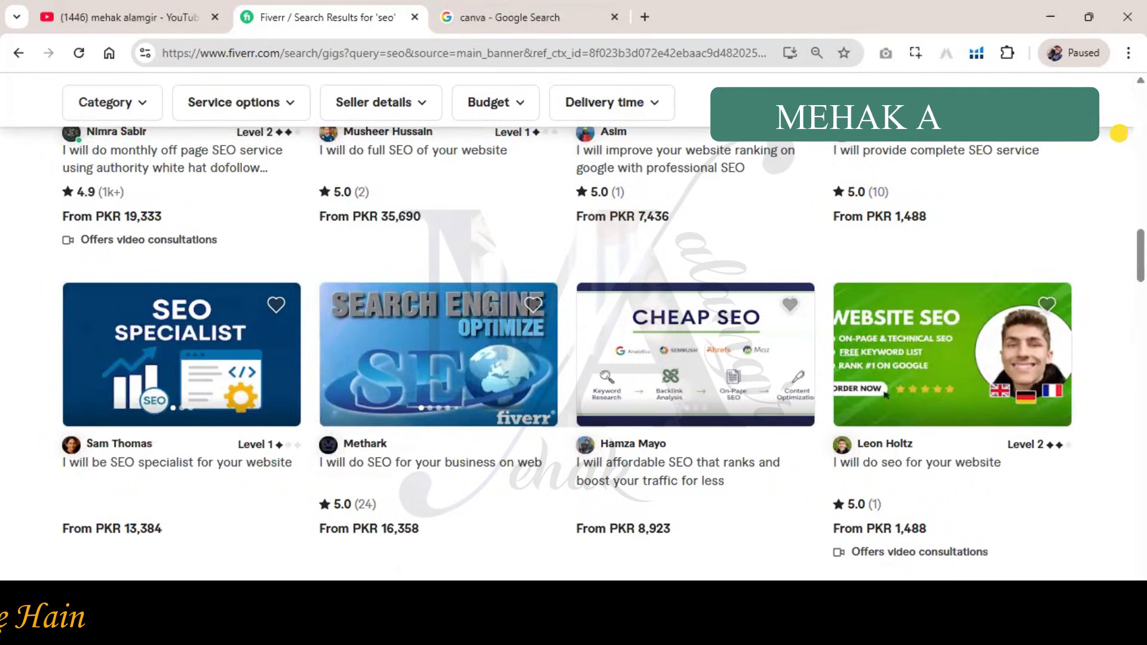
pyautogui.scroll(15, 1112, 138)
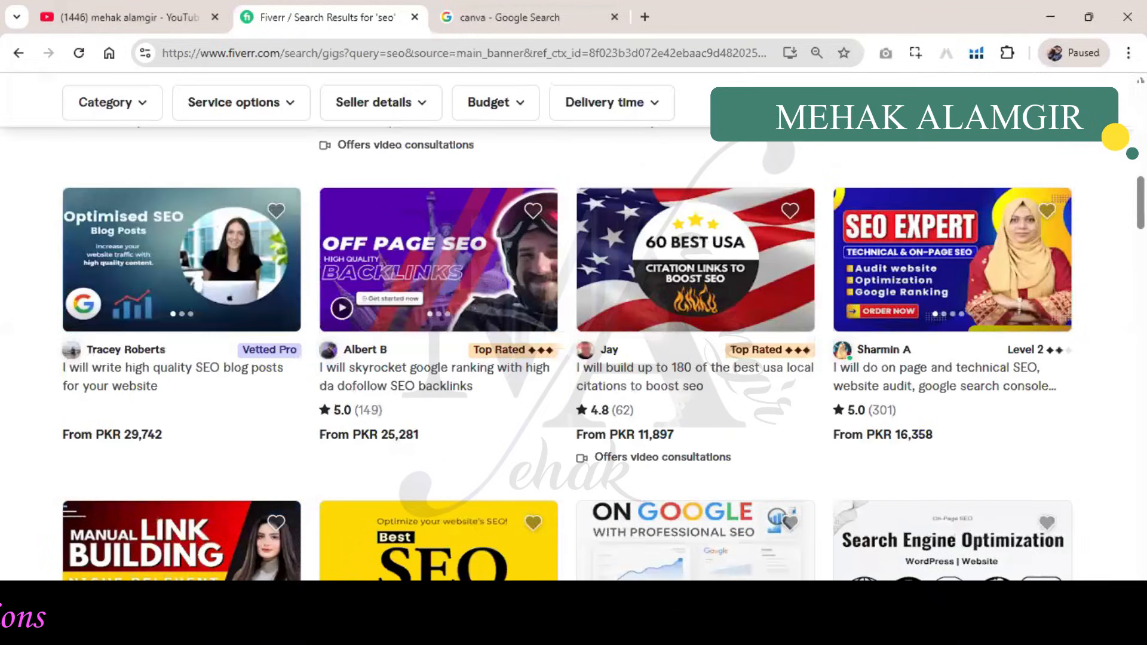
pyautogui.scroll(7, 438, 506)
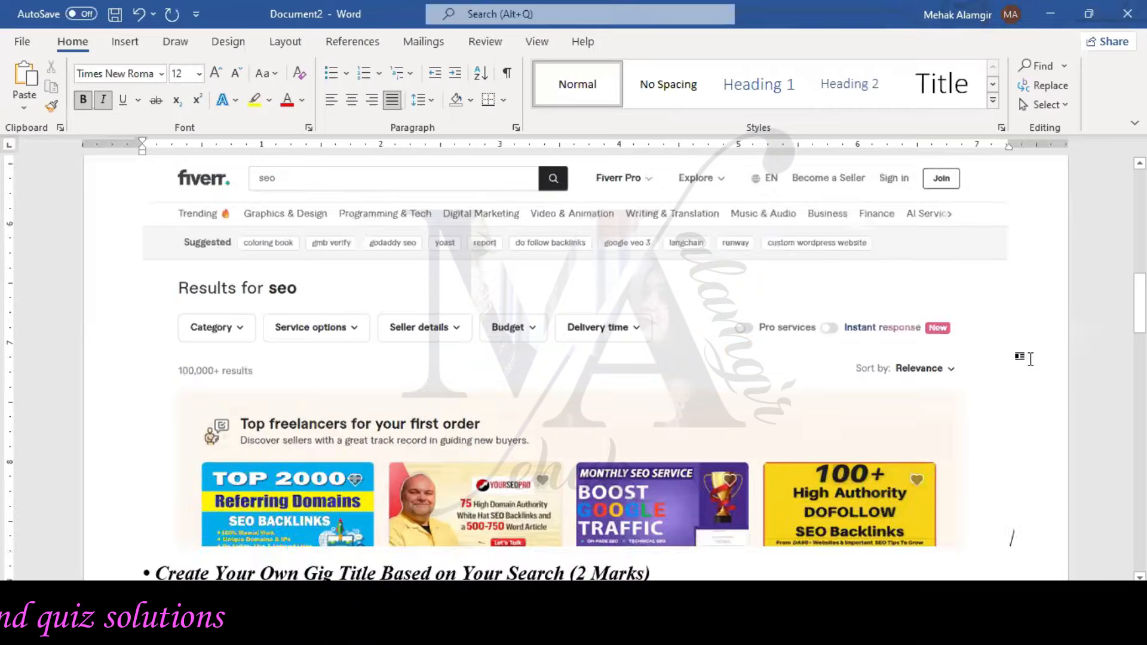
pyautogui.scroll(3, 1038, 357)
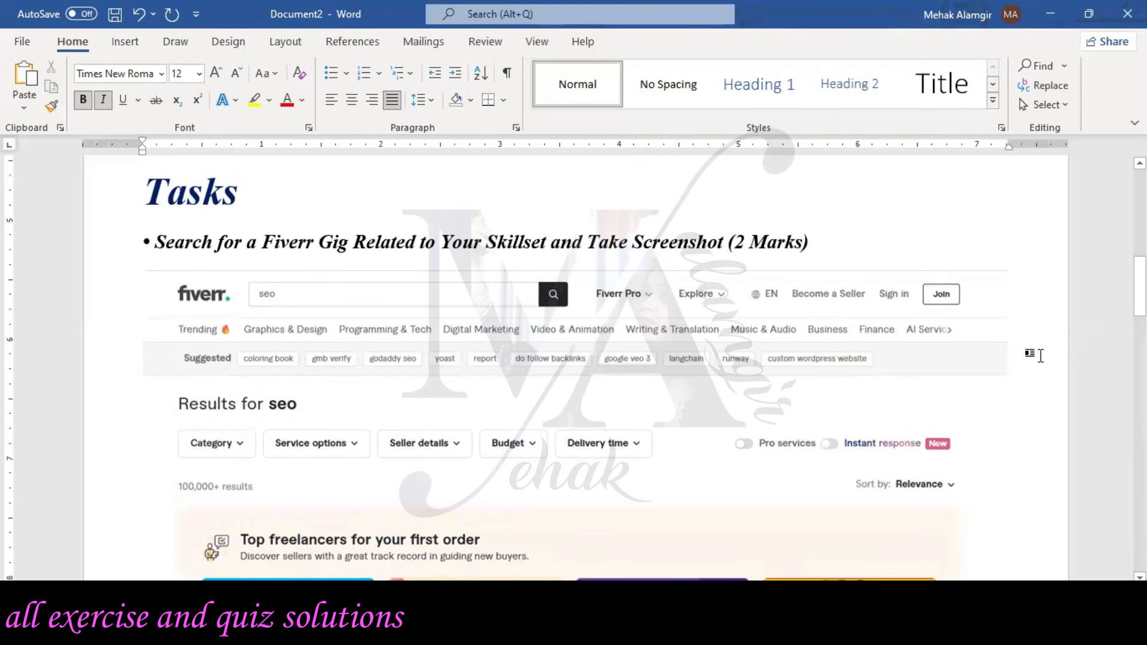
pyautogui.scroll(-6, 1040, 356)
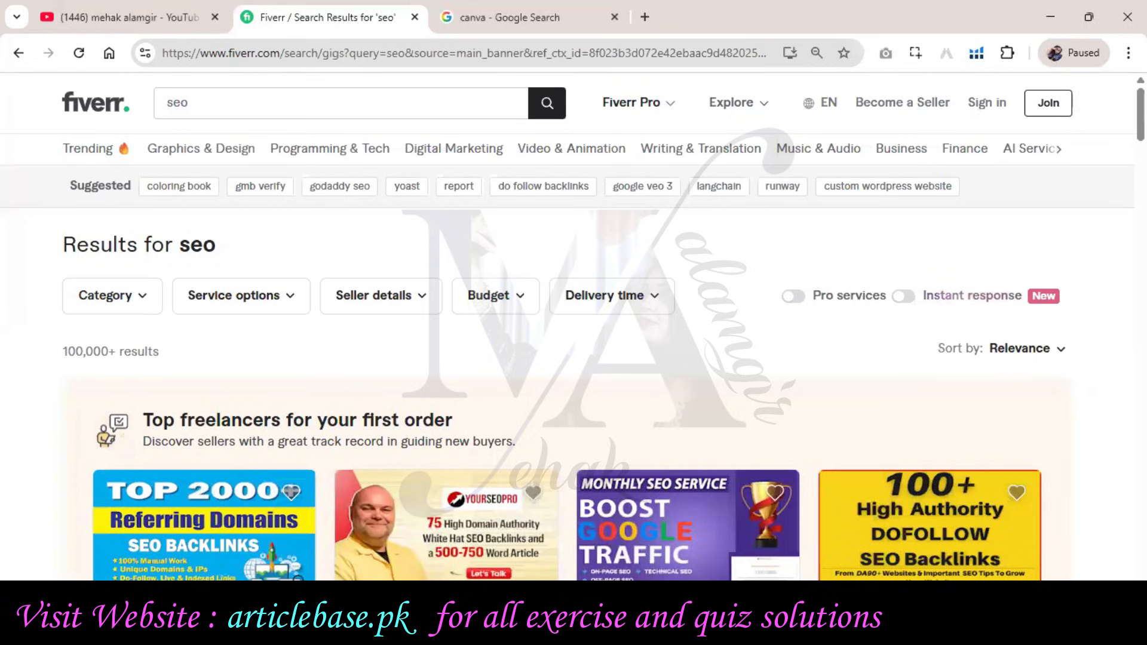
pyautogui.scroll(-4, 573, 356)
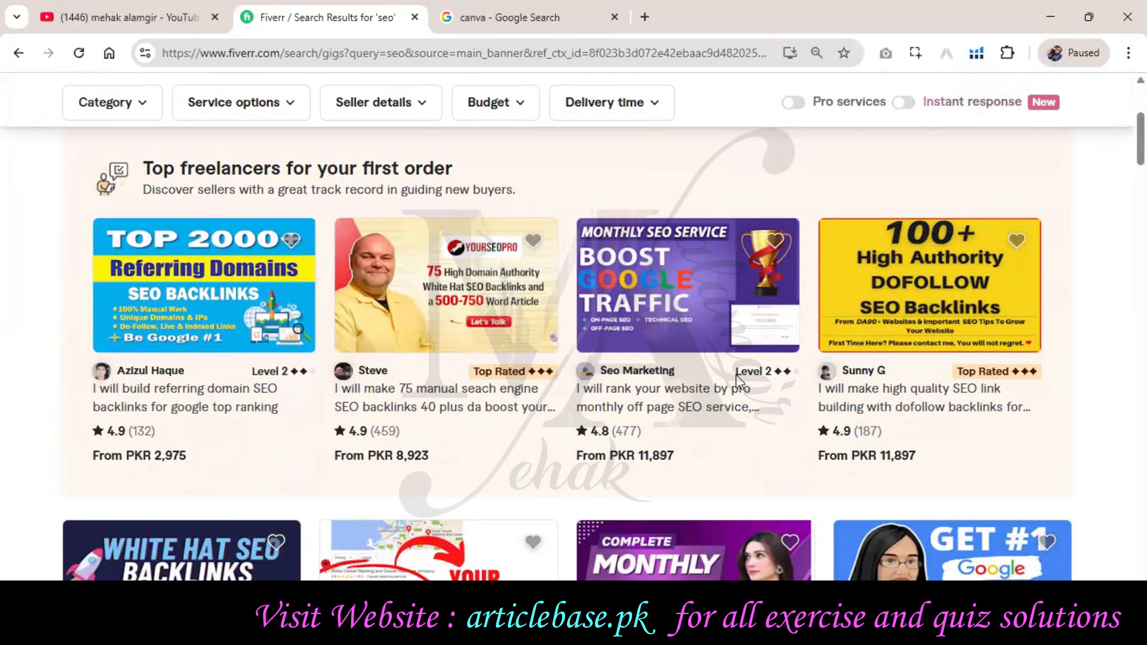
# Step: Open the monthly off page SEO service gig and the 21000 google maps citations gig in separate browser tabs
pyautogui.rightClick(644, 409)
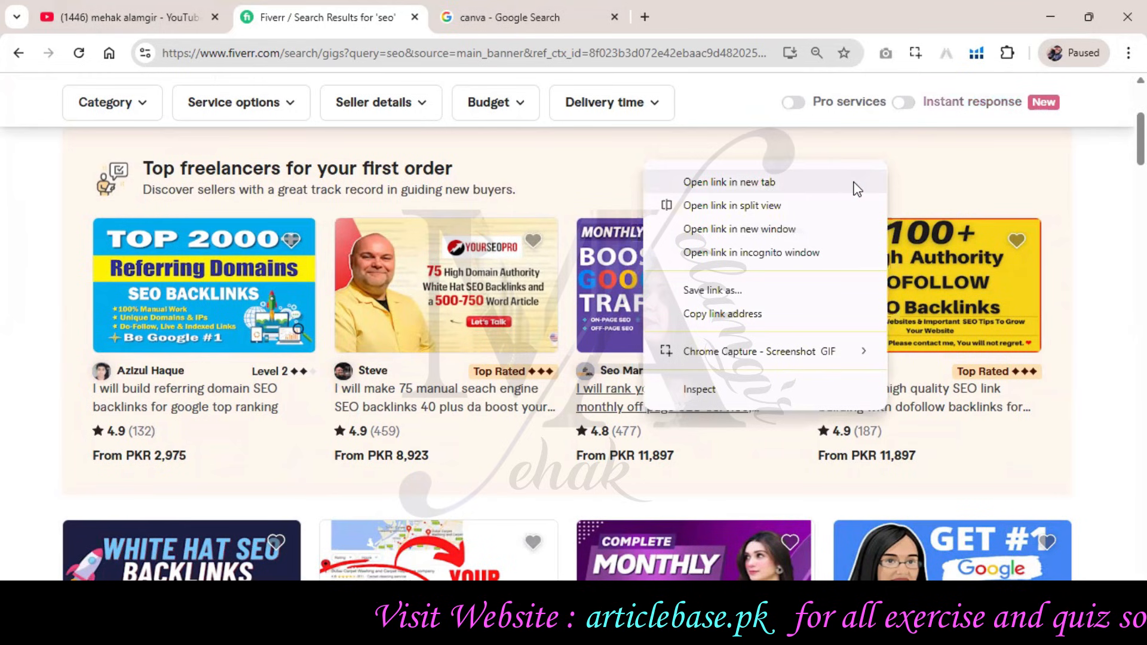
pyautogui.click(854, 183)
pyautogui.scroll(-5, 1054, 209)
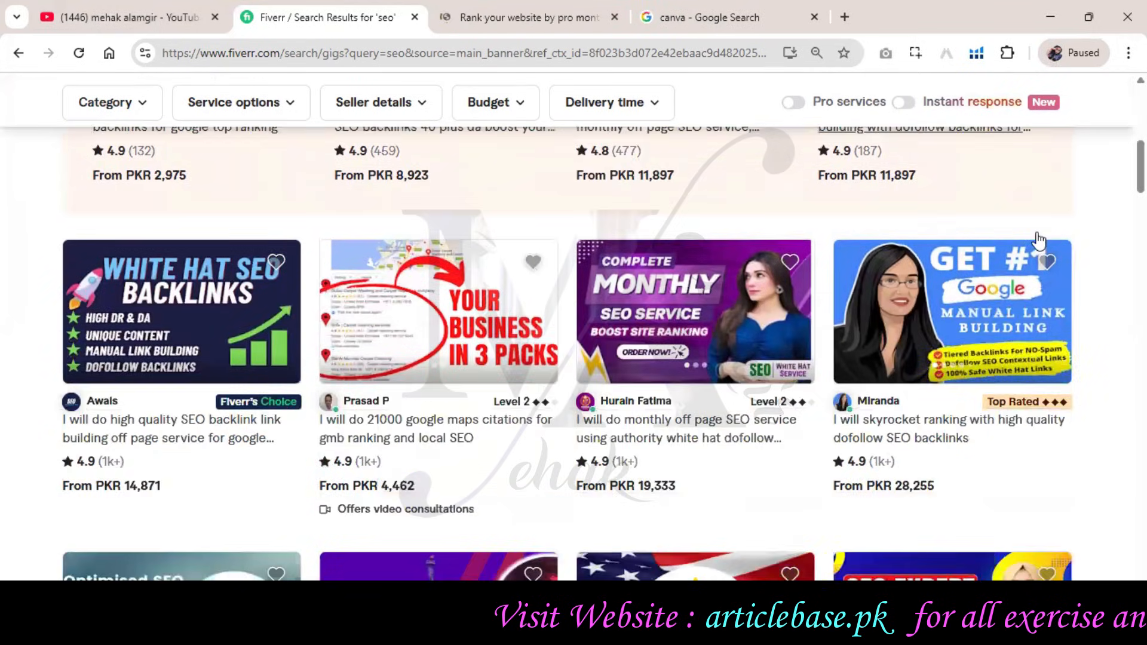
pyautogui.scroll(-2, 1038, 240)
pyautogui.rightClick(520, 291)
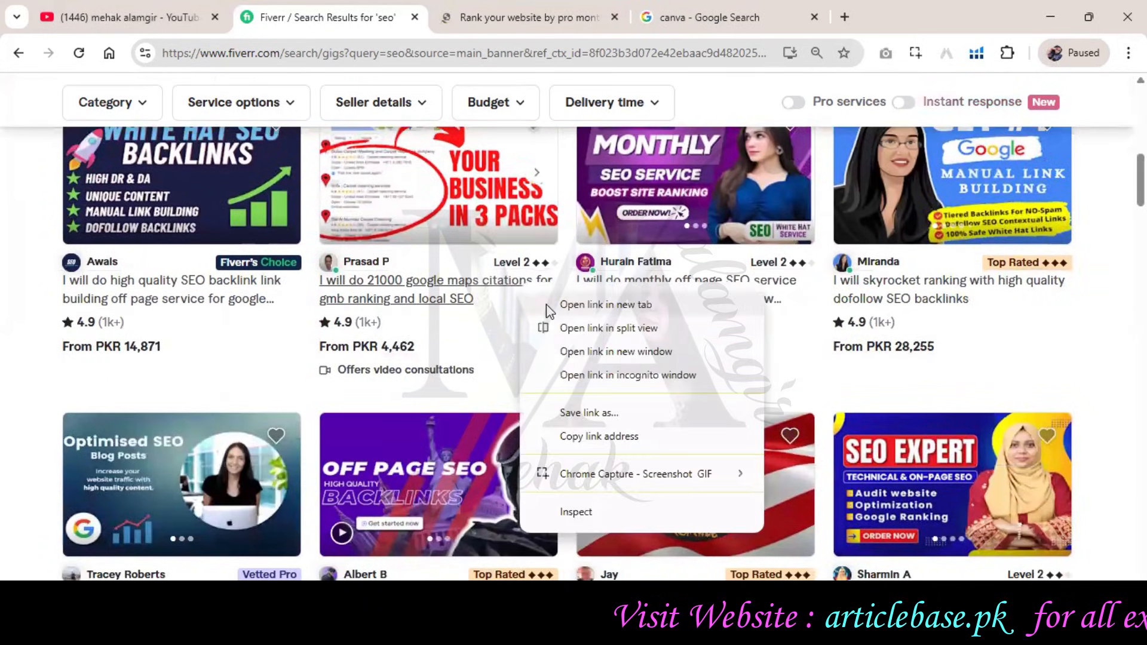
pyautogui.click(546, 304)
# Step: Open the gig titled "I will do SEO for your website or blog" from further down the results in a new browser tab
pyautogui.scroll(-18, 860, 274)
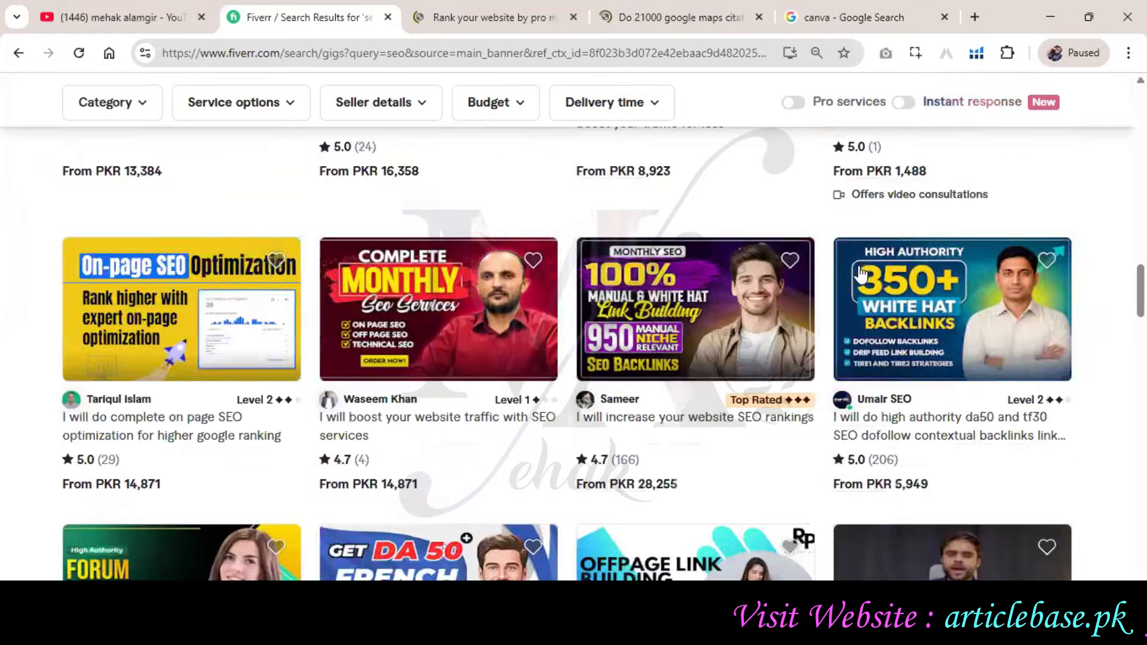
pyautogui.scroll(-12, 860, 260)
pyautogui.scroll(-3, 593, 301)
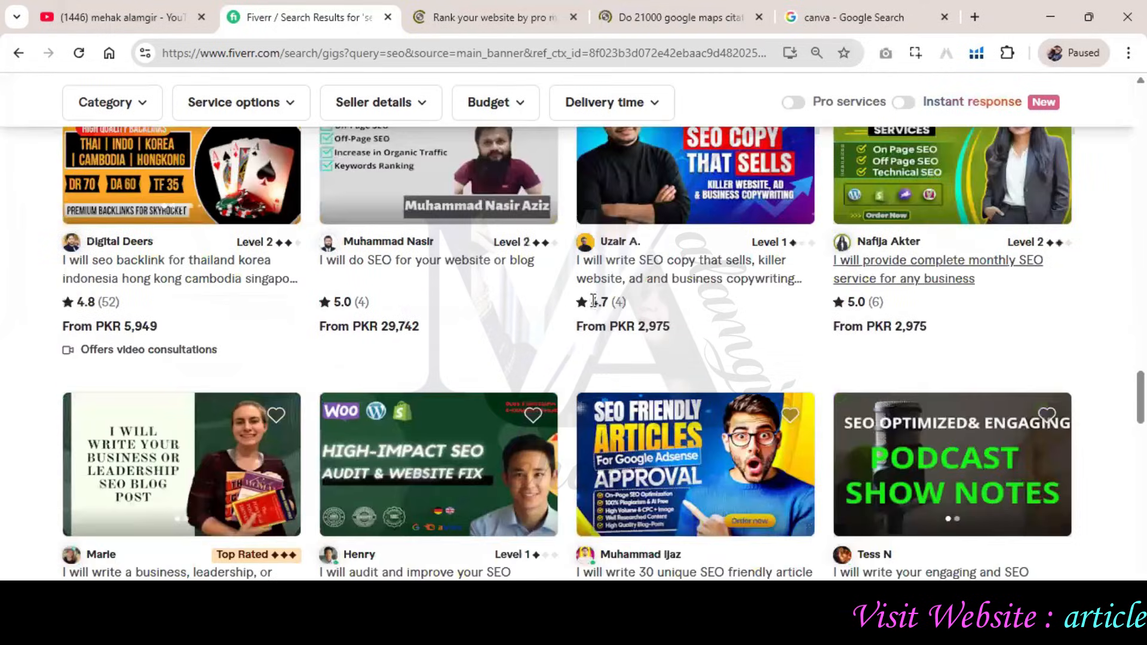
pyautogui.rightClick(514, 268)
pyautogui.click(537, 287)
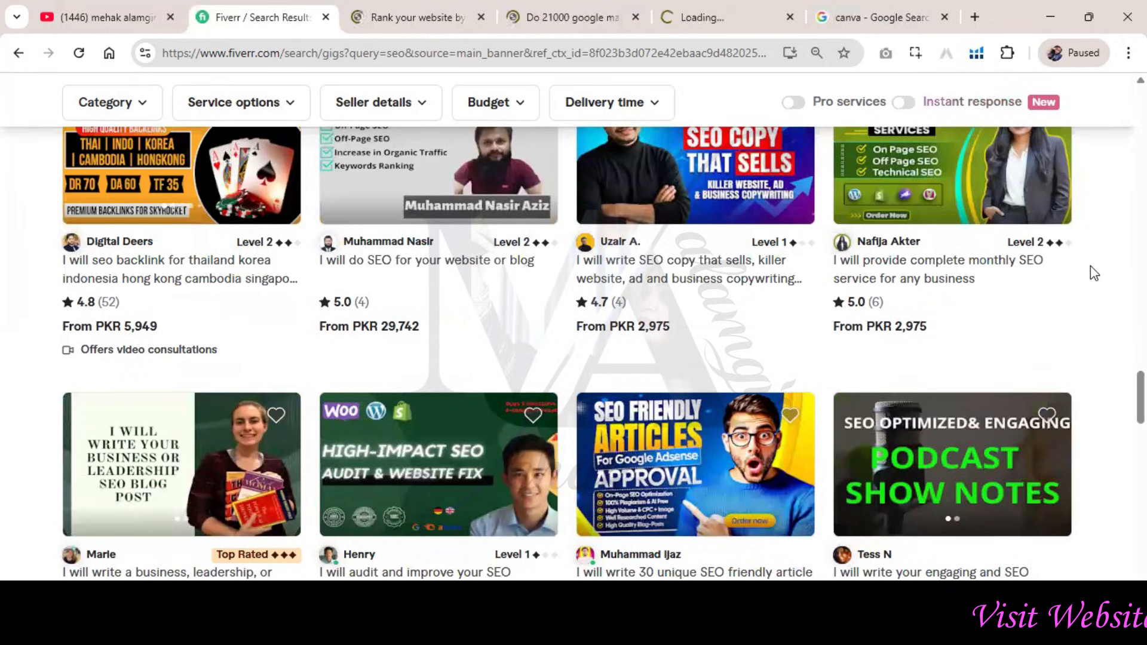
# Step: Go to page 4 of the seo results and open the bulk SEO articles and best SEO services gigs in new tabs
pyautogui.scroll(-13, 1100, 270)
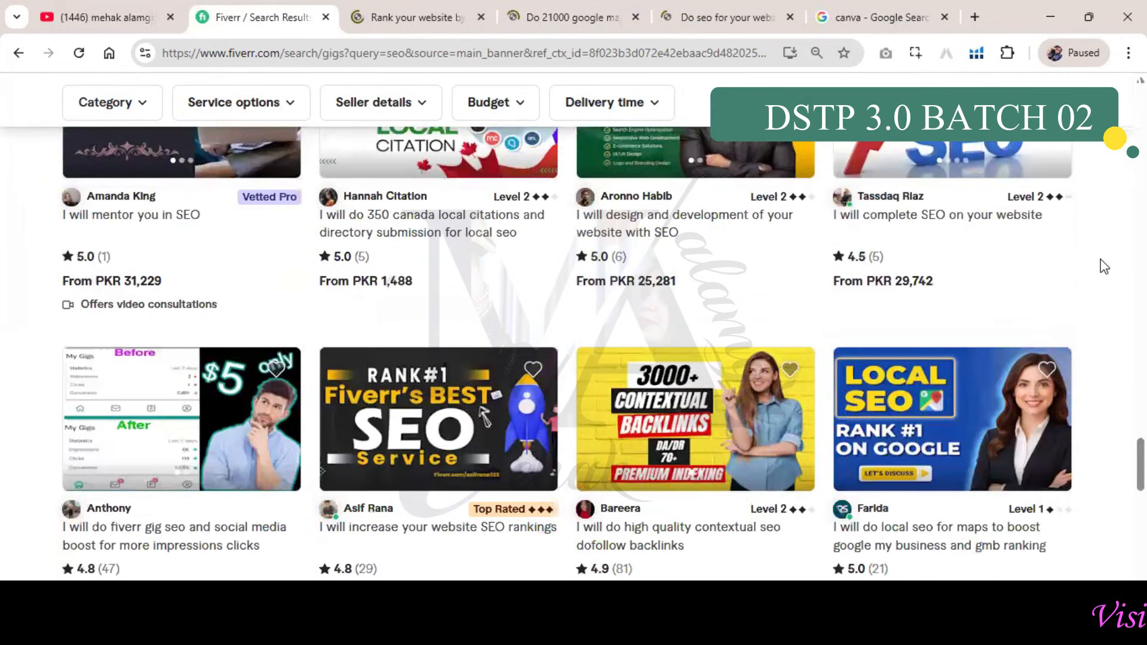
pyautogui.scroll(-6, 1106, 260)
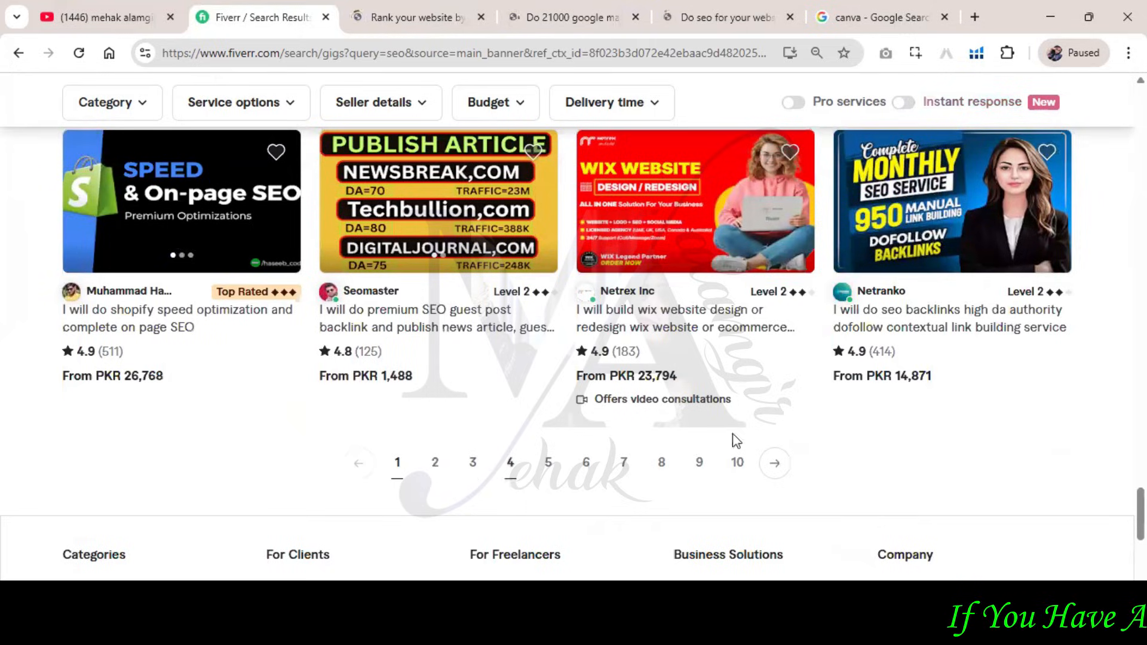
pyautogui.scroll(-4, 1030, 356)
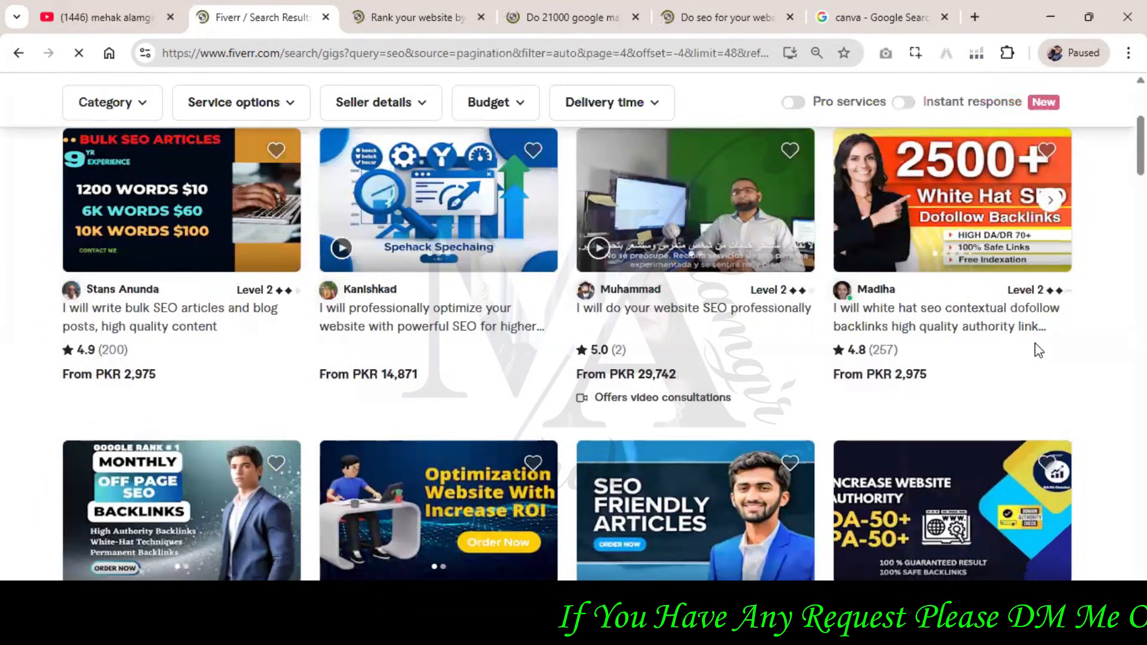
pyautogui.rightClick(197, 334)
pyautogui.click(250, 348)
pyautogui.scroll(-4, 533, 389)
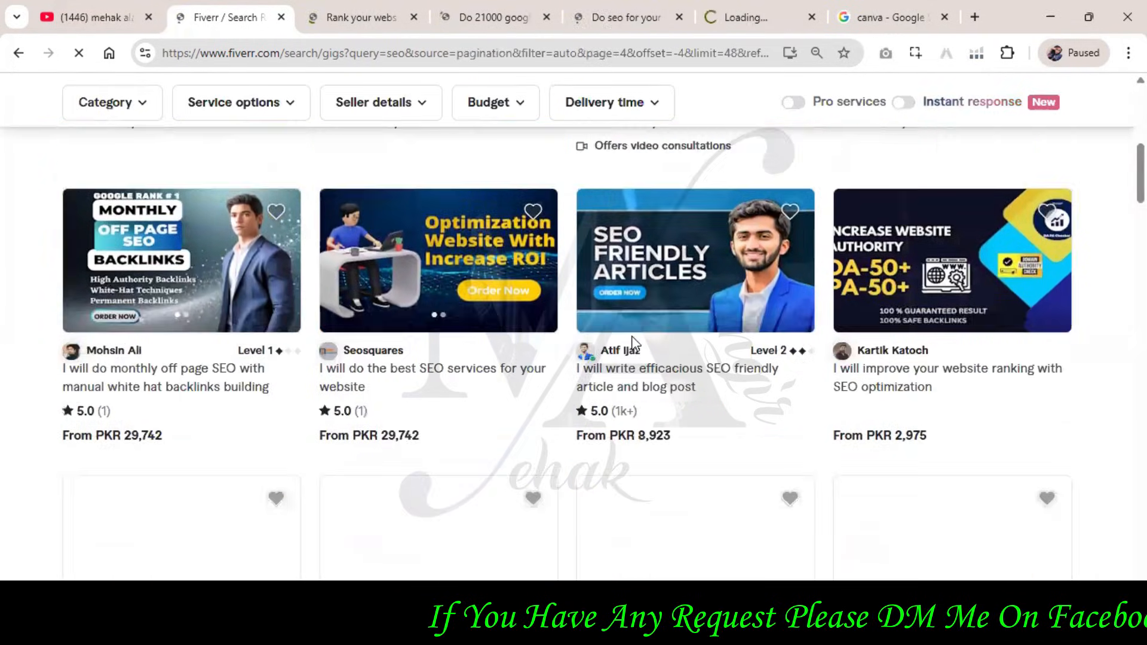
pyautogui.rightClick(533, 390)
pyautogui.click(653, 139)
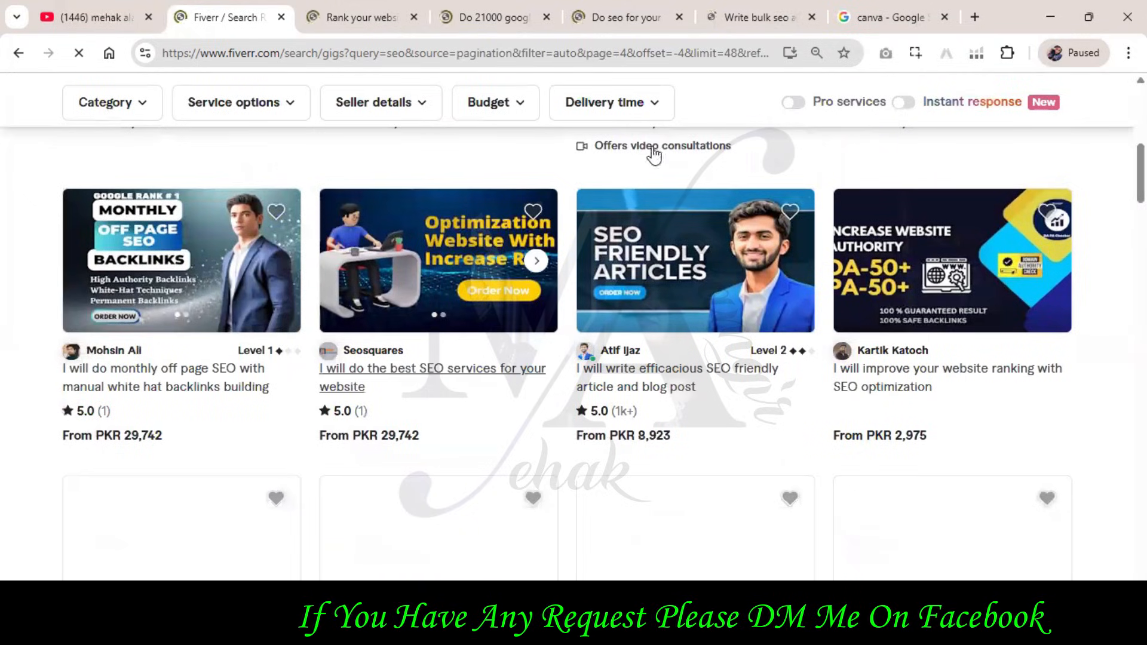
# Step: Review the gig titles on the opened off page SEO, maps citations, website or blog SEO, and bulk articles pages
pyautogui.click(323, 18)
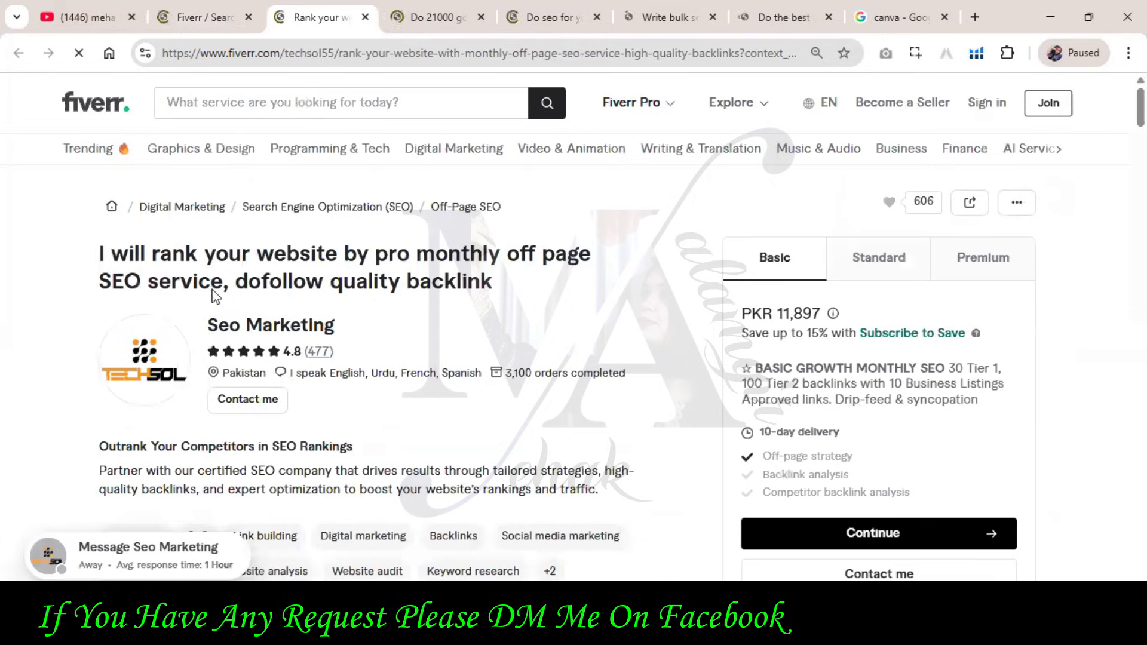
pyautogui.moveTo(100, 262); pyautogui.dragTo(493, 286)
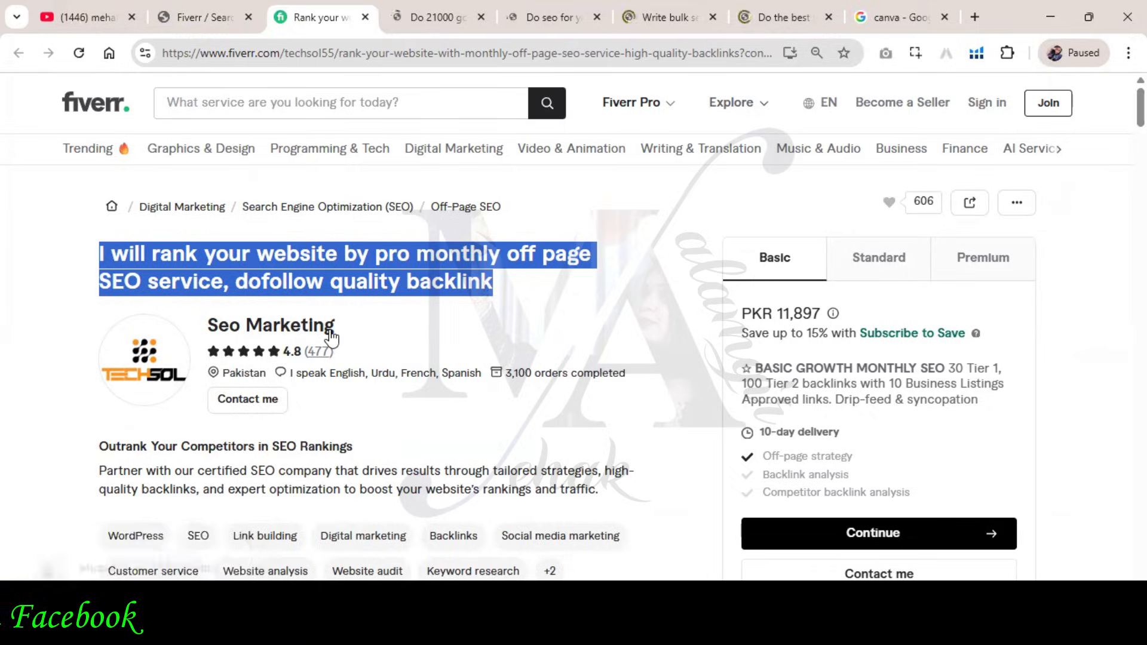
pyautogui.click(446, 25)
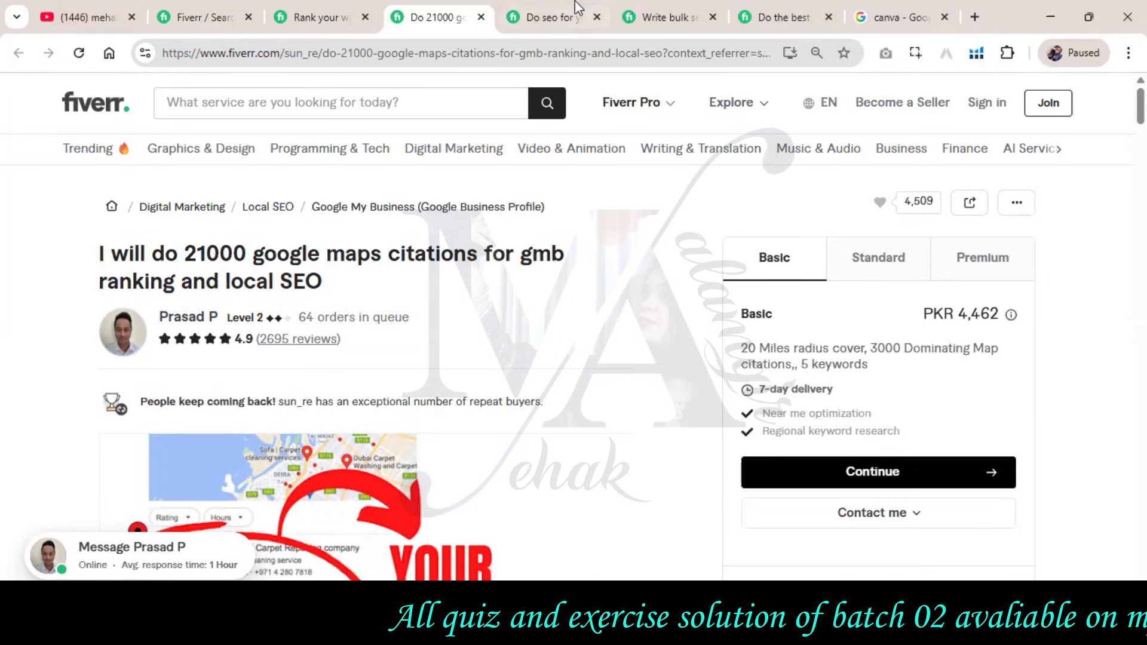
pyautogui.hotkey('ctrl', 'Tab')
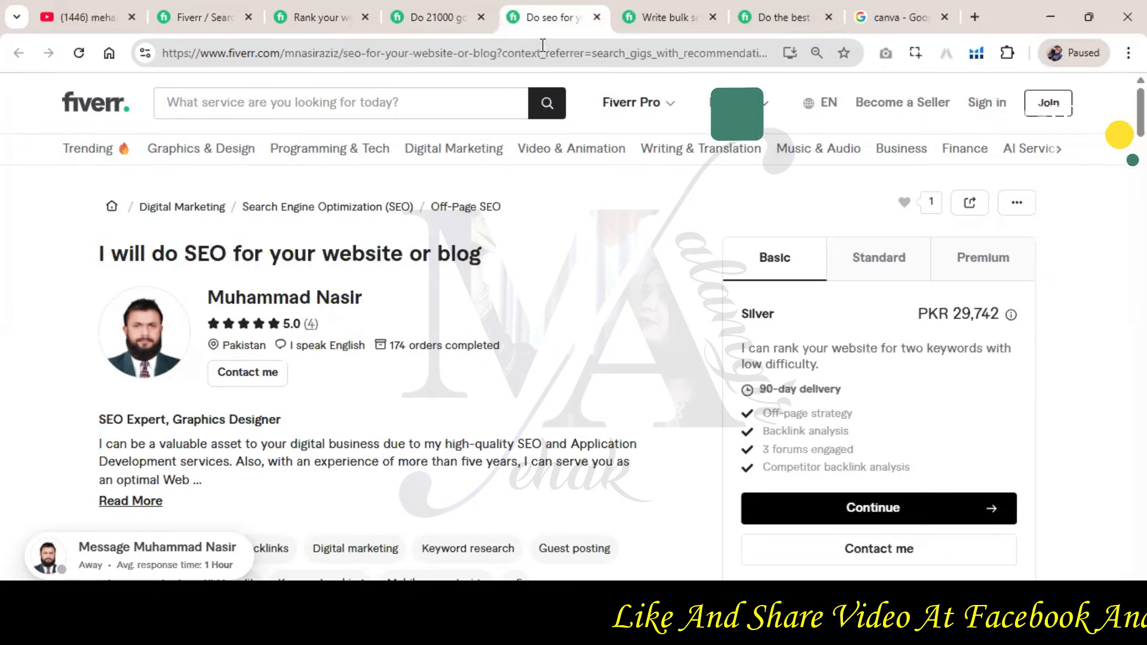
pyautogui.hotkey('ctrl', 'Tab')
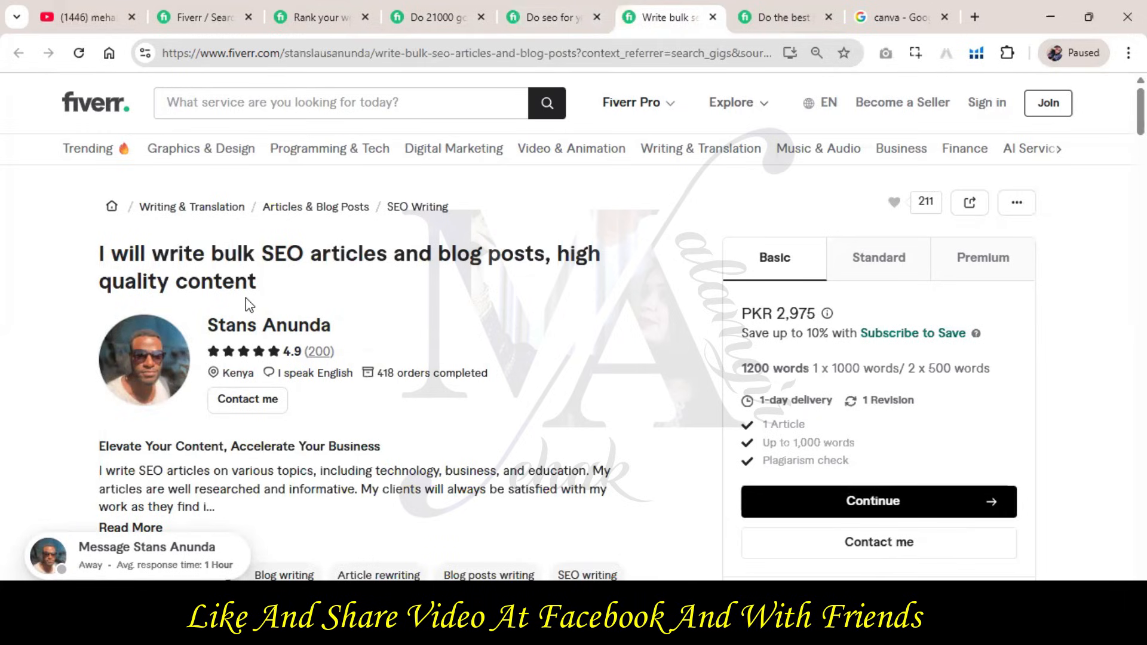
# Step: Copy the title "I will do the best SEO services for your website" from its gig page and paste it under the gig title task in Word
pyautogui.click(771, 9)
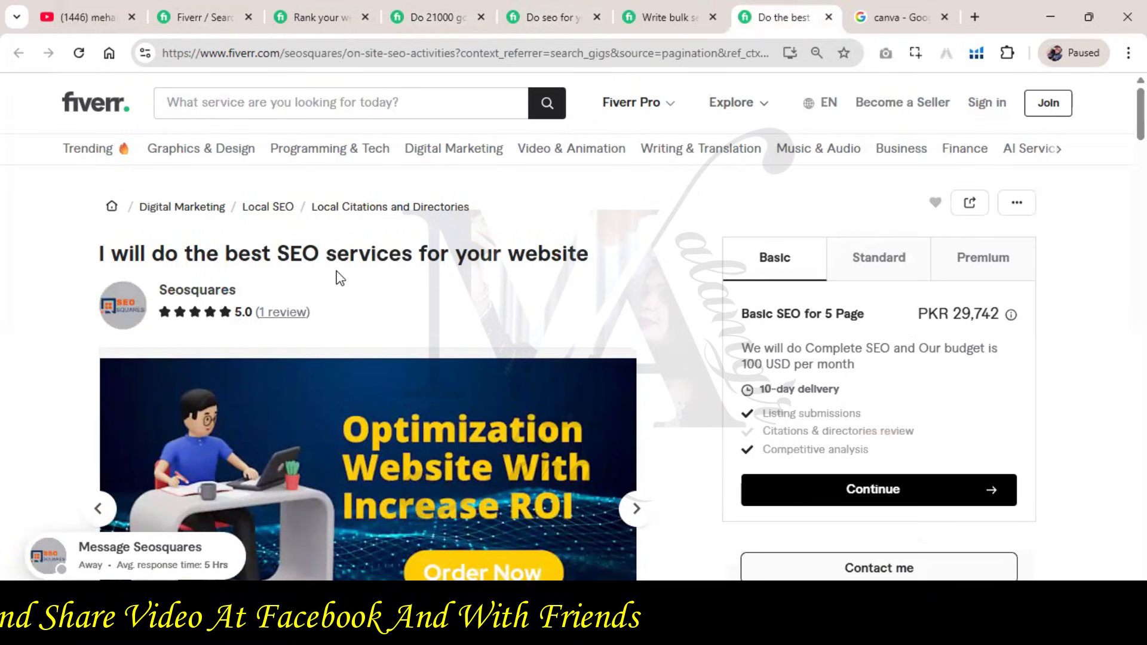
pyautogui.moveTo(608, 261); pyautogui.dragTo(96, 254)
pyautogui.hotkey('ctrl', 'c')
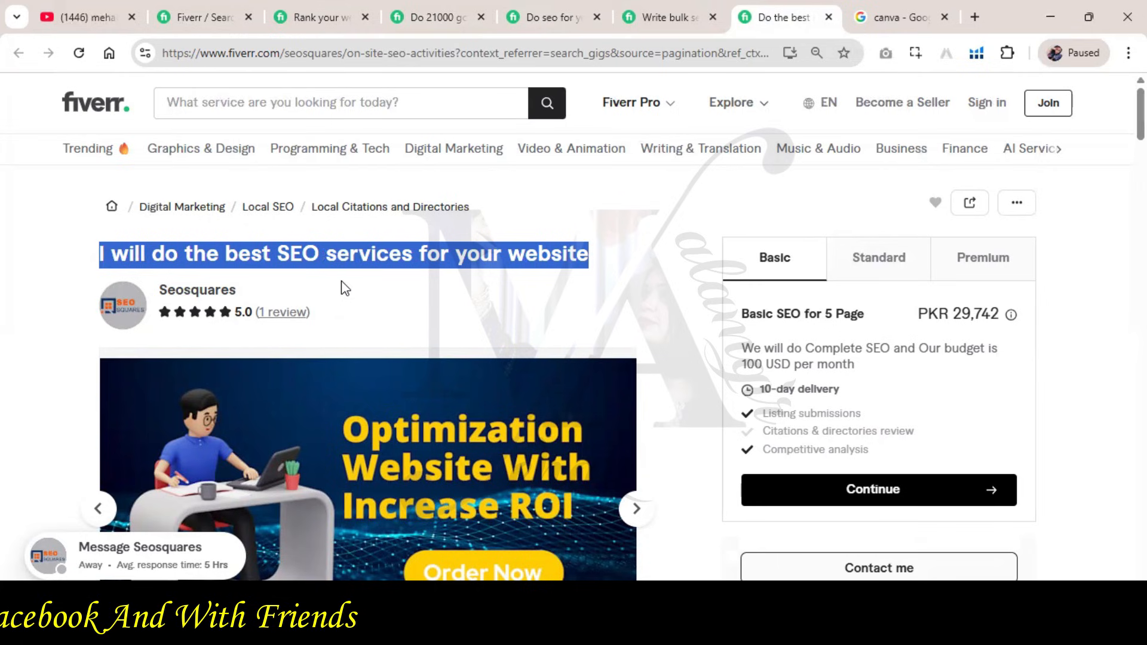
pyautogui.hotkey('alt', 'Tab')
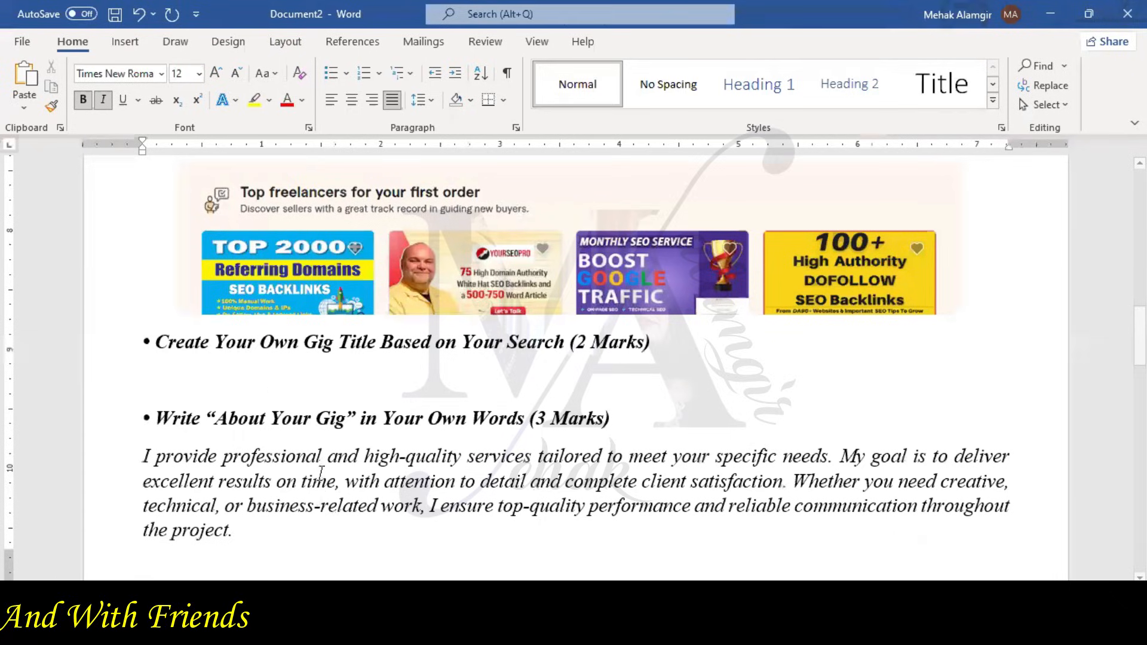
pyautogui.click(252, 394)
pyautogui.hotkey('ctrl', 'v')
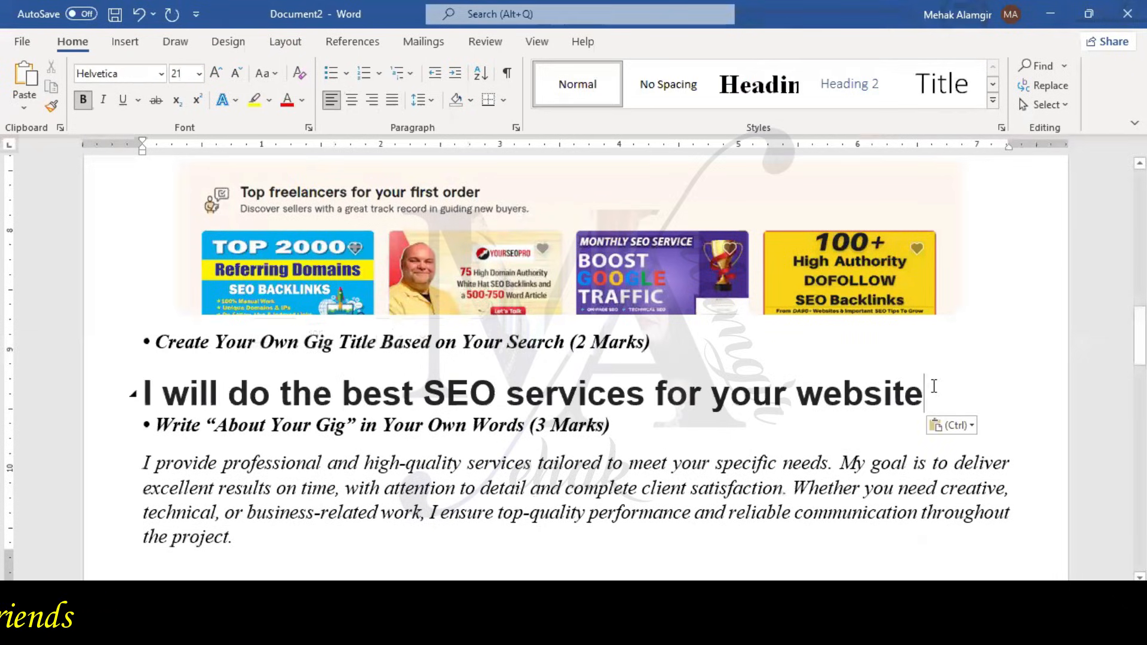
# Step: Replace "website" with "blog" in the pasted gig title and give it the formatting of the gig description paragraph
pyautogui.press('Return')
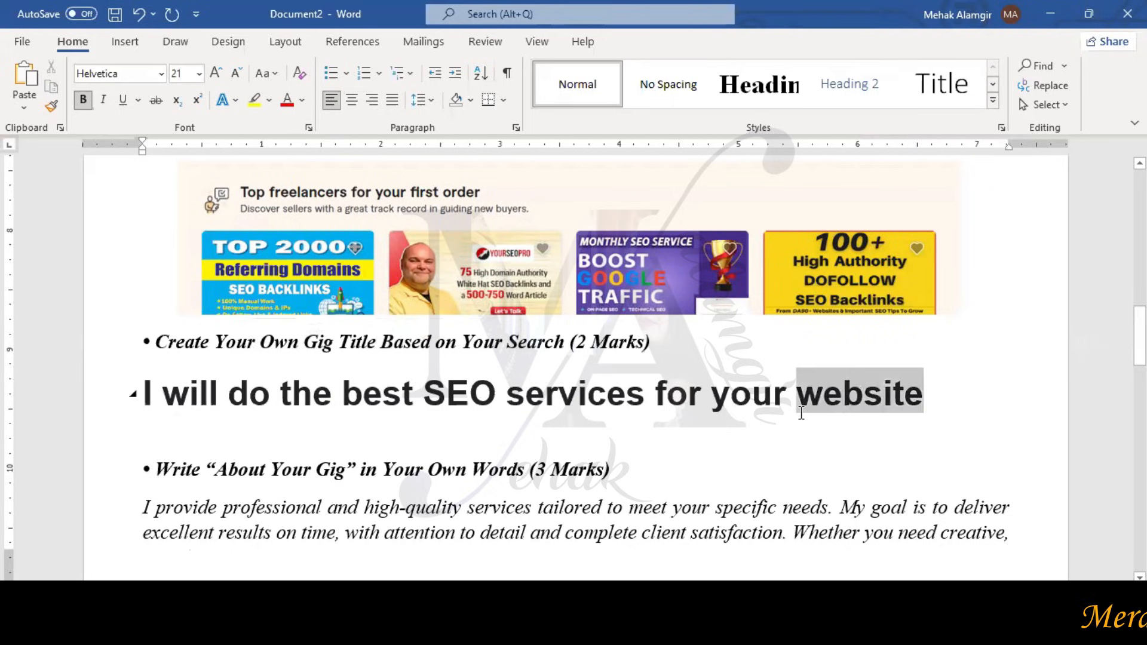
pyautogui.write('blog')
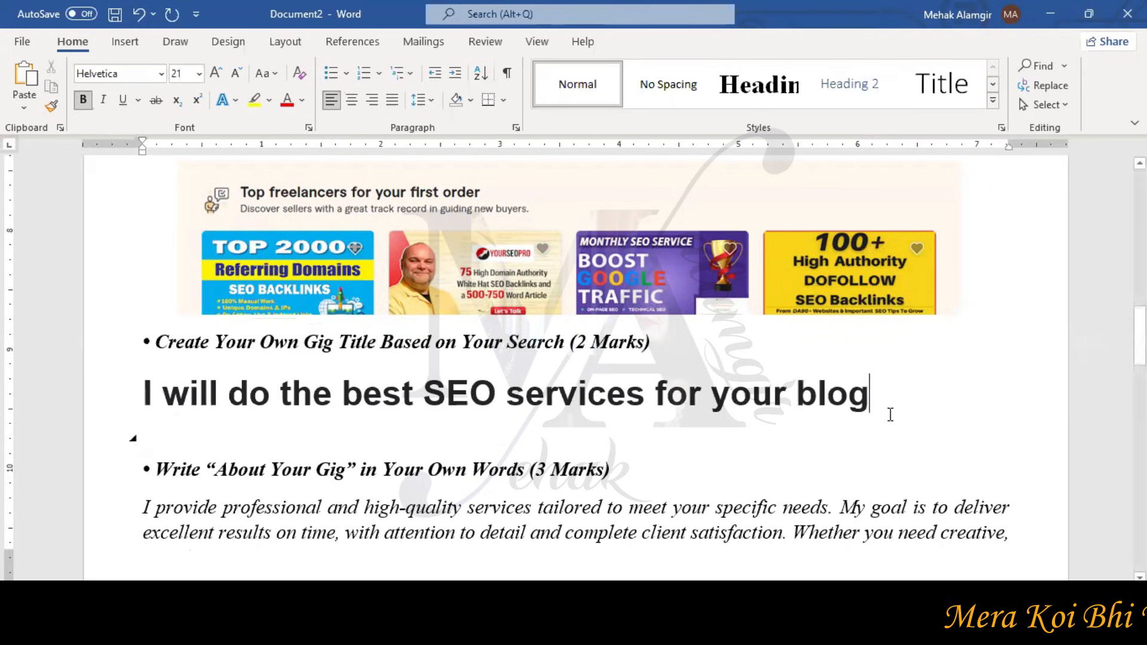
pyautogui.click(108, 392)
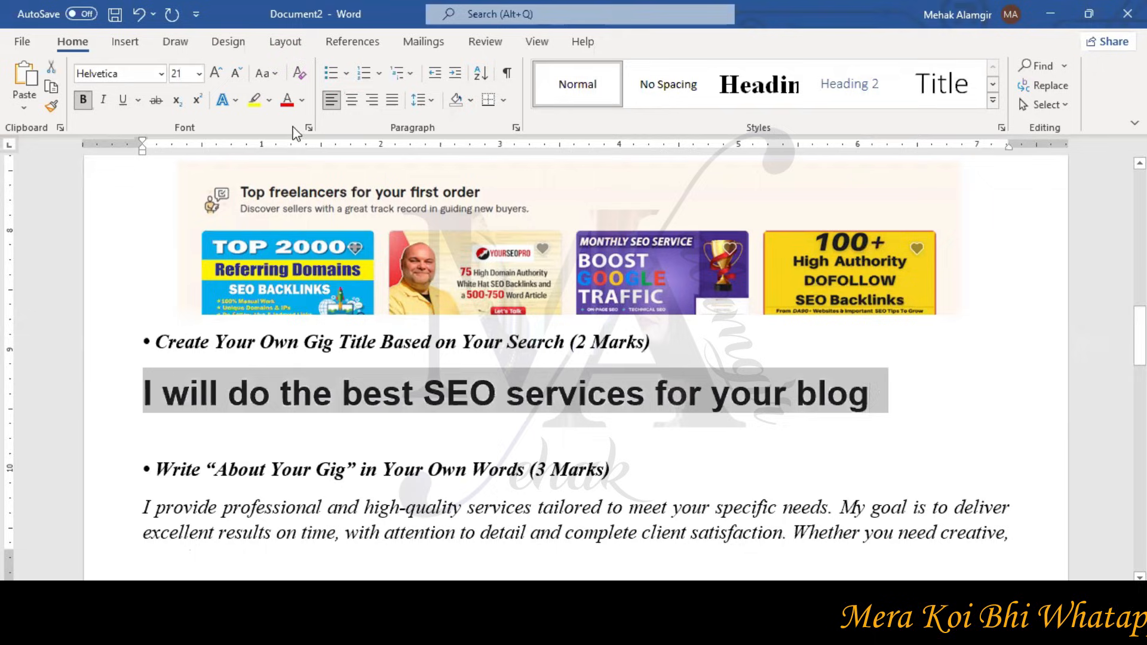
pyautogui.click(363, 73)
pyautogui.moveTo(295, 509); pyautogui.dragTo(275, 532)
pyautogui.click(52, 106)
pyautogui.click(101, 397)
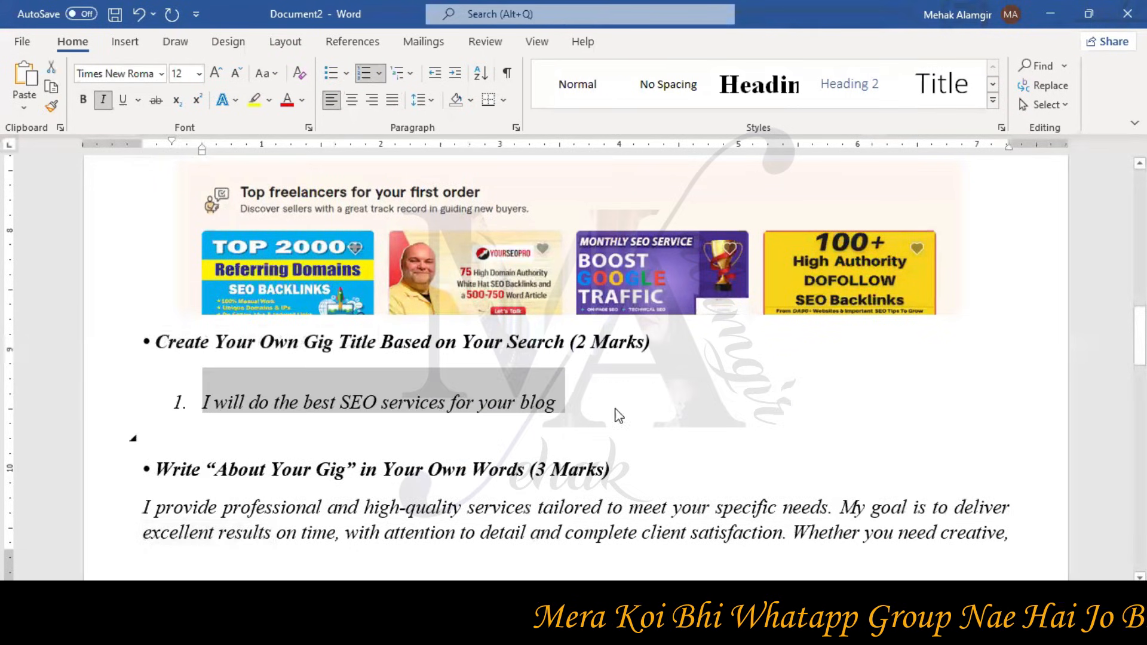
pyautogui.click(617, 411)
# Step: Prefix the gig title with "Seo:" and add a "Wordpress:" line below it
pyautogui.press('Return')
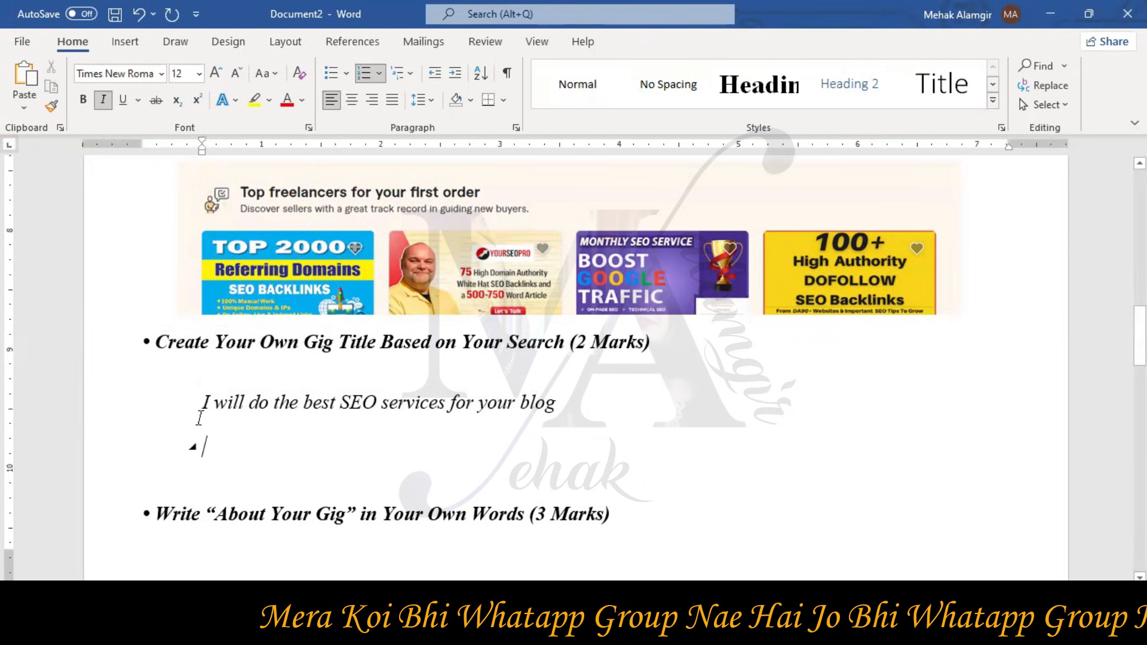
pyautogui.write('seo')
pyautogui.write(': ')
pyautogui.write('Wordpre')
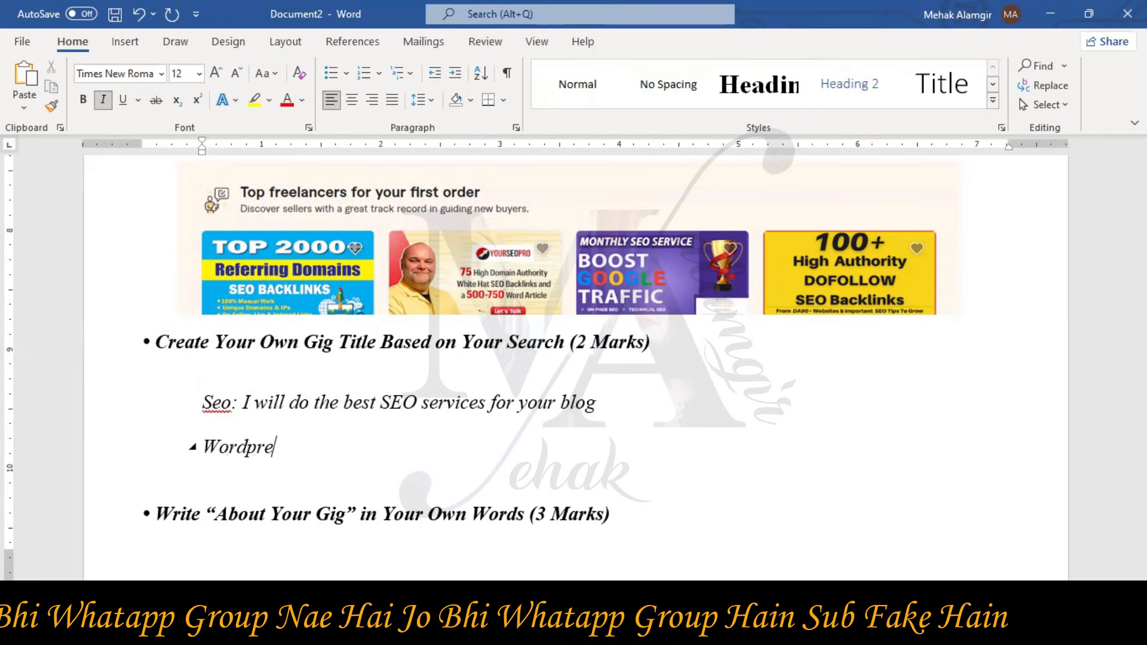
pyautogui.write('ss:')
pyautogui.press('Return')
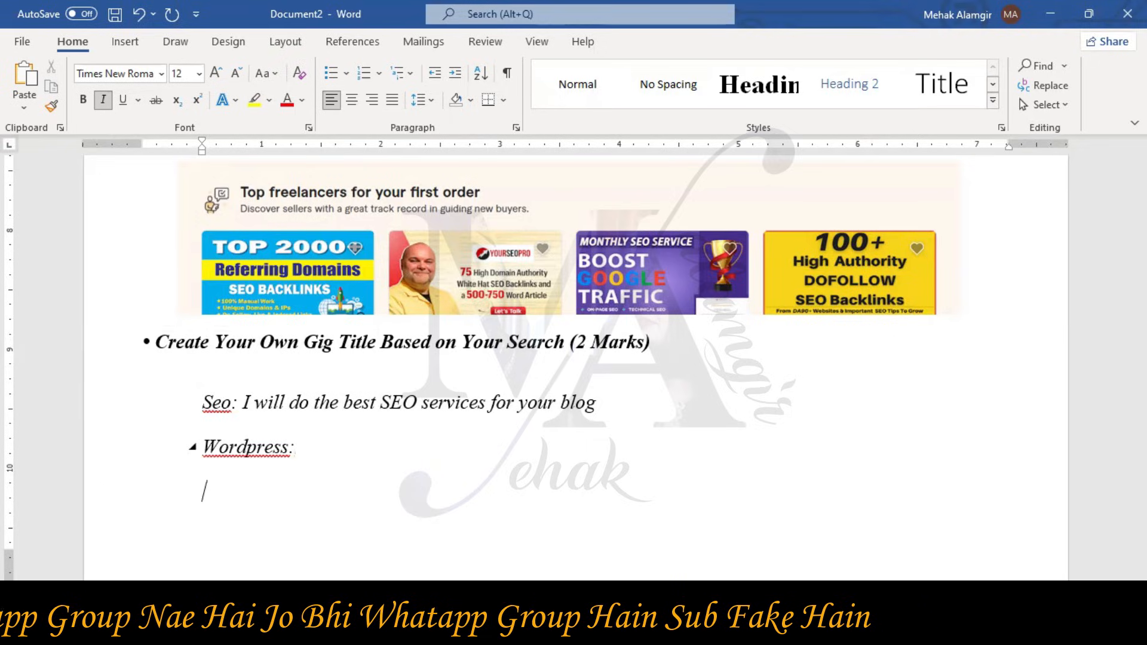
# Step: Add "Graphic designing" and "Digital marketing" as separate lines under the "Wordpress:" line
pyautogui.write('graph')
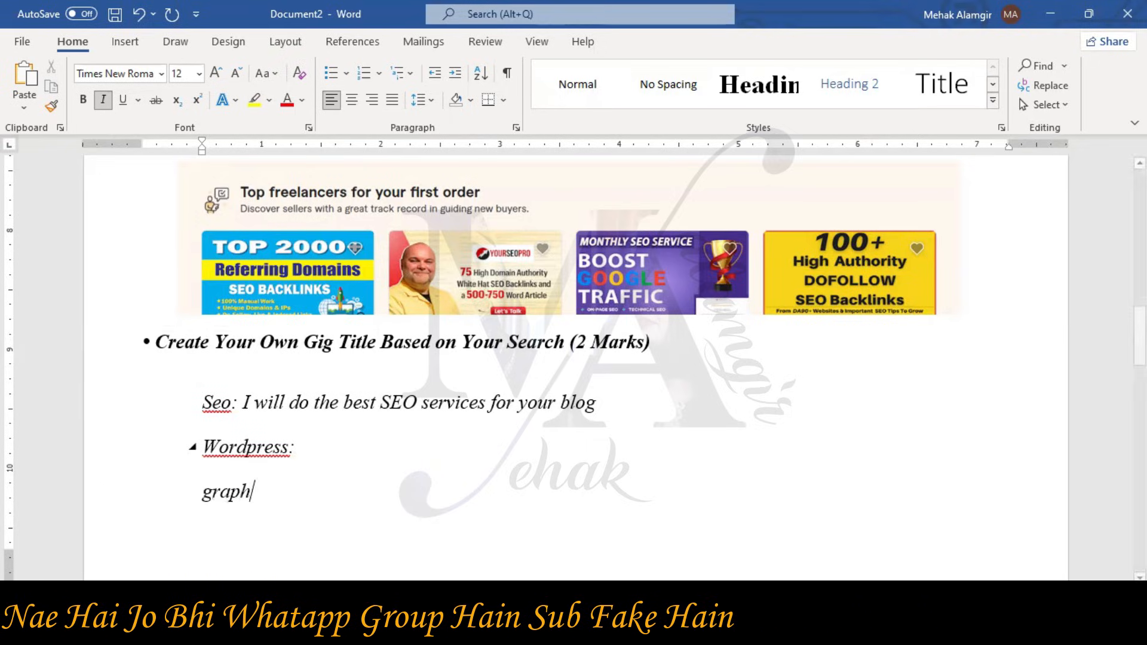
pyautogui.write('ic designing')
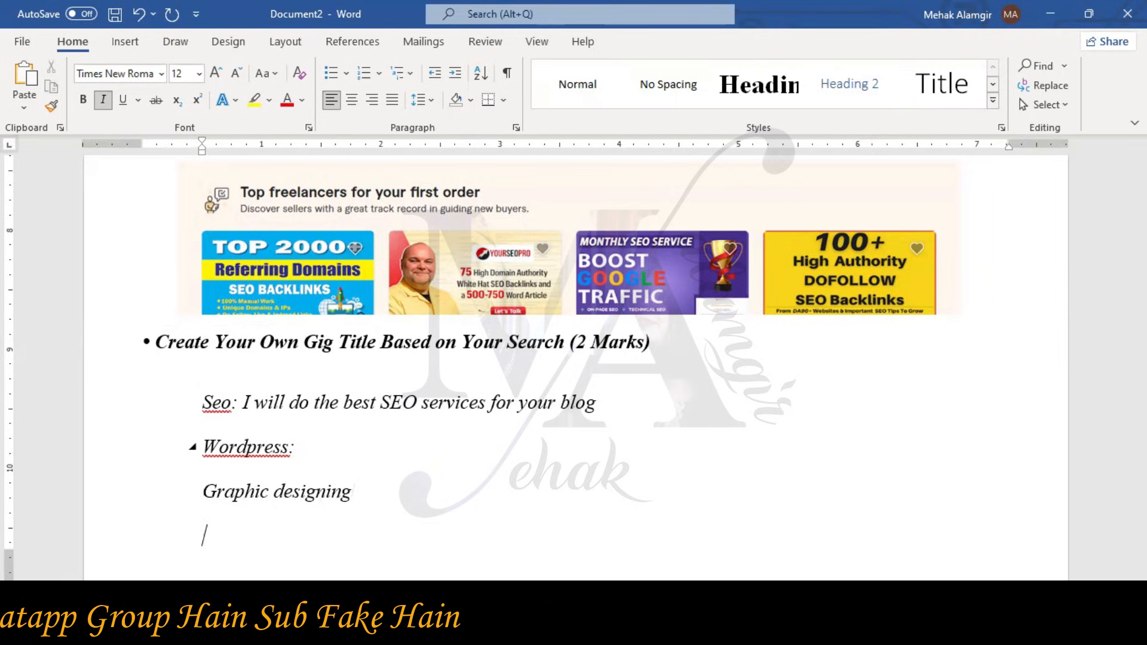
pyautogui.write('tal marke')
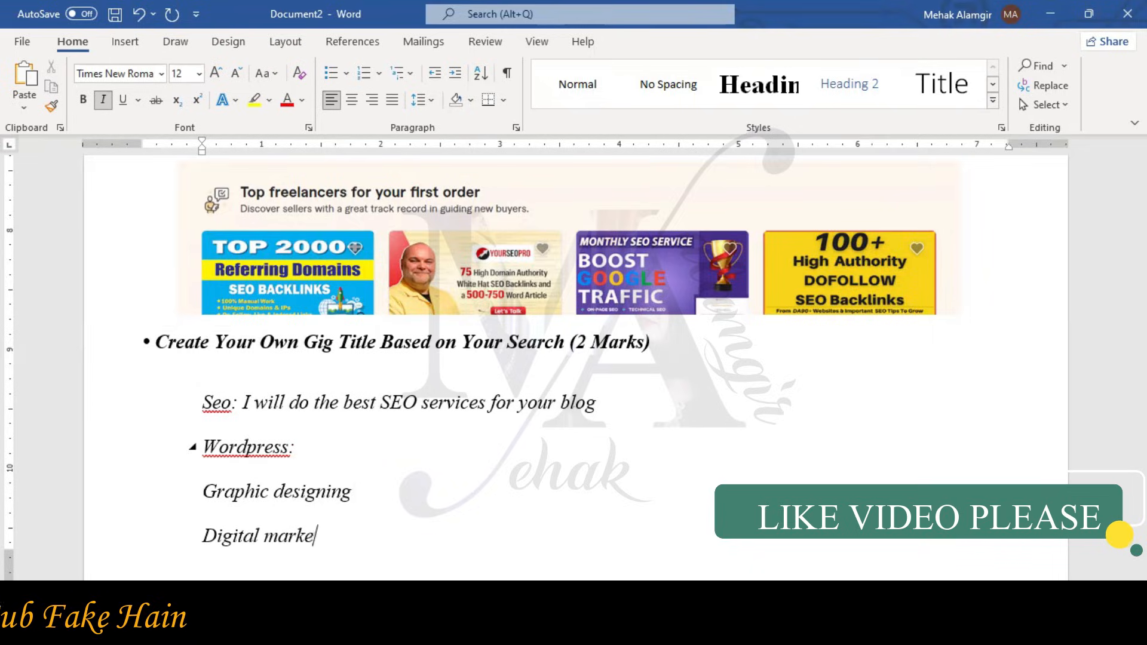
pyautogui.write('ting')
pyautogui.hotkey('ctrl', 'Return')
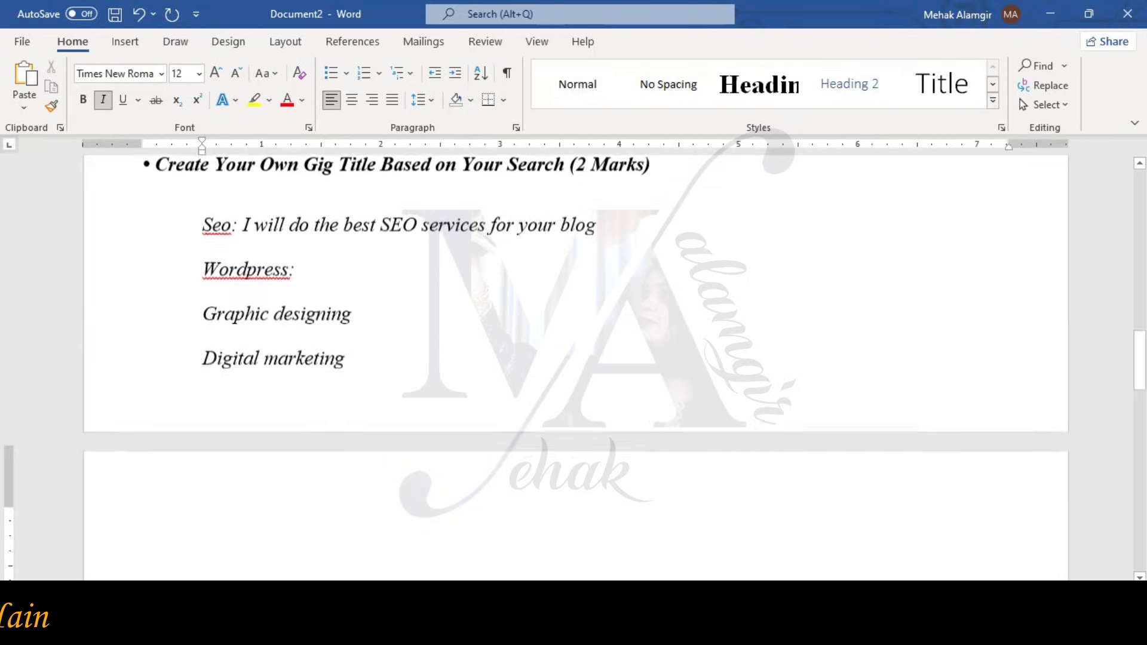
# Step: Add "Creative writing" and "Digital litracy" as separate lines at the end of the gig category list
pyautogui.write('creat')
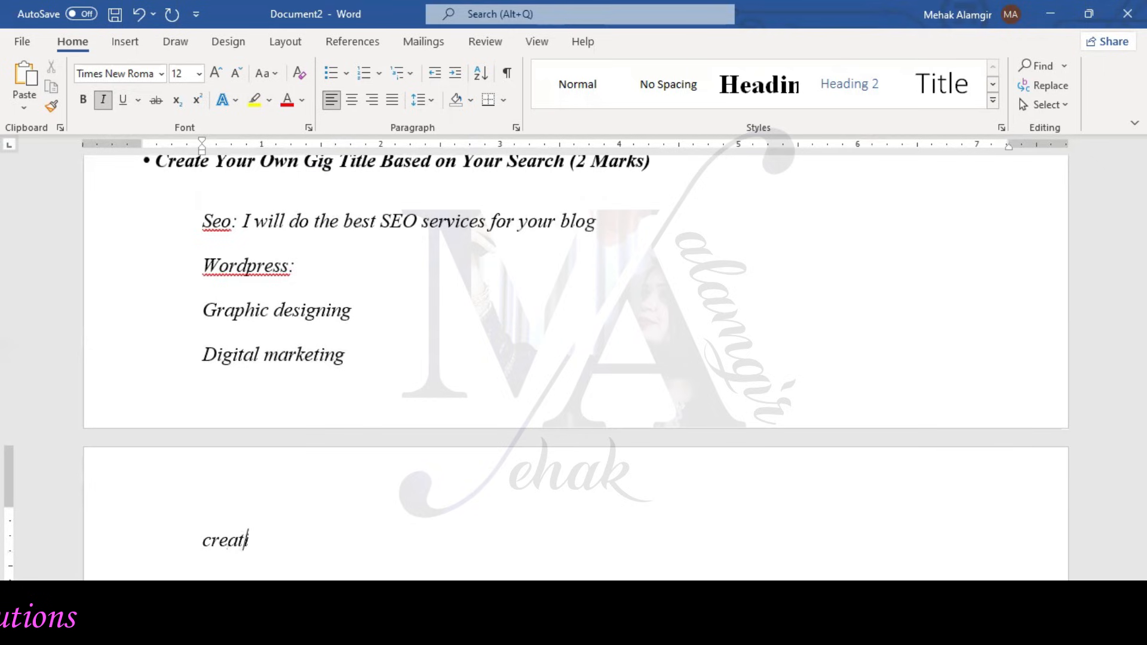
pyautogui.write('ing')
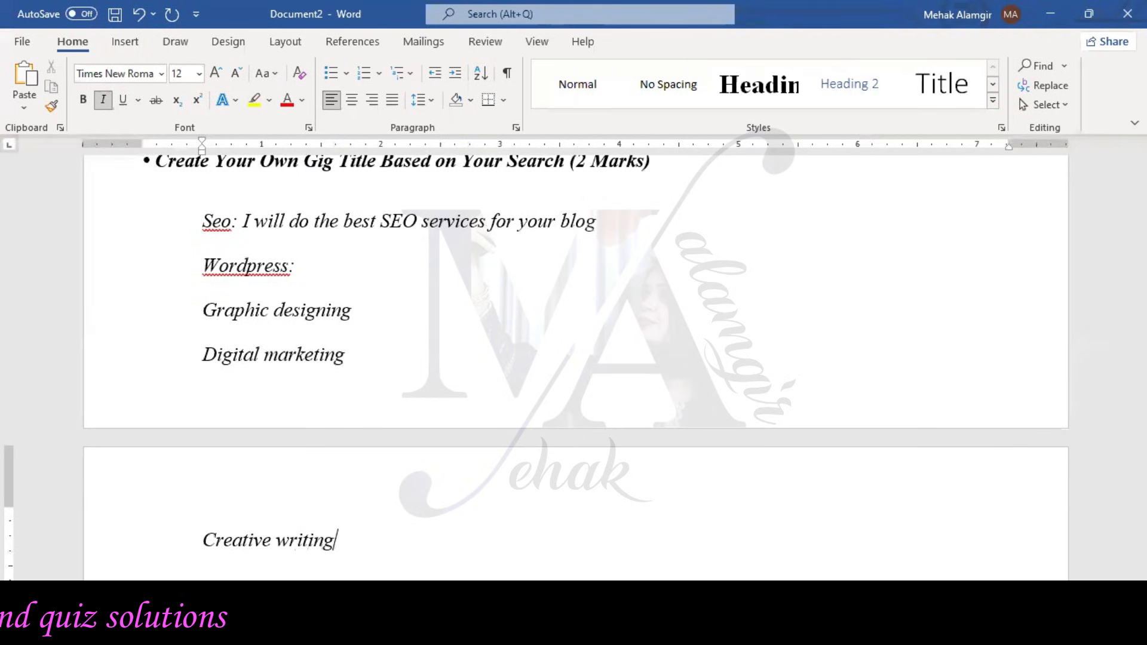
pyautogui.press('Return')
pyautogui.write('di')
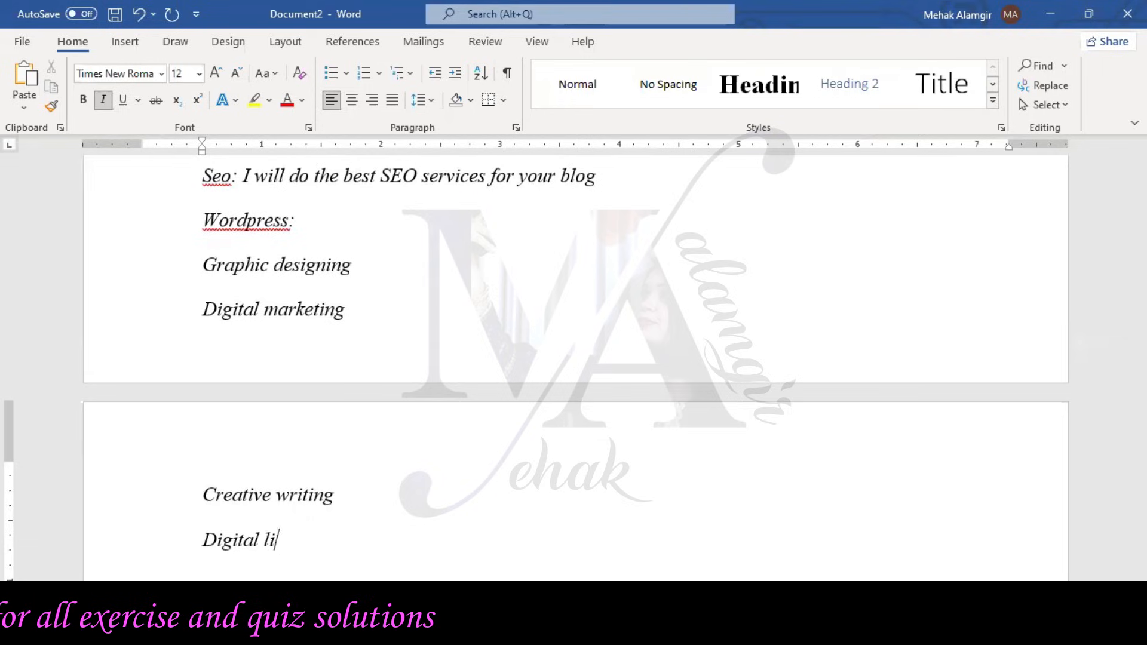
pyautogui.press('Return')
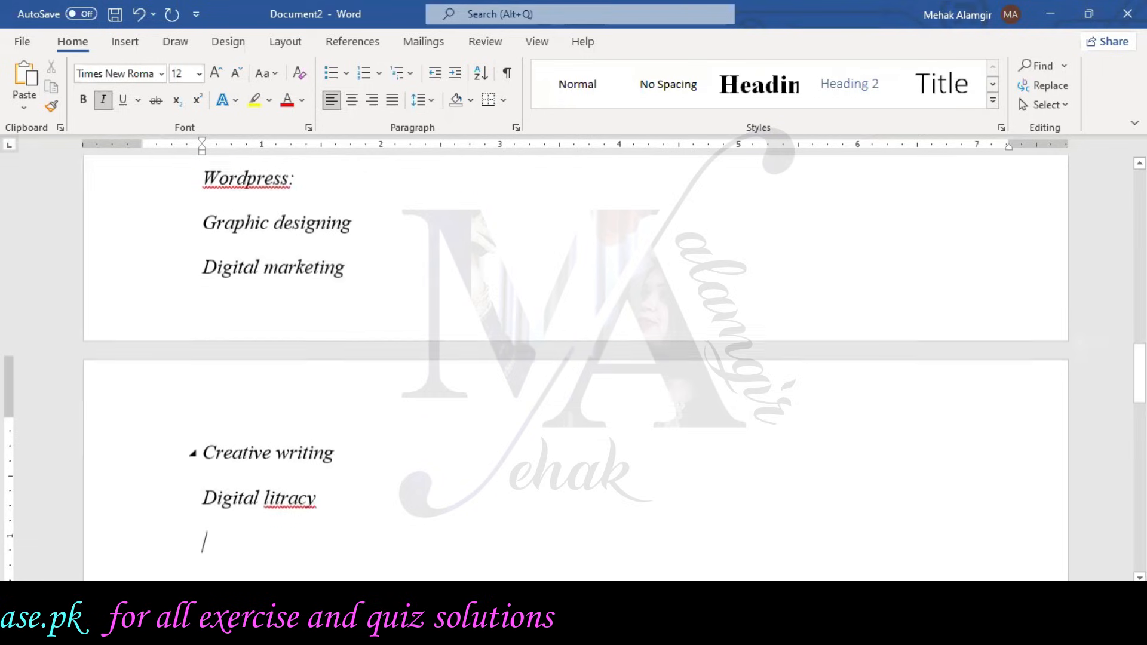
# Step: Correct "litracy" to "literacy" and add a "Communication" line and the beginning of a startup line below it
pyautogui.rightClick(280, 503)
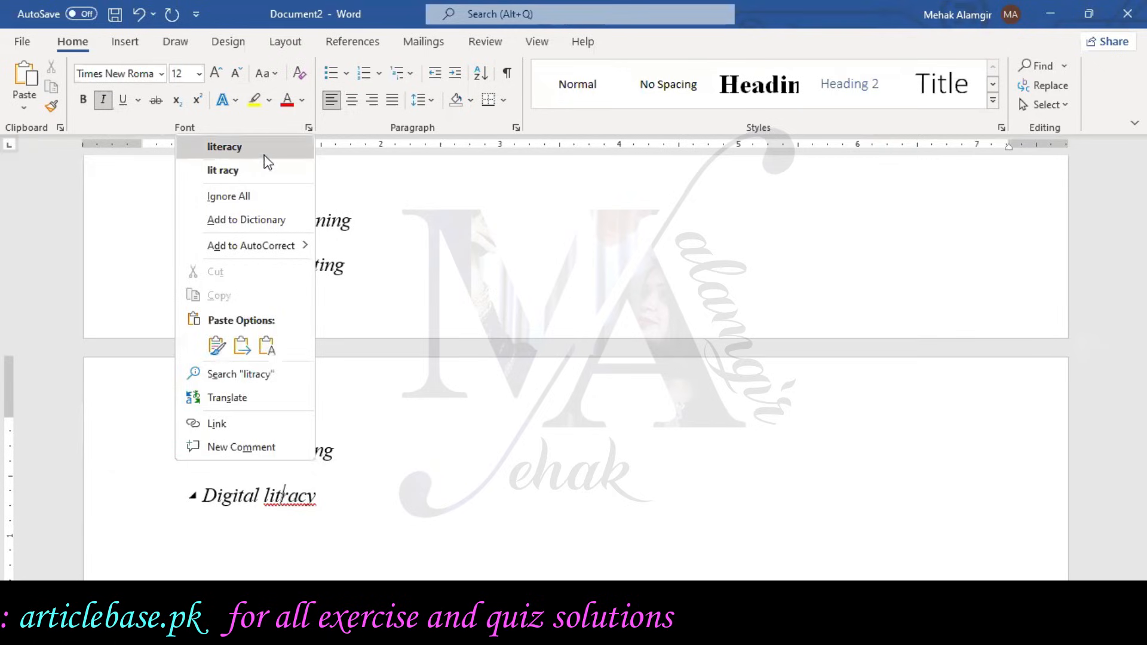
pyautogui.click(227, 145)
pyautogui.press('Down')
pyautogui.write('communic')
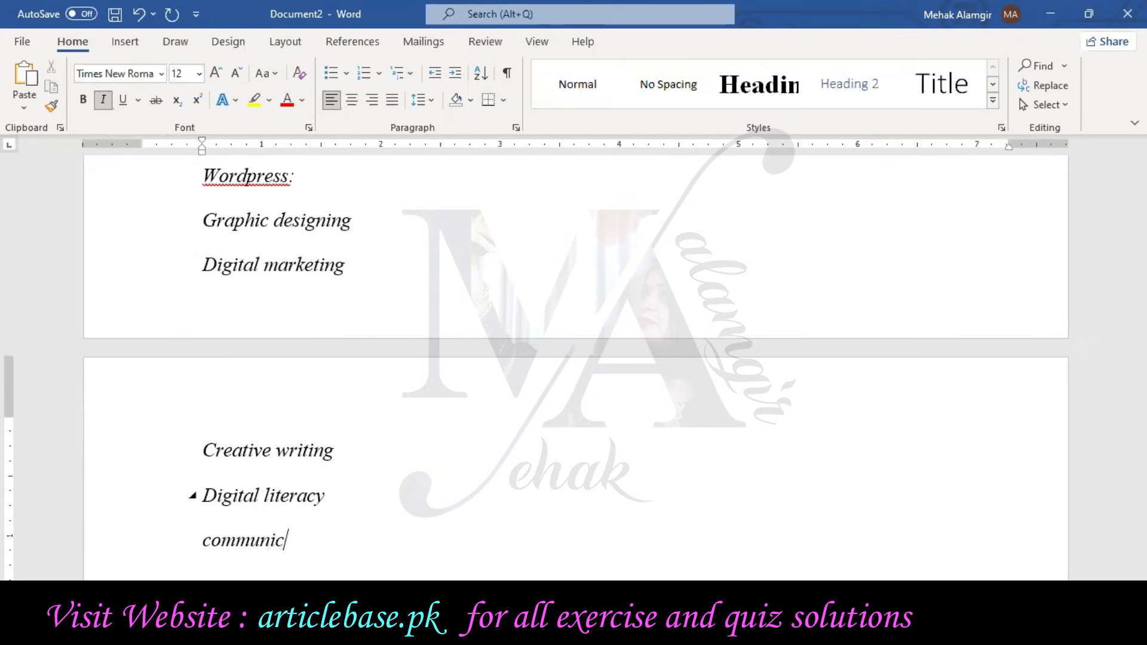
pyautogui.write('ation')
pyautogui.press('Return')
pyautogui.write('statr')
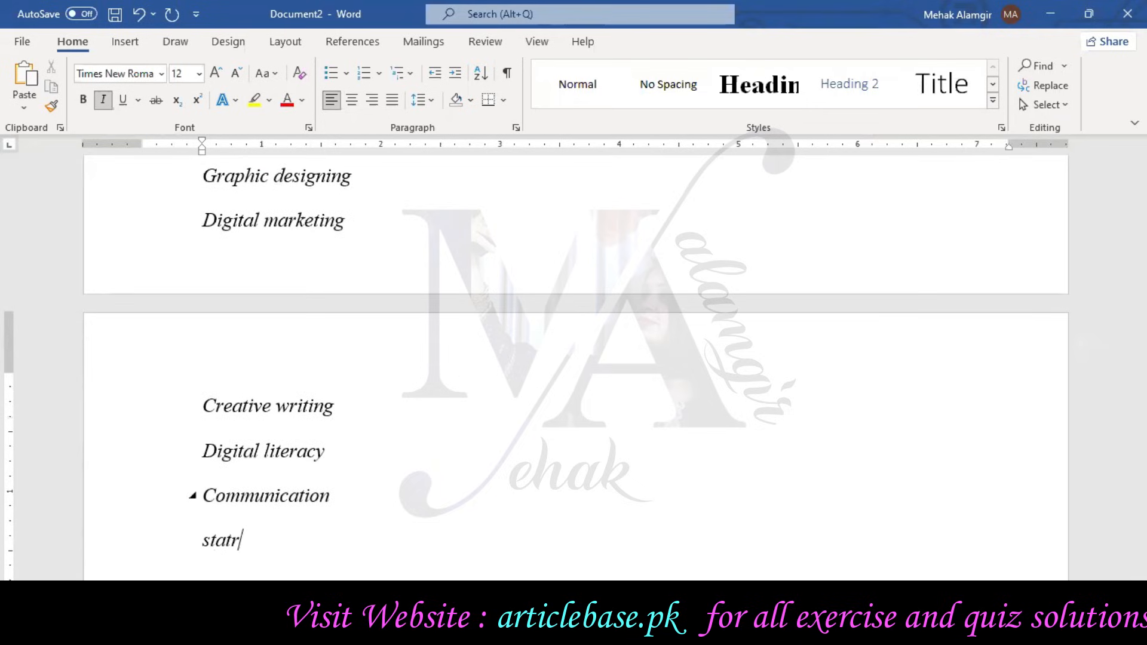
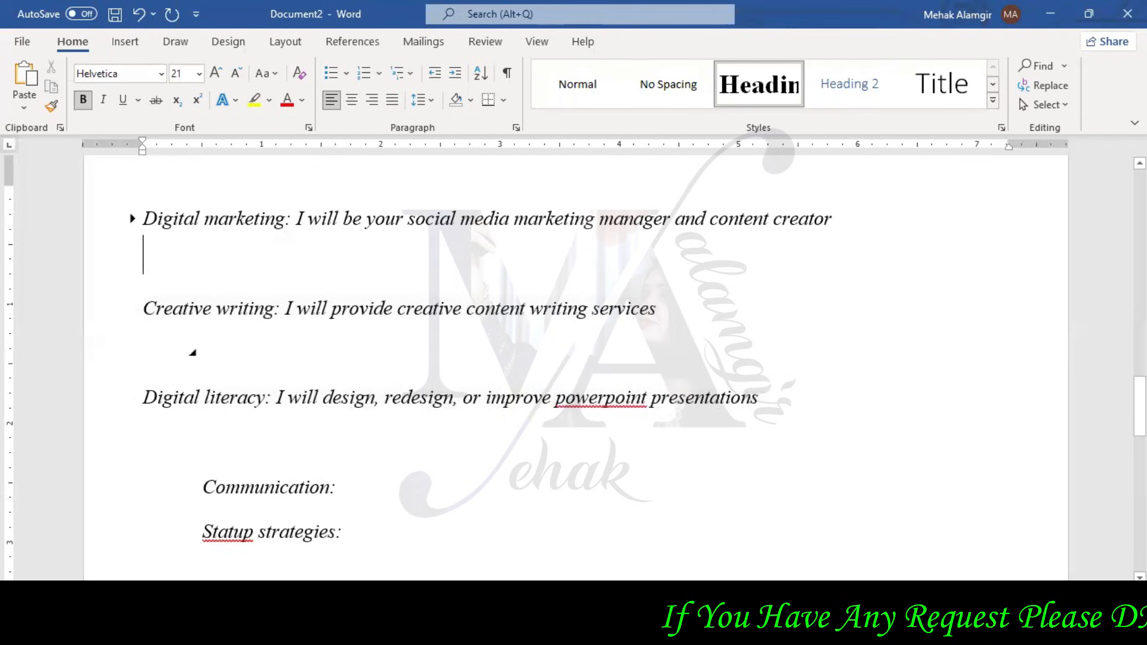
# Step: Delete the blank lines between the "Digital marketing", "Creative writing" and "Digital literacy" gig titles
pyautogui.click(178, 325)
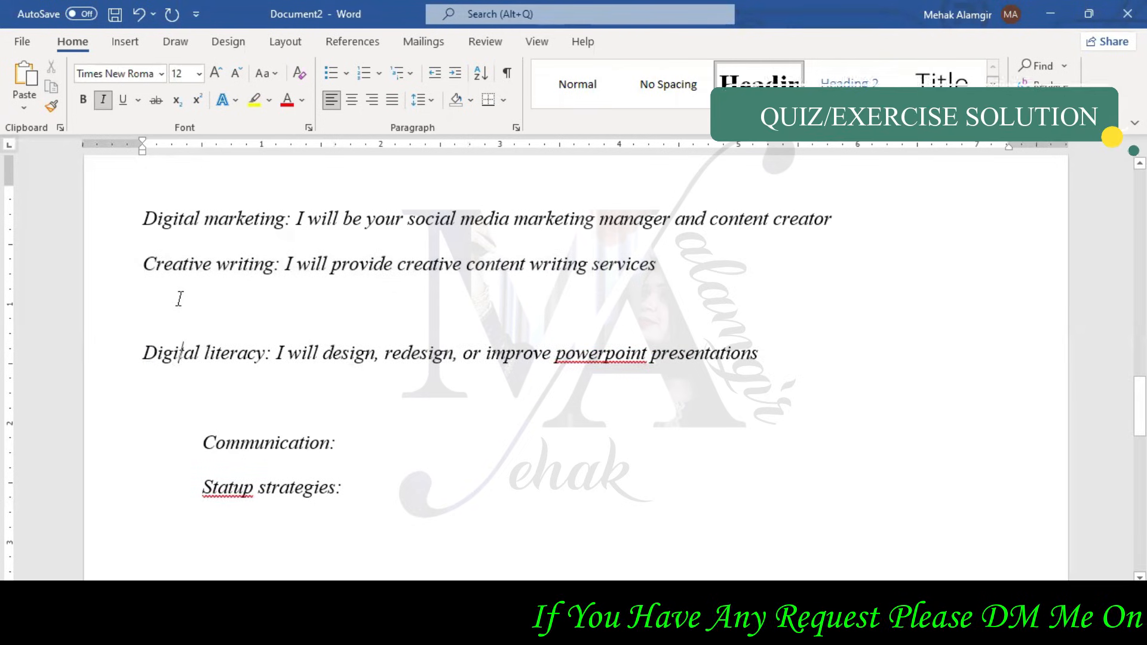
pyautogui.press('BackSpace')
pyautogui.scroll(5, 717, 365)
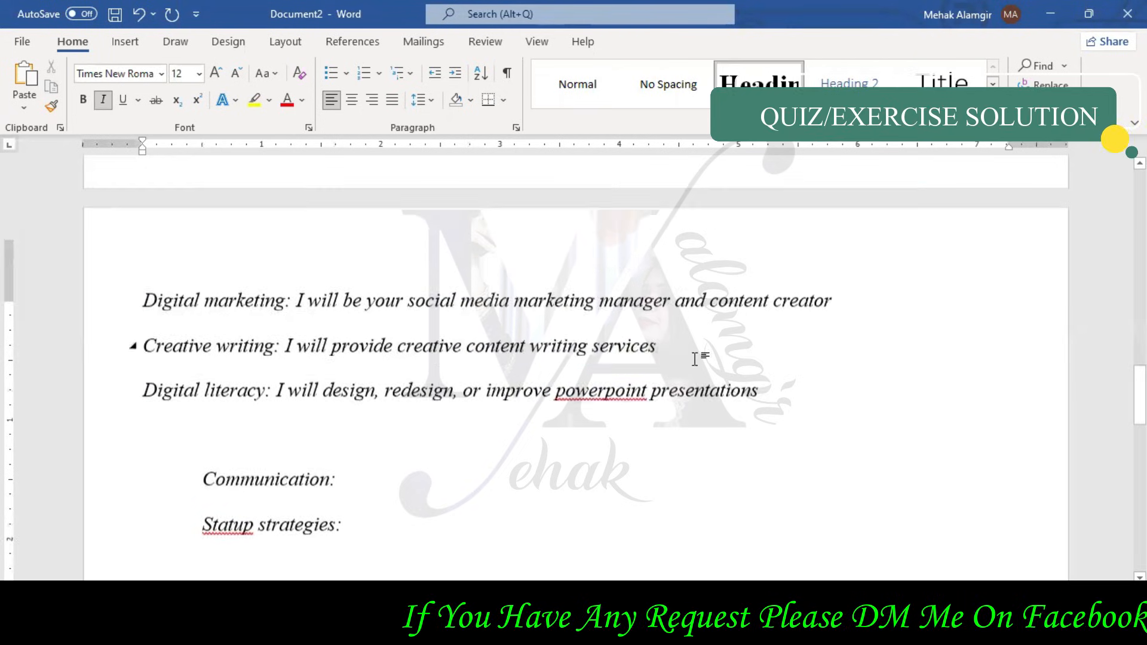
# Step: Copy the word "Communication" from the document, switch to Fiverr in the browser and search for "Communication and soft skillls"
pyautogui.scroll(-6, 792, 372)
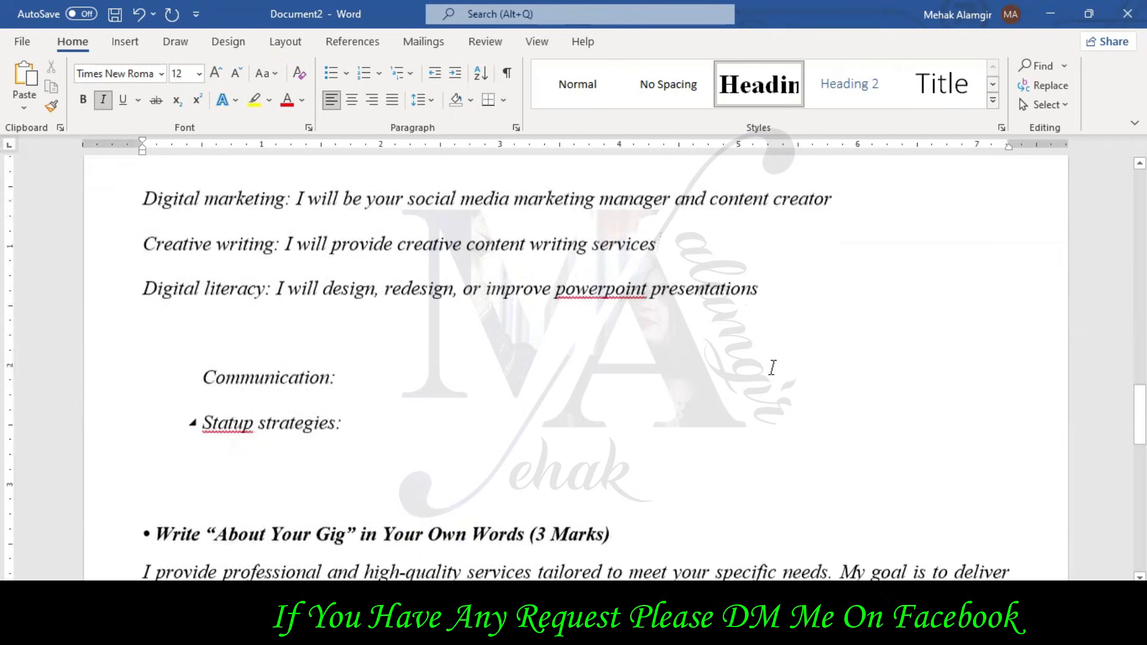
pyautogui.doubleClick(283, 337)
pyautogui.hotkey('ctrl', 'c')
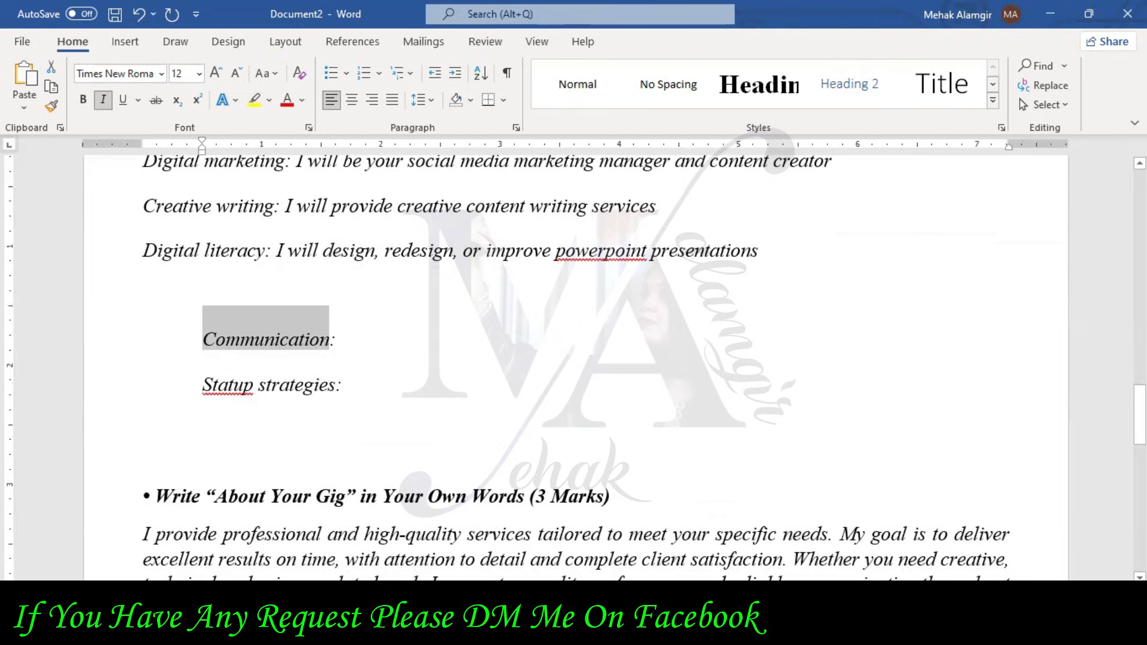
pyautogui.hotkey('alt', 'Tab')
pyautogui.click(285, 105)
pyautogui.hotkey('ctrl', 'v')
pyautogui.write('a')
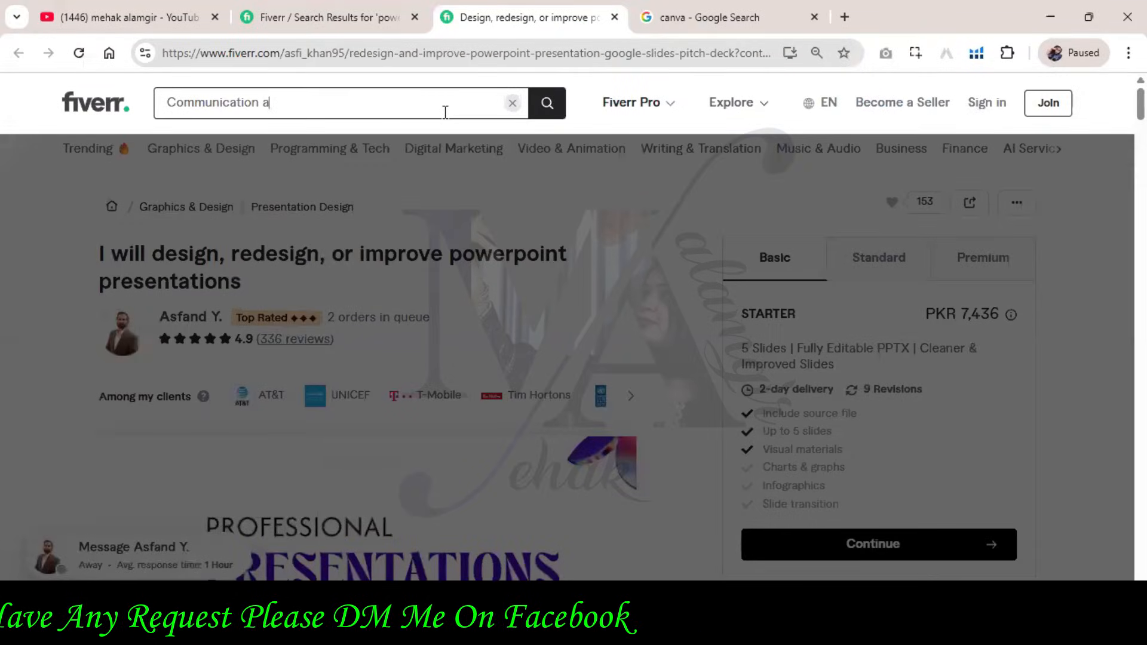
pyautogui.write('nd soft s')
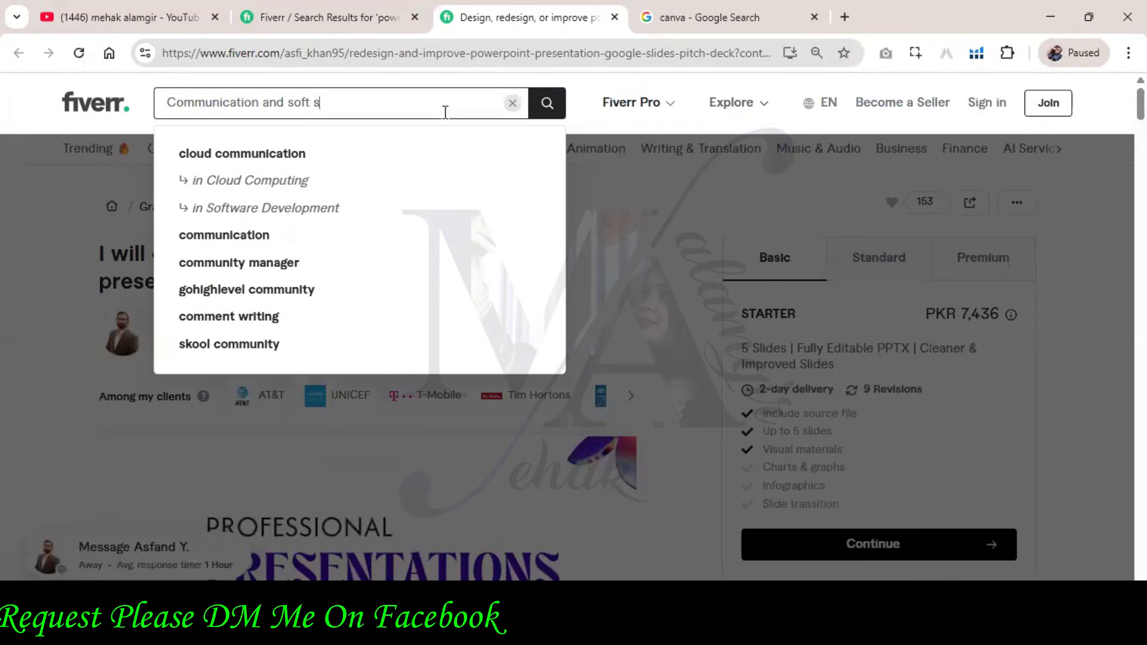
pyautogui.write('killls')
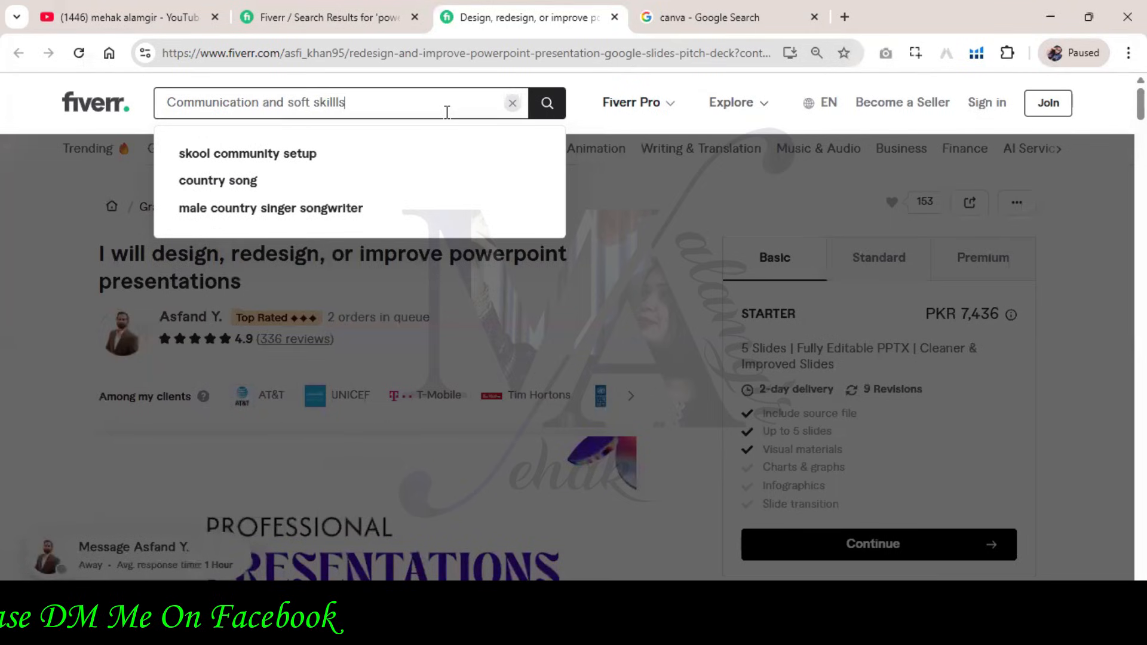
pyautogui.press('Return')
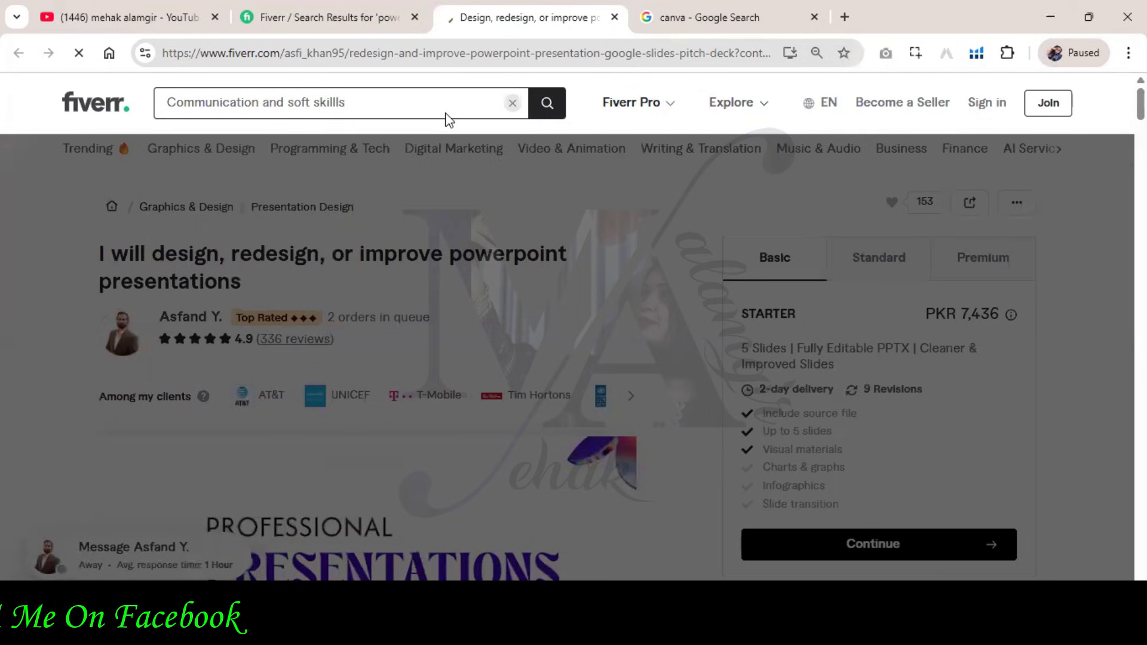
pyautogui.scroll(-2, 534, 218)
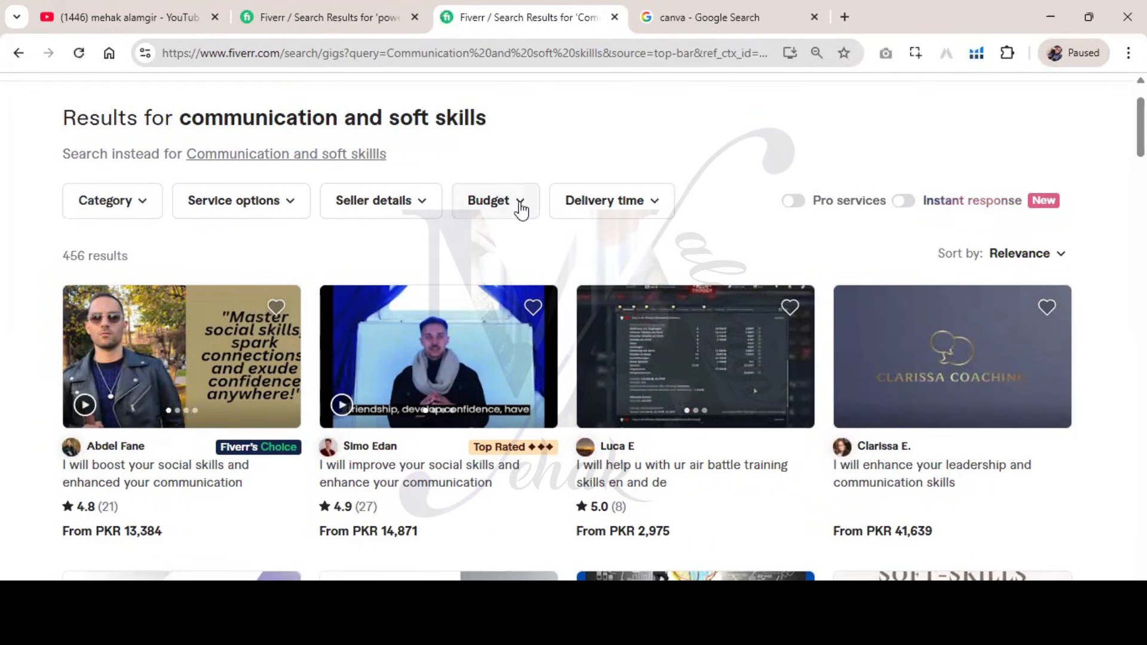
pyautogui.scroll(2, 276, 225)
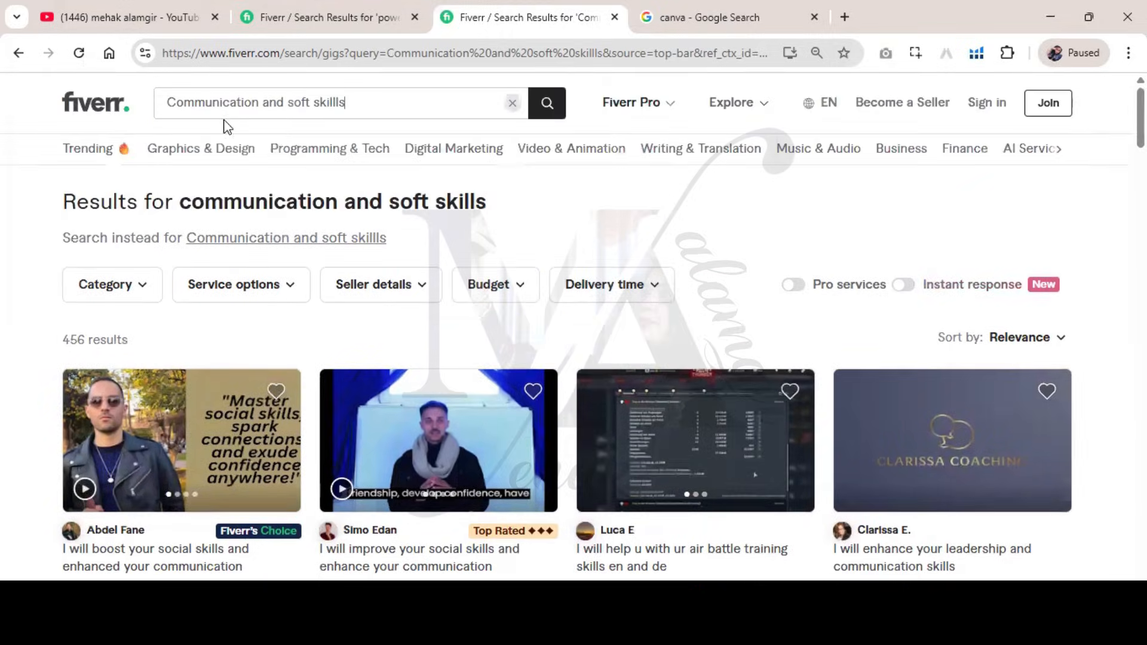
# Step: Search Fiverr for "english language" and look through the listed gigs
pyautogui.hotkey('ctrl', 'a')
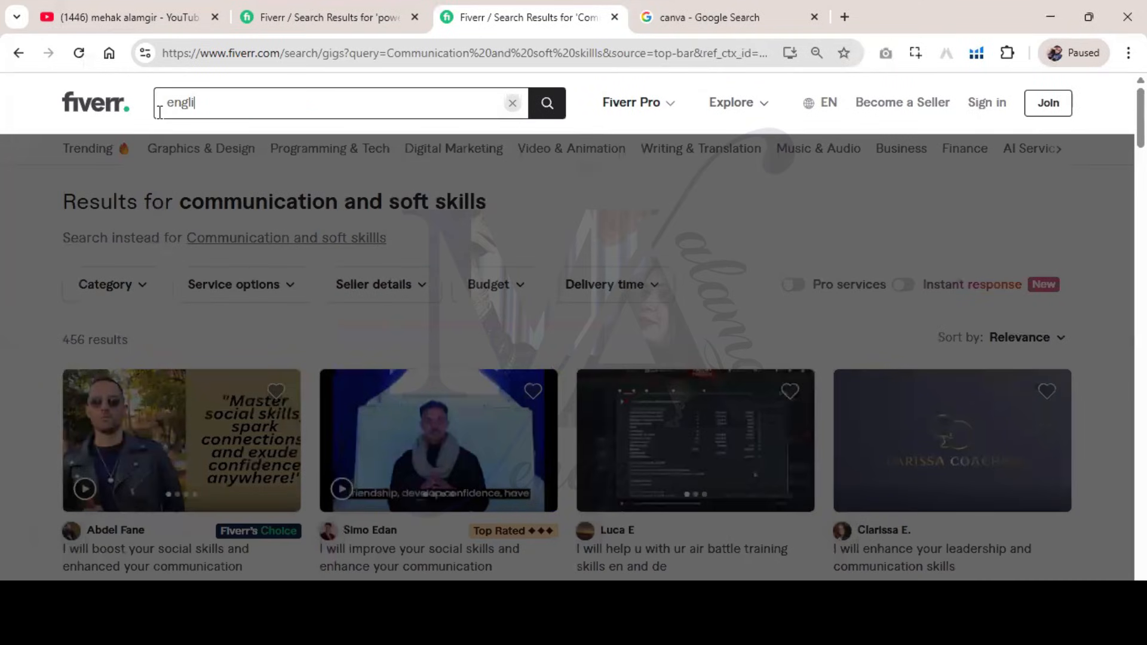
pyautogui.write('english language')
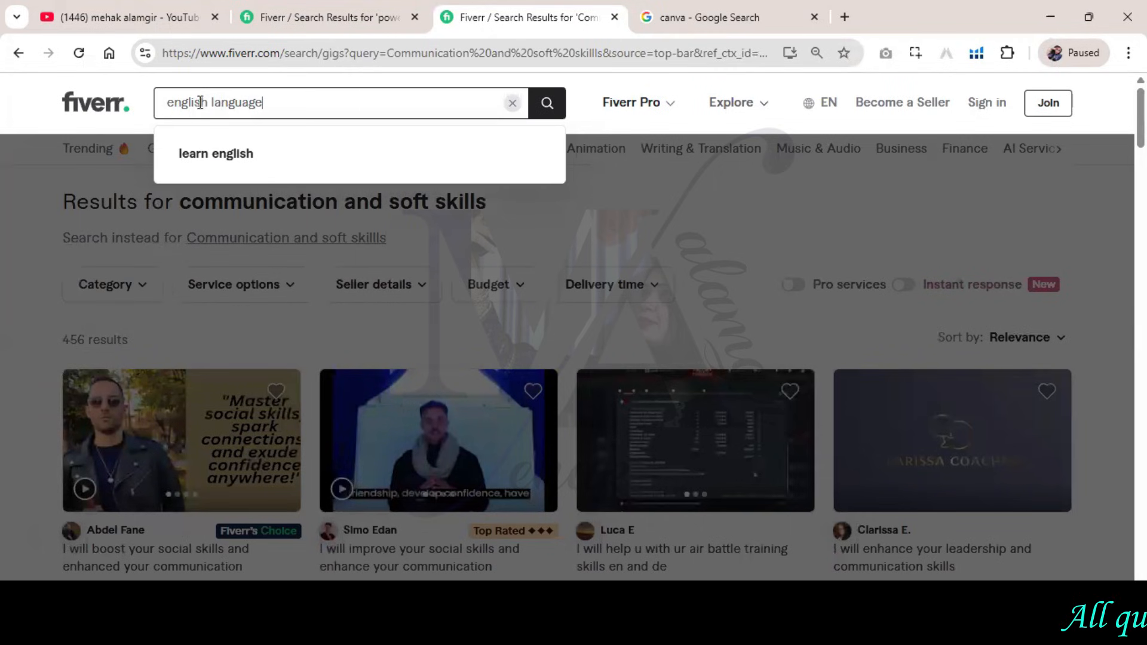
pyautogui.press('Return')
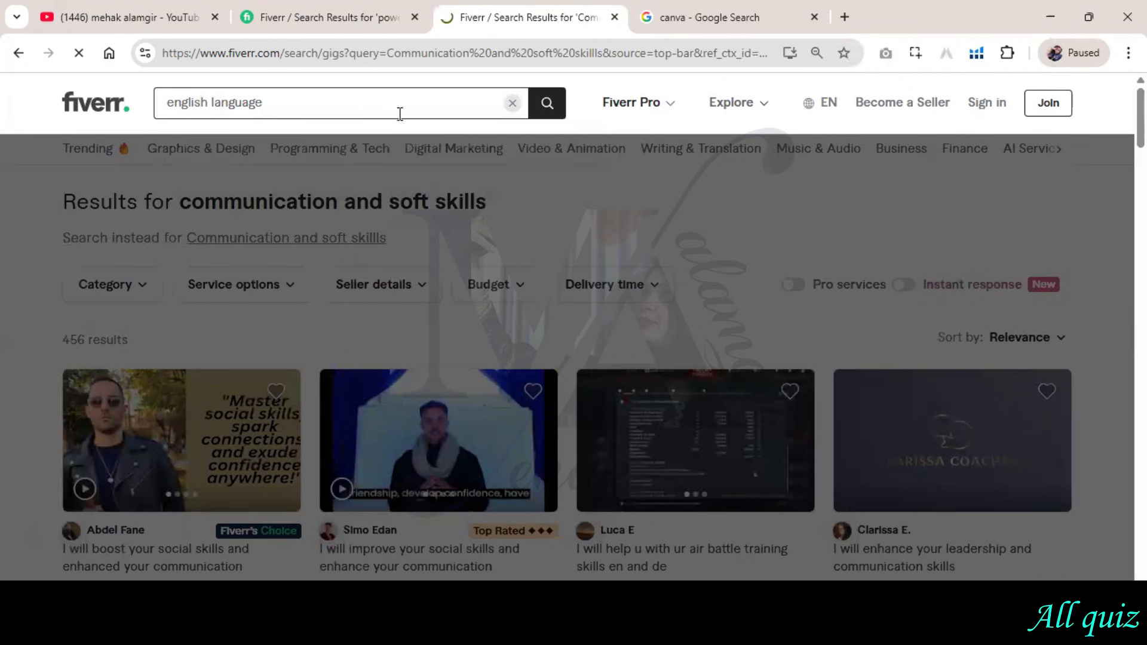
pyautogui.scroll(-4, 645, 230)
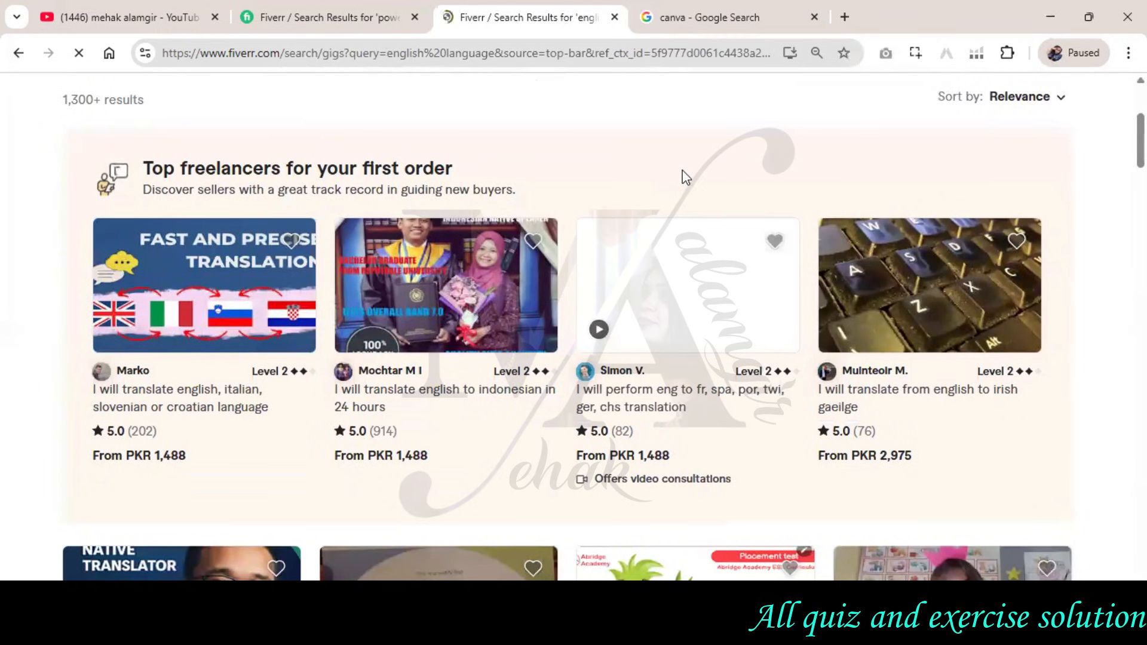
pyautogui.scroll(-5, 724, 177)
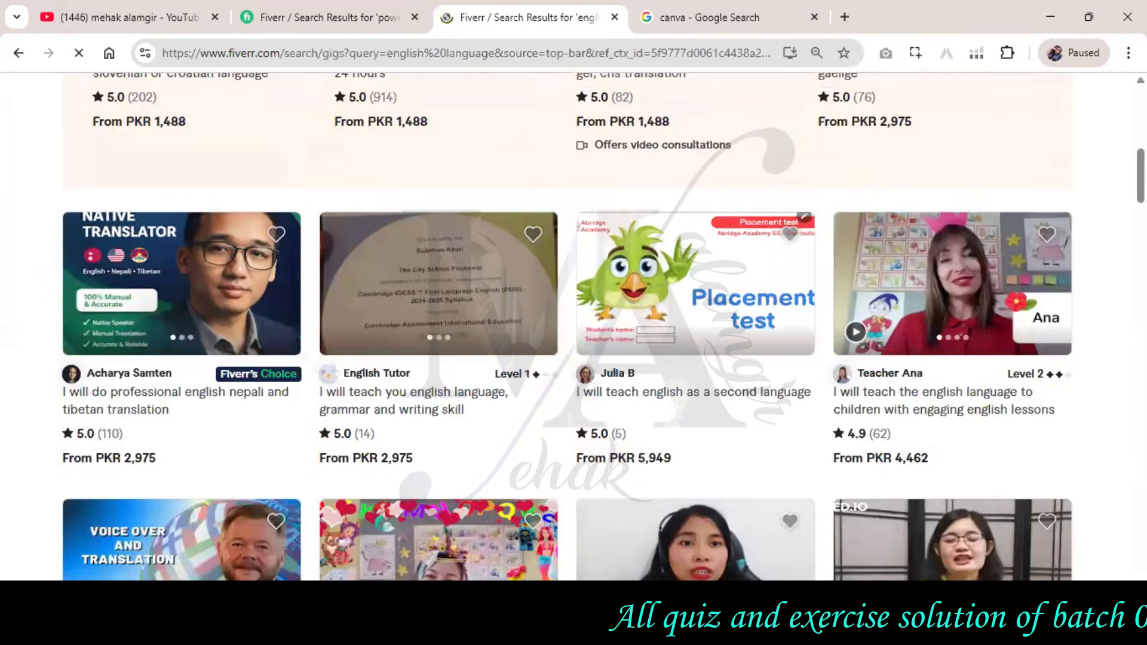
# Step: Open the gig "I will teach you english language, grammar and writing skill" in a new tab and copy its title
pyautogui.rightClick(467, 388)
pyautogui.rightClick(436, 394)
pyautogui.click(542, 171)
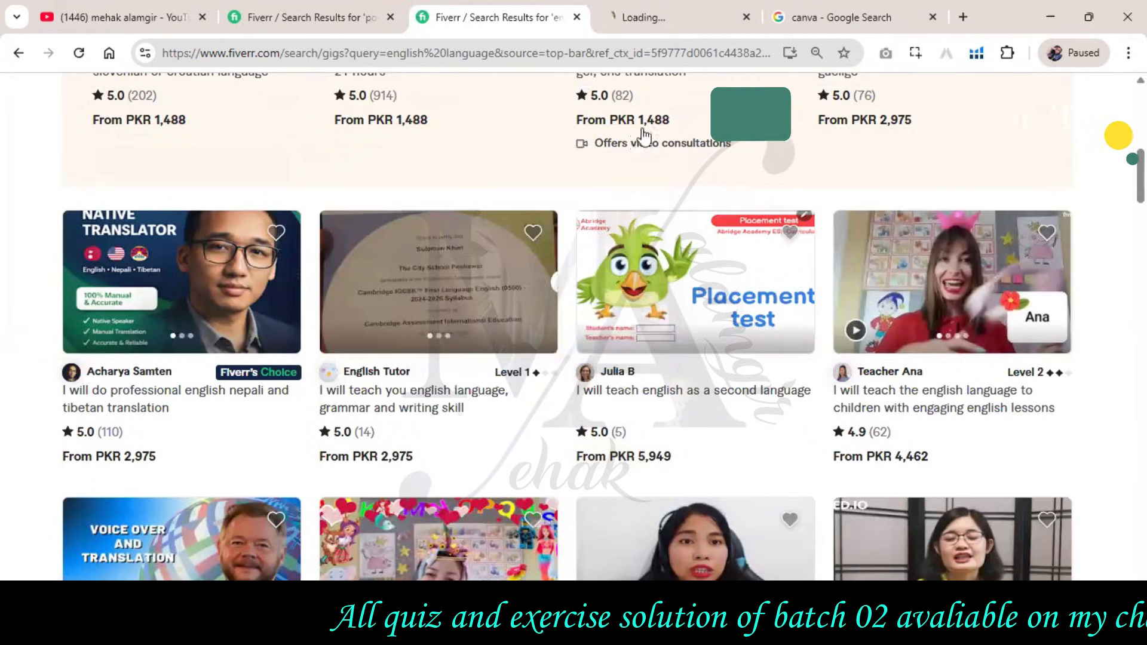
pyautogui.click(668, 18)
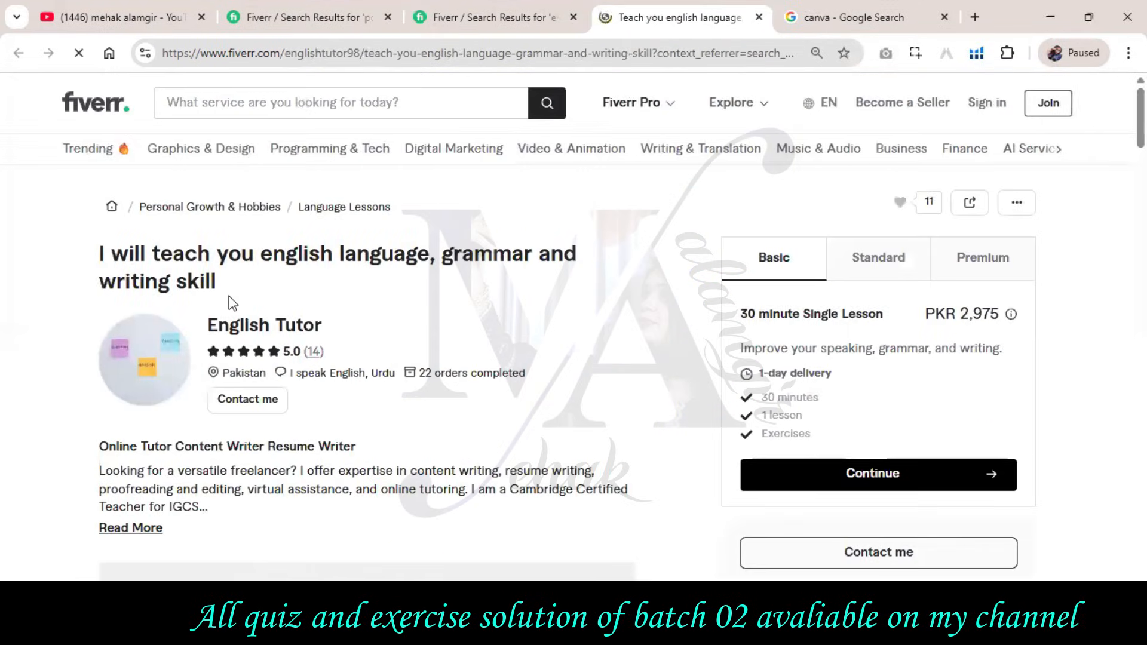
pyautogui.moveTo(218, 285); pyautogui.dragTo(81, 254)
pyautogui.hotkey('ctrl', 'c')
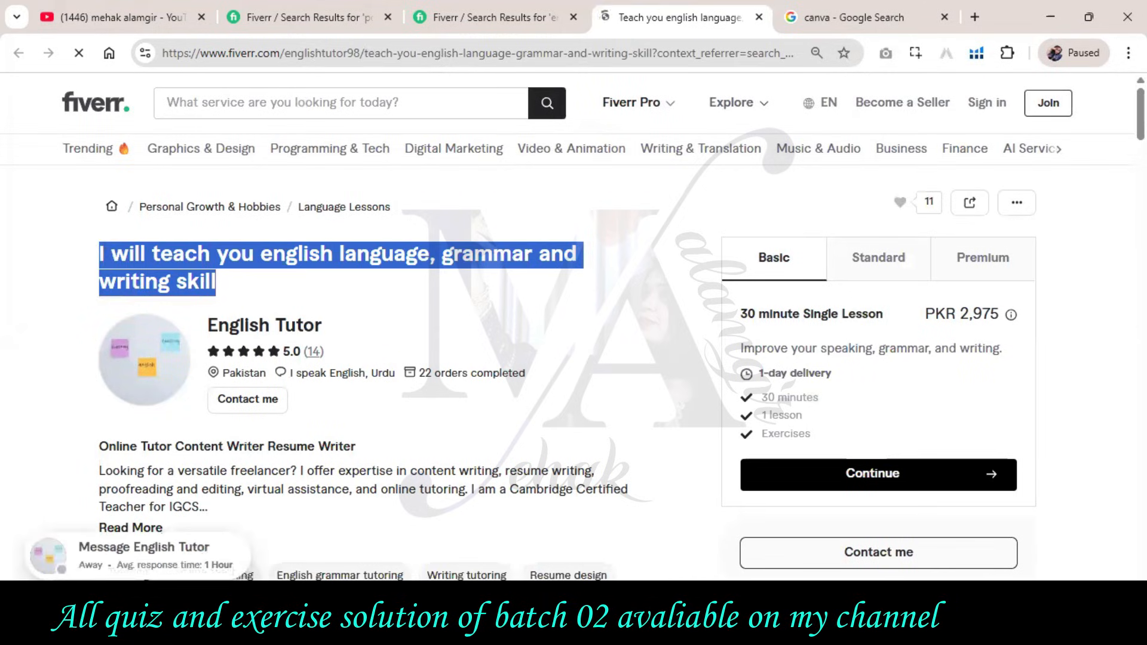
# Step: Paste the copied gig title after "Communication:" in the Word document, match it to the other titles' formatting and remove the blank line above it
pyautogui.click(364, 628)
pyautogui.click(402, 336)
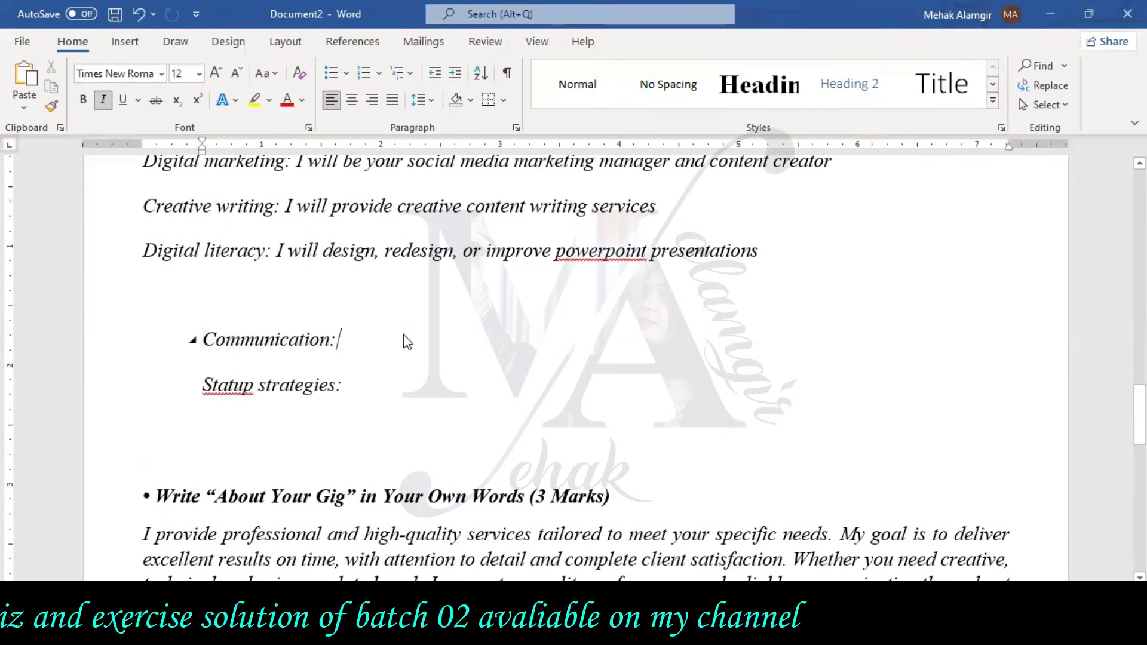
pyautogui.hotkey('ctrl', 'v')
pyautogui.click(52, 106)
pyautogui.moveTo(133, 333); pyautogui.dragTo(96, 322)
pyautogui.click(191, 377)
pyautogui.click(176, 292)
pyautogui.press('BackSpace')
pyautogui.press('BackSpace')
# Step: Copy "Statup strategies" from the document and search Fiverr for "Statup strategies and enterprenurship"
pyautogui.moveTo(374, 394); pyautogui.dragTo(199, 384)
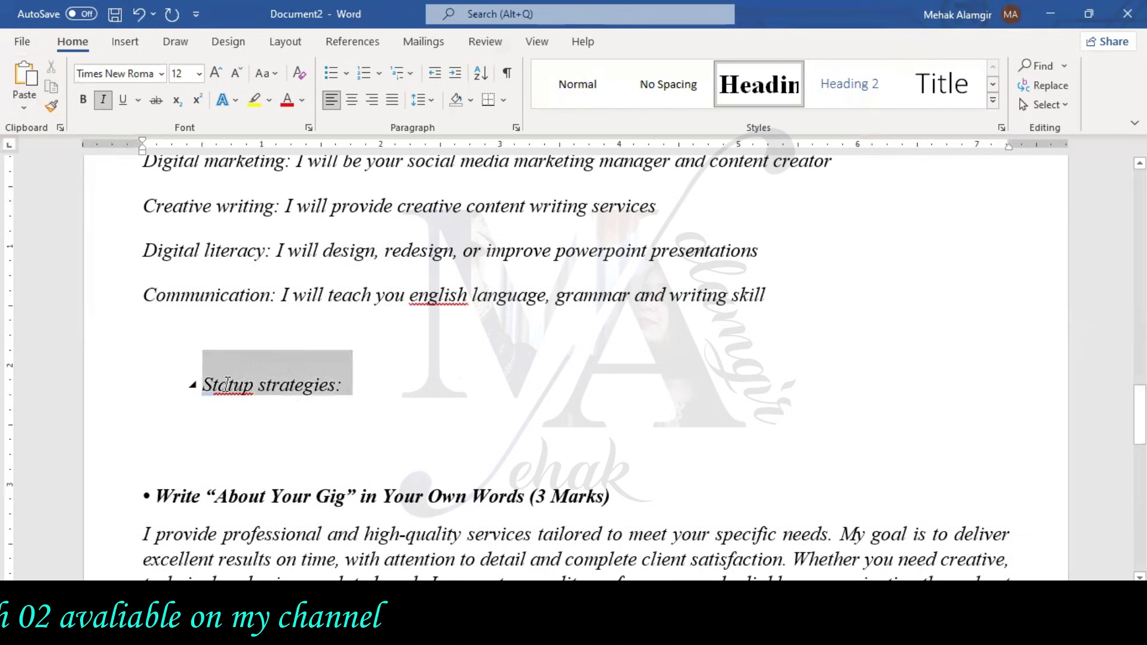
pyautogui.hotkey('alt', 'Tab')
pyautogui.click(333, 102)
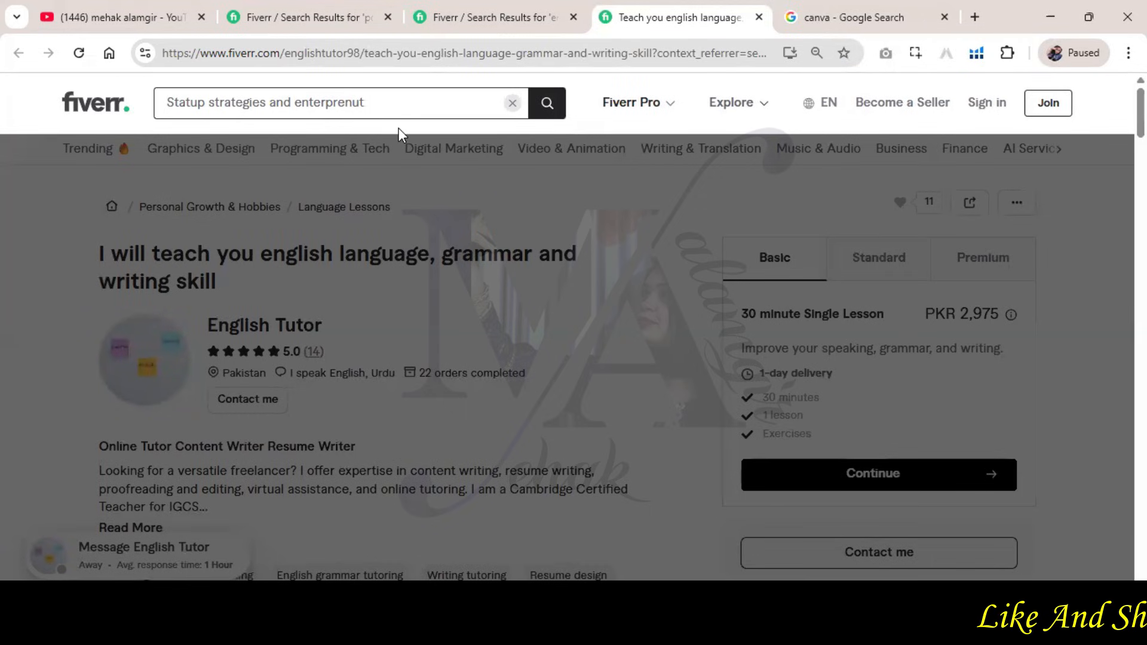
pyautogui.write('rship')
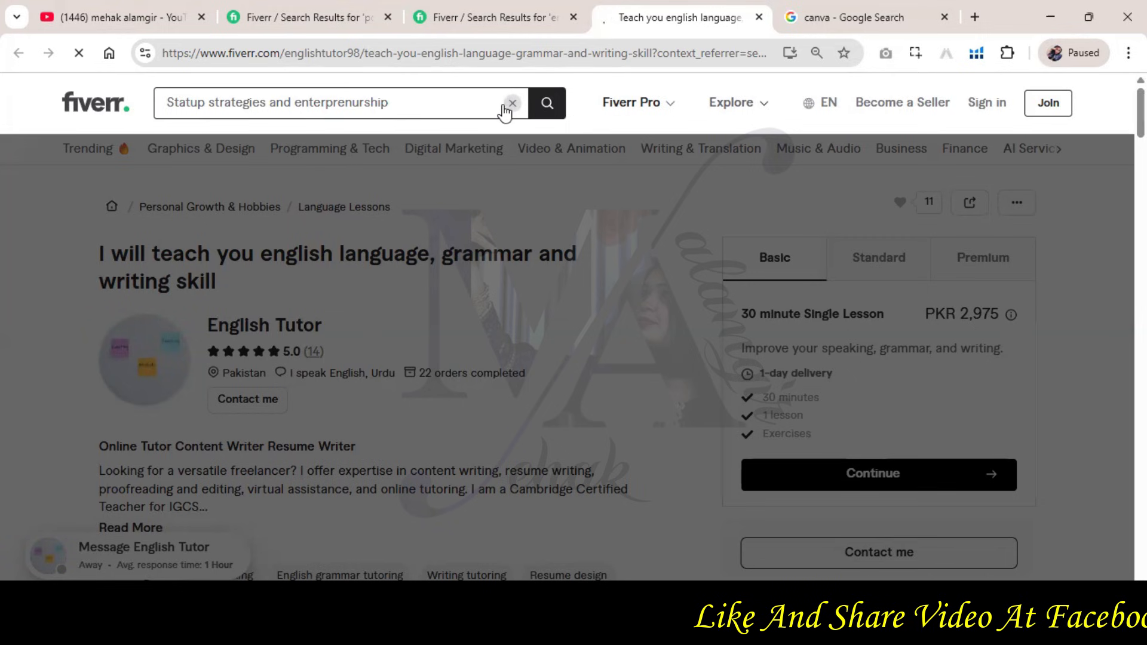
pyautogui.scroll(-3, 561, 191)
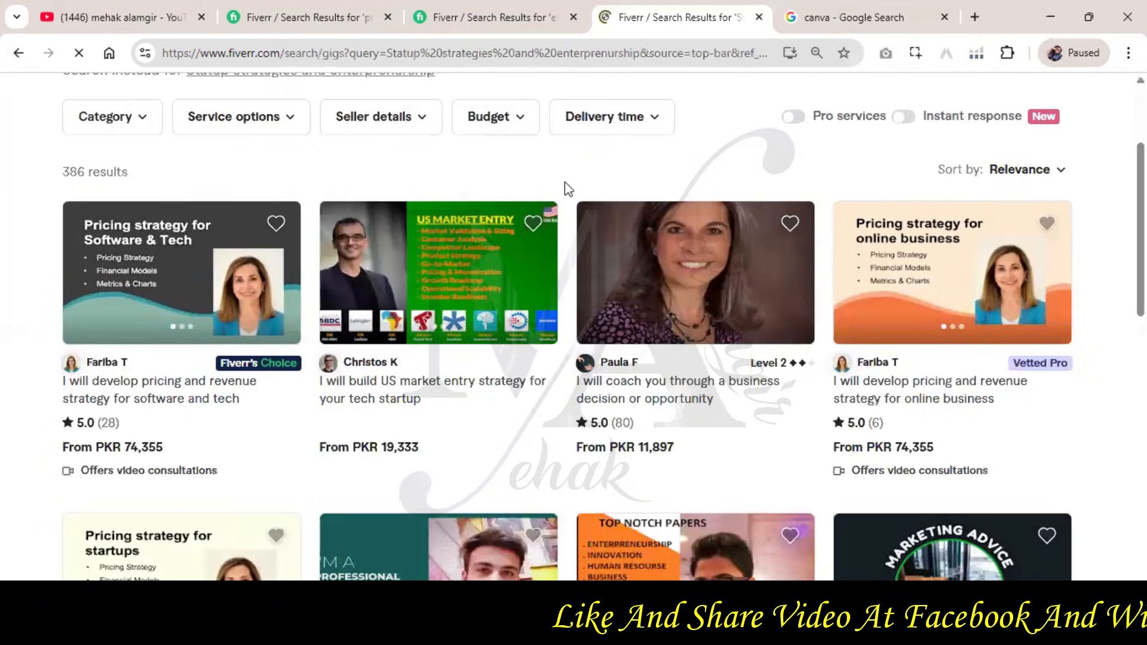
# Step: Open the pricing strategy and business coaching gigs in new tabs and copy the title "I will coach you through a business decision or opportunity"
pyautogui.rightClick(148, 398)
pyautogui.click(297, 173)
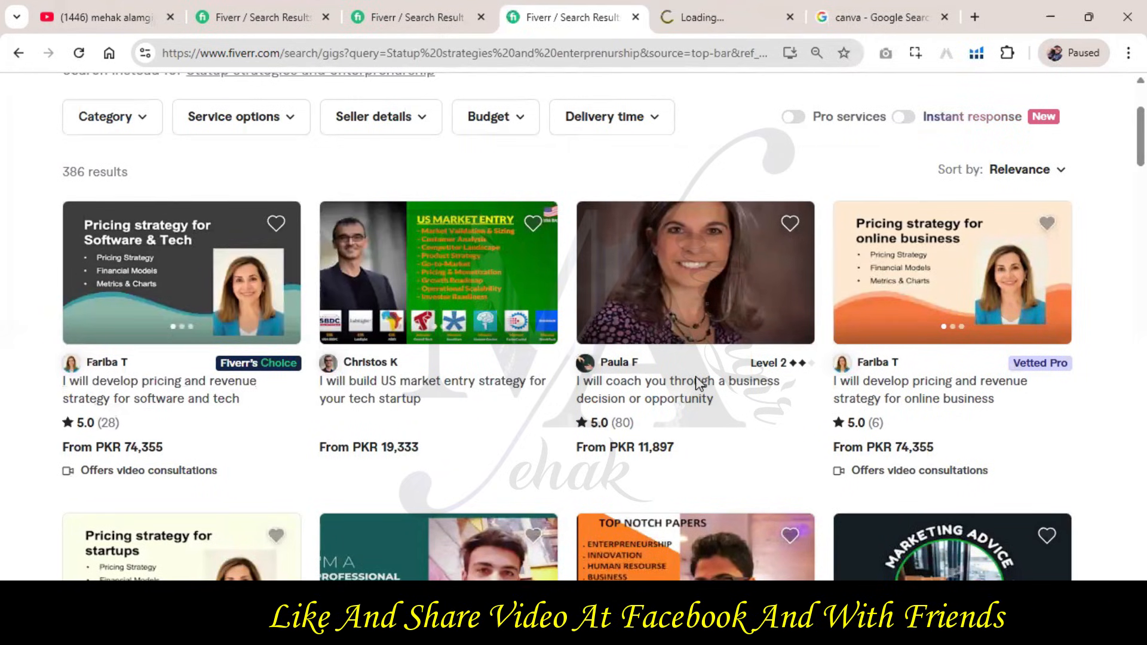
pyautogui.rightClick(704, 395)
pyautogui.click(788, 169)
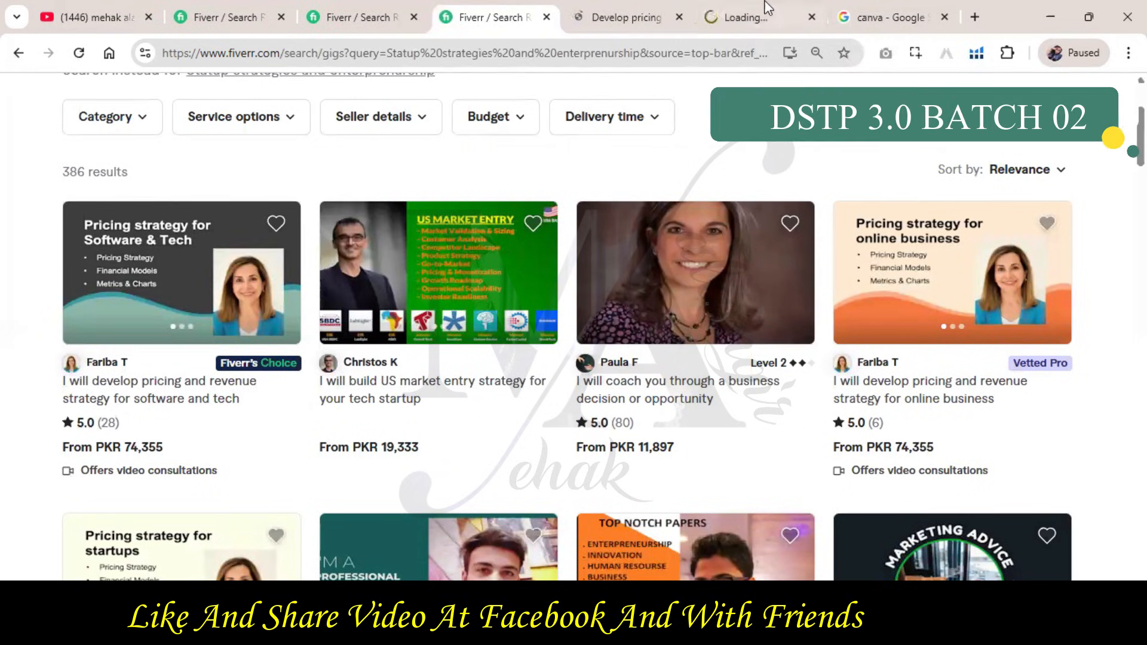
pyautogui.click(767, 9)
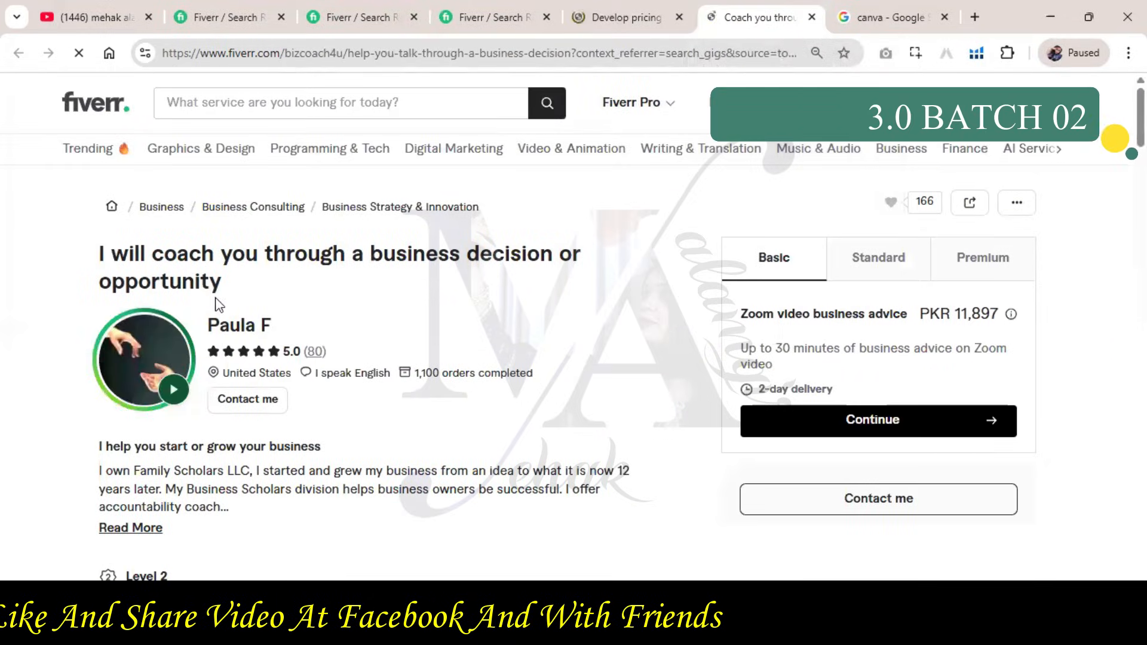
pyautogui.moveTo(223, 282); pyautogui.dragTo(101, 258)
pyautogui.hotkey('ctrl', 'c')
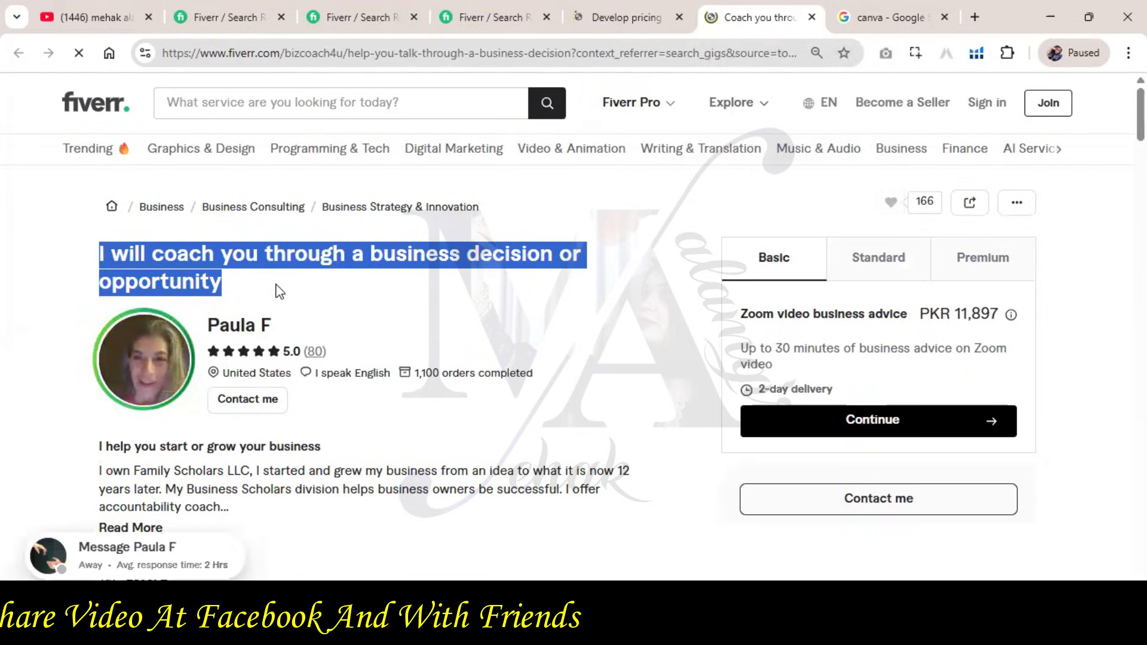
# Step: Paste the copied gig title after "Statup strategies:" in the Word document and give it the formatting of the other gig titles
pyautogui.hotkey('alt', 'Tab')
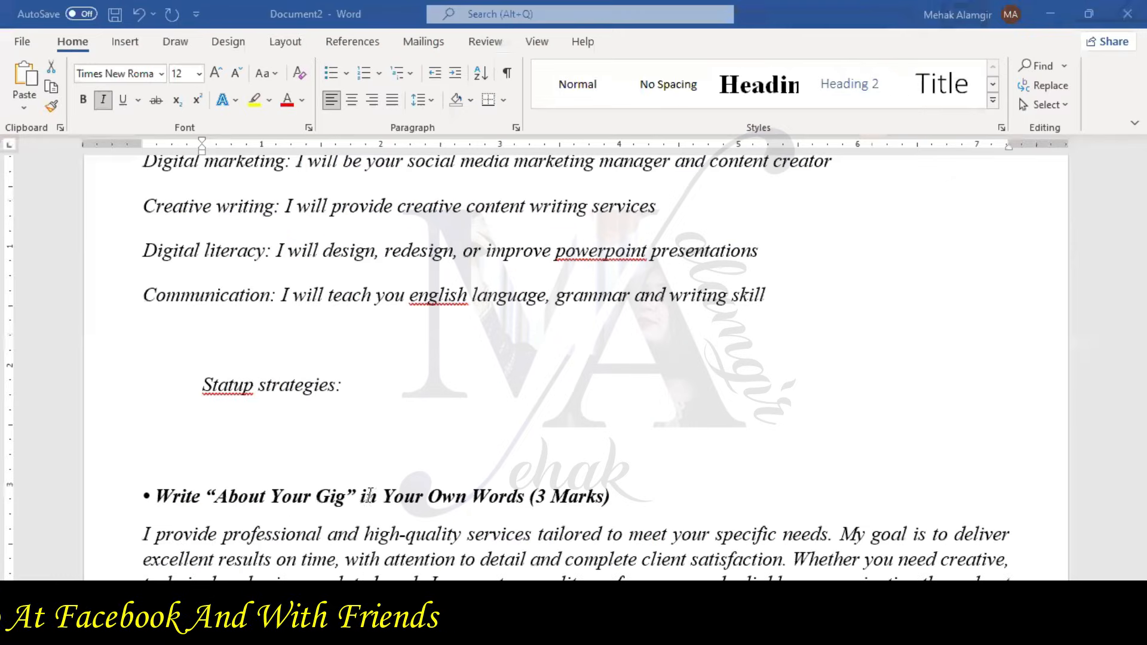
pyautogui.click(384, 381)
pyautogui.hotkey('ctrl', 'v')
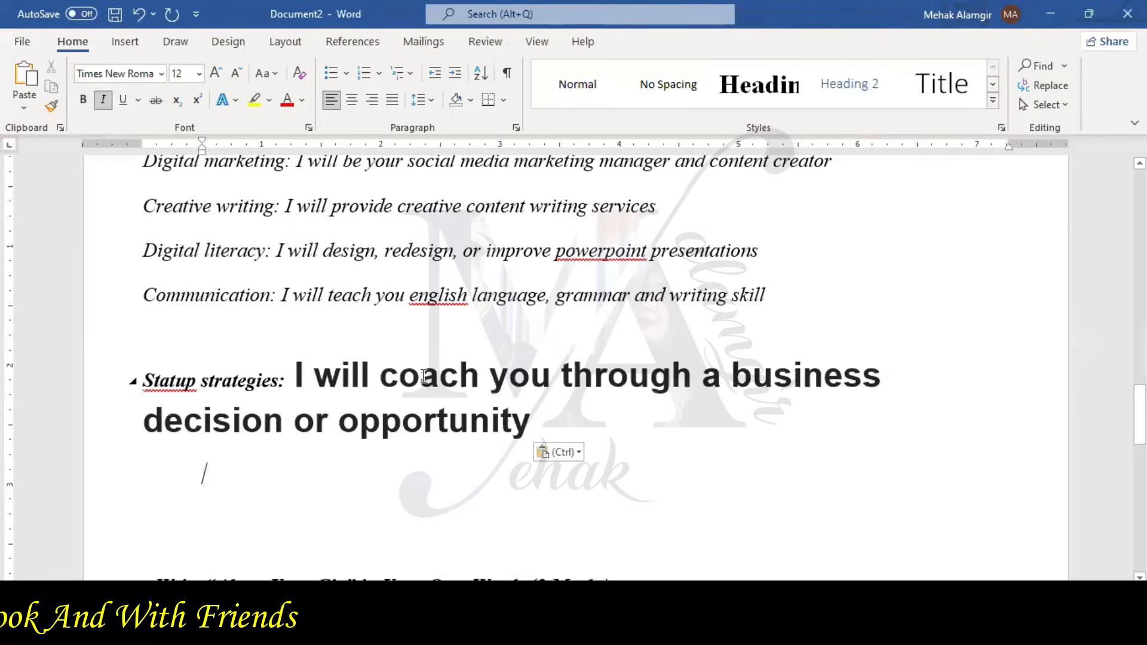
pyautogui.click(51, 106)
pyautogui.moveTo(550, 431); pyautogui.dragTo(106, 379)
pyautogui.click(569, 382)
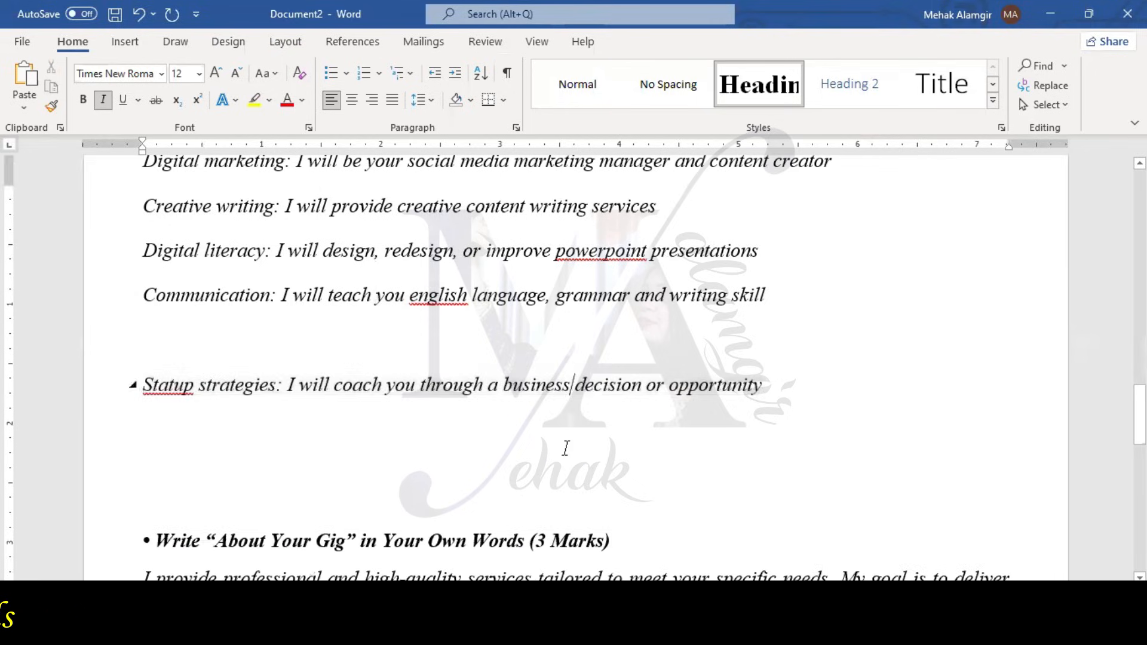
# Step: Remove the blank line above the "Statup strategies" title and format all the gig titles as a numbered list
pyautogui.scroll(4, 566, 448)
pyautogui.scroll(-1, 256, 515)
pyautogui.click(250, 508)
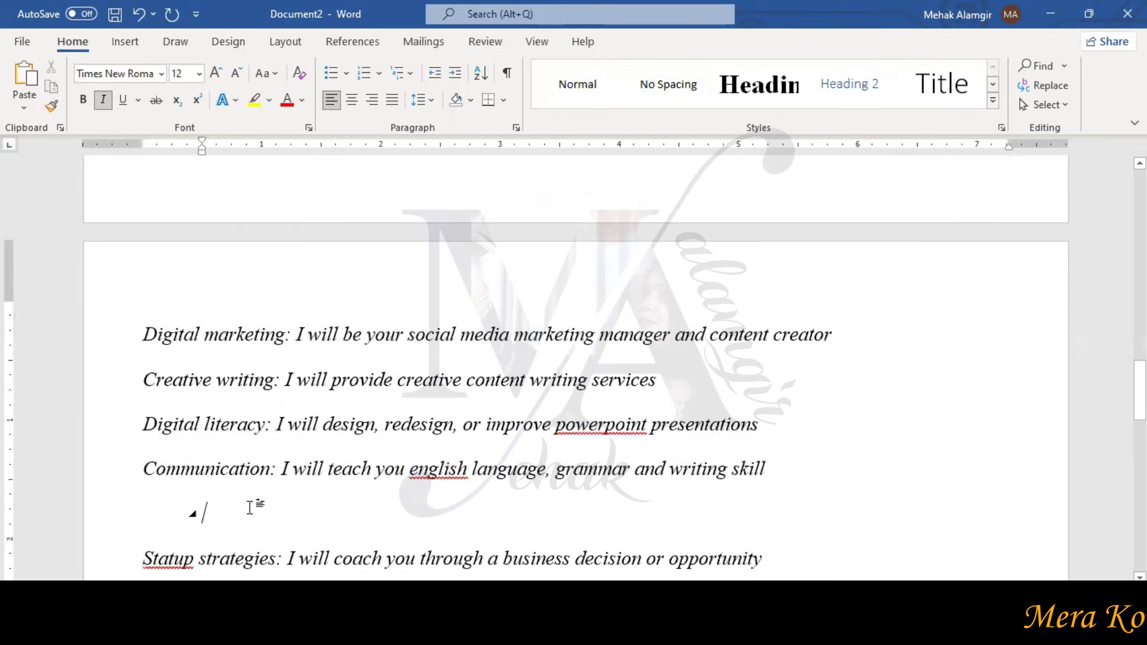
pyautogui.press('BackSpace')
pyautogui.moveTo(762, 515); pyautogui.dragTo(332, 77)
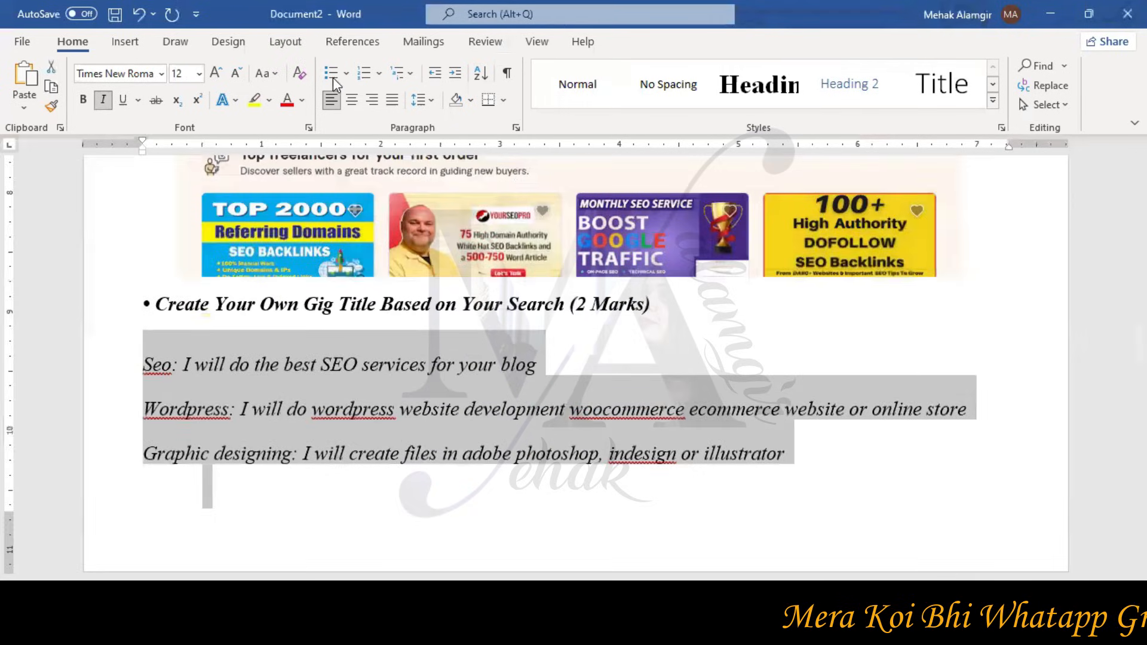
pyautogui.click(363, 73)
pyautogui.scroll(-5, 765, 388)
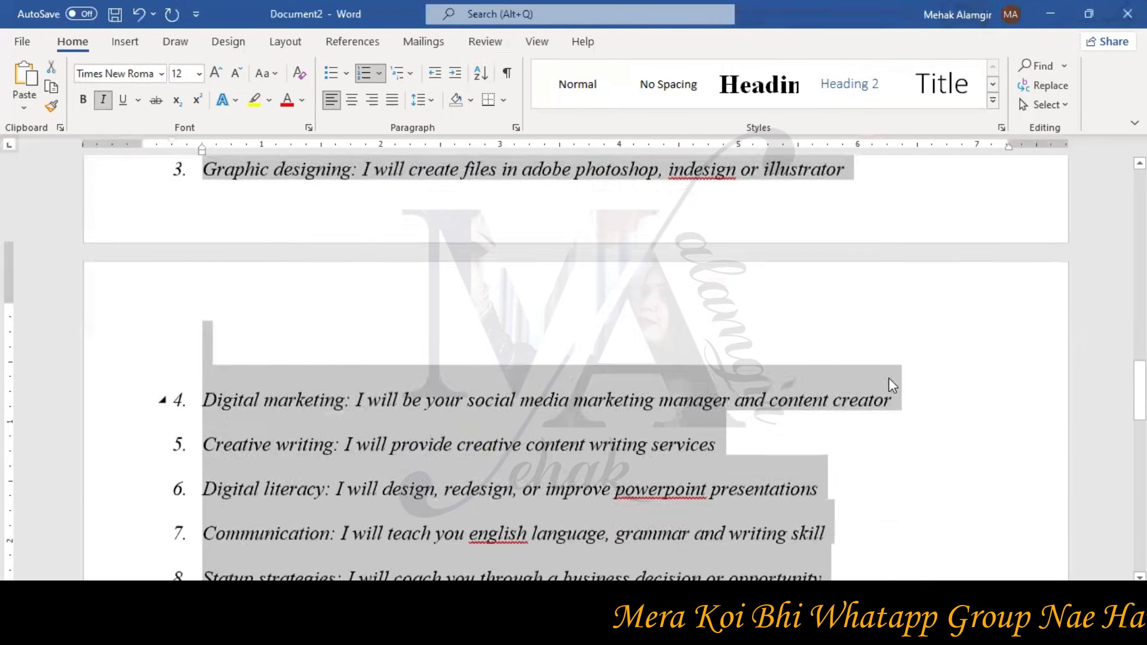
pyautogui.click(914, 486)
# Step: Review the numbered gig titles under "Create Your Own Gig Title Based on Your Search"
pyautogui.scroll(-1, 1020, 499)
pyautogui.scroll(6, 655, 278)
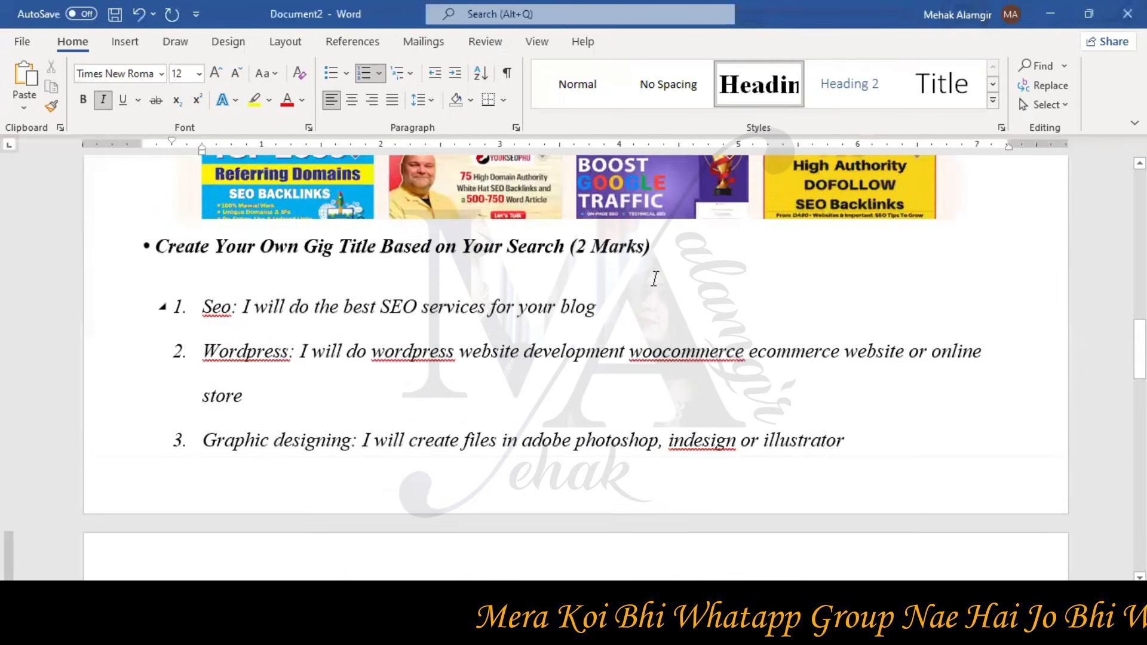
pyautogui.click(678, 249)
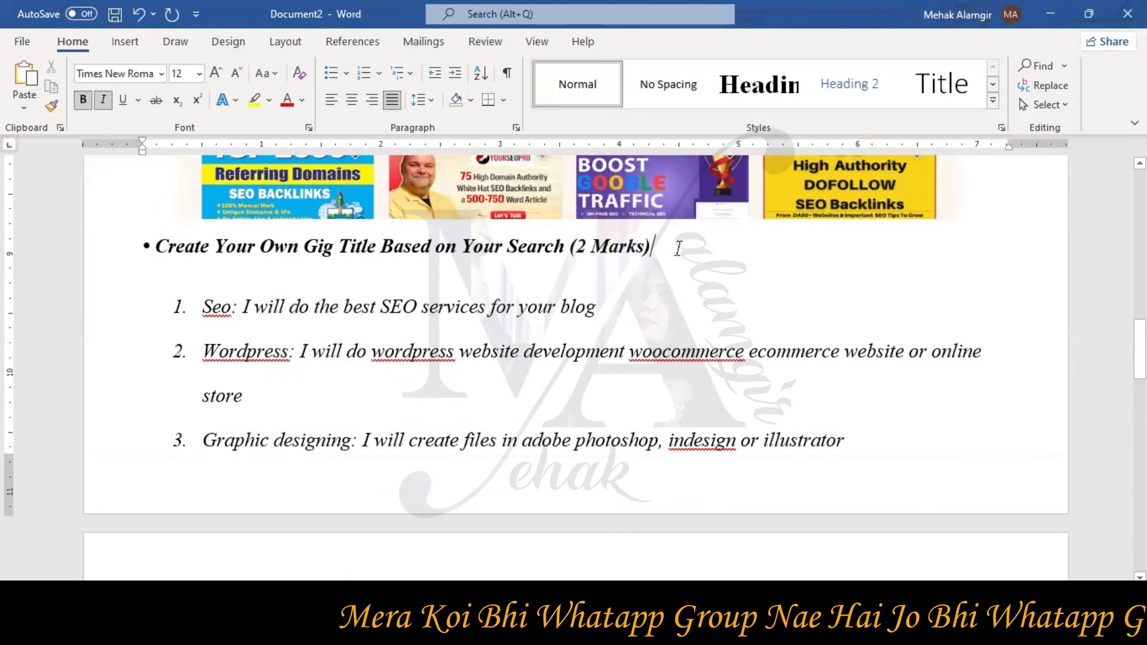
pyautogui.scroll(-3, 977, 380)
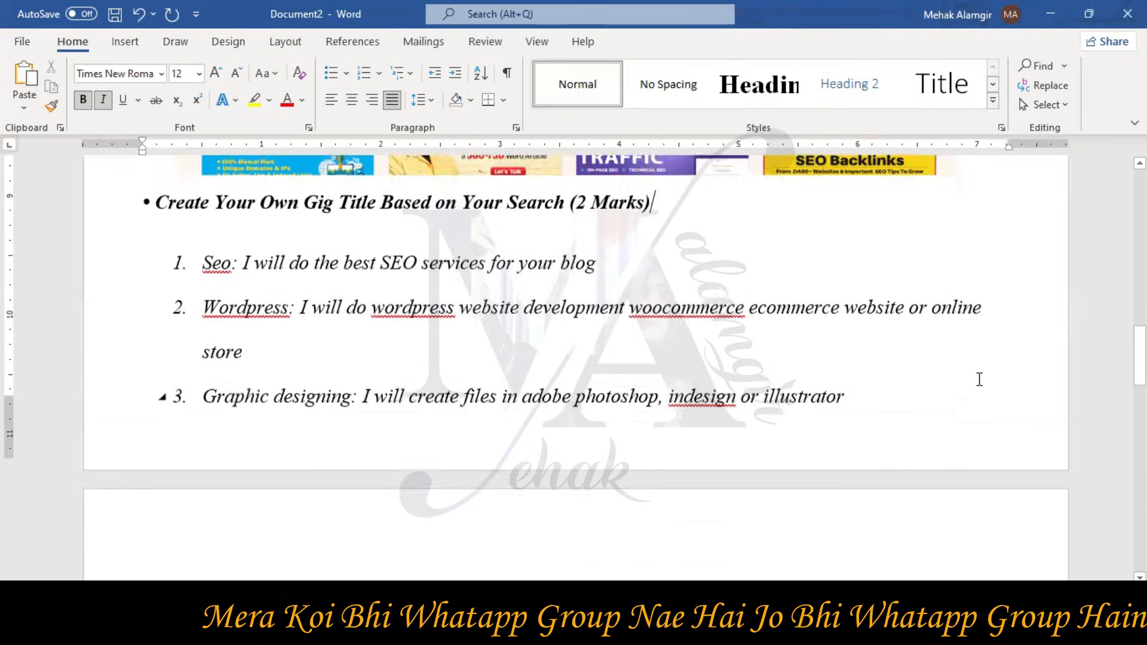
pyautogui.scroll(-1, 996, 368)
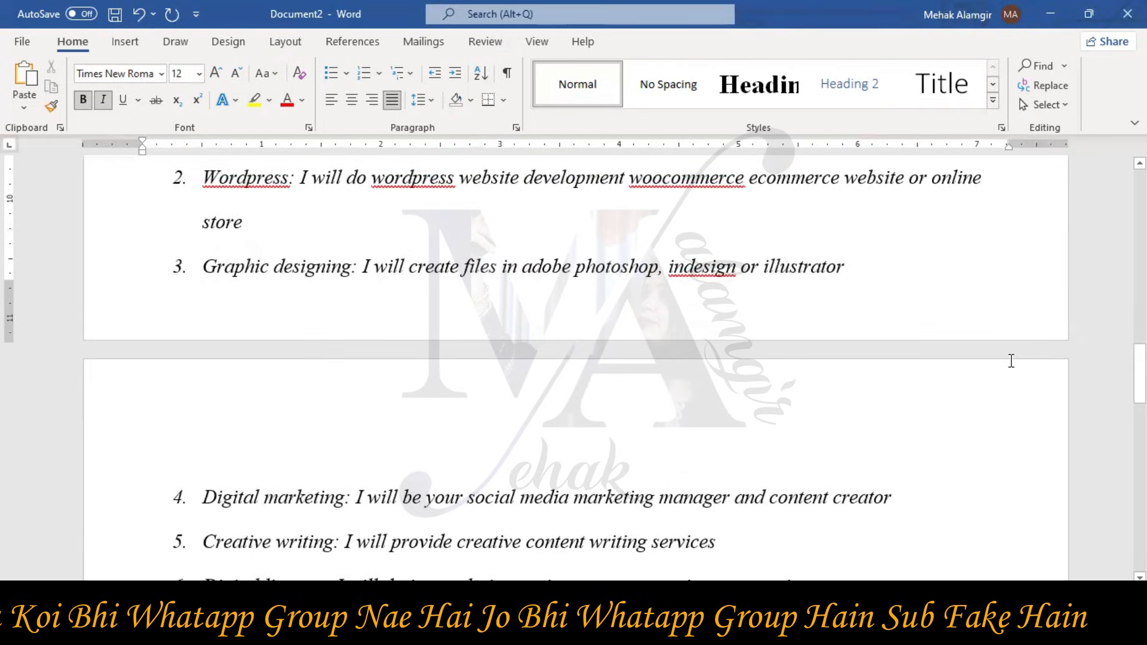
pyautogui.scroll(-1, 1013, 361)
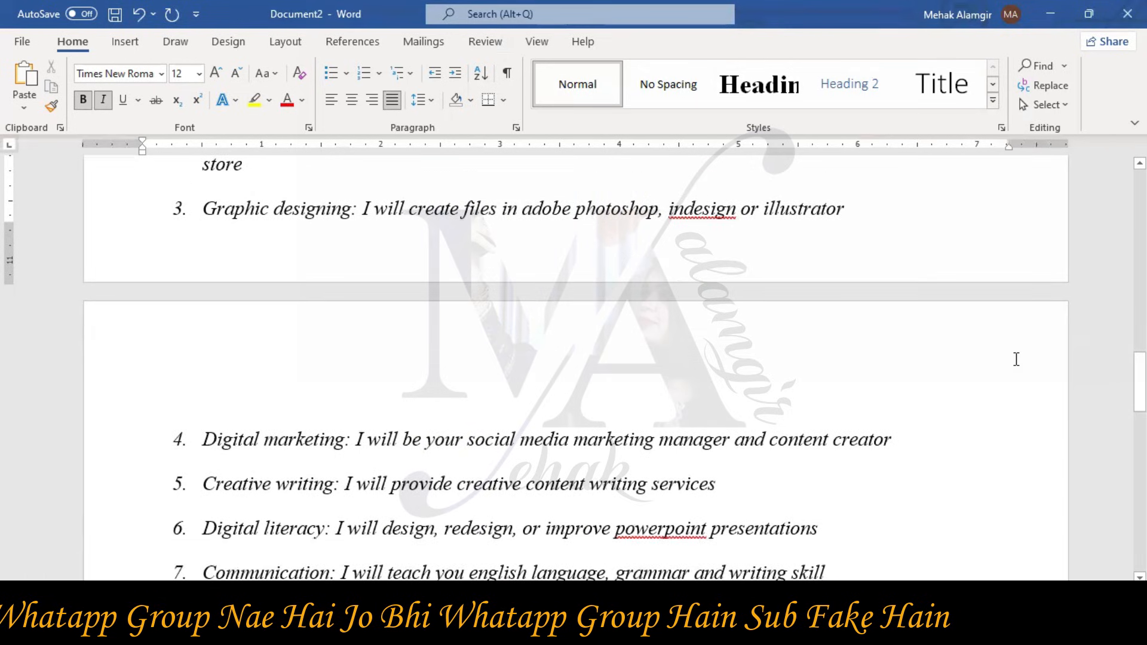
pyautogui.scroll(-1, 1015, 359)
pyautogui.scroll(-1, 1015, 359)
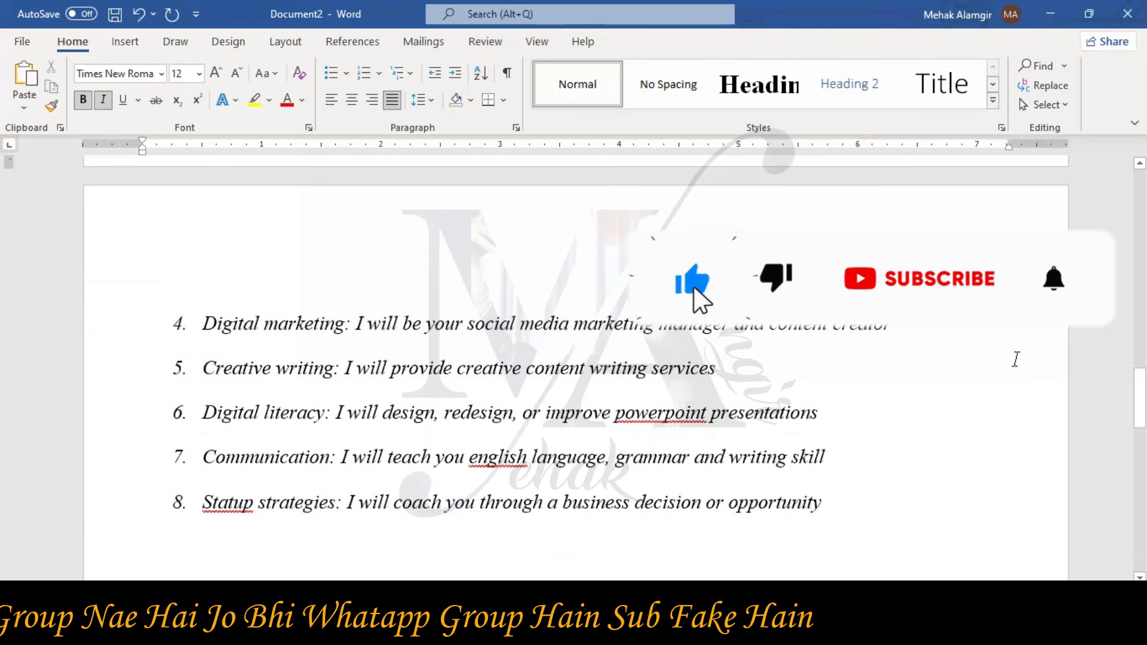
pyautogui.scroll(-1, 1018, 356)
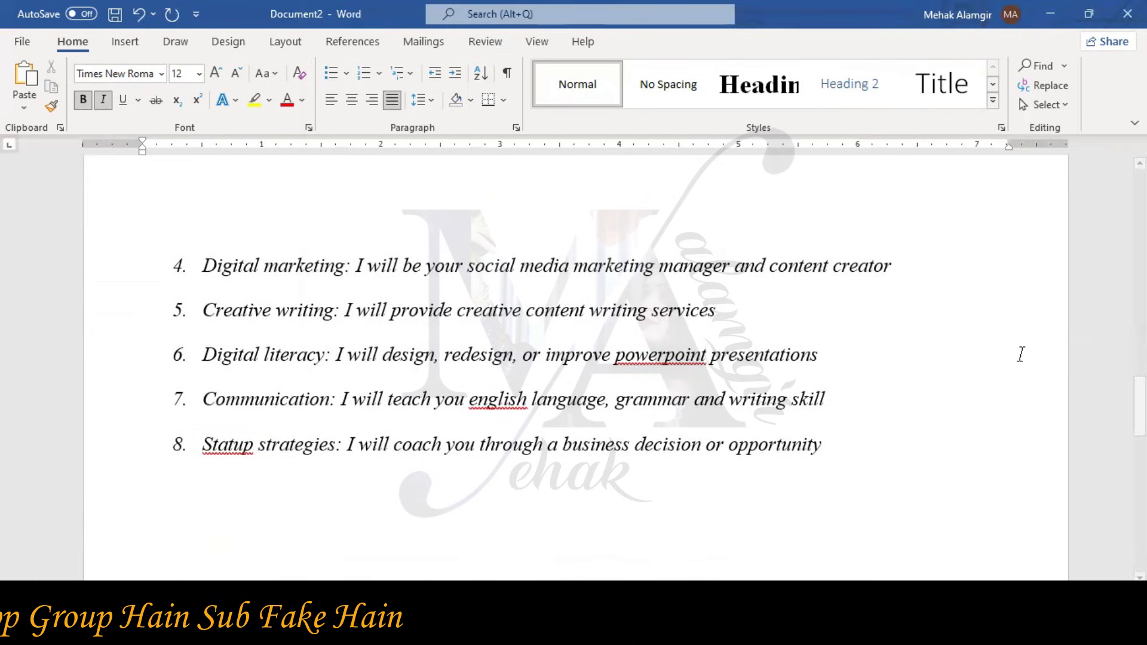
pyautogui.scroll(6, 1020, 354)
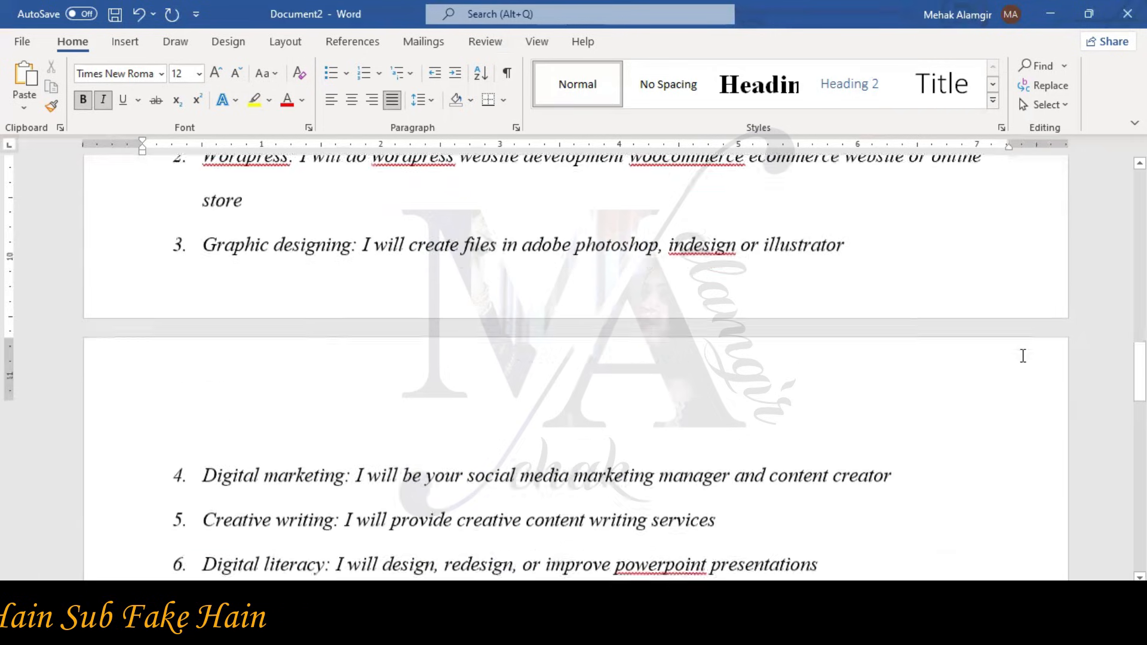
# Step: Delete every gig title except the SEO one, and remove its list numbering and the extra blank line below it
pyautogui.click(124, 316)
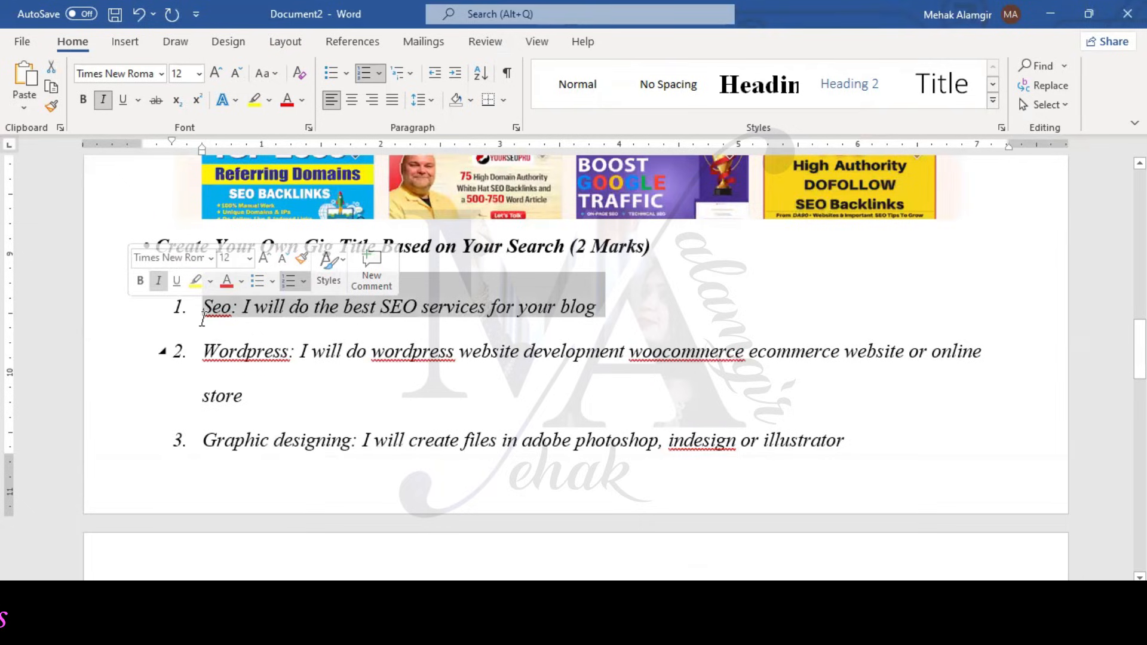
pyautogui.scroll(-1, 202, 319)
pyautogui.moveTo(202, 290); pyautogui.dragTo(845, 394)
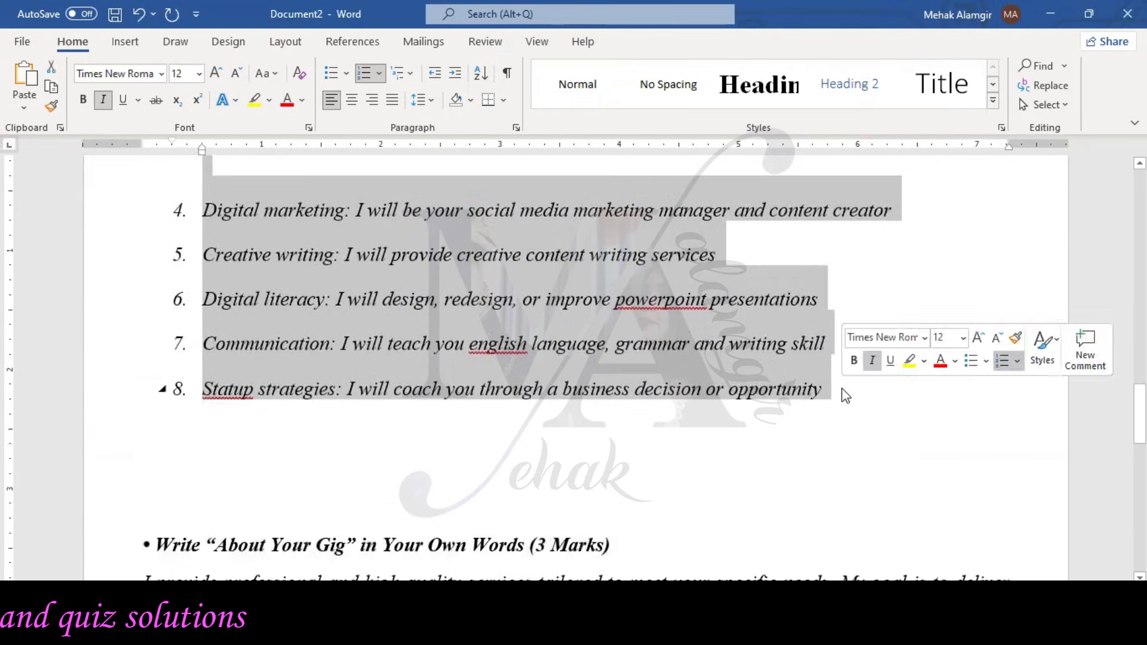
pyautogui.press('Delete')
pyautogui.scroll(8, 711, 399)
pyautogui.press('BackSpace')
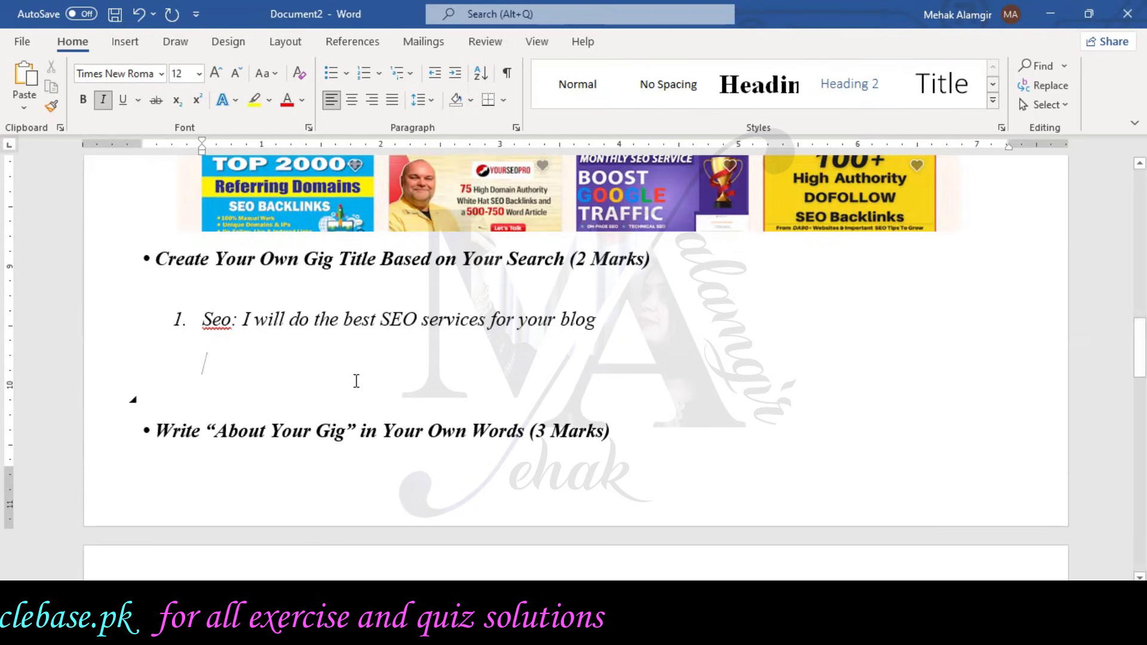
pyautogui.press('BackSpace')
pyautogui.press('Home')
pyautogui.press('BackSpace')
pyautogui.press('BackSpace')
# Step: Replace the "Seo" label with "Gig Title" and end the gig title with a period
pyautogui.moveTo(178, 320); pyautogui.dragTo(135, 320)
pyautogui.click(167, 321)
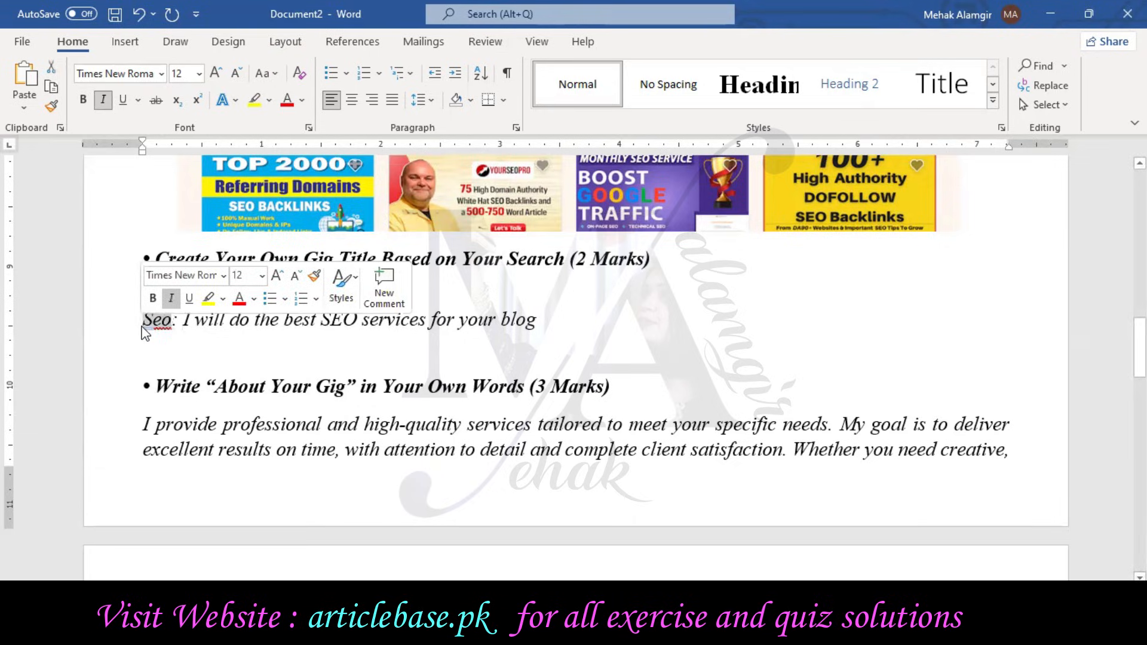
pyautogui.write('Gig Ti')
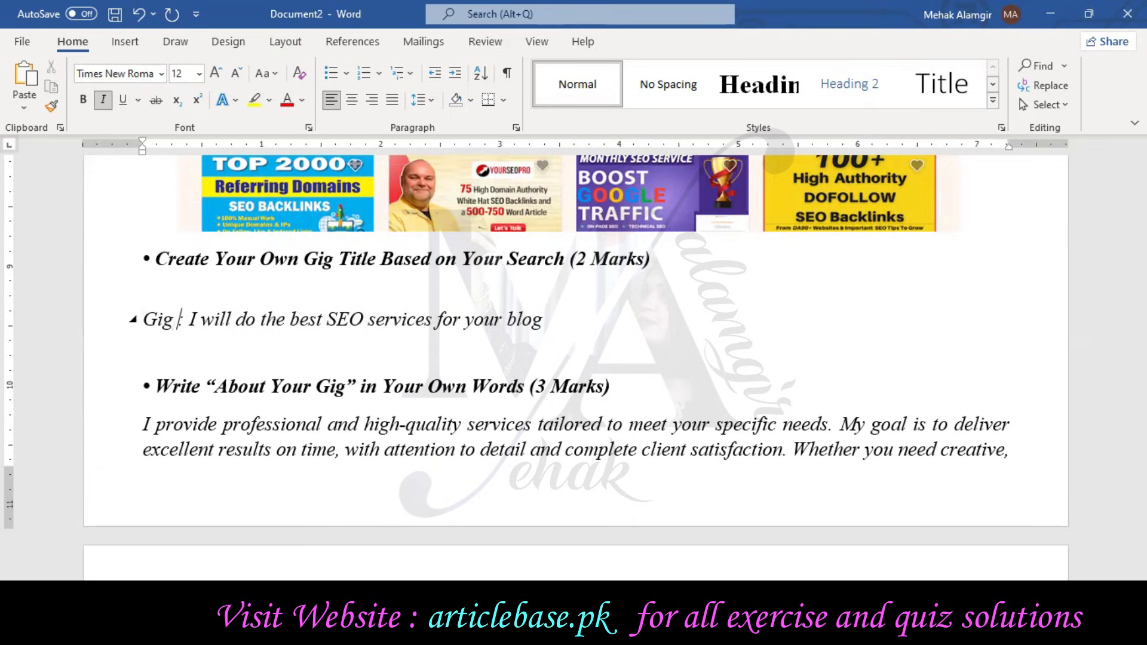
pyautogui.write('tle:')
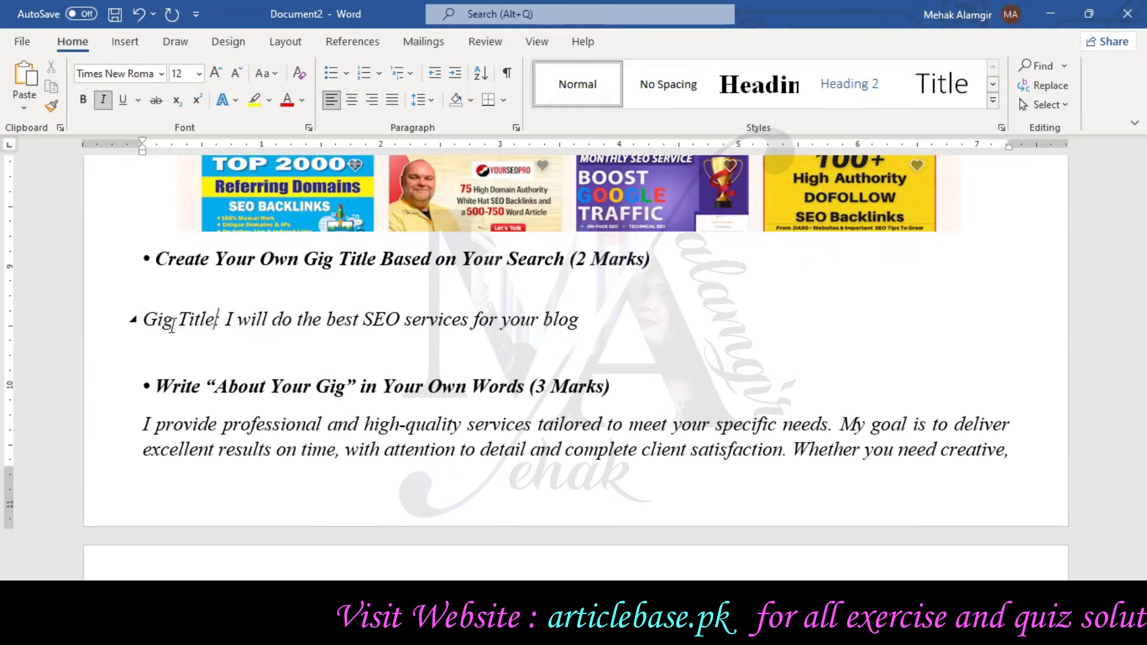
pyautogui.click(583, 322)
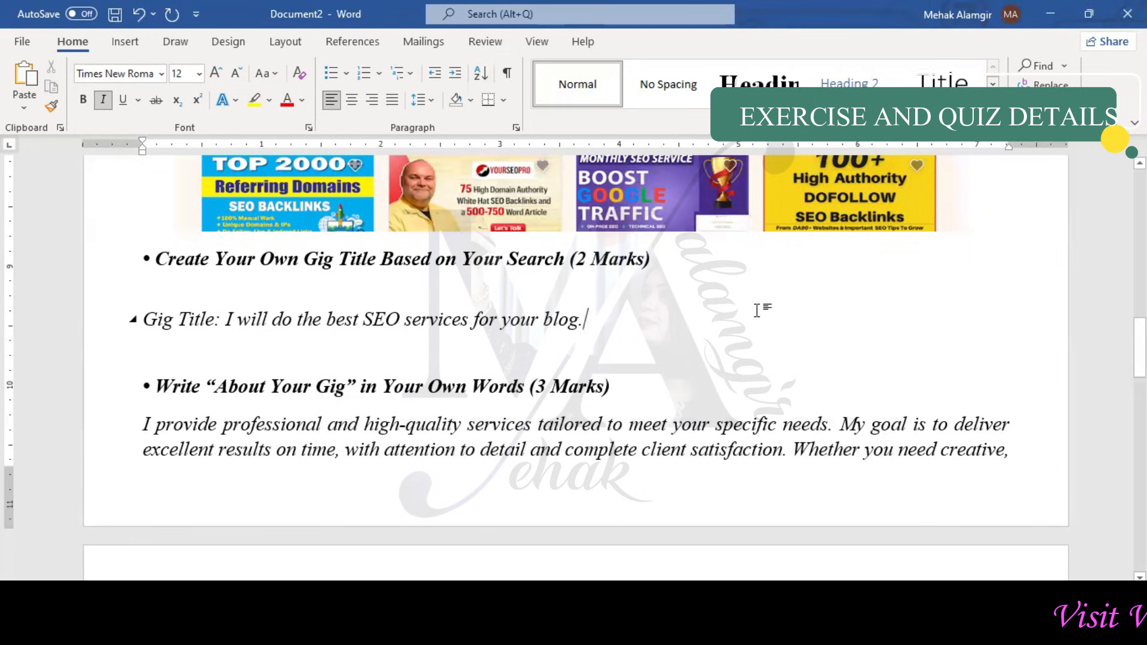
# Step: Switch to the business coaching gig on Fiverr and read its full seller profile and "About this Gig" description
pyautogui.scroll(2, 758, 304)
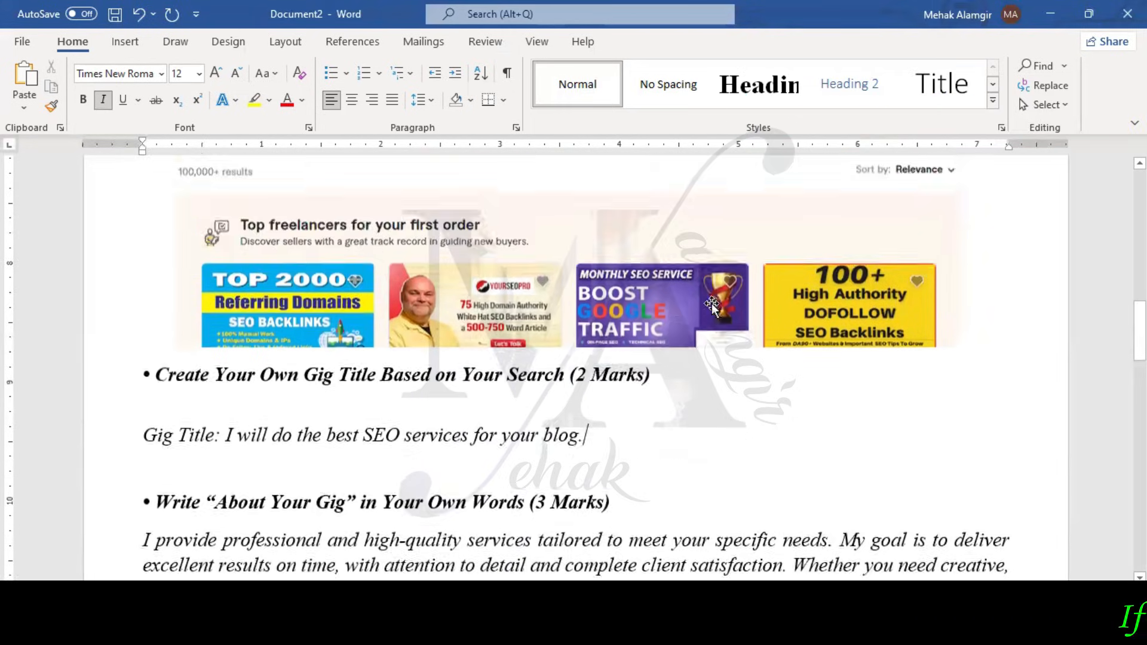
pyautogui.scroll(-2, 717, 298)
pyautogui.scroll(-2, 666, 342)
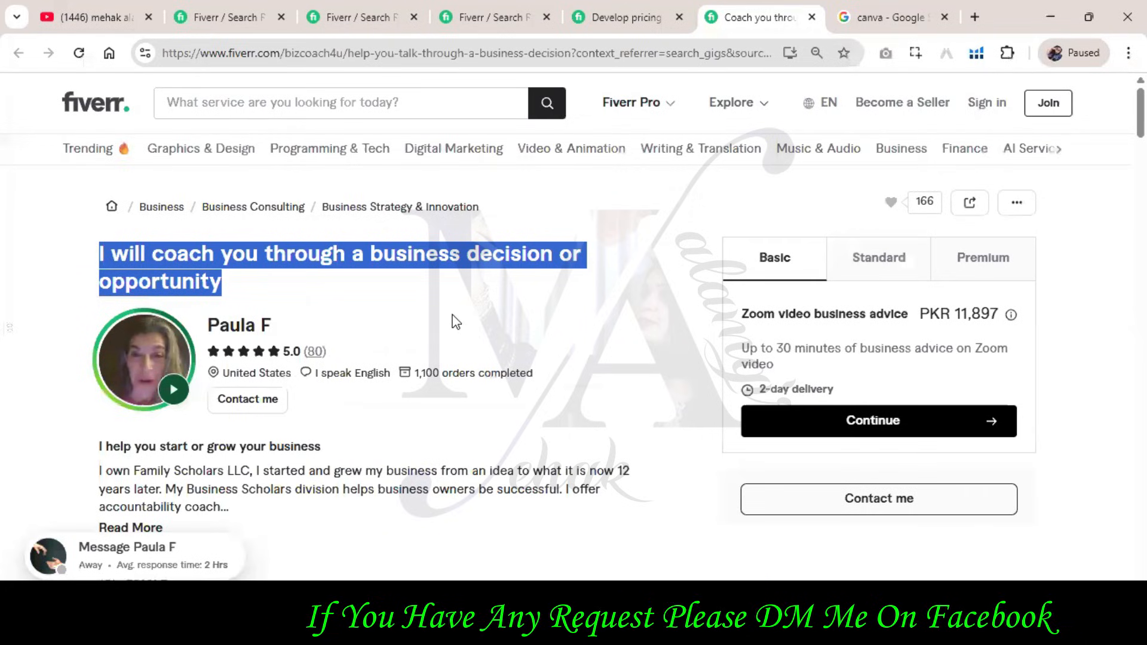
pyautogui.click(405, 281)
pyautogui.scroll(-3, 418, 280)
pyautogui.scroll(-1, 422, 280)
pyautogui.click(129, 276)
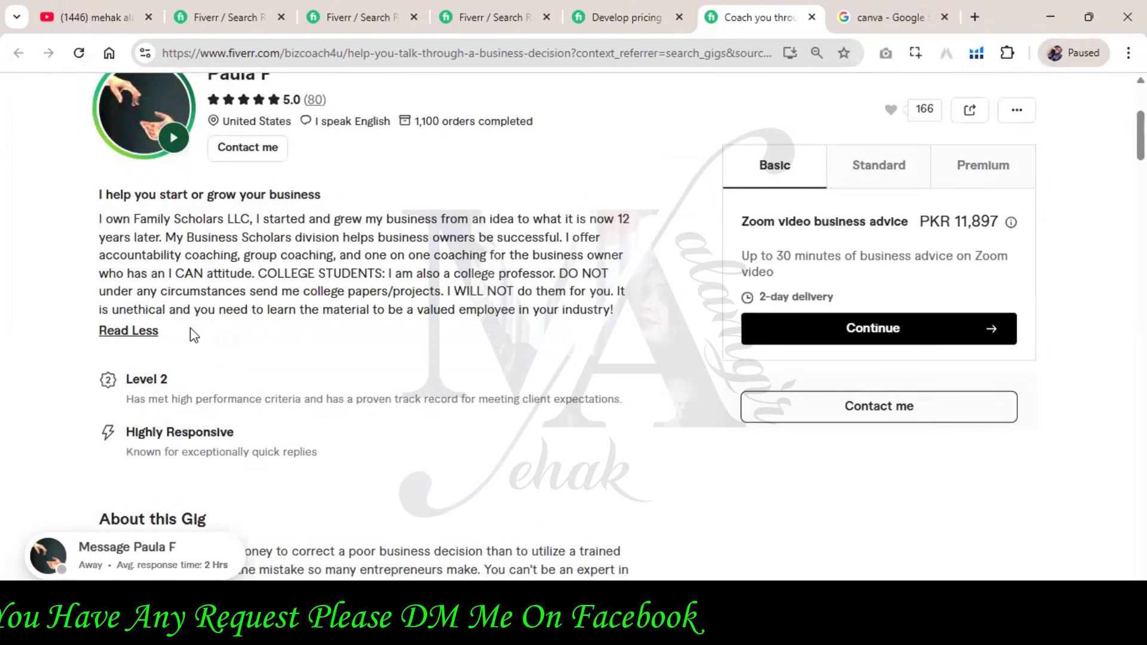
pyautogui.scroll(-4, 212, 319)
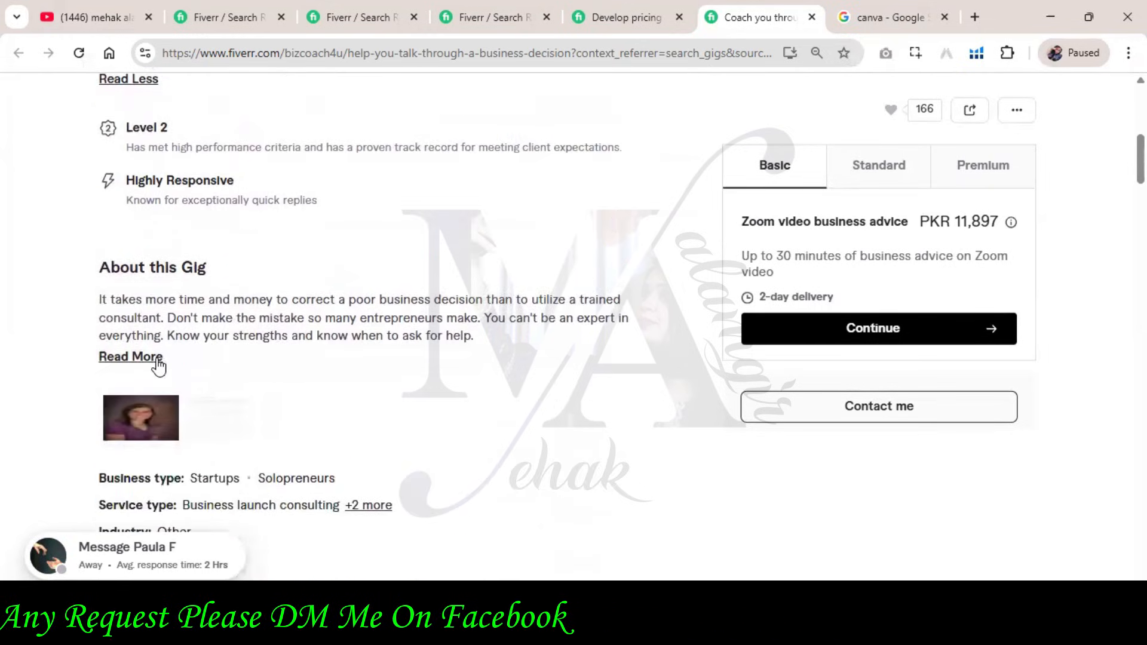
pyautogui.scroll(-2, 339, 340)
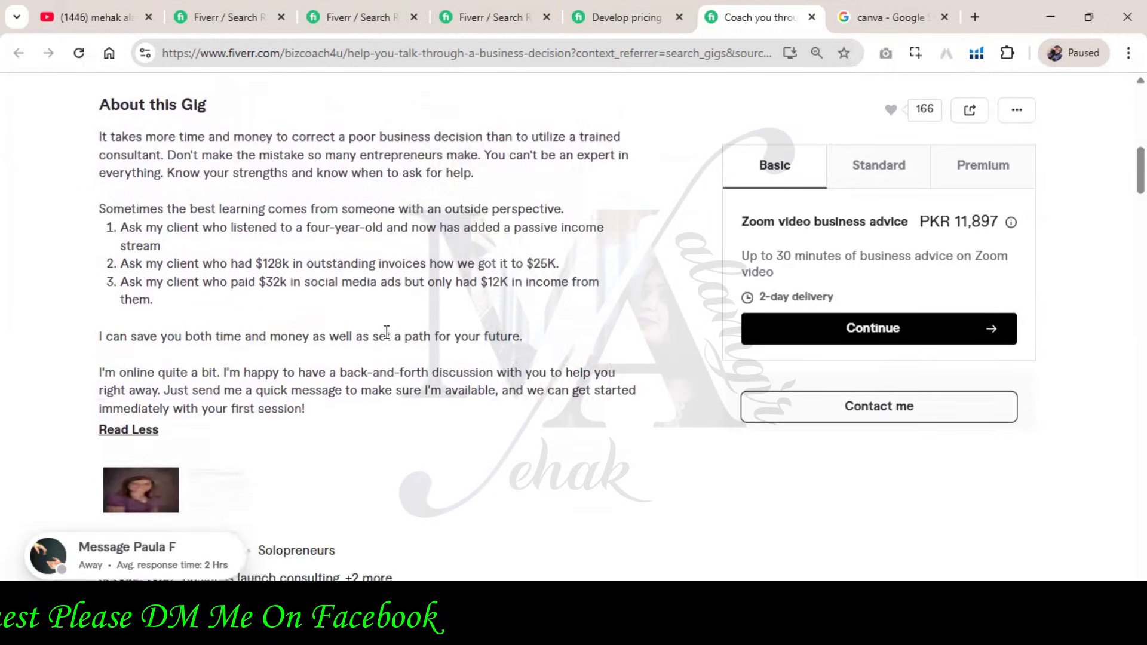
pyautogui.scroll(1, 539, 375)
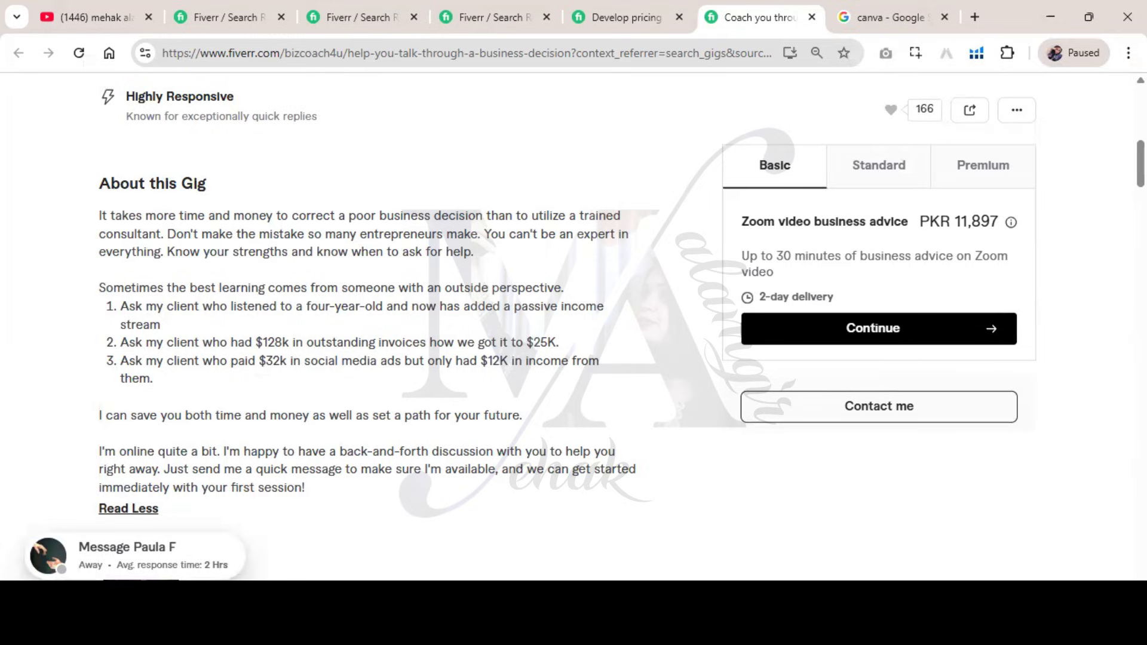
# Step: Return to Word and delete the generic description and divider line under "Write About Your Gig", keeping the SEO text on its own line
pyautogui.hotkey('alt', 'Tab')
pyautogui.moveTo(285, 630)
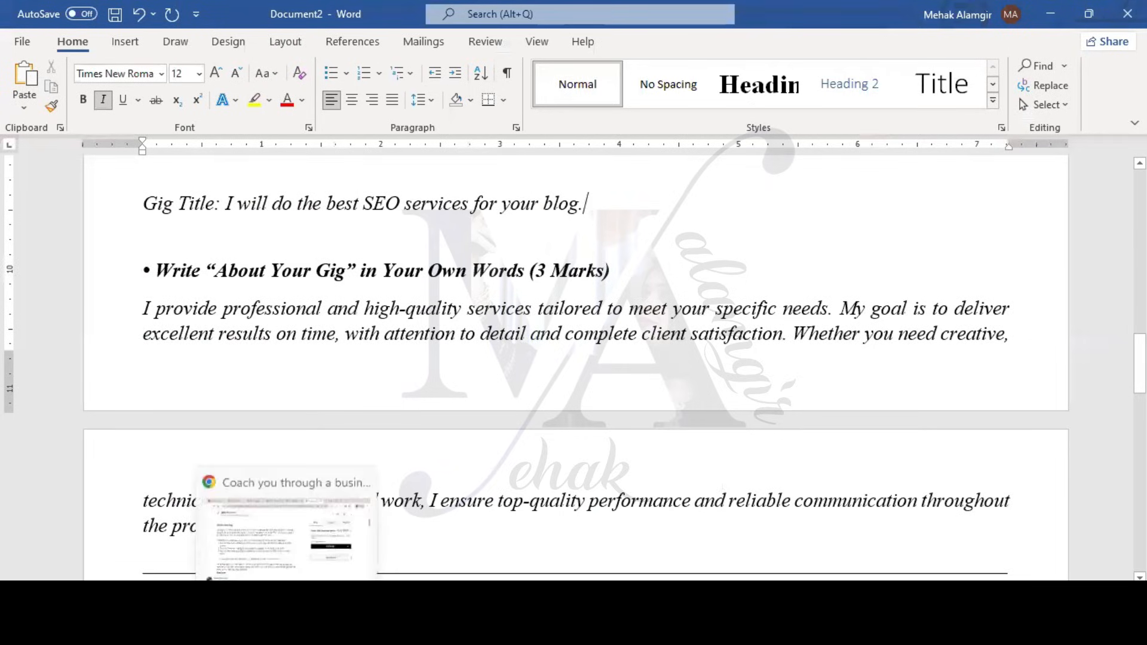
pyautogui.scroll(-1, 773, 315)
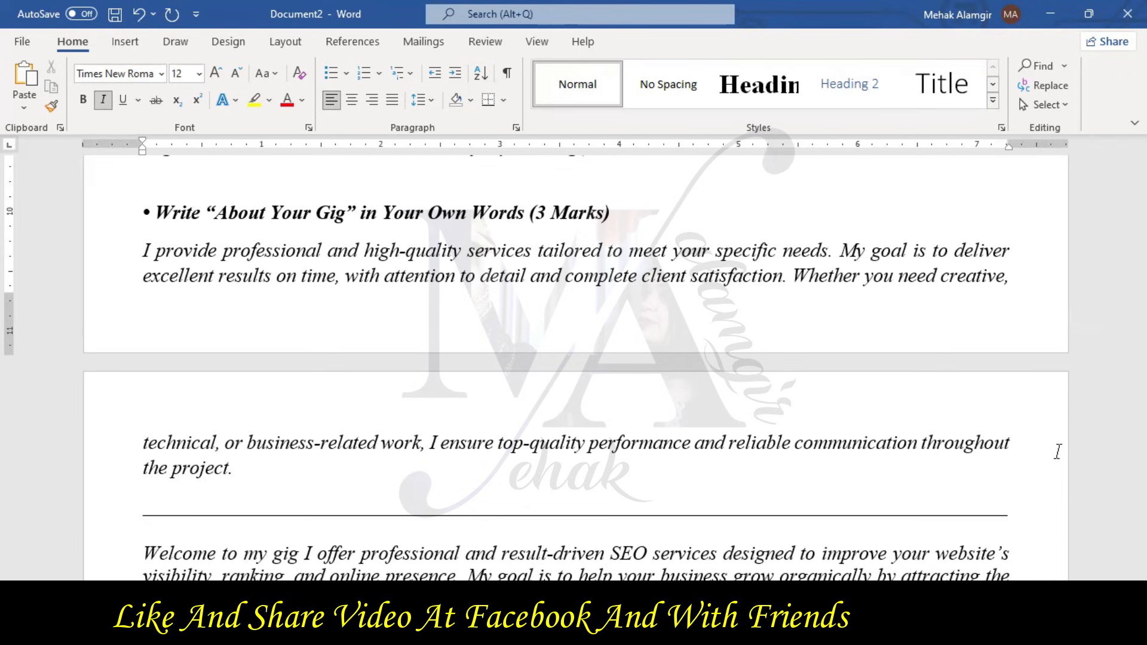
pyautogui.scroll(-3, 1057, 452)
pyautogui.scroll(-3, 1058, 452)
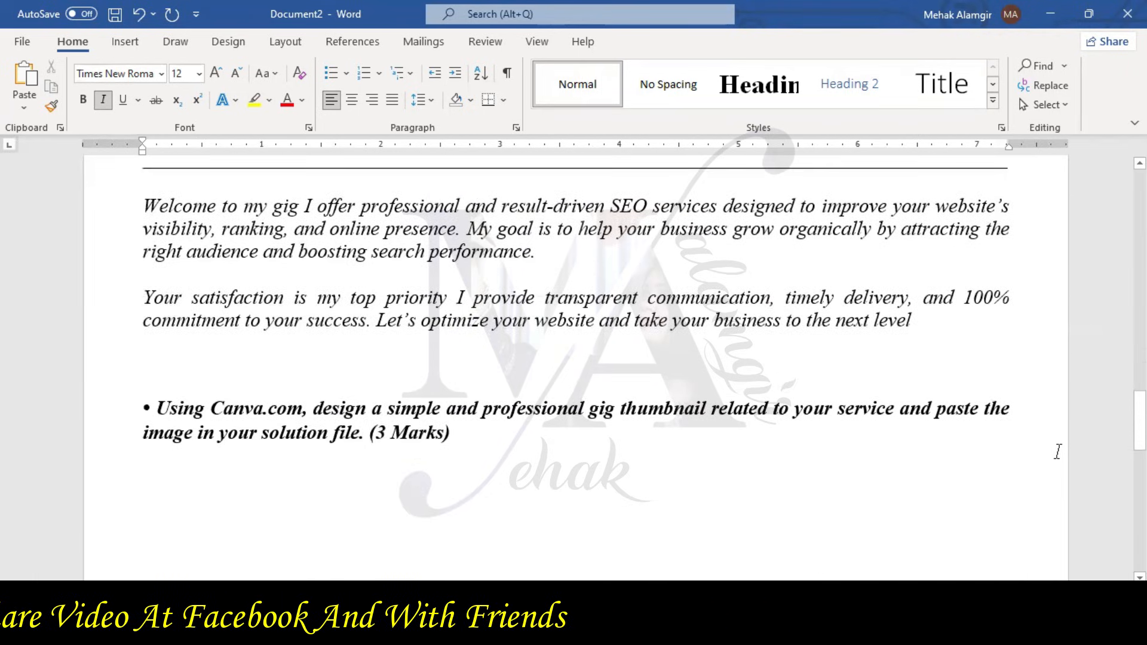
pyautogui.moveTo(1139, 445); pyautogui.dragTo(1139, 446)
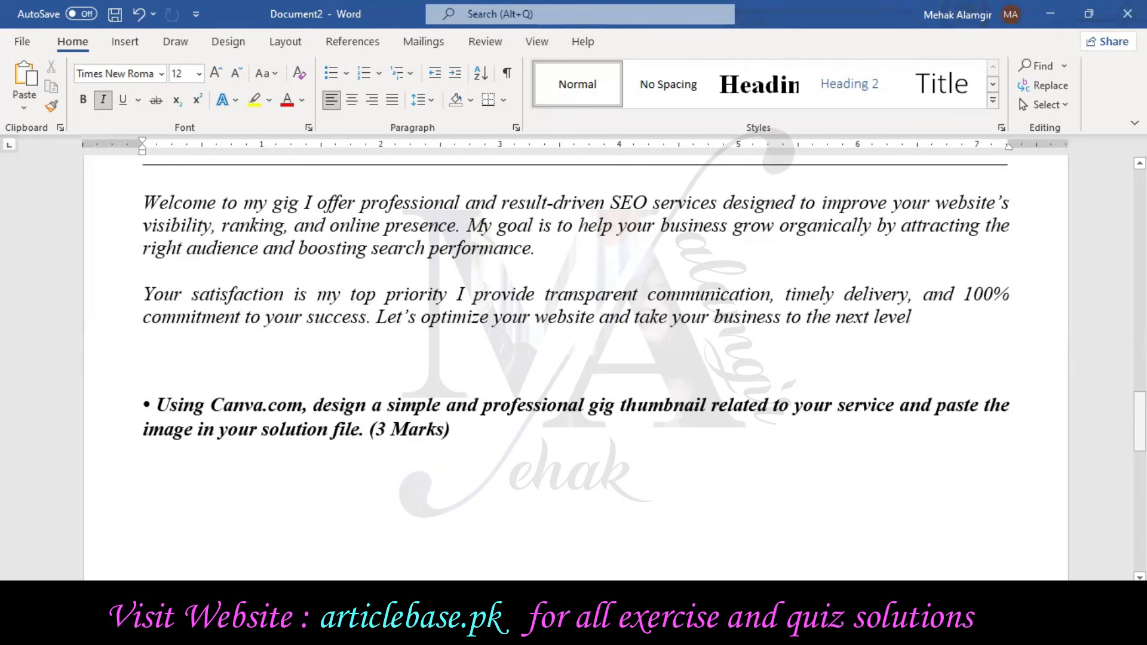
pyautogui.scroll(1, 575, 358)
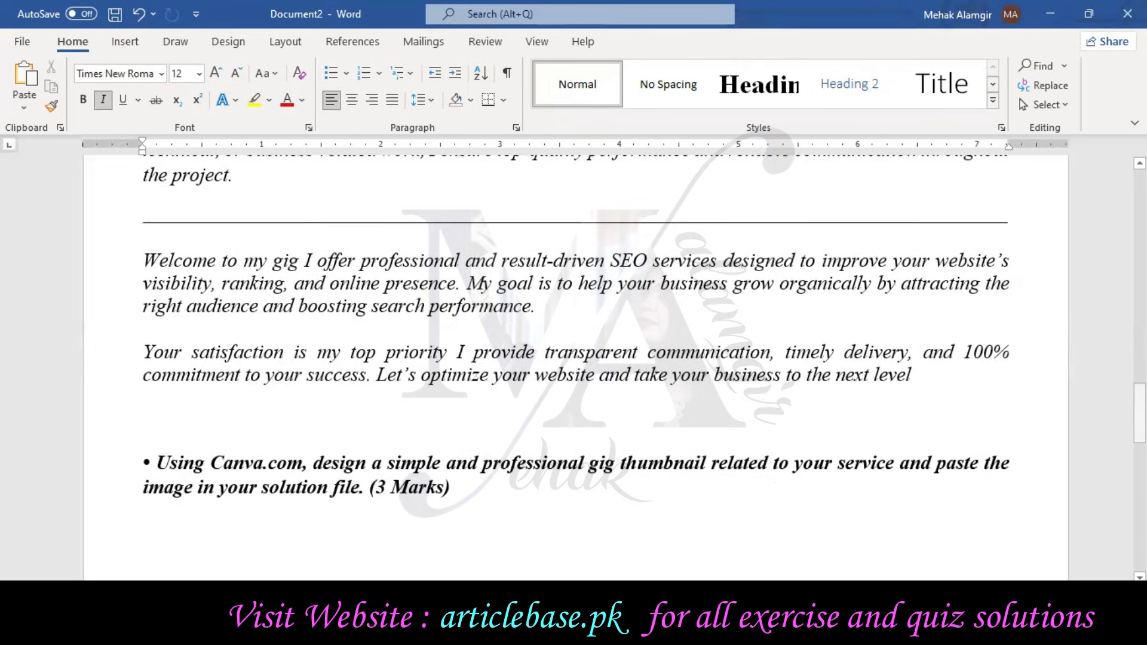
pyautogui.scroll(3, 1025, 406)
pyautogui.moveTo(1025, 407); pyautogui.dragTo(138, 207)
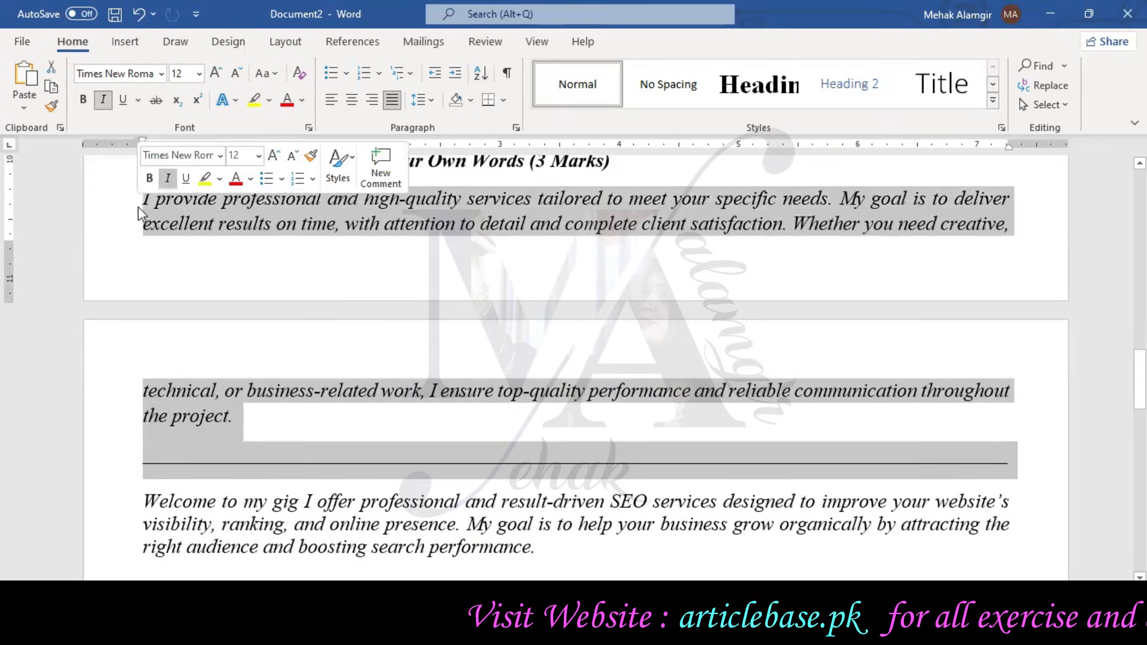
pyautogui.press('BackSpace')
pyautogui.press('Delete')
pyautogui.press('BackSpace')
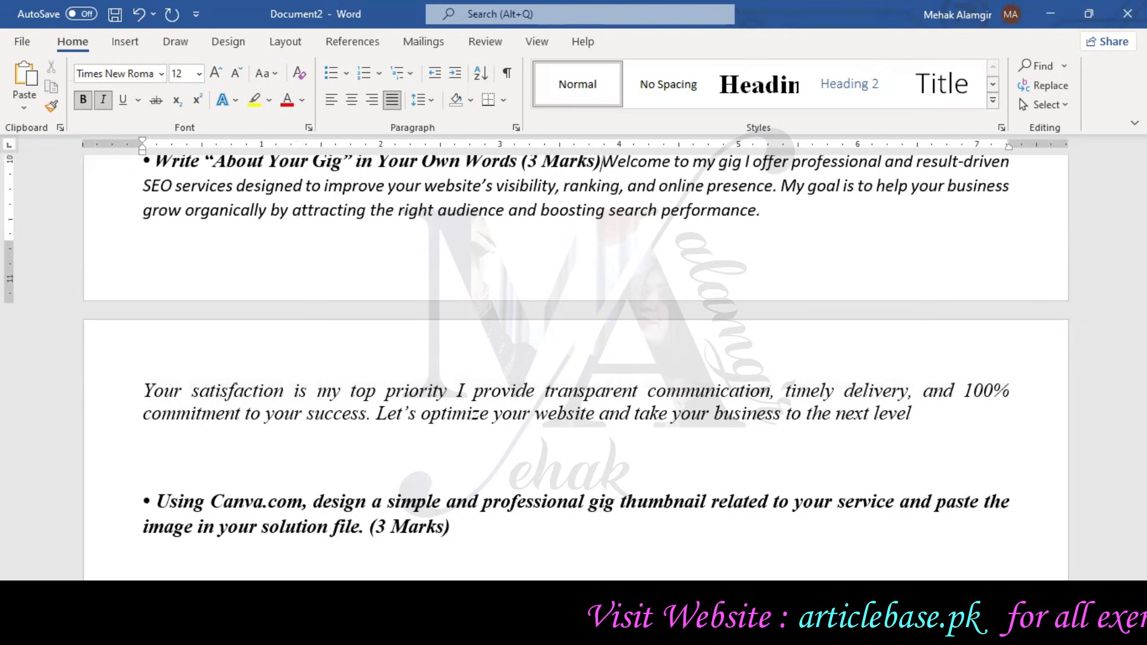
pyautogui.press('Return')
# Step: Apply matching Times New Roman italic formatting to the SEO gig description paragraphs and end the last sentence with a period
pyautogui.scroll(-2, 209, 428)
pyautogui.scroll(-2, 210, 429)
pyautogui.scroll(2, 209, 428)
pyautogui.click(52, 106)
pyautogui.moveTo(94, 266); pyautogui.dragTo(82, 441)
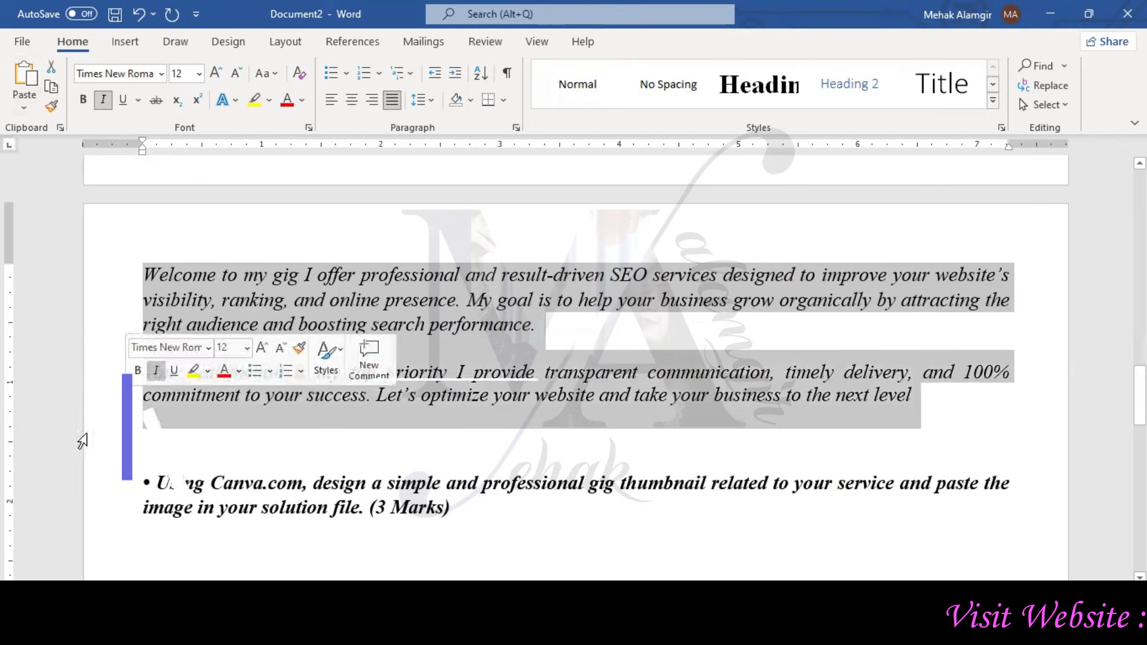
pyautogui.click(923, 409)
pyautogui.write('.')
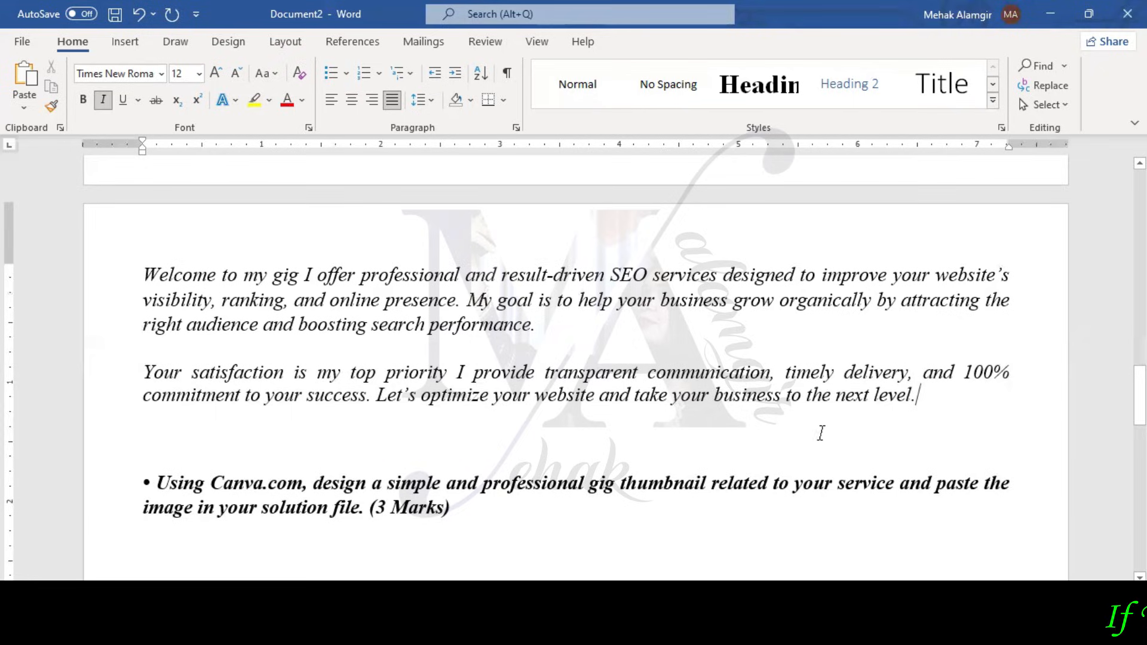
# Step: Review the Canva gig thumbnail task in the Word document, switch to the browser and open the Fiverr website in a new tab
pyautogui.scroll(3, 836, 434)
pyautogui.scroll(-6, 845, 435)
pyautogui.scroll(-3, 848, 436)
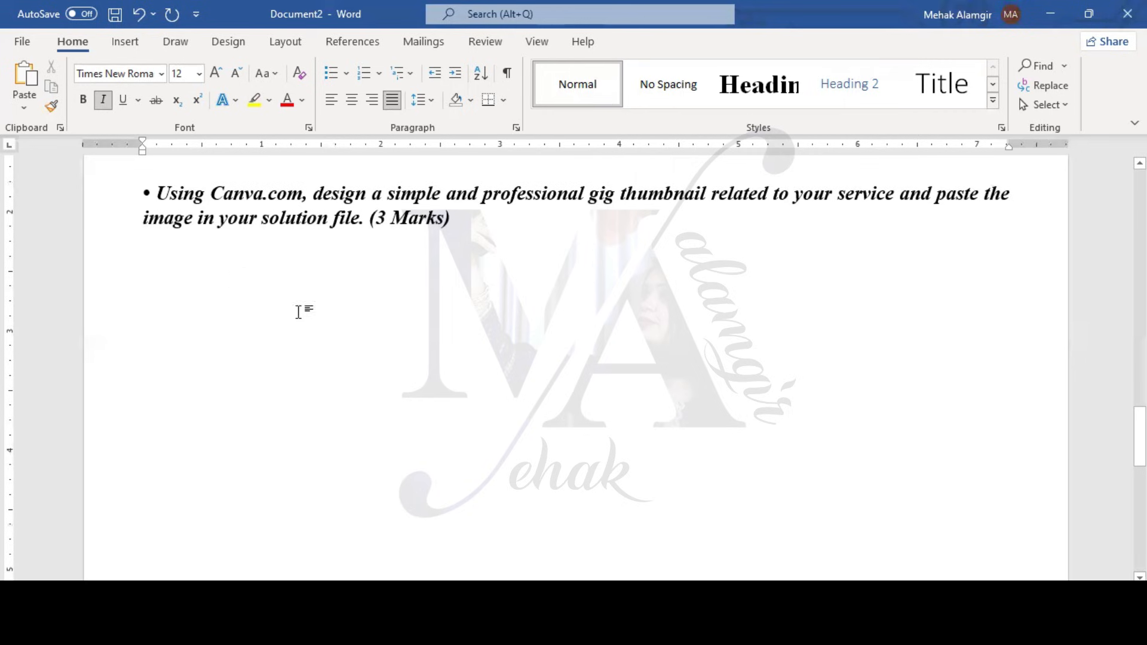
pyautogui.hotkey('alt', 'Tab')
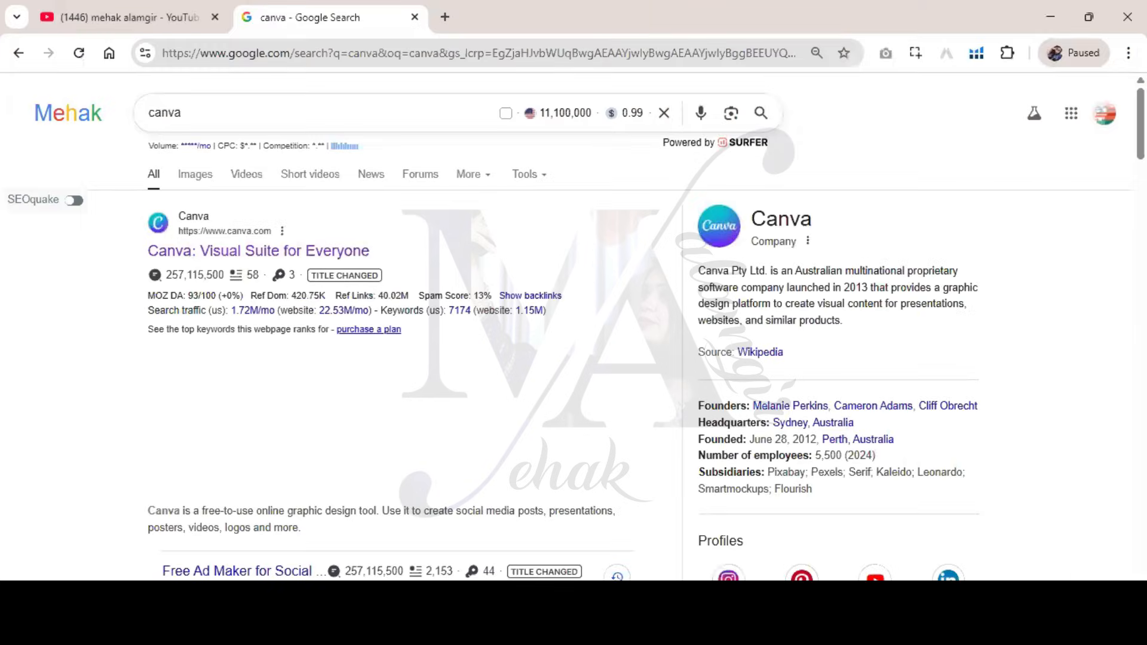
pyautogui.click(442, 18)
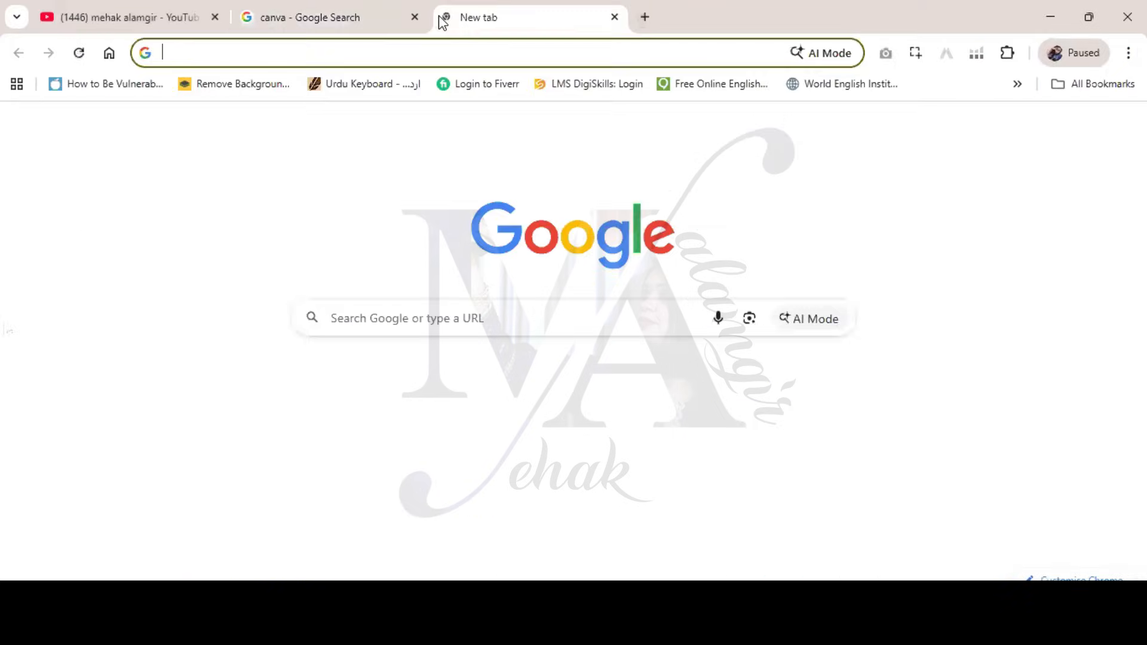
pyautogui.write('f')
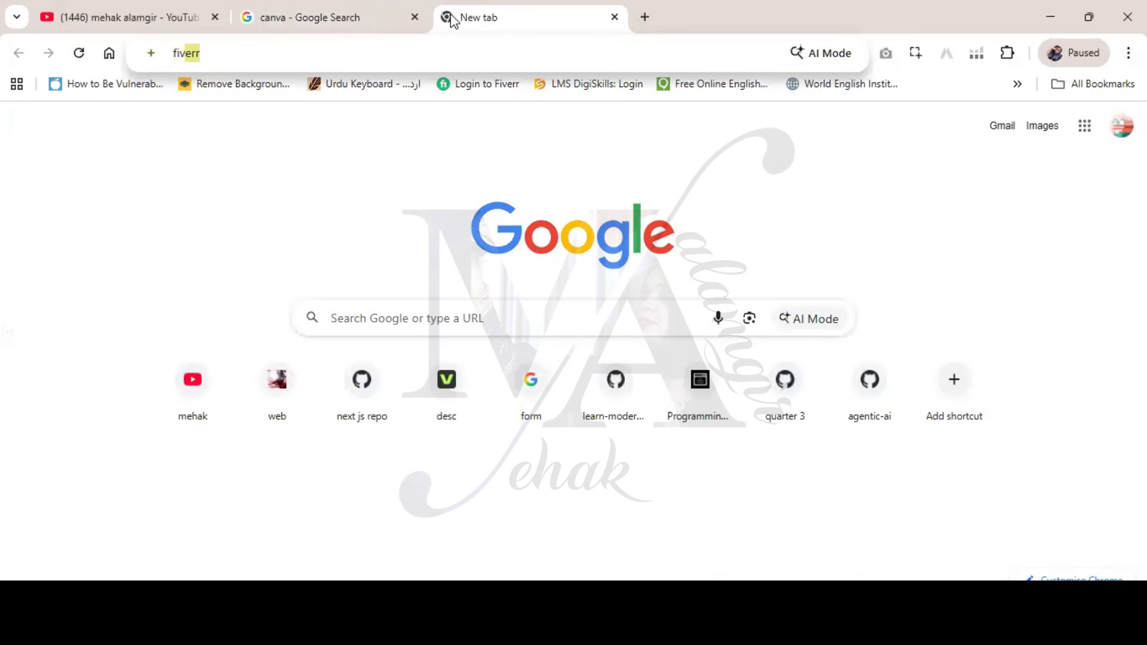
pyautogui.write('iv')
pyautogui.press('Return')
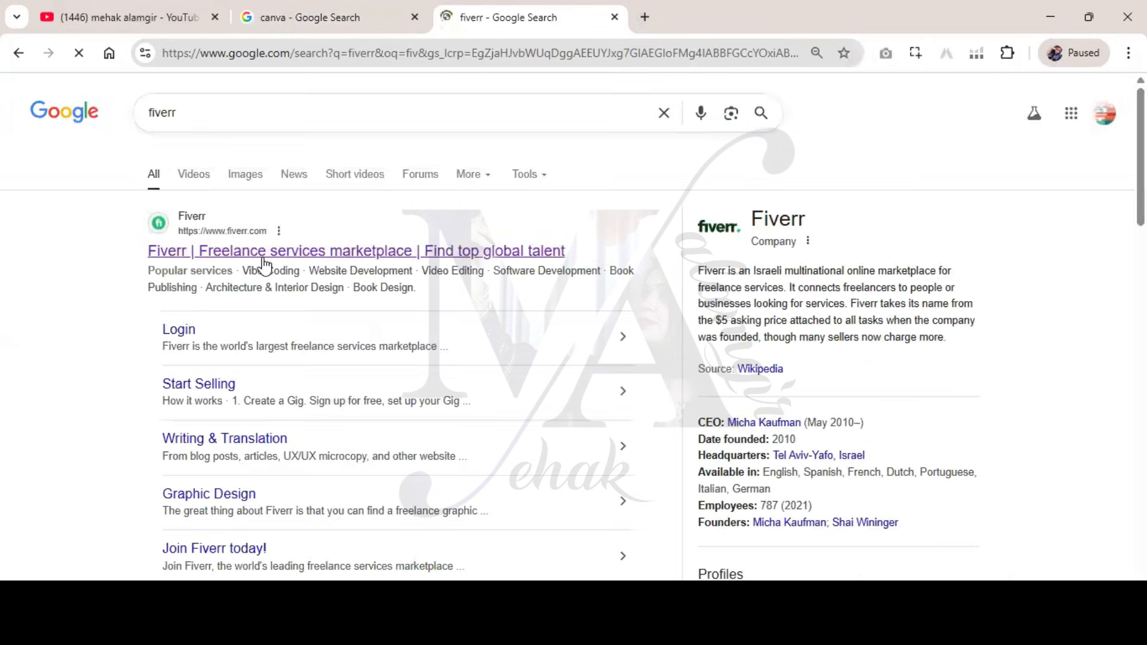
pyautogui.click(512, 211)
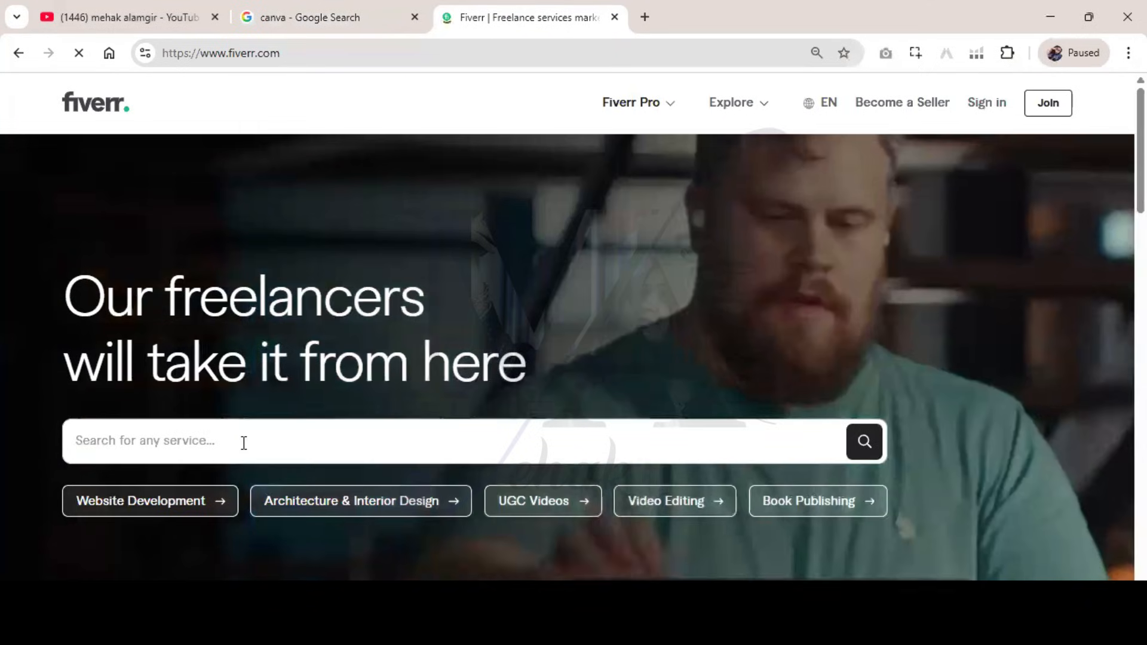
# Step: Search Fiverr for "seo" and open the White Hat SEO Backlinks gig in a new tab
pyautogui.click(244, 443)
pyautogui.write('seo')
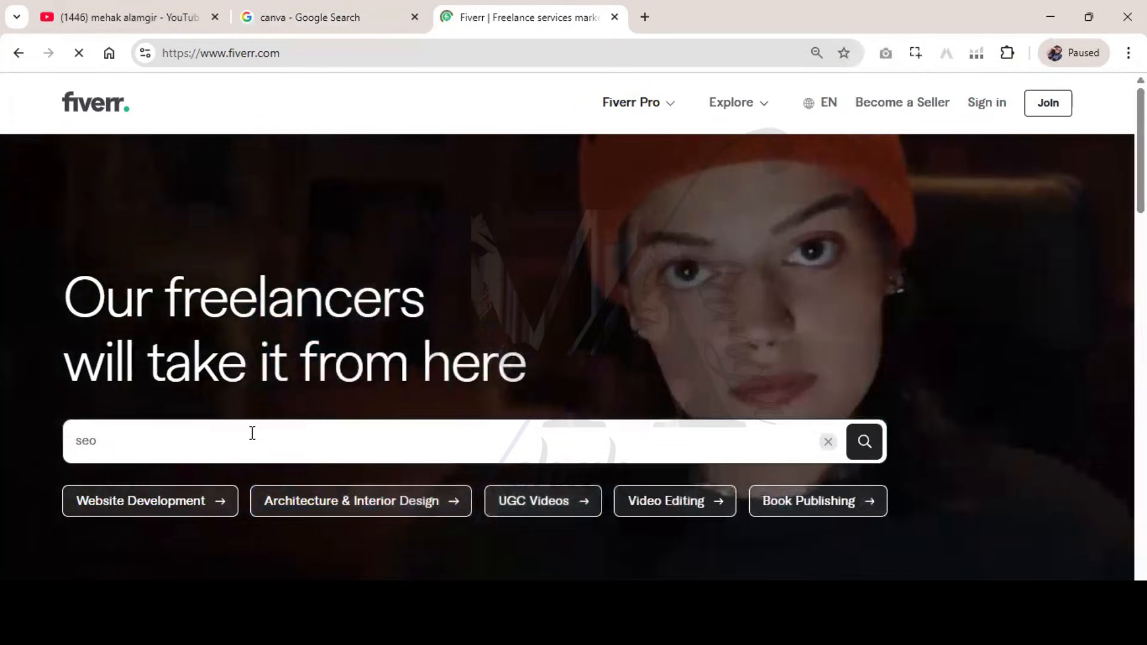
pyautogui.press('Return')
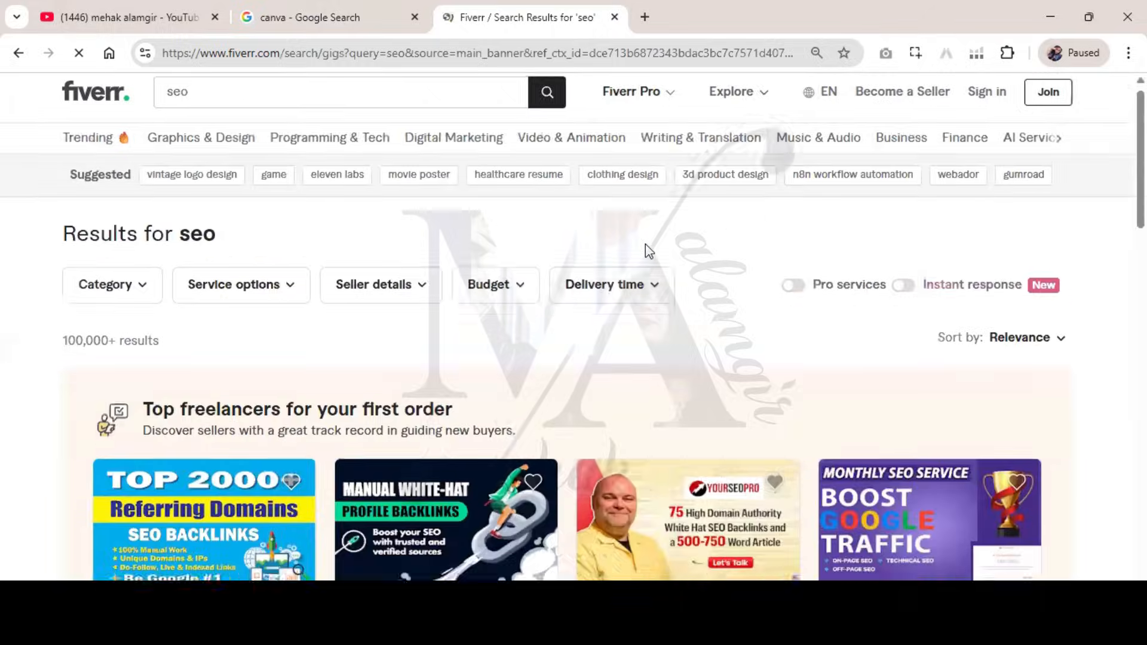
pyautogui.scroll(-4, 645, 245)
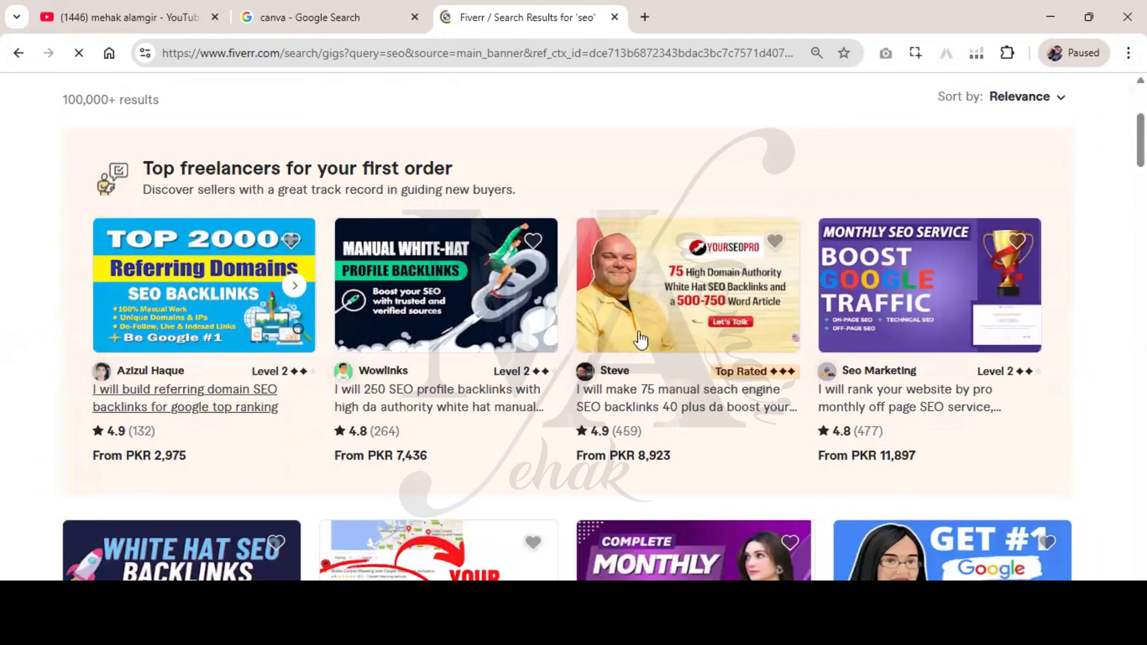
pyautogui.scroll(-1, 449, 264)
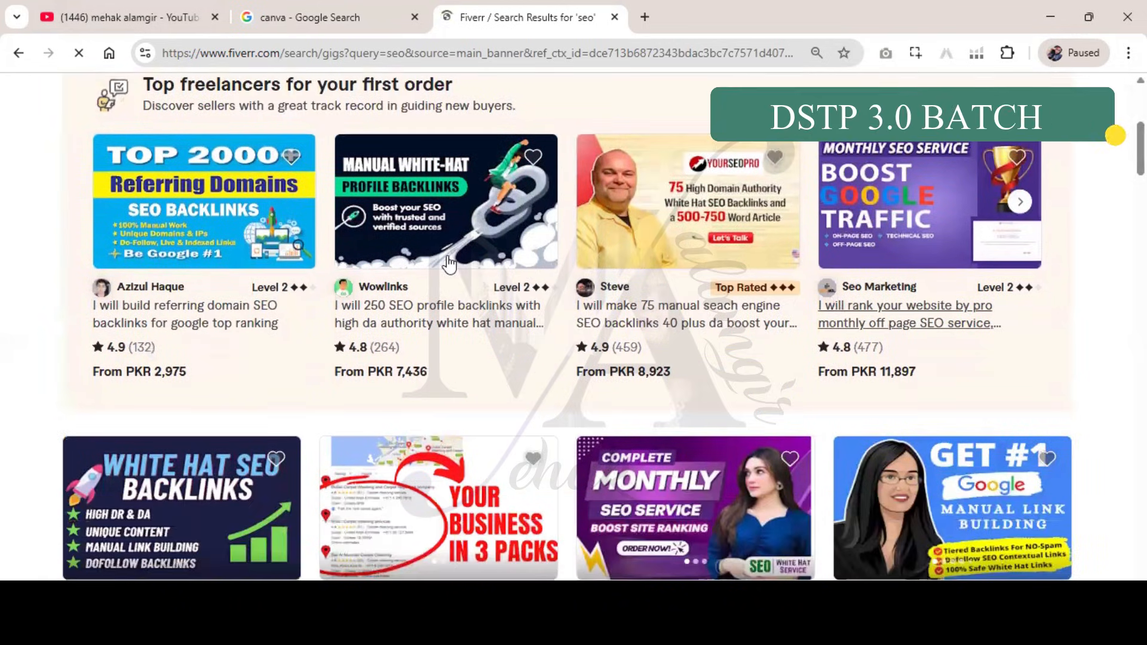
pyautogui.scroll(-3, 449, 262)
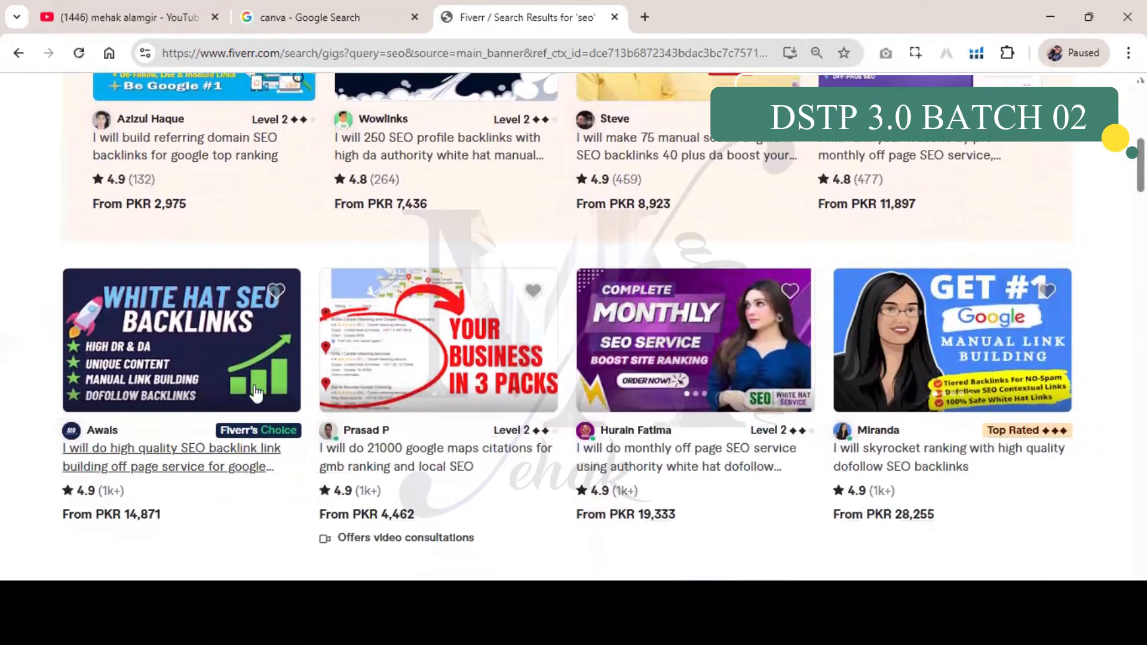
pyautogui.rightClick(166, 313)
pyautogui.click(295, 207)
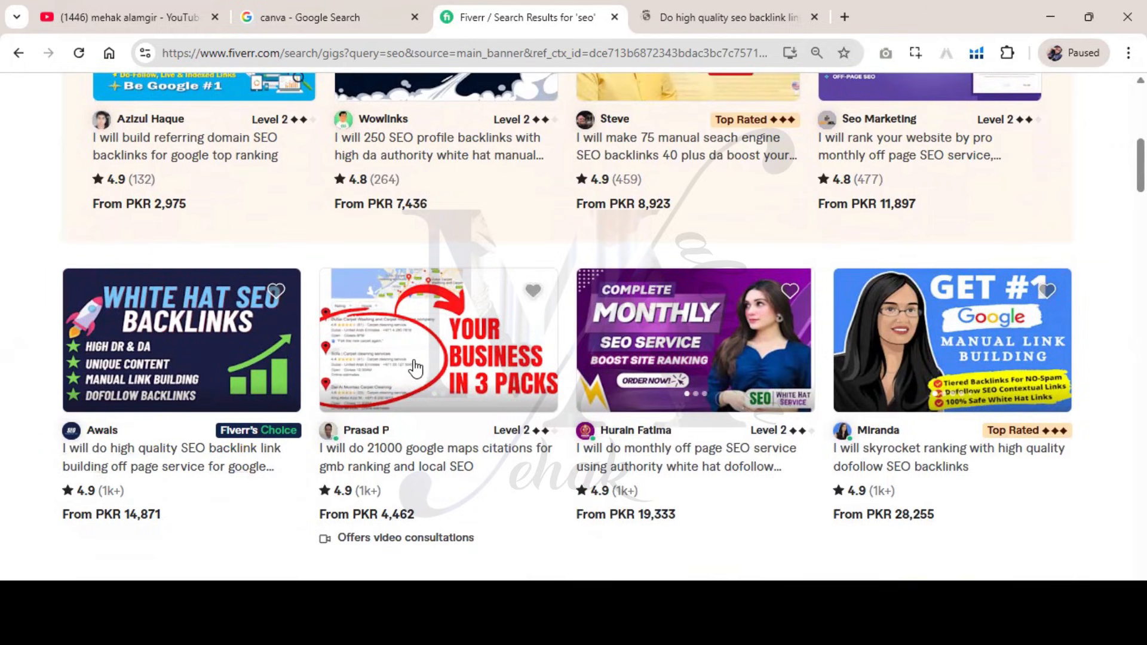
# Step: Look through the other SEO gig thumbnails in the search results for design ideas
pyautogui.scroll(-4, 929, 364)
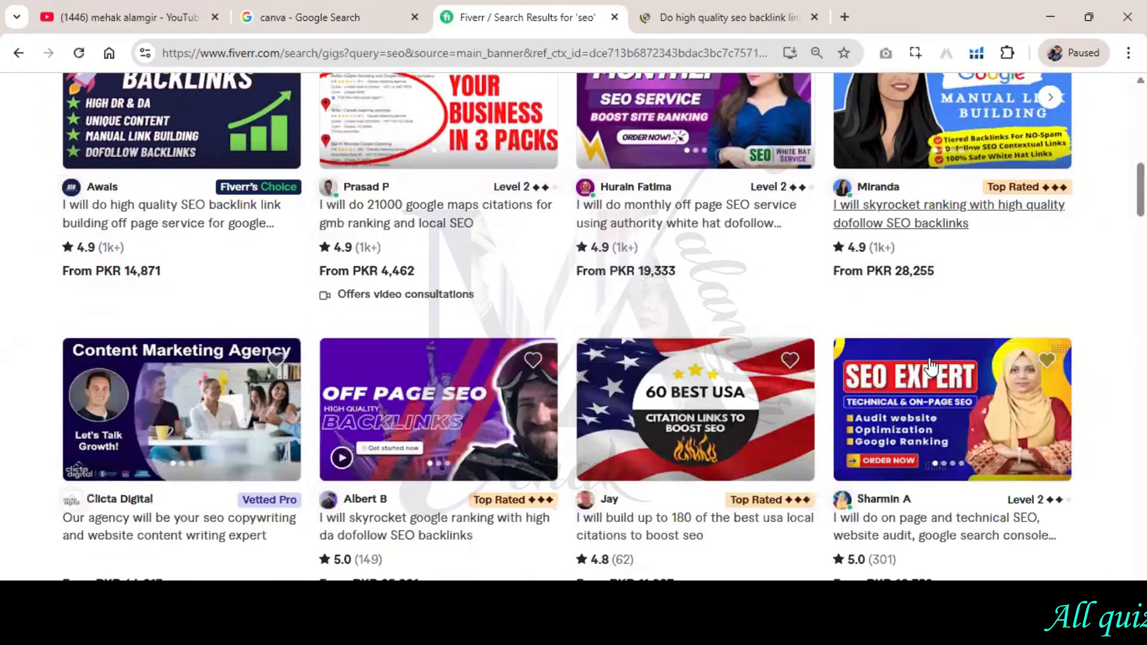
pyautogui.scroll(-3, 929, 364)
pyautogui.scroll(-1, 934, 362)
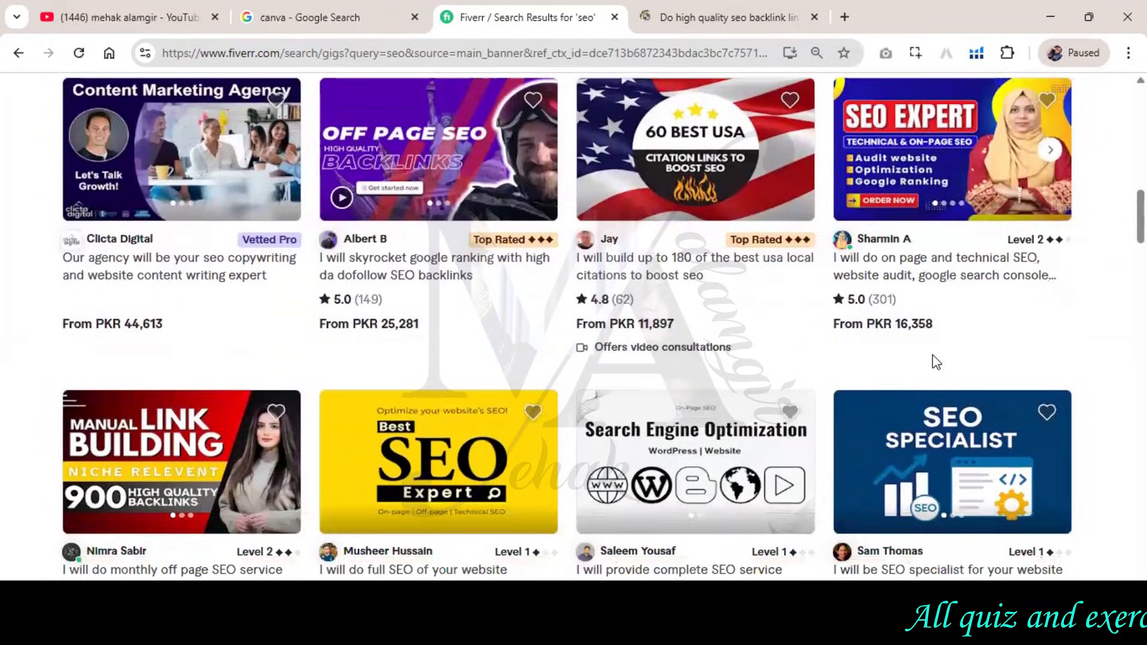
pyautogui.scroll(-3, 934, 362)
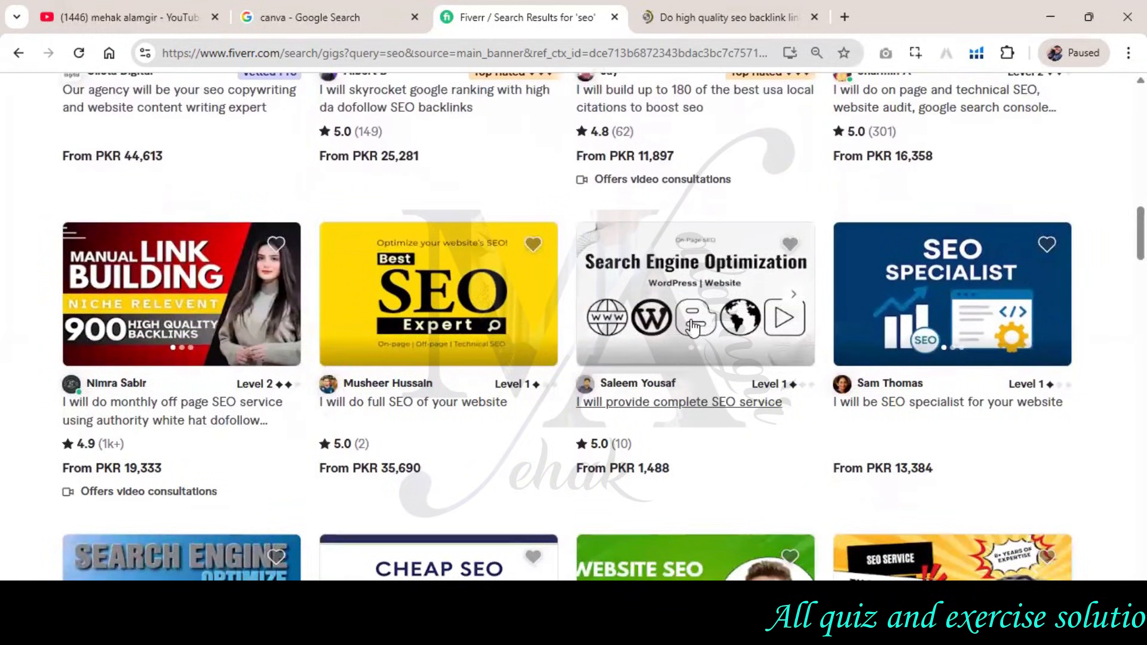
pyautogui.scroll(5, 698, 330)
pyautogui.scroll(10, 699, 329)
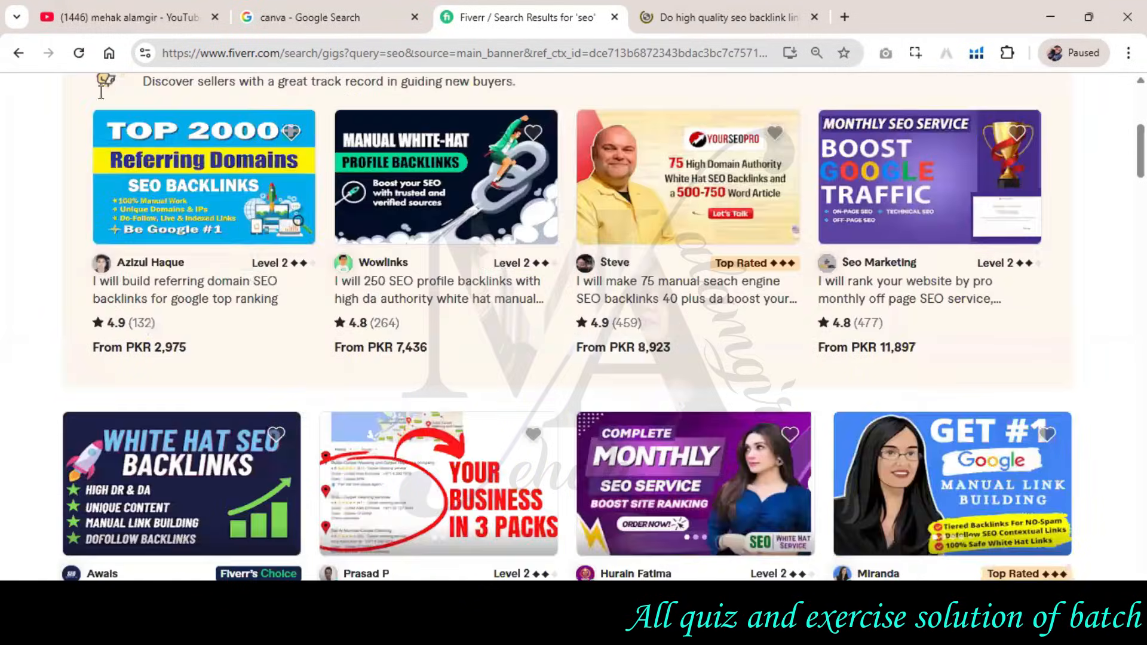
pyautogui.scroll(5, 477, 239)
# Step: Search Fiverr for "wordpress", open the Kadence PRO and WordPress ecommerce store gigs in new tabs, and close the Kadence one
pyautogui.click(248, 94)
pyautogui.write('wordpress')
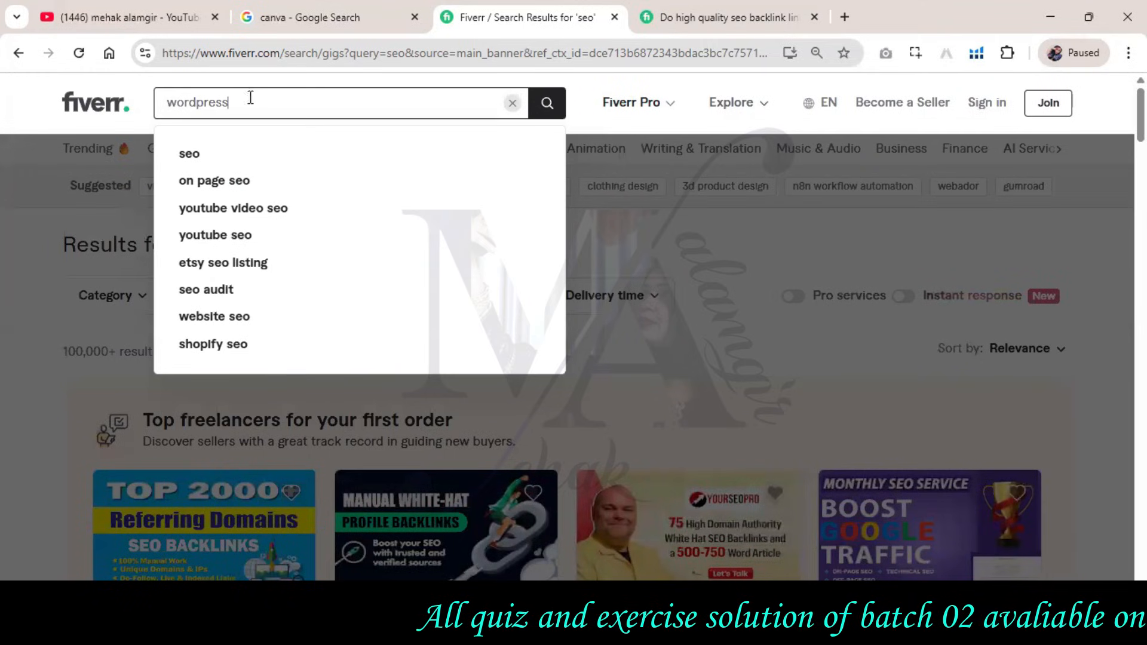
pyautogui.press('Return')
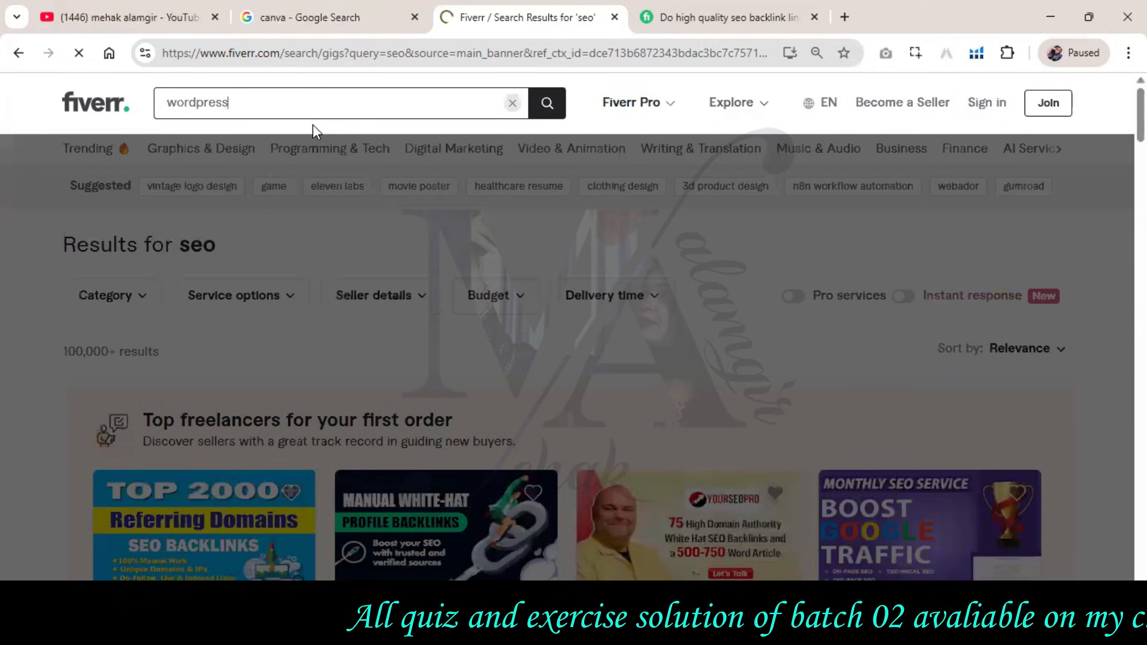
pyautogui.scroll(-4, 340, 166)
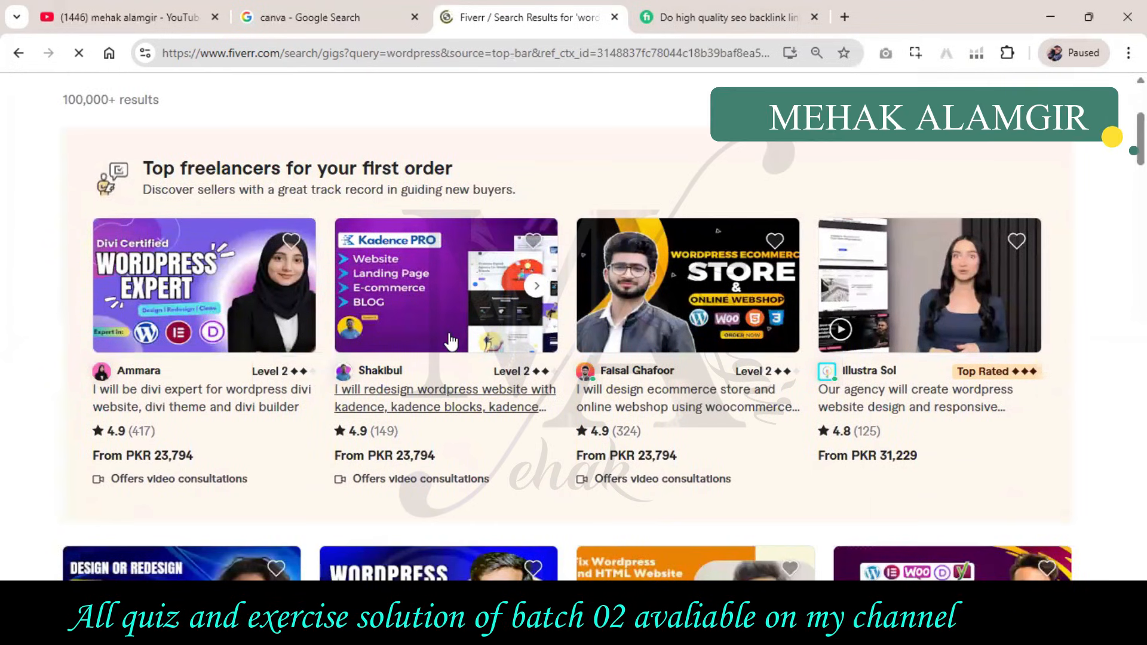
pyautogui.rightClick(413, 254)
pyautogui.click(498, 202)
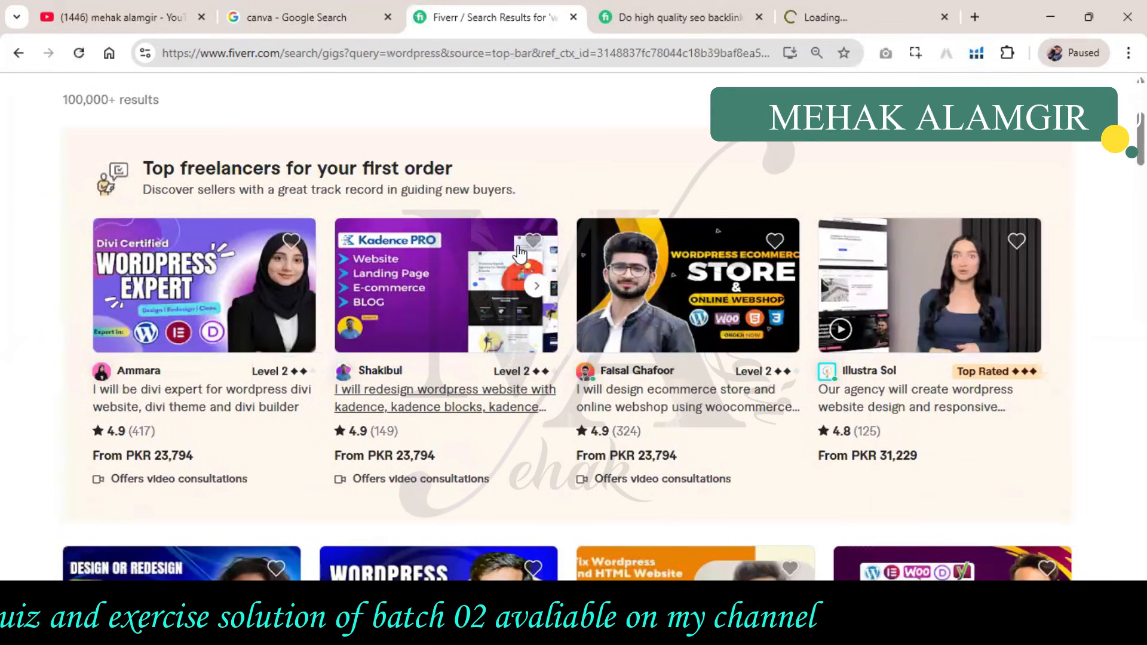
pyautogui.rightClick(696, 287)
pyautogui.click(747, 202)
pyautogui.click(770, 23)
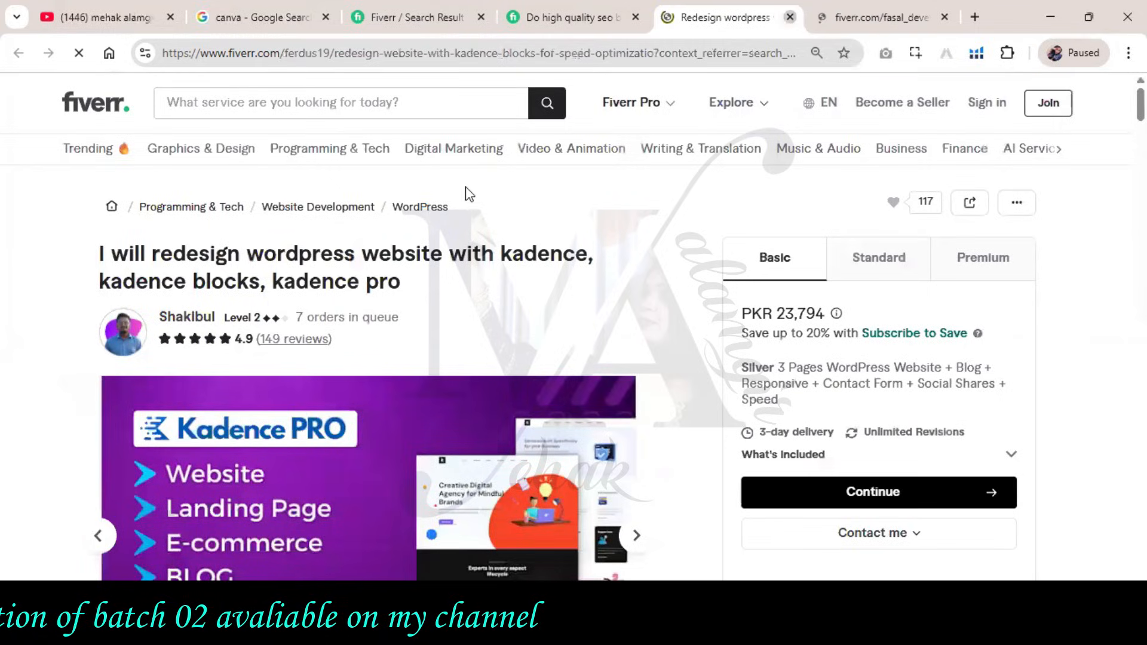
pyautogui.hotkey('ctrl', 'w')
# Step: Search Fiverr for "graphic", look at the open SEO backlinks gig, and browse the graphic design gig thumbnails
pyautogui.click(282, 103)
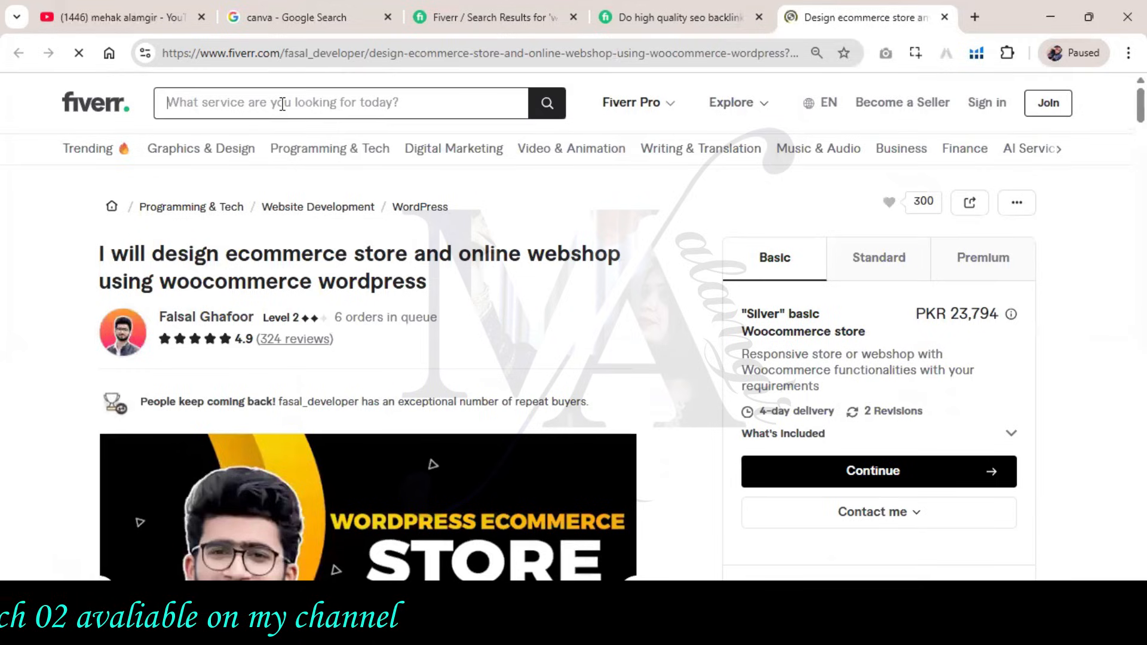
pyautogui.write('graphic')
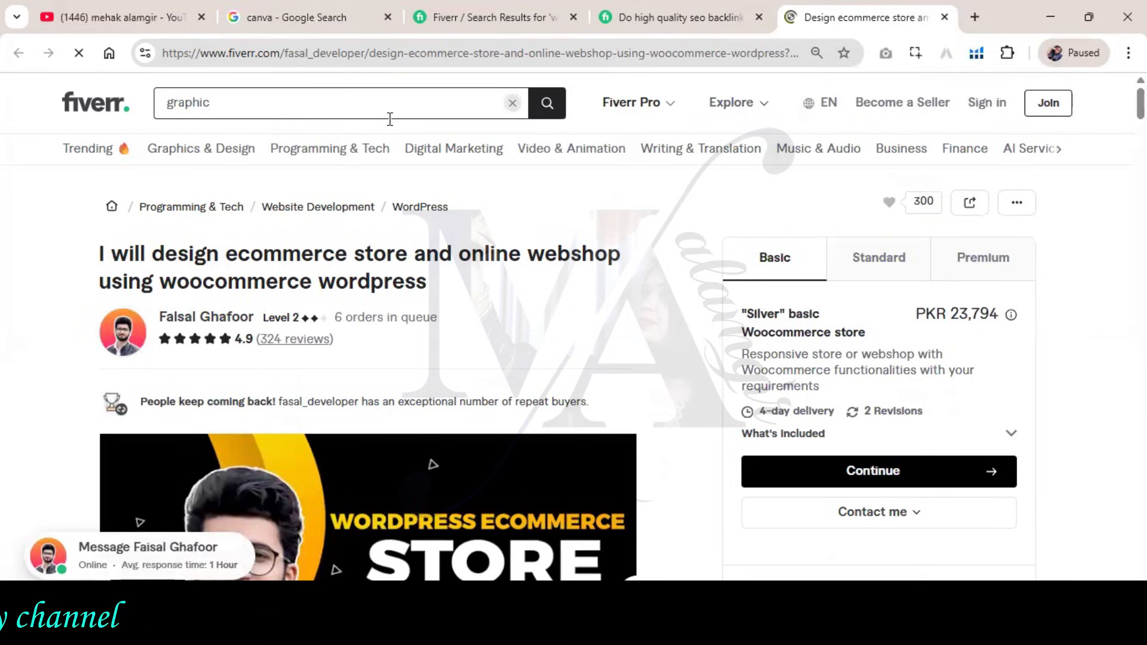
pyautogui.click(740, 7)
pyautogui.scroll(-10, 530, 254)
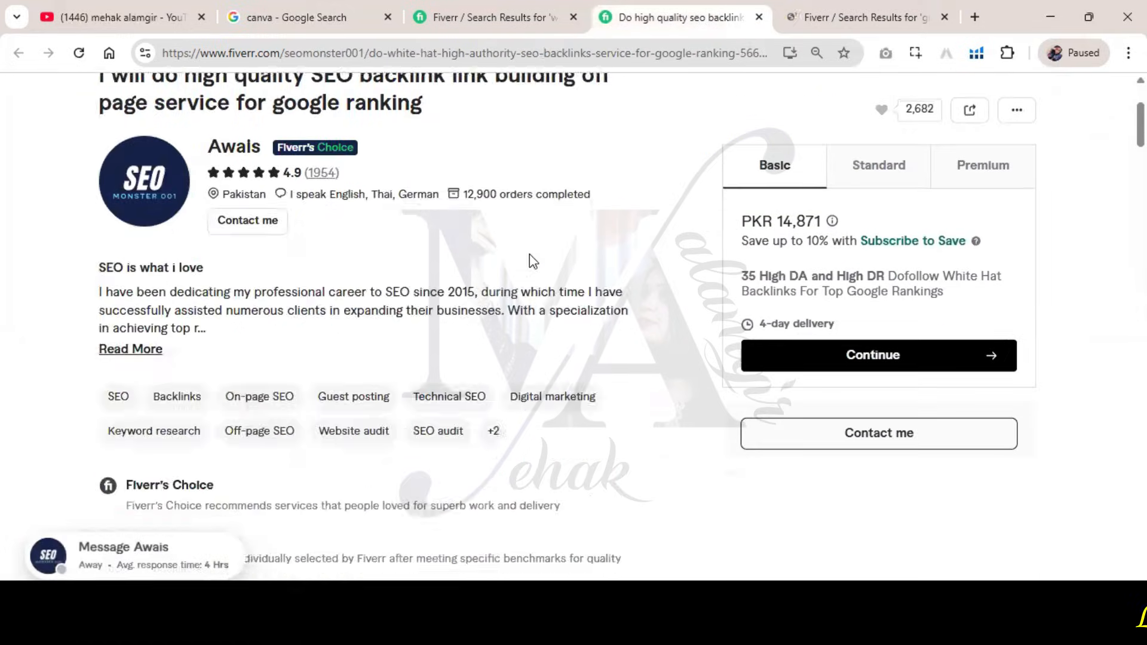
pyautogui.scroll(-4, 533, 261)
pyautogui.click(152, 337)
pyautogui.click(869, 12)
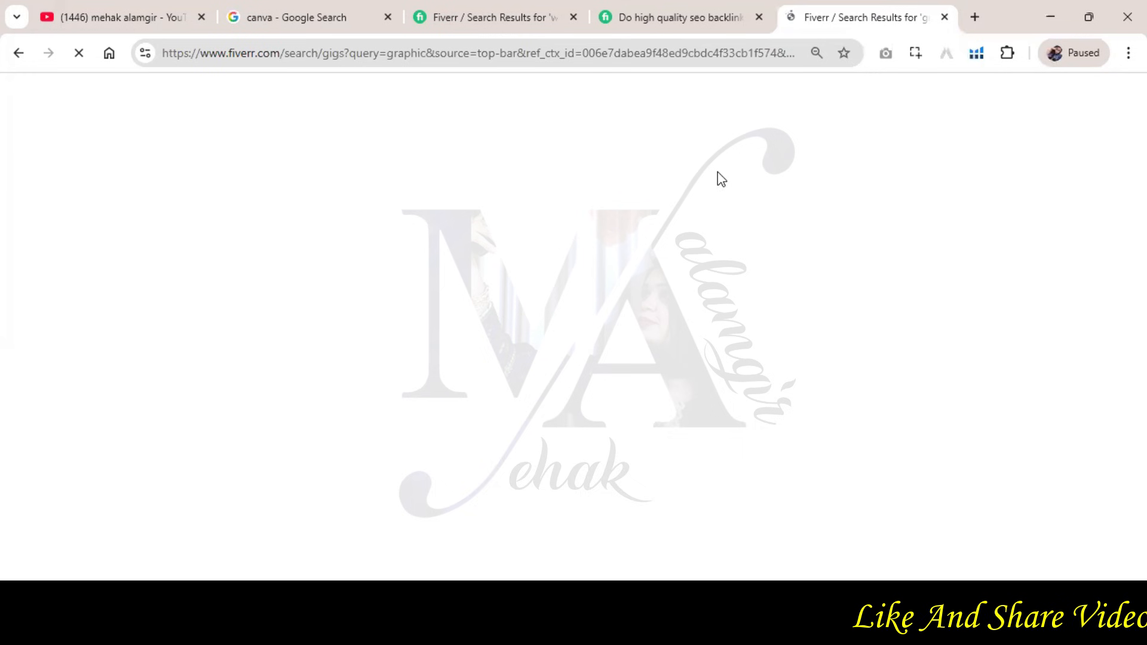
pyautogui.scroll(-4, 671, 231)
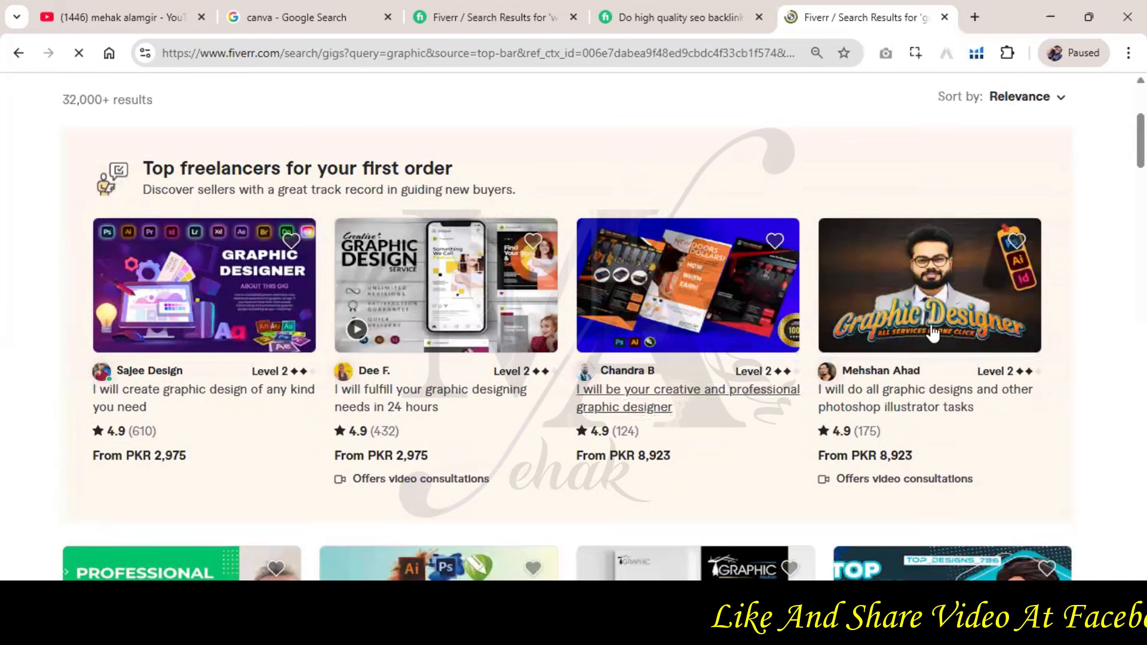
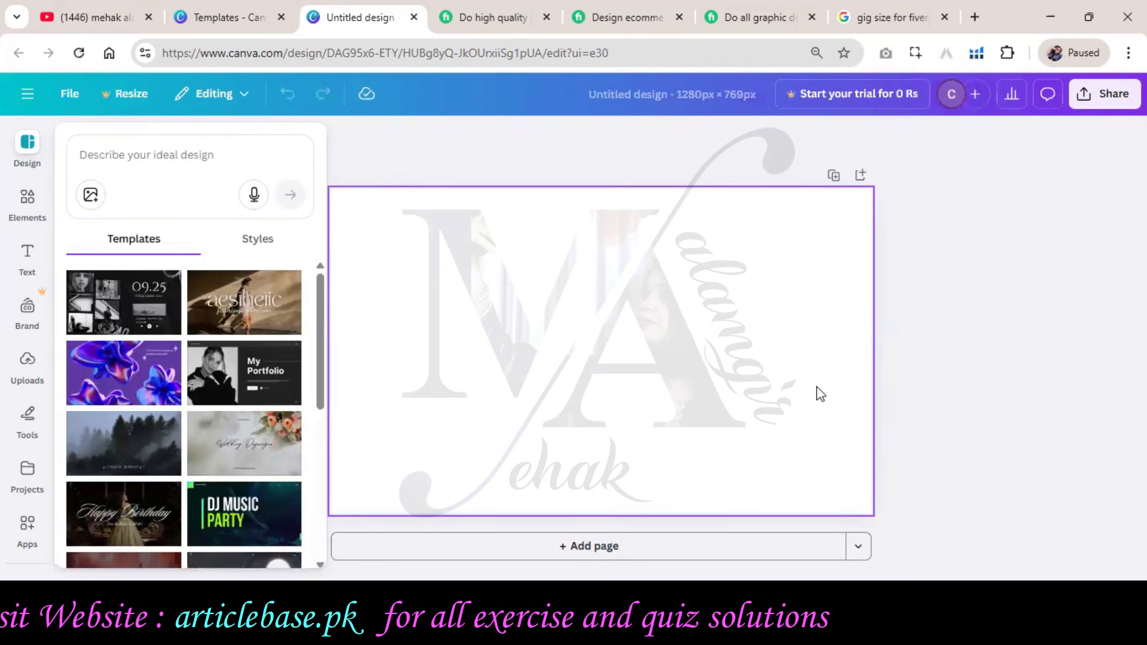
# Step: Compare the SEO, WordPress store and graphic designer gig thumbnails, close the gig size search tab, and return to the blank Canva design
pyautogui.click(482, 7)
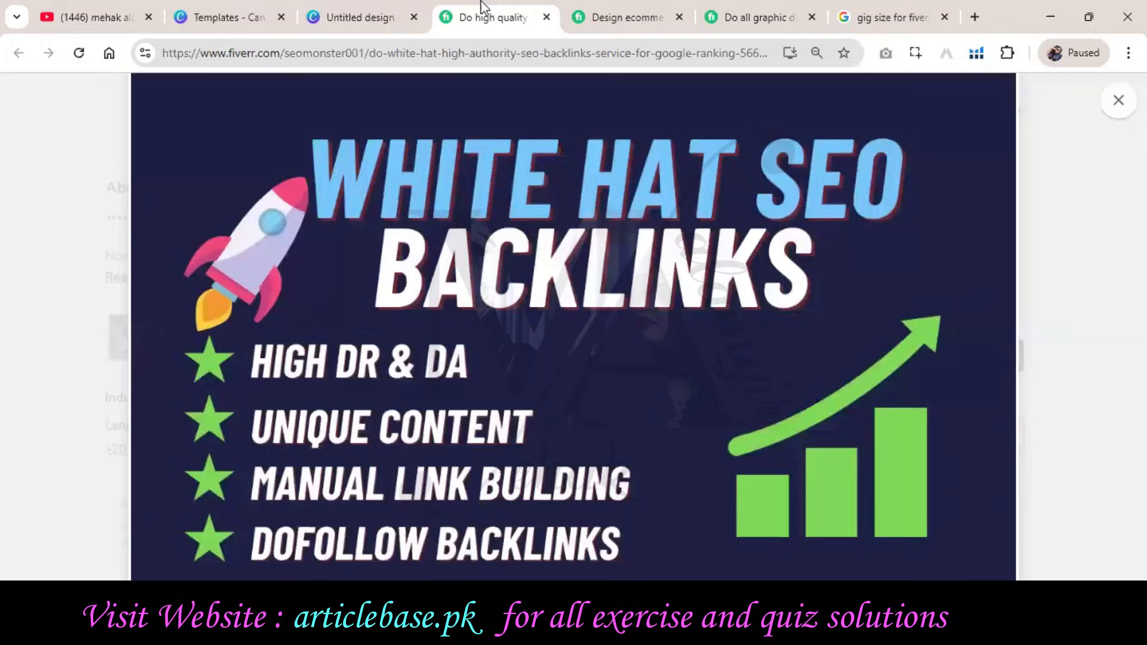
pyautogui.hotkey('ctrl', 'Tab')
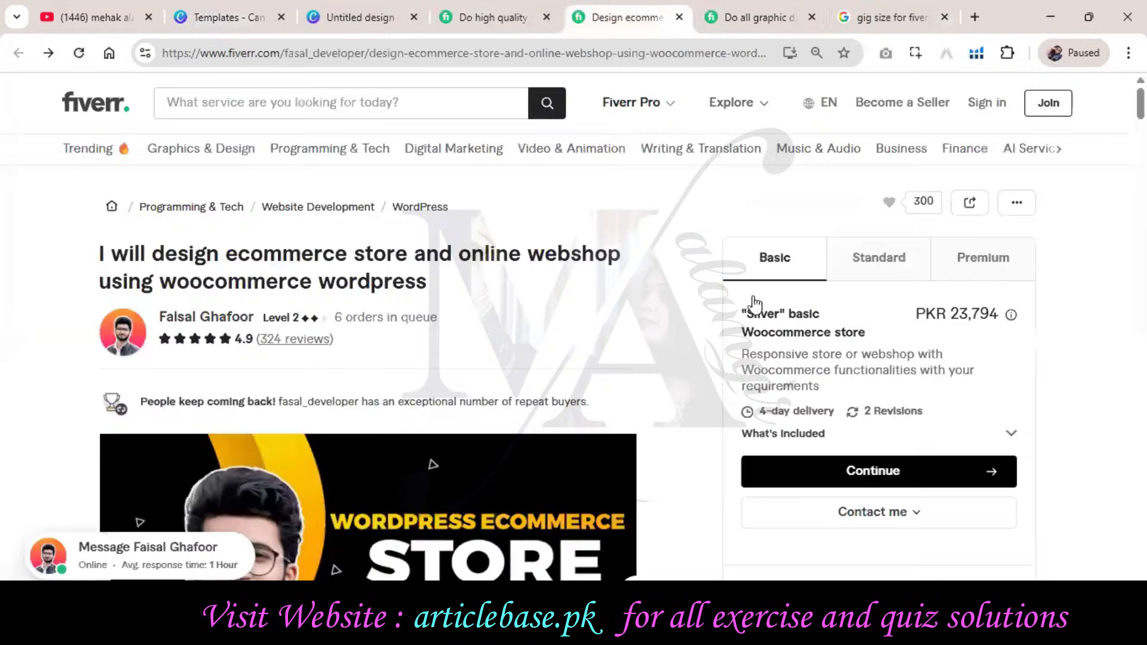
pyautogui.scroll(-4, 753, 334)
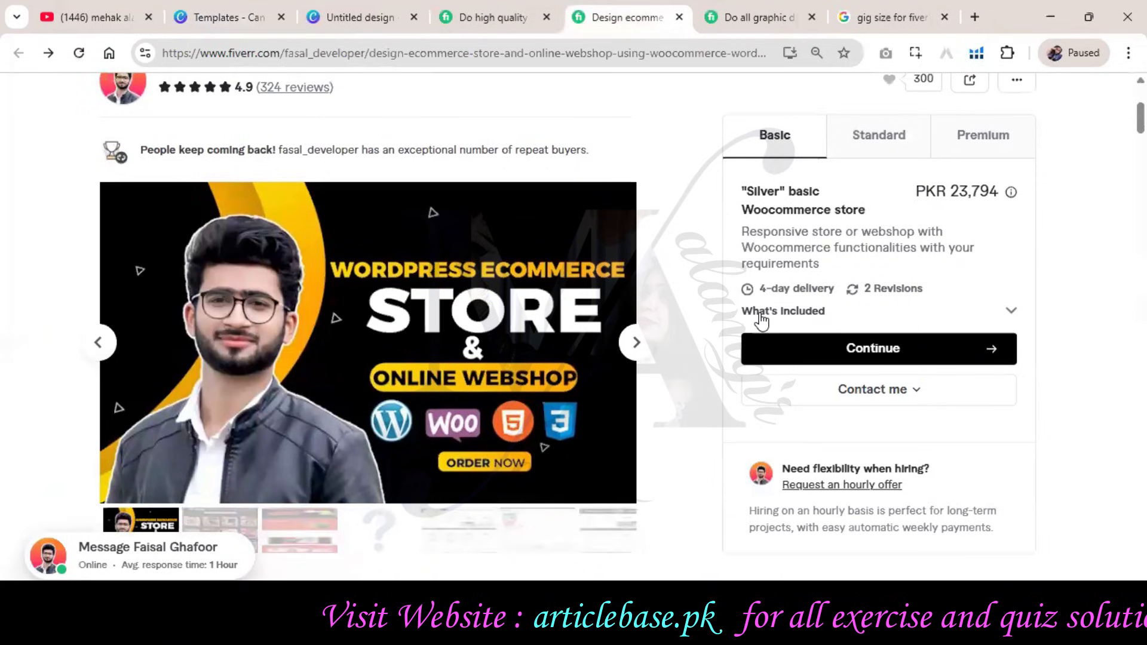
pyautogui.click(770, 7)
pyautogui.scroll(-4, 636, 394)
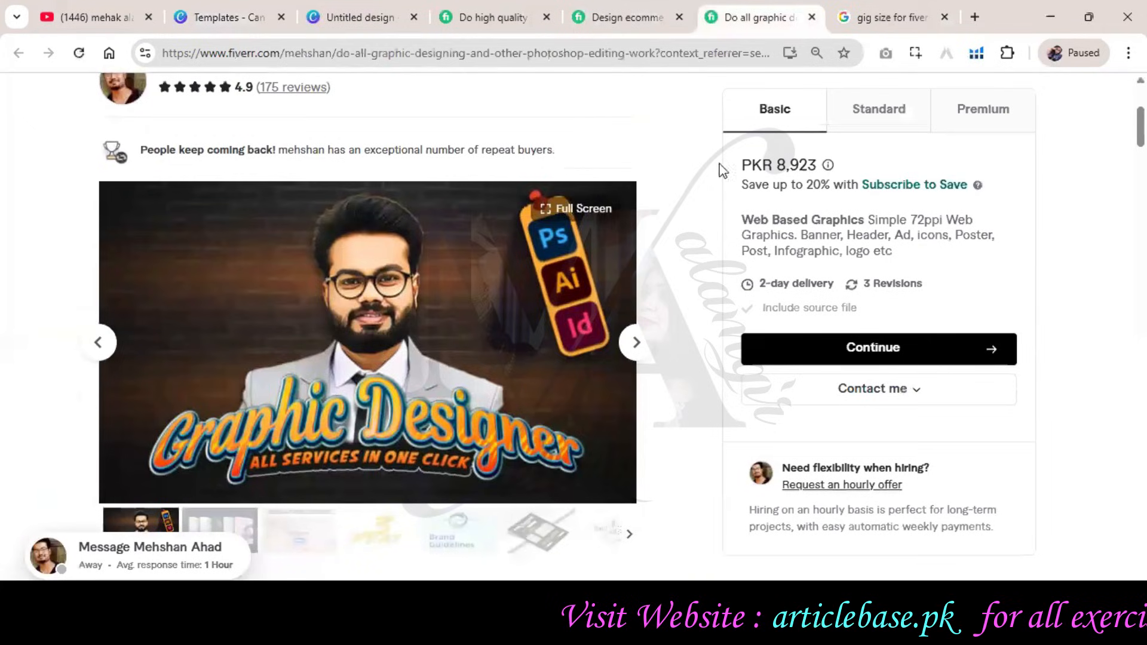
pyautogui.click(943, 17)
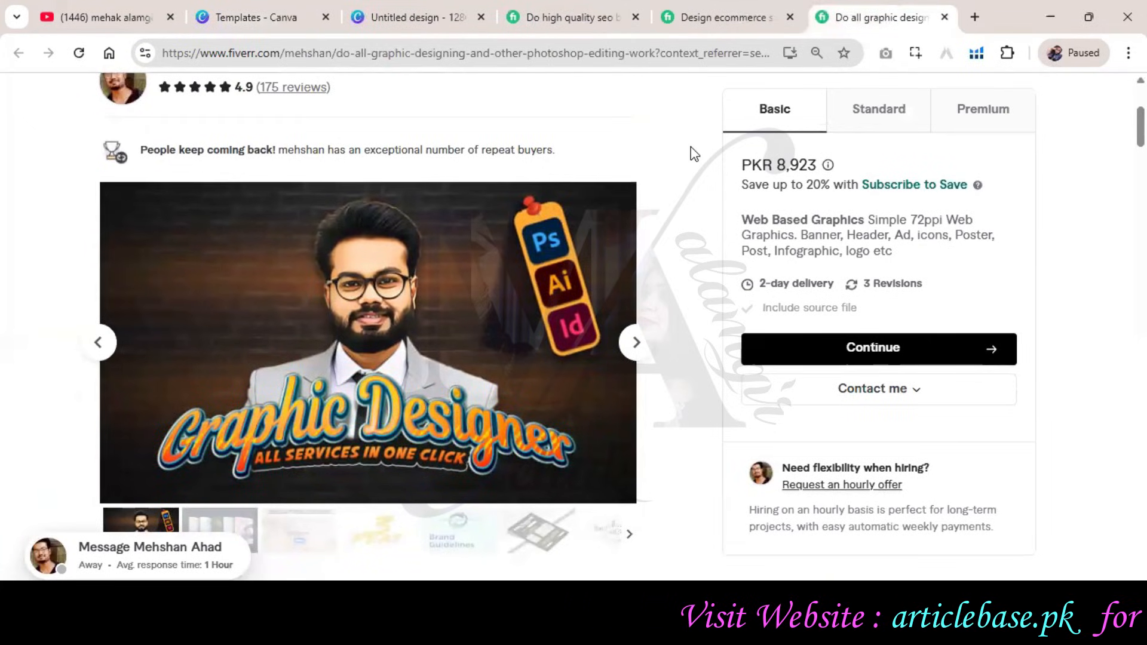
pyautogui.click(759, 9)
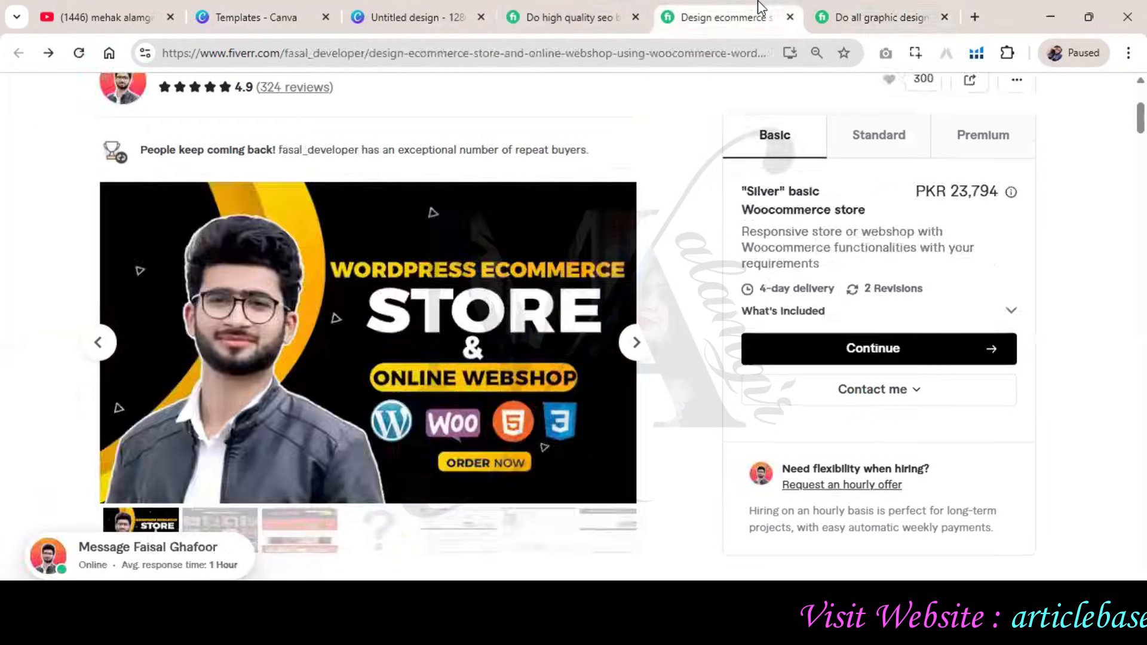
pyautogui.click(577, 10)
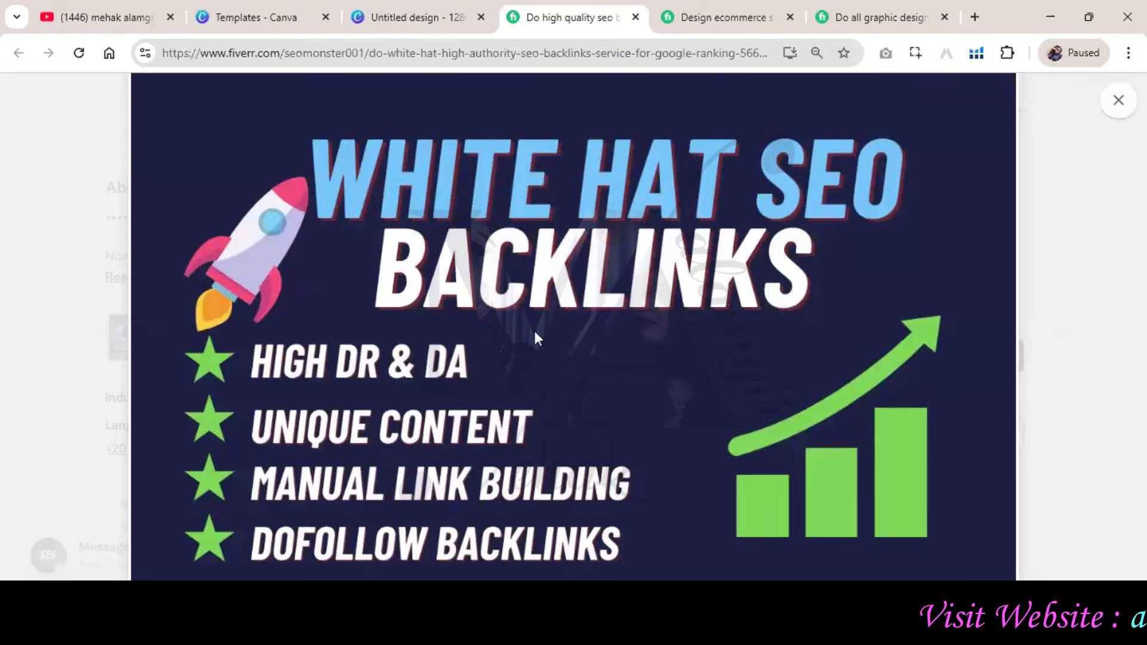
pyautogui.click(411, 10)
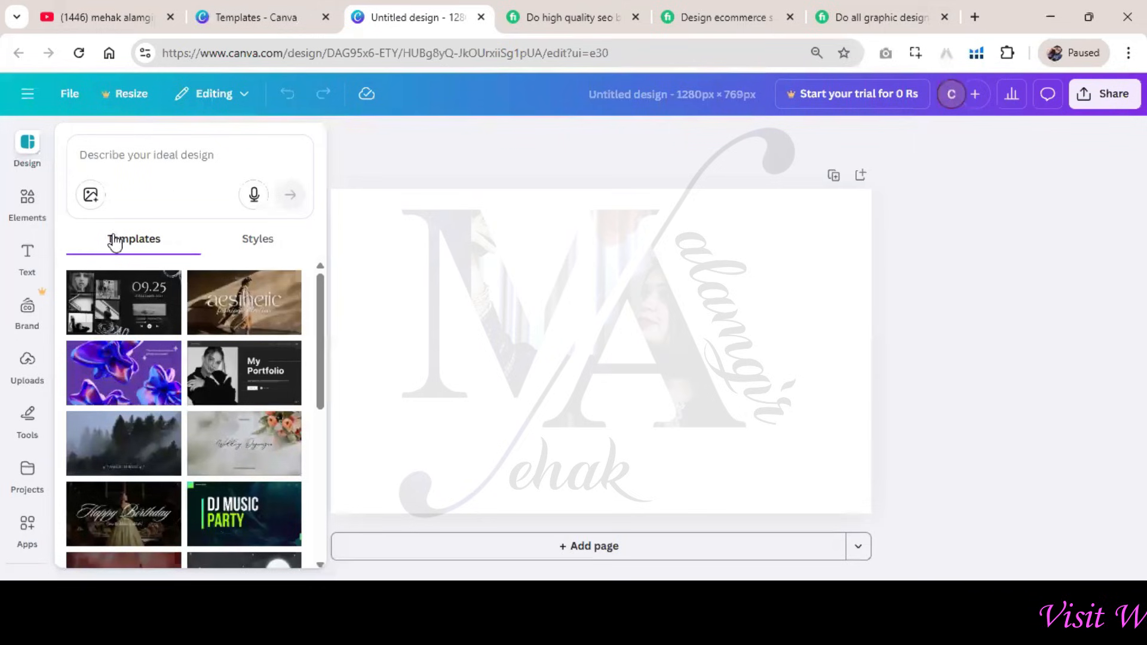
# Step: Search the design elements for "seo" and browse the full set of photo results for a background
pyautogui.click(35, 224)
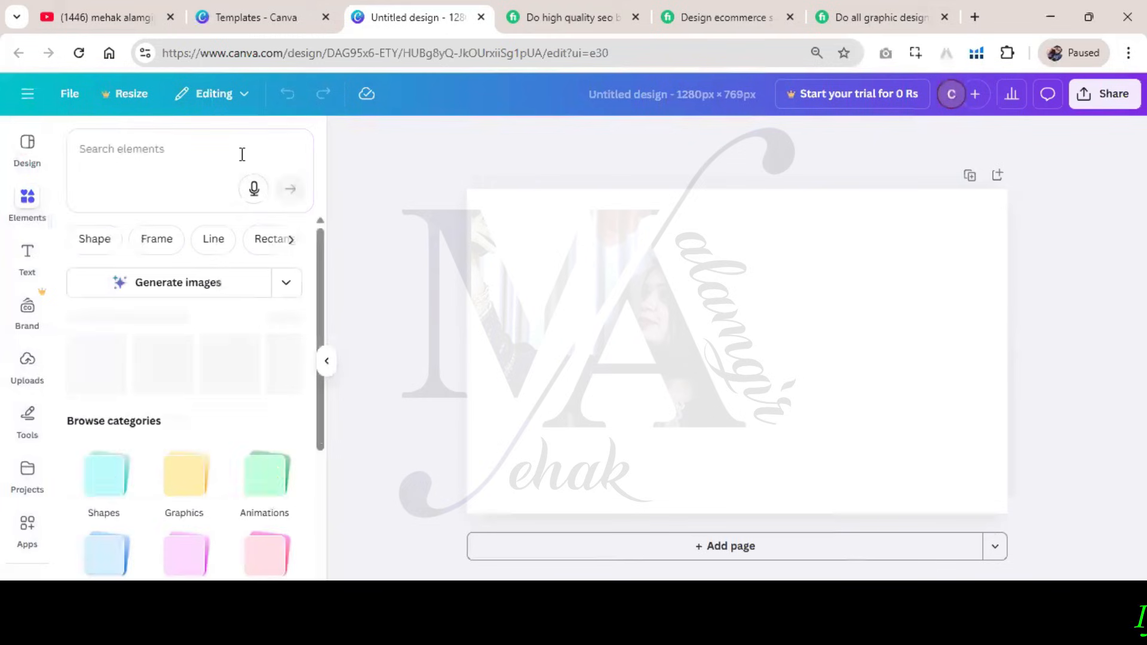
pyautogui.write('seo')
pyautogui.press('Return')
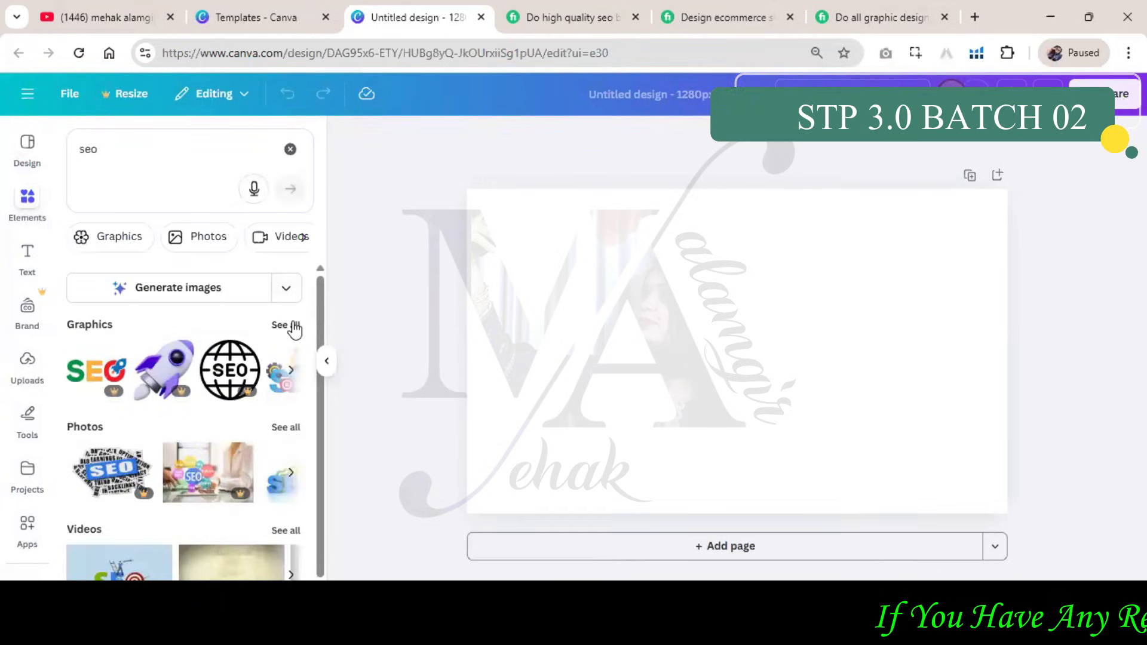
pyautogui.click(285, 427)
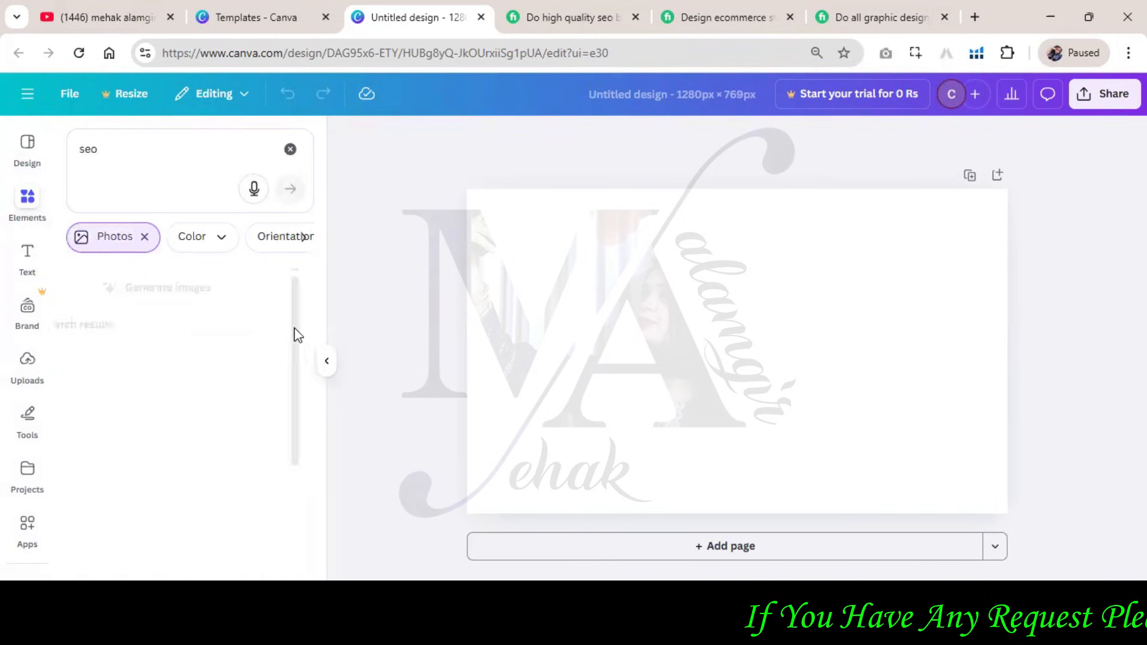
pyautogui.scroll(-2, 302, 309)
pyautogui.scroll(-5, 303, 309)
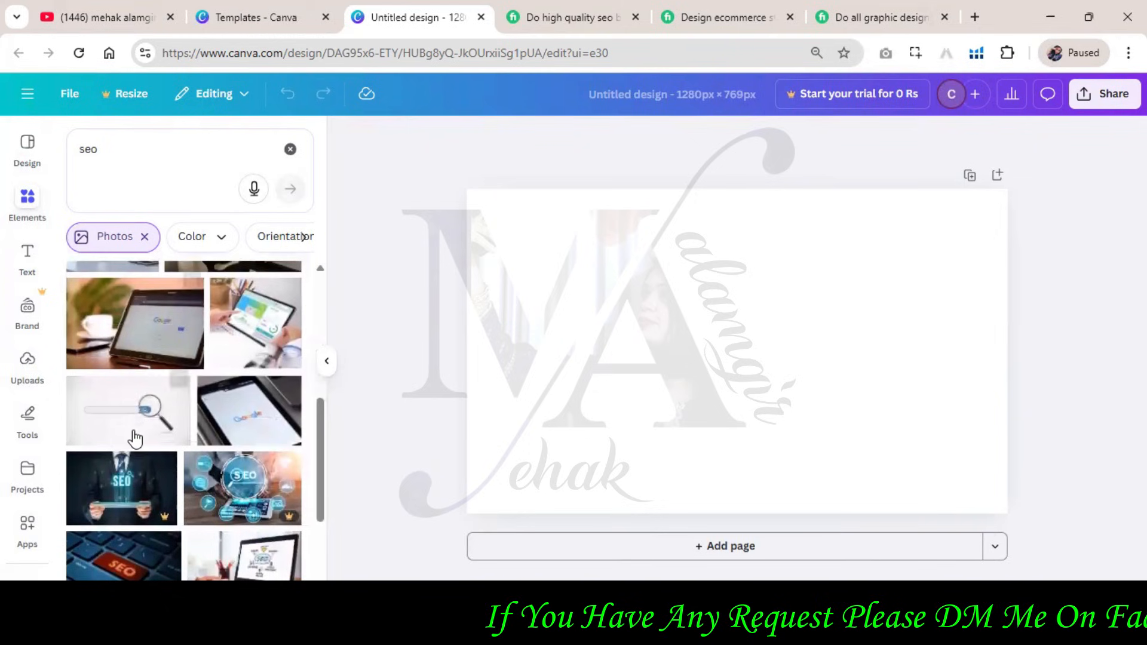
# Step: Add the photo of a search bar with a magnifying glass and set it as the page background
pyautogui.click(135, 428)
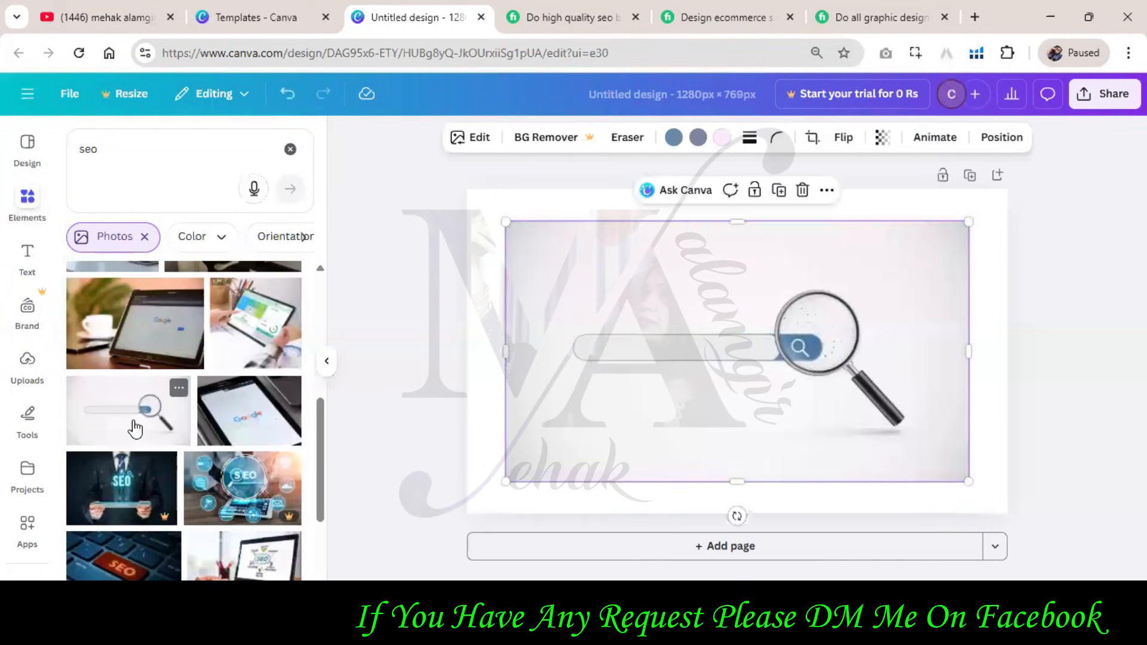
pyautogui.rightClick(604, 313)
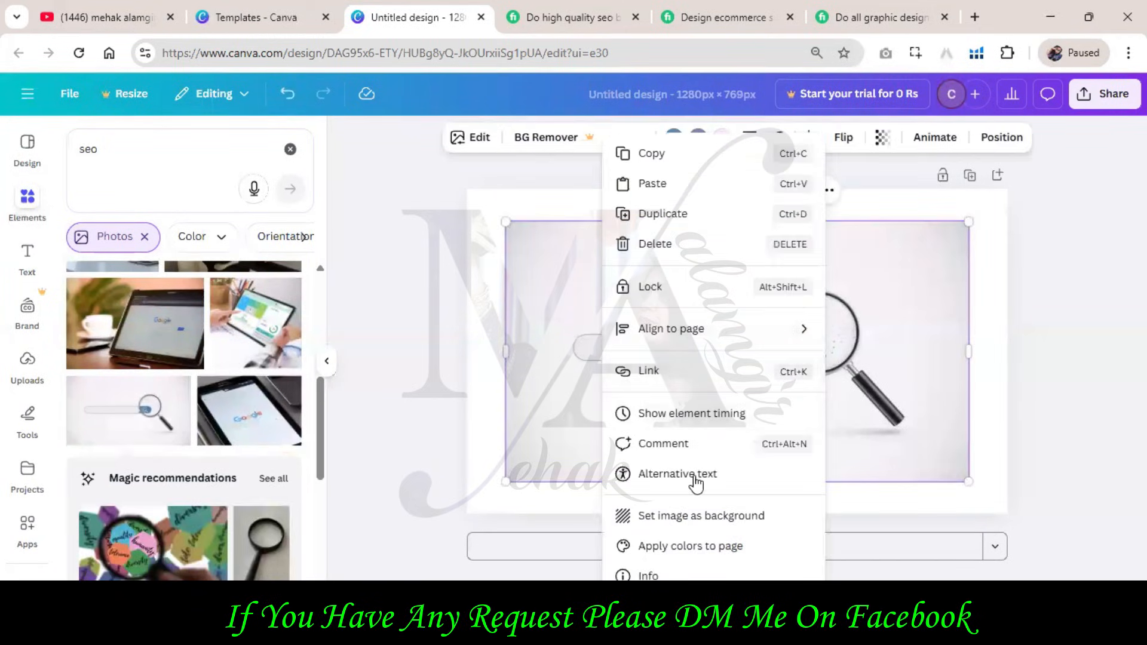
pyautogui.click(719, 522)
# Step: Replace the page background with the photo of a laptop keyboard on a brown desk
pyautogui.scroll(-10, 223, 356)
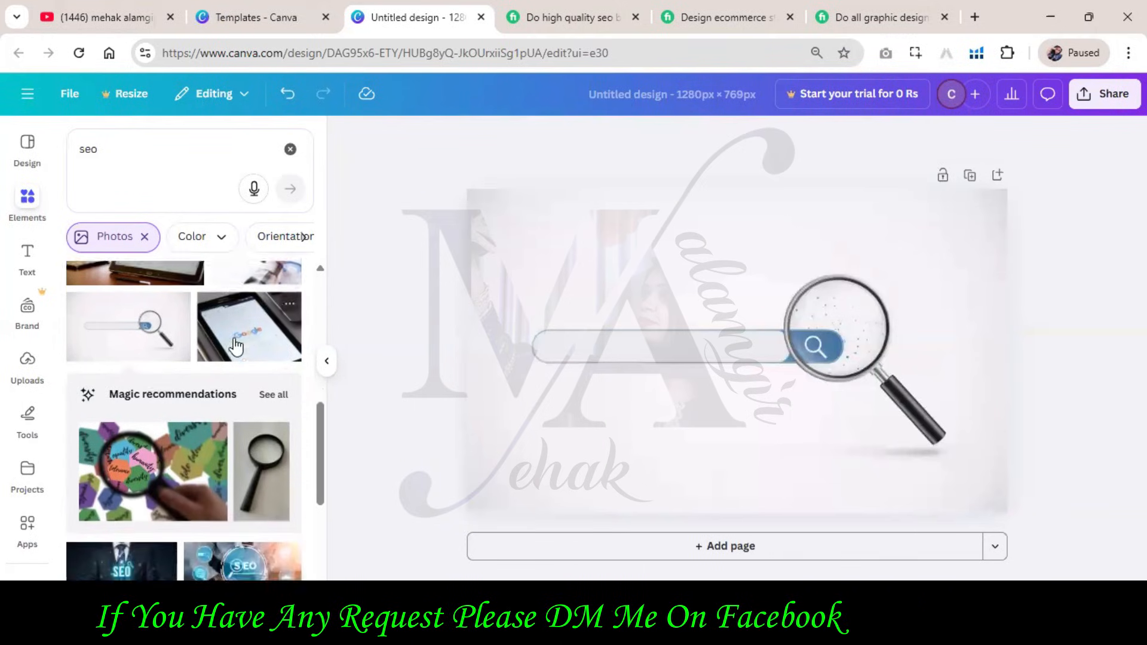
pyautogui.scroll(-10, 245, 334)
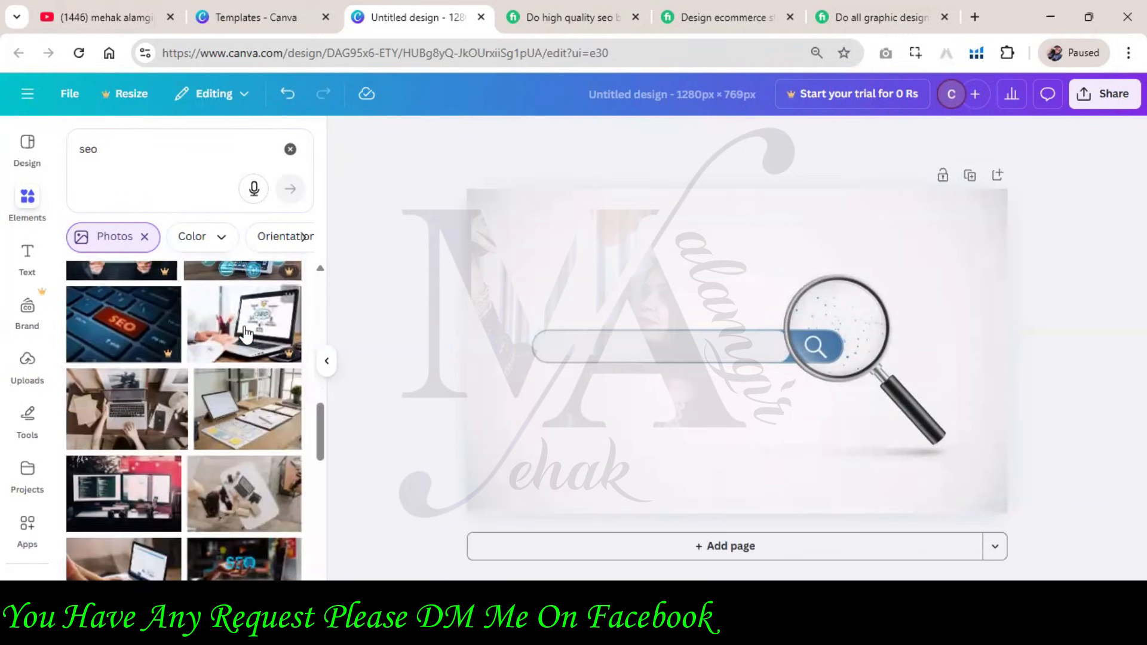
pyautogui.scroll(-10, 257, 323)
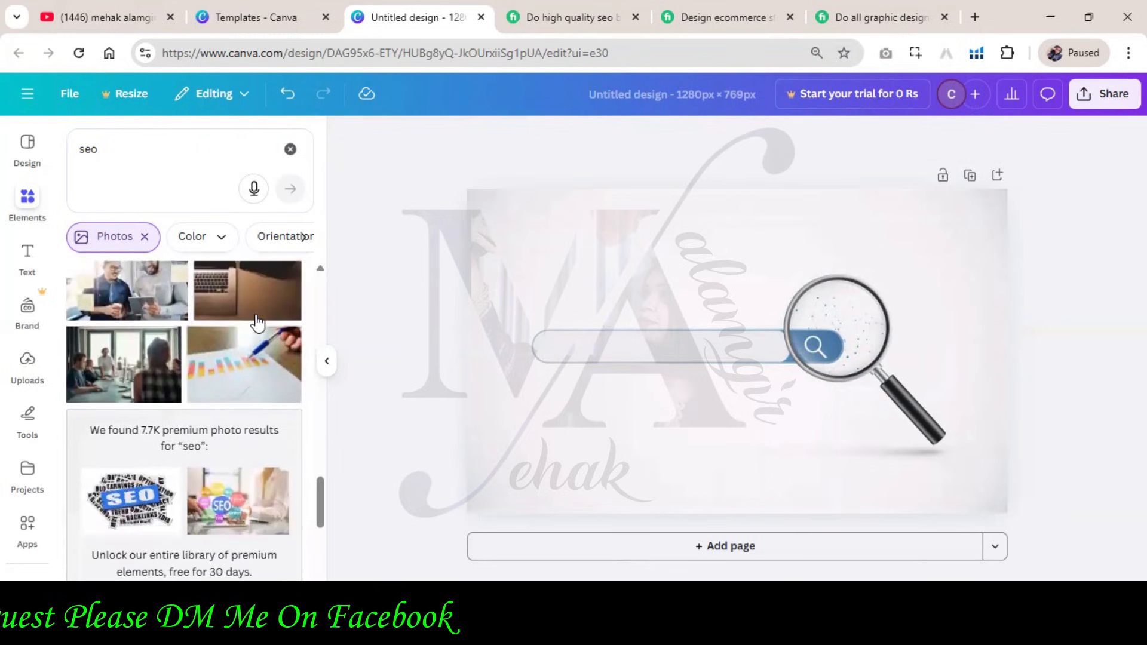
pyautogui.click(257, 322)
pyautogui.rightClick(655, 286)
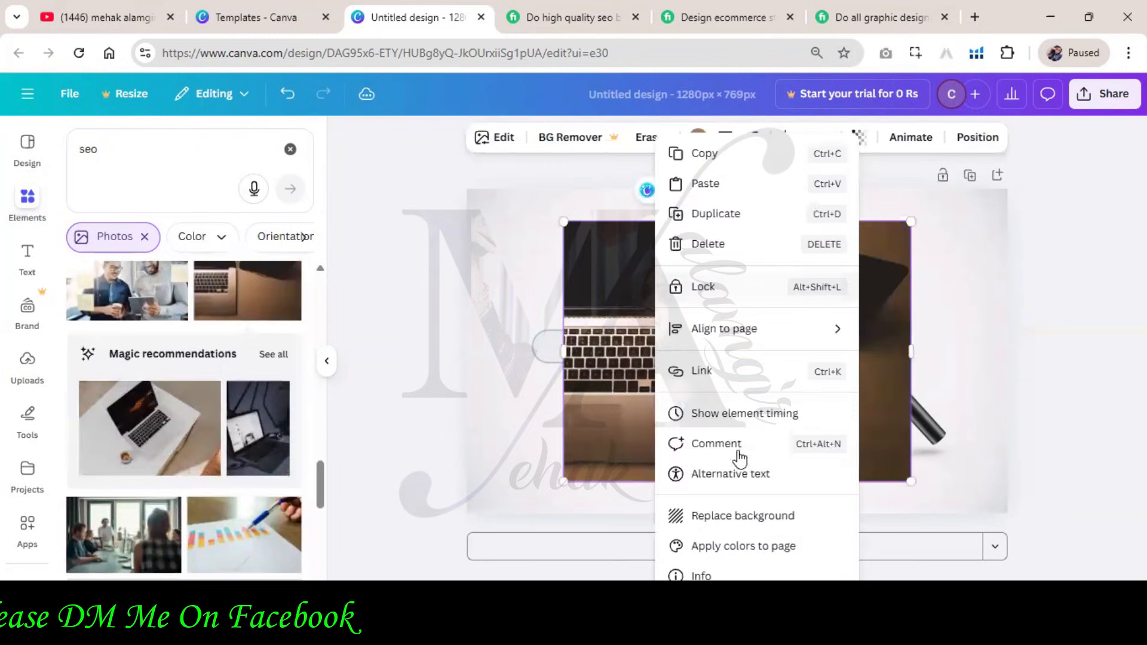
pyautogui.click(775, 514)
# Step: Replace the page background with the SEO letters photo showing a keyboard, sticky notes and a magnifying glass
pyautogui.scroll(-4, 263, 284)
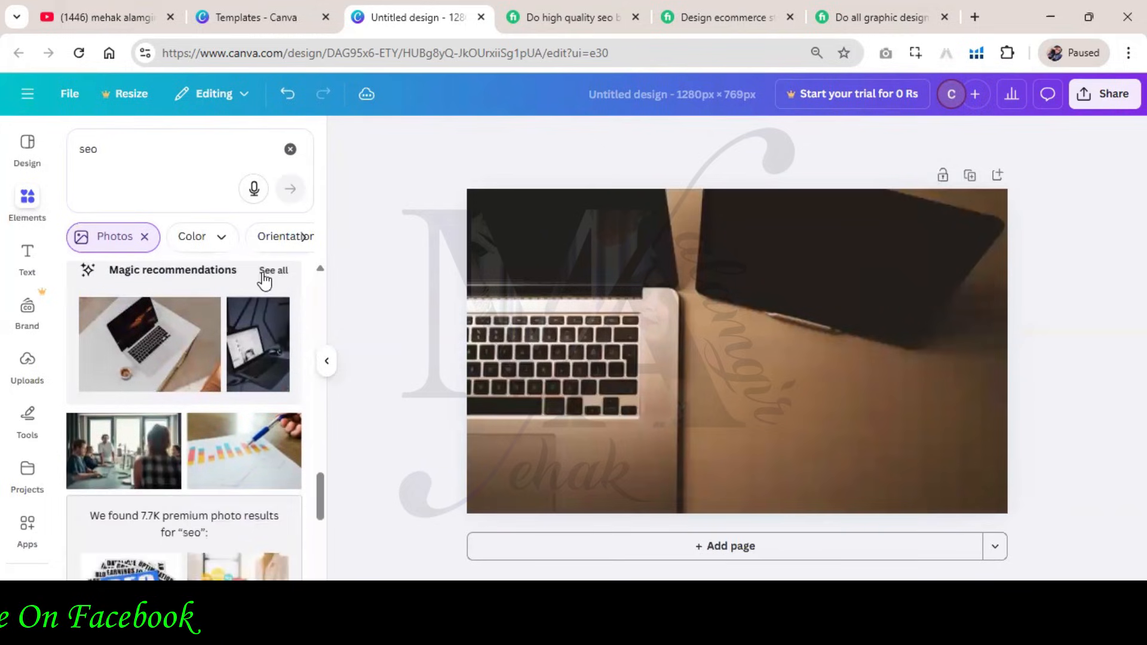
pyautogui.scroll(-10, 269, 277)
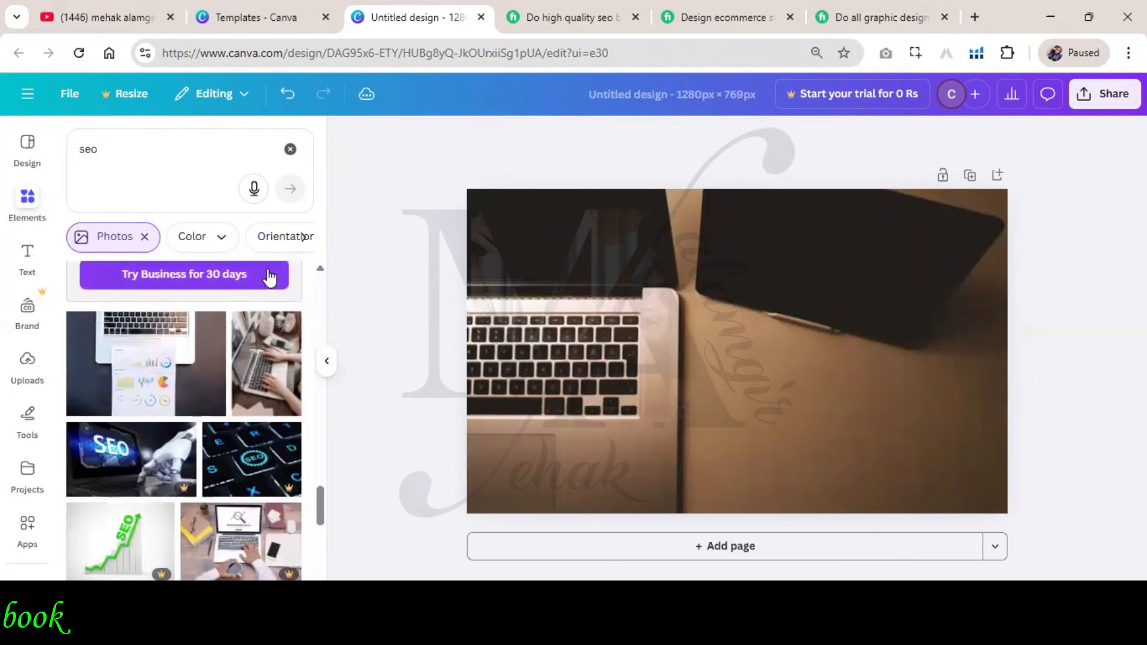
pyautogui.scroll(-2, 271, 274)
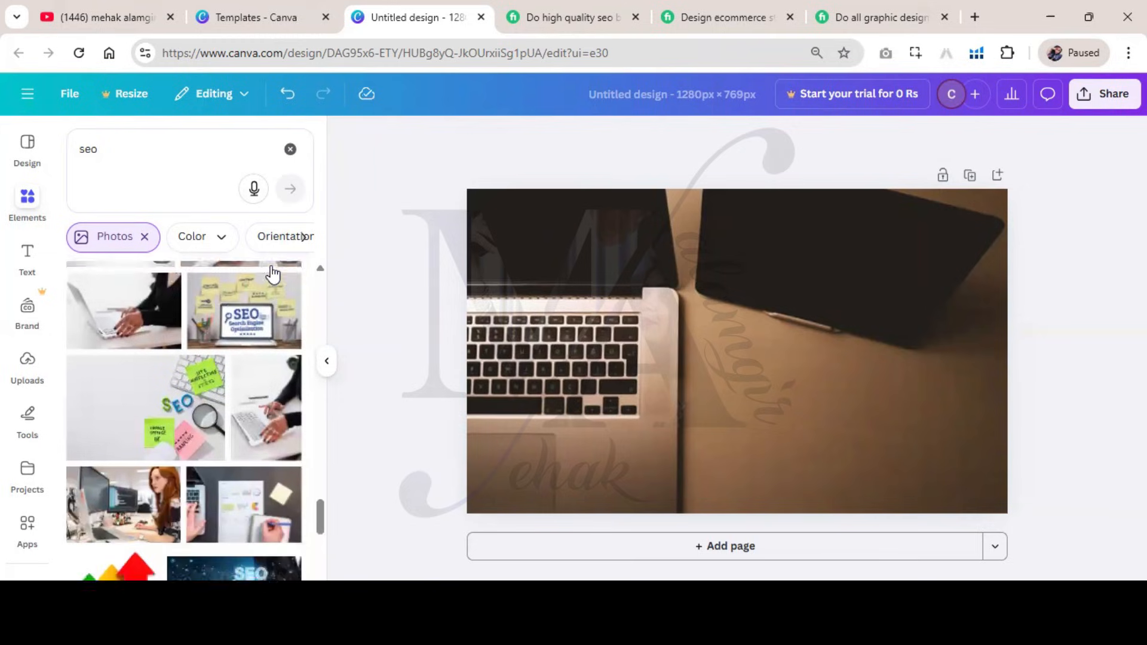
pyautogui.click(178, 371)
pyautogui.rightClick(733, 300)
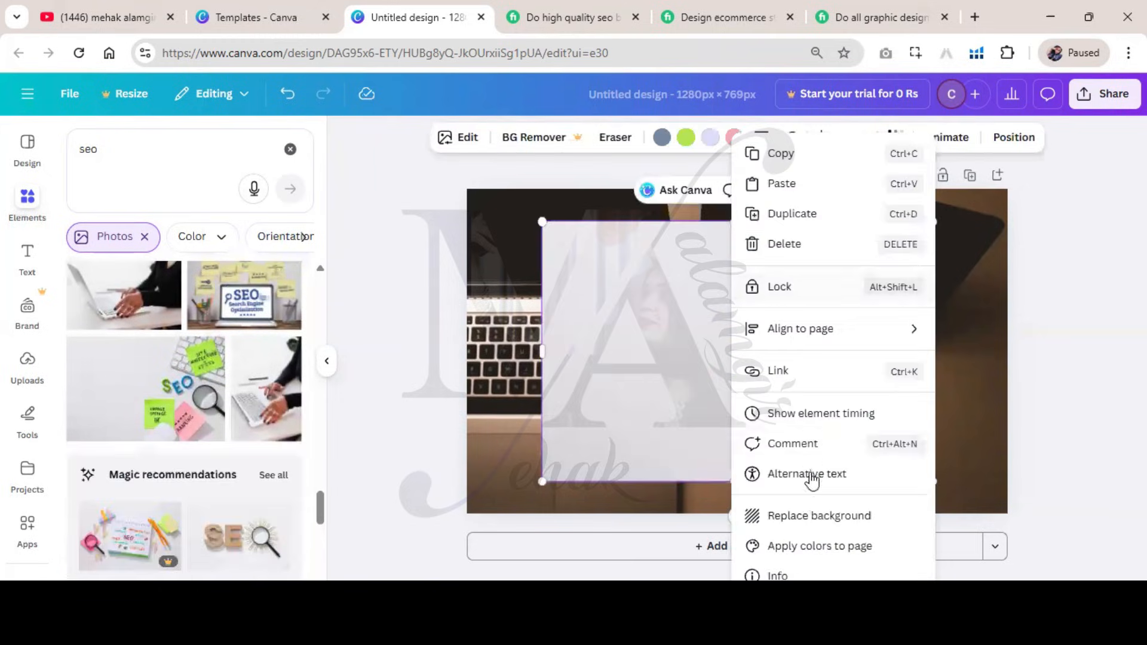
pyautogui.click(865, 520)
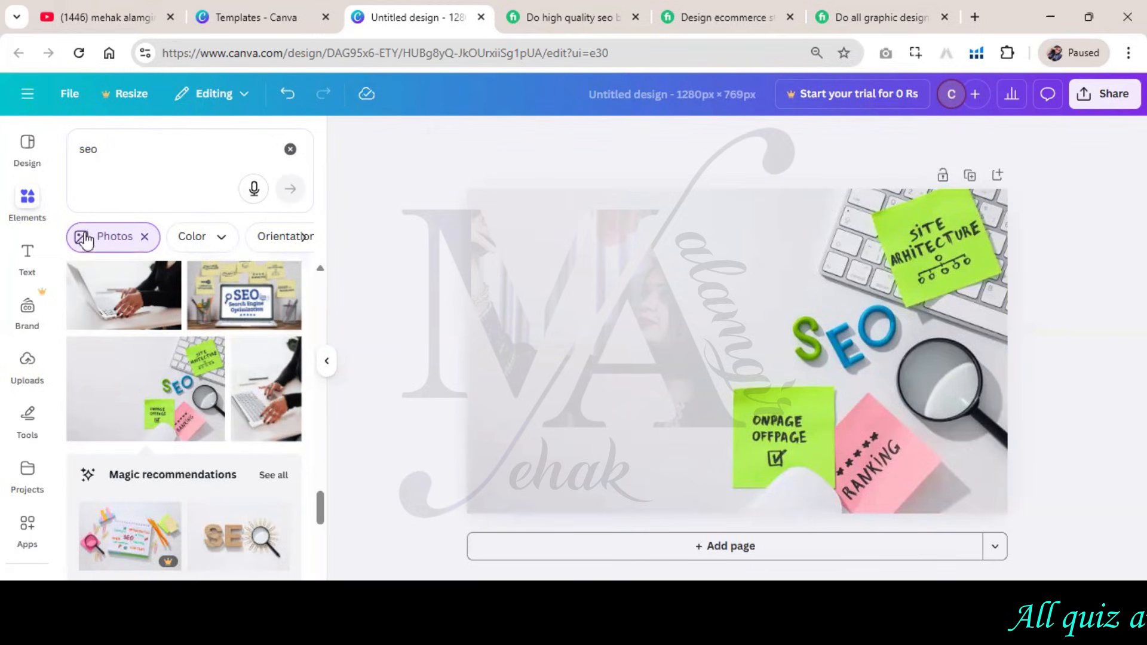
# Step: Remove the photo filter from the "seo" results and show all matching graphics instead
pyautogui.click(147, 238)
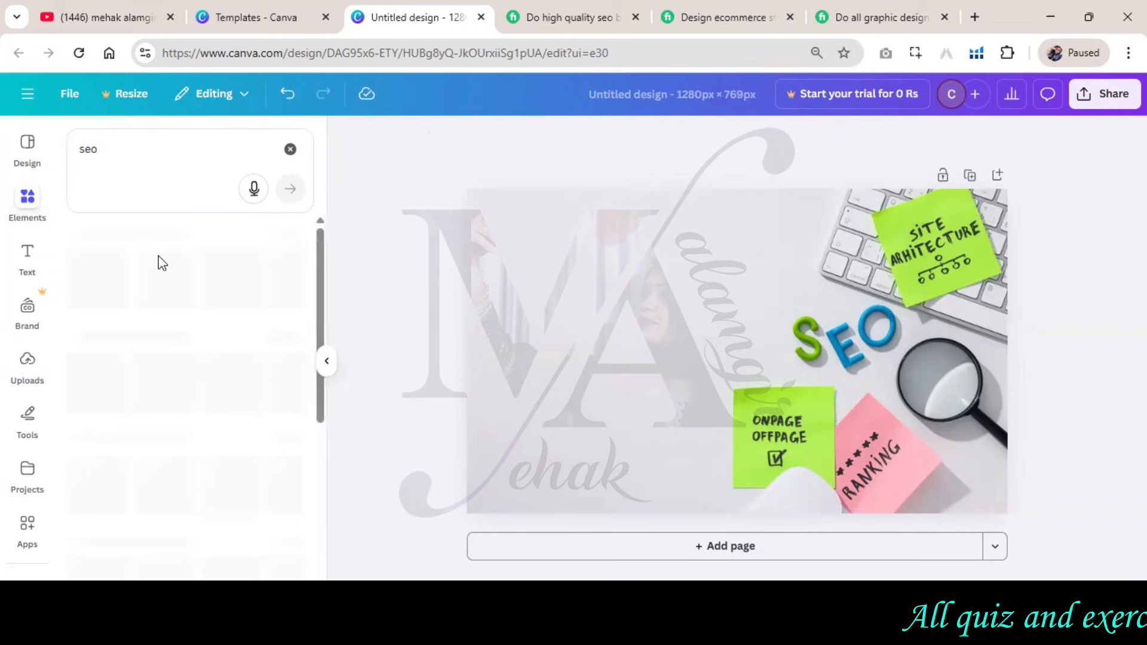
pyautogui.click(179, 143)
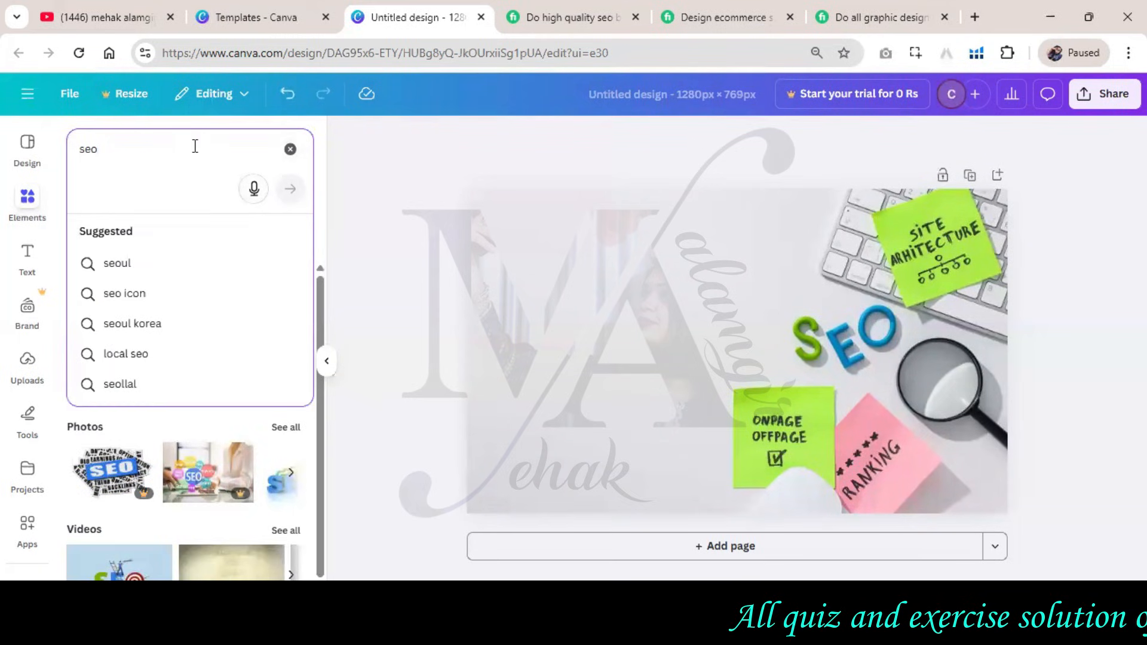
pyautogui.click(323, 448)
pyautogui.click(296, 325)
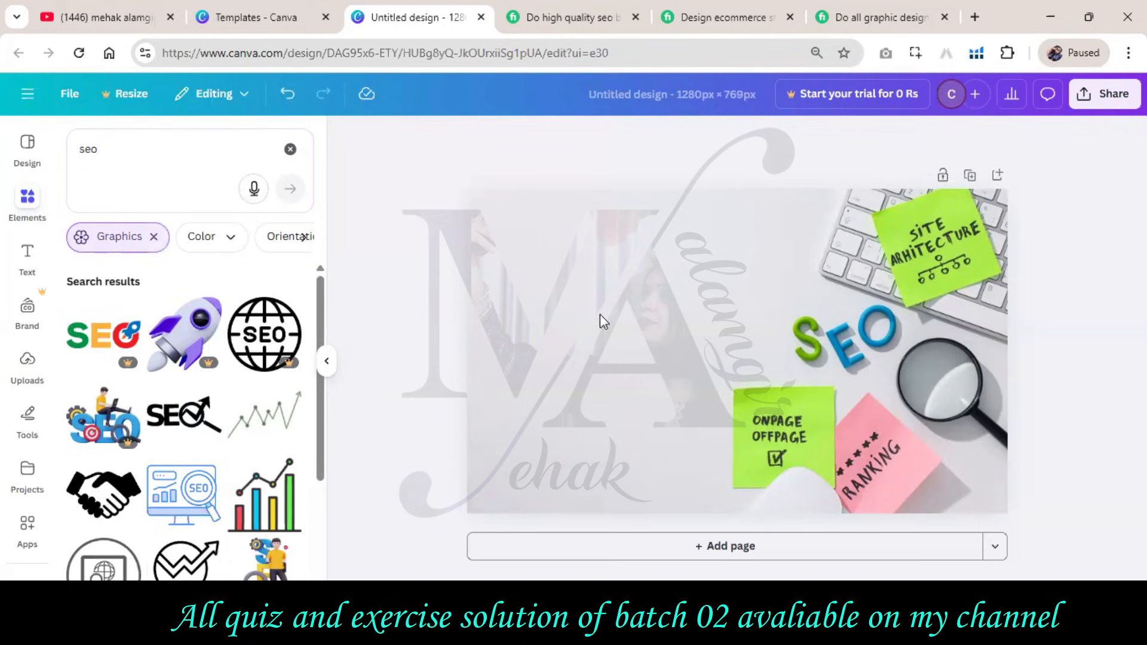
# Step: Add the coloured bar chart graphic with a trend line, shrink it and place it in the page's lower-right corner
pyautogui.click(256, 515)
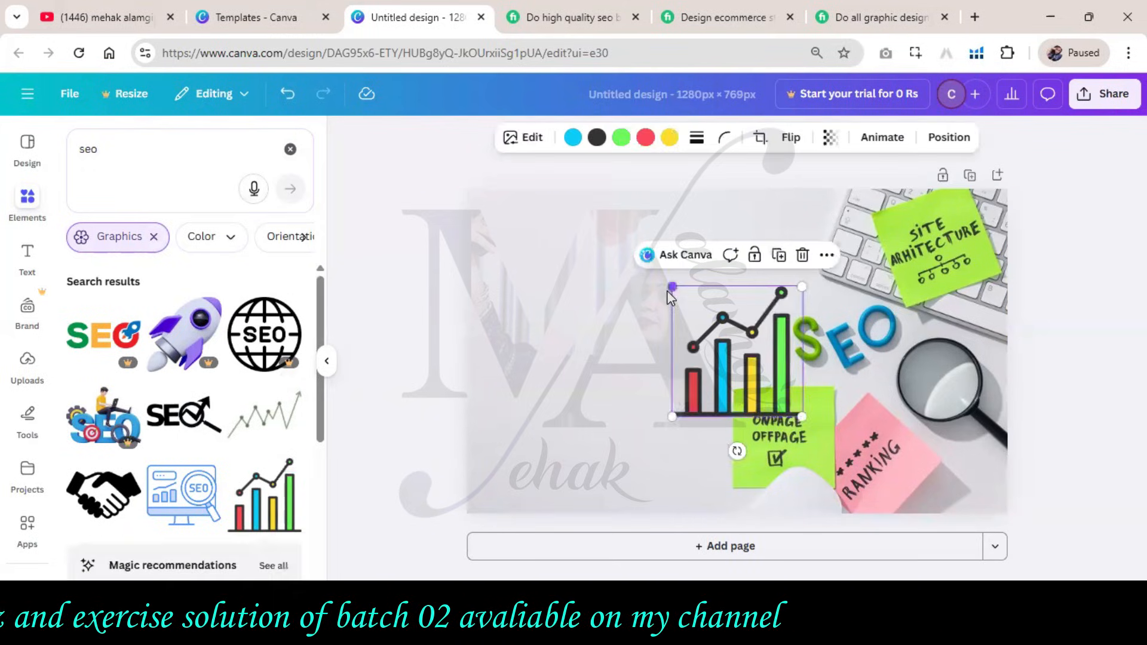
pyautogui.moveTo(672, 287); pyautogui.dragTo(717, 326)
pyautogui.moveTo(740, 379); pyautogui.dragTo(925, 472)
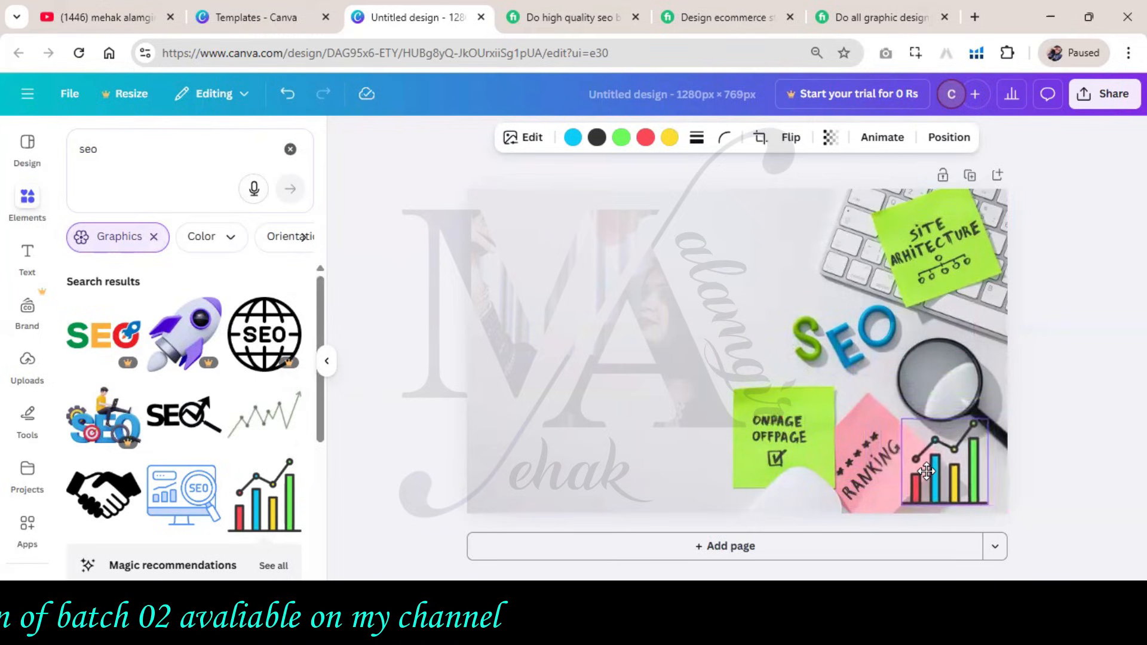
# Step: Add the gradient chain link graphic, shrink it and place it over the magnifying glass lens in the background photo
pyautogui.scroll(-5, 278, 356)
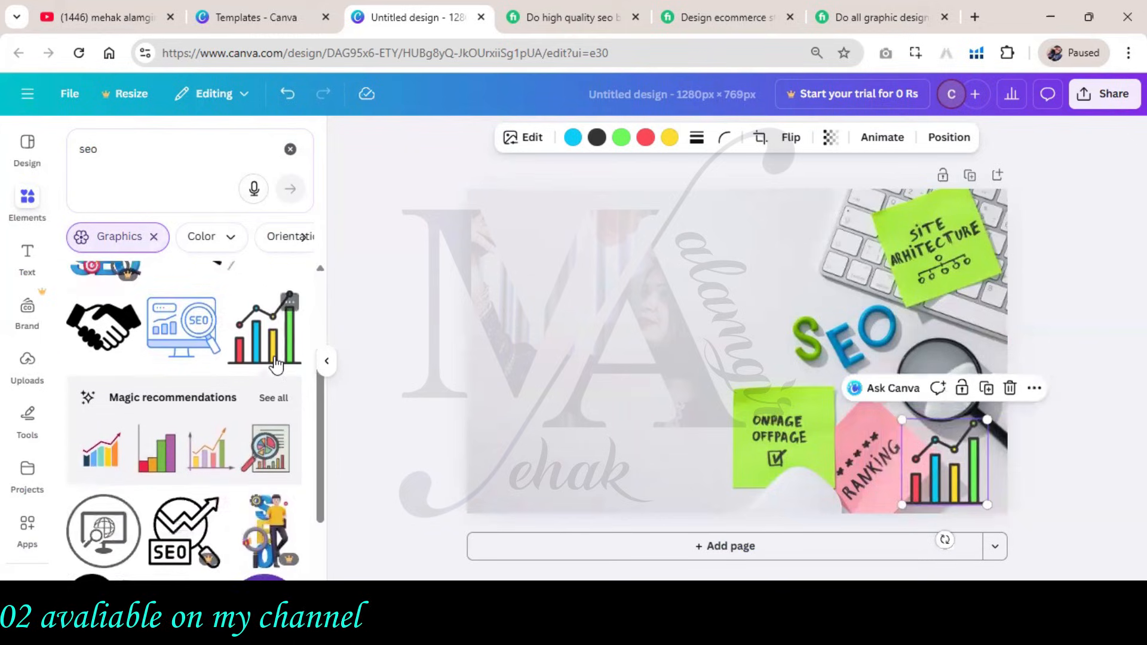
pyautogui.scroll(-2, 278, 357)
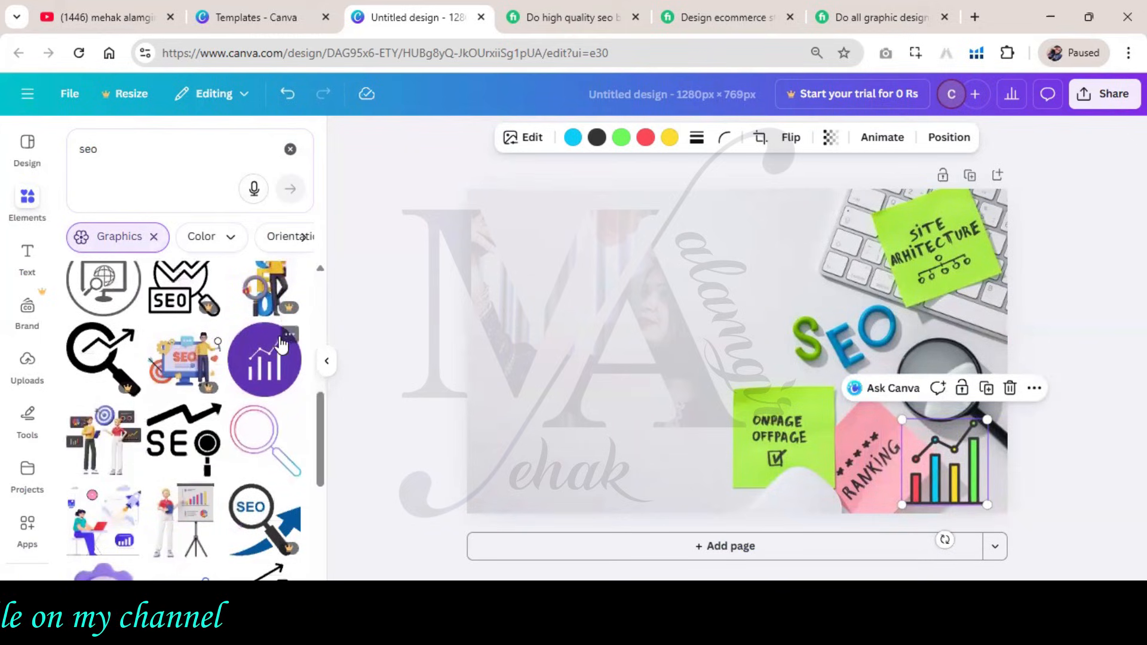
pyautogui.scroll(-2, 282, 344)
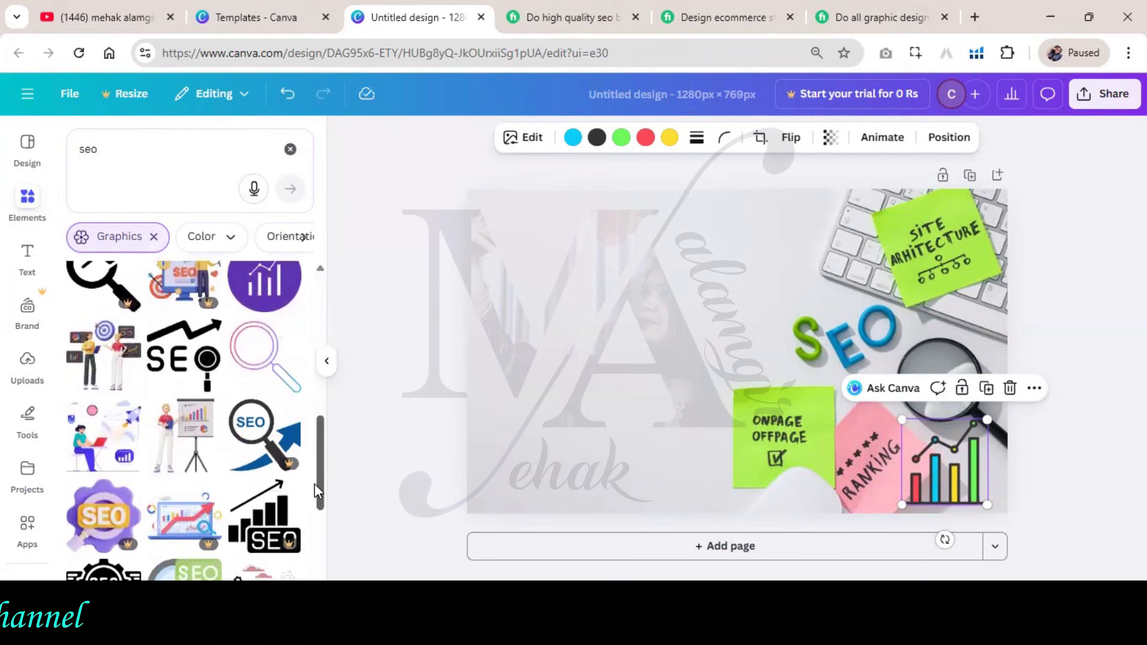
pyautogui.scroll(-5, 232, 343)
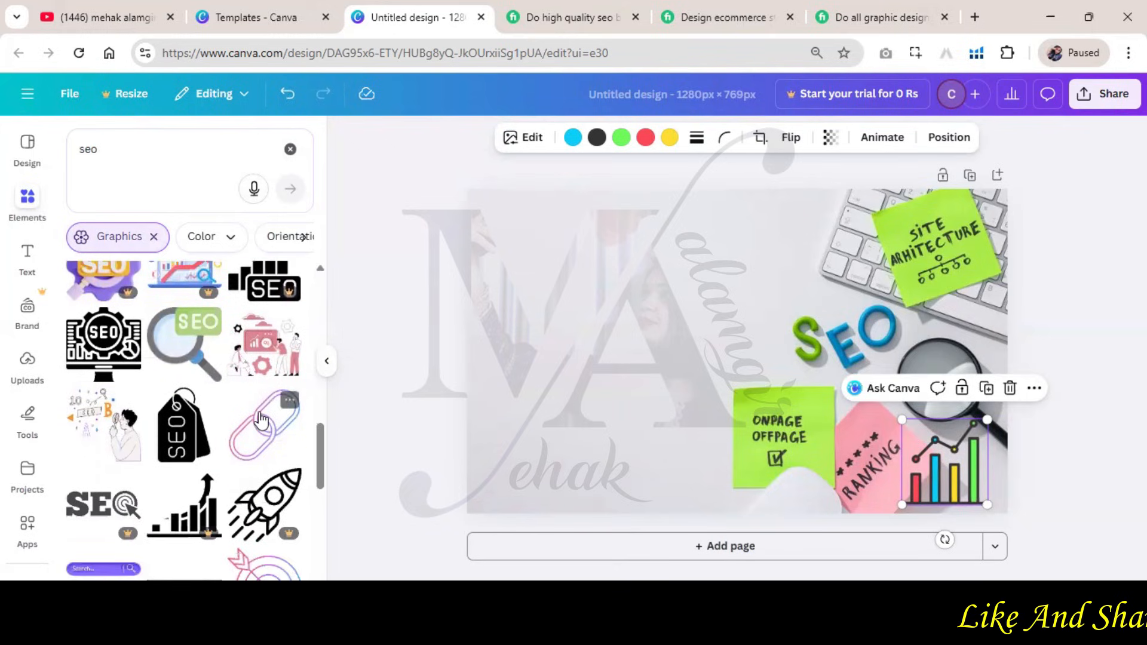
pyautogui.click(261, 420)
pyautogui.moveTo(670, 277); pyautogui.dragTo(980, 350)
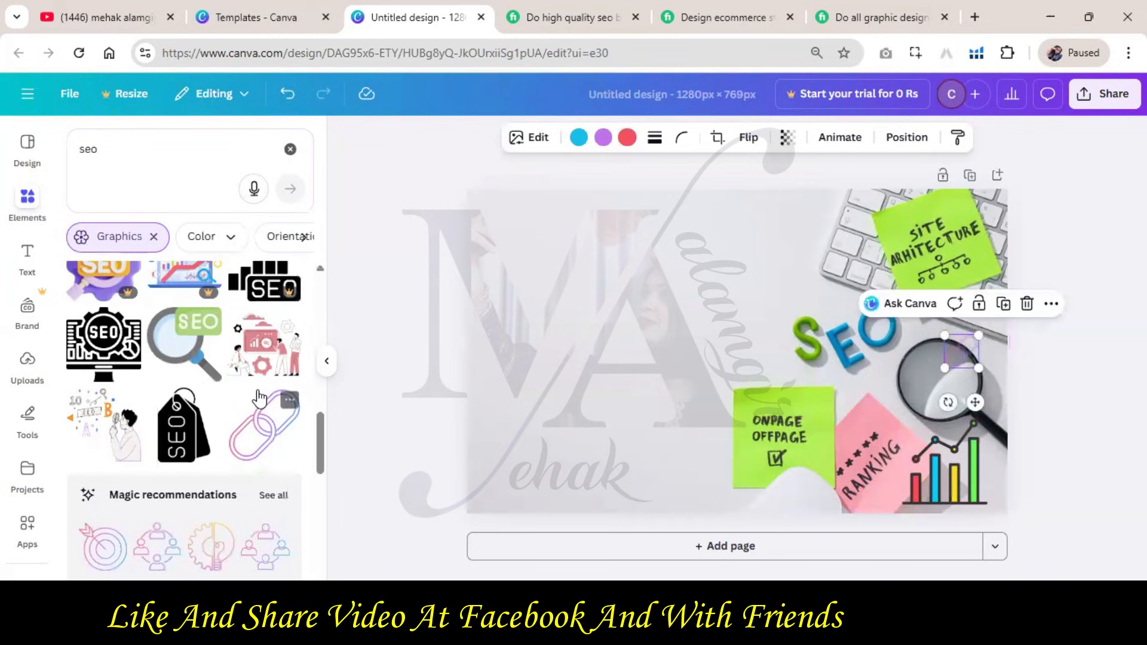
# Step: Add the gradient WWW globe graphic, shrink it to a small icon and place it in the page's upper-left corner
pyautogui.scroll(-5, 259, 388)
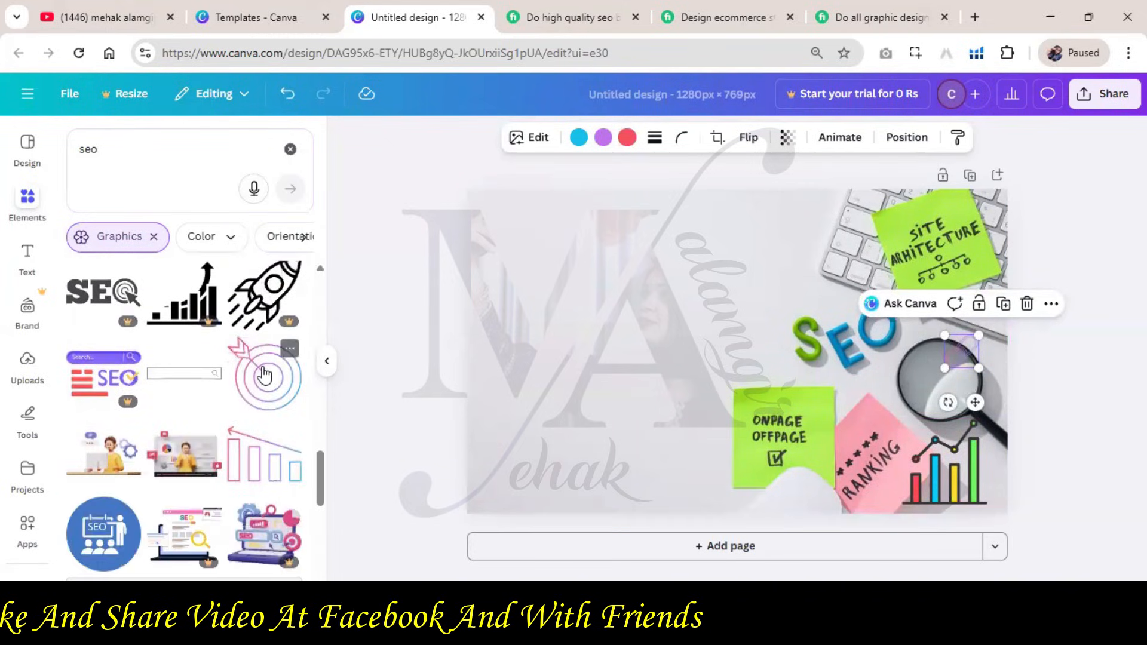
pyautogui.scroll(-2, 267, 373)
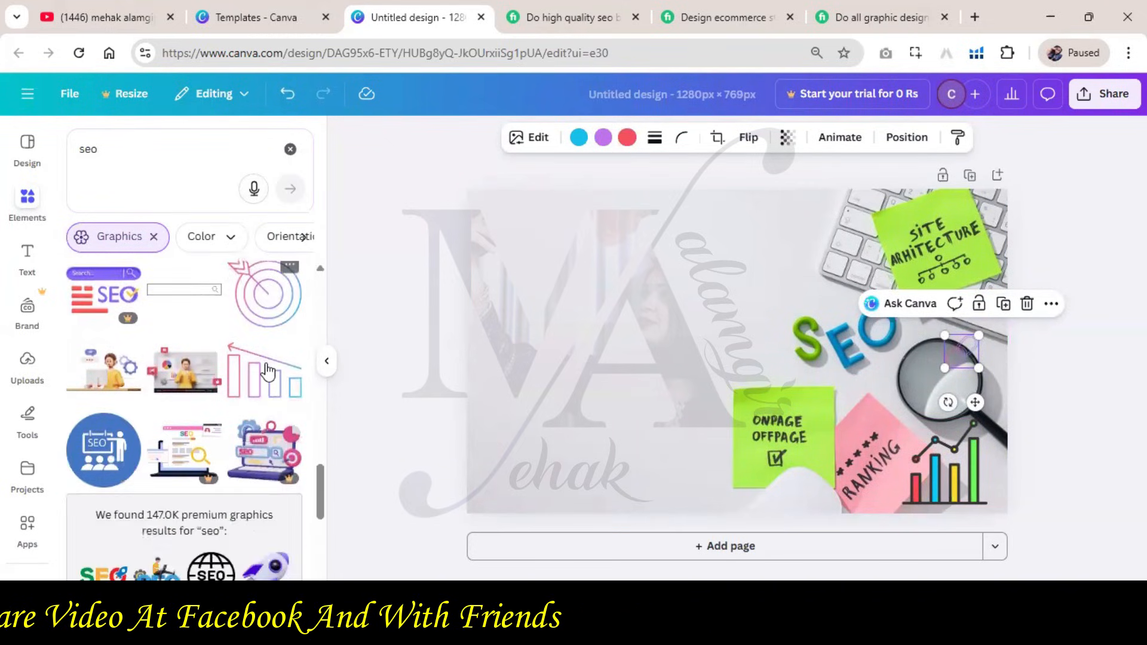
pyautogui.scroll(-6, 267, 371)
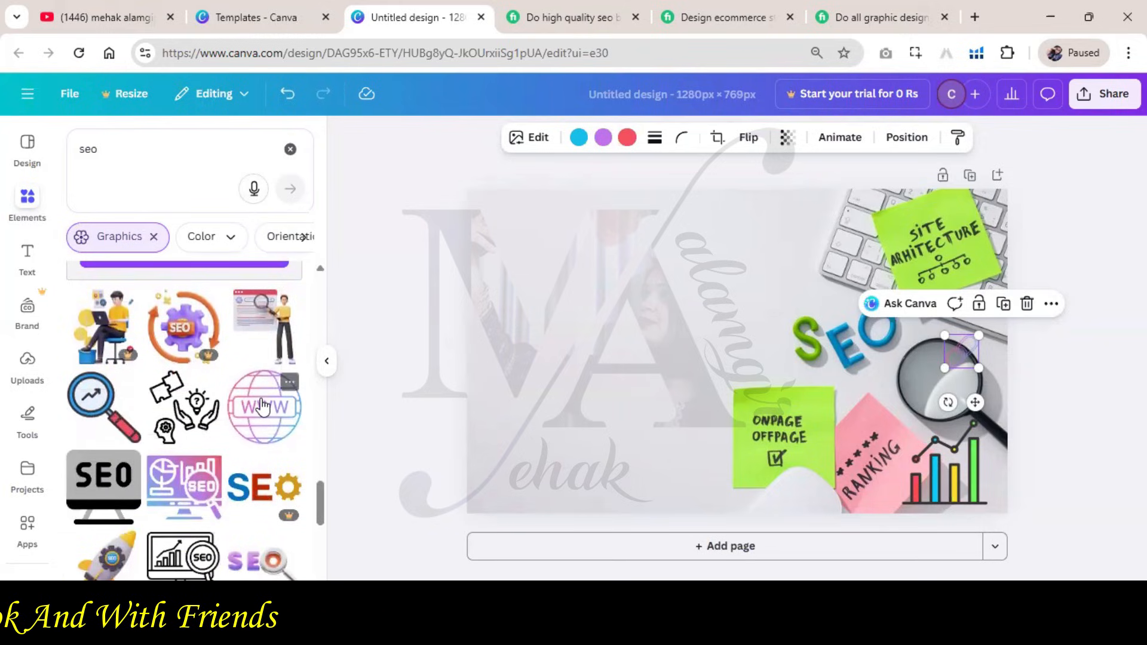
pyautogui.click(264, 404)
pyautogui.moveTo(673, 287); pyautogui.dragTo(519, 213)
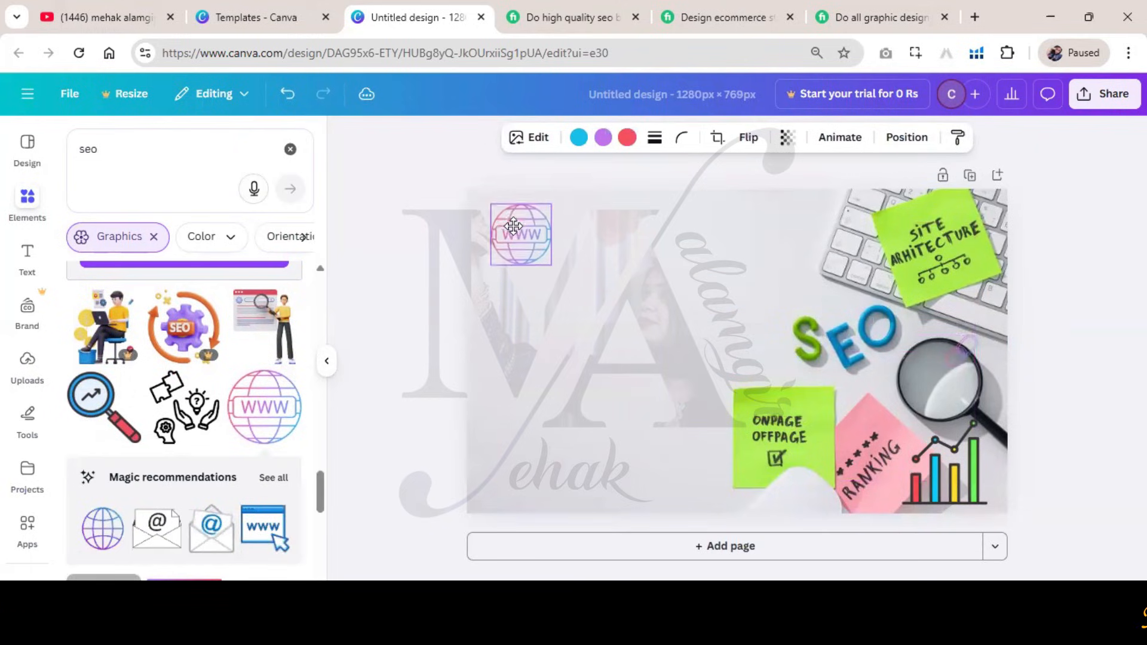
pyautogui.moveTo(548, 263); pyautogui.dragTo(518, 229)
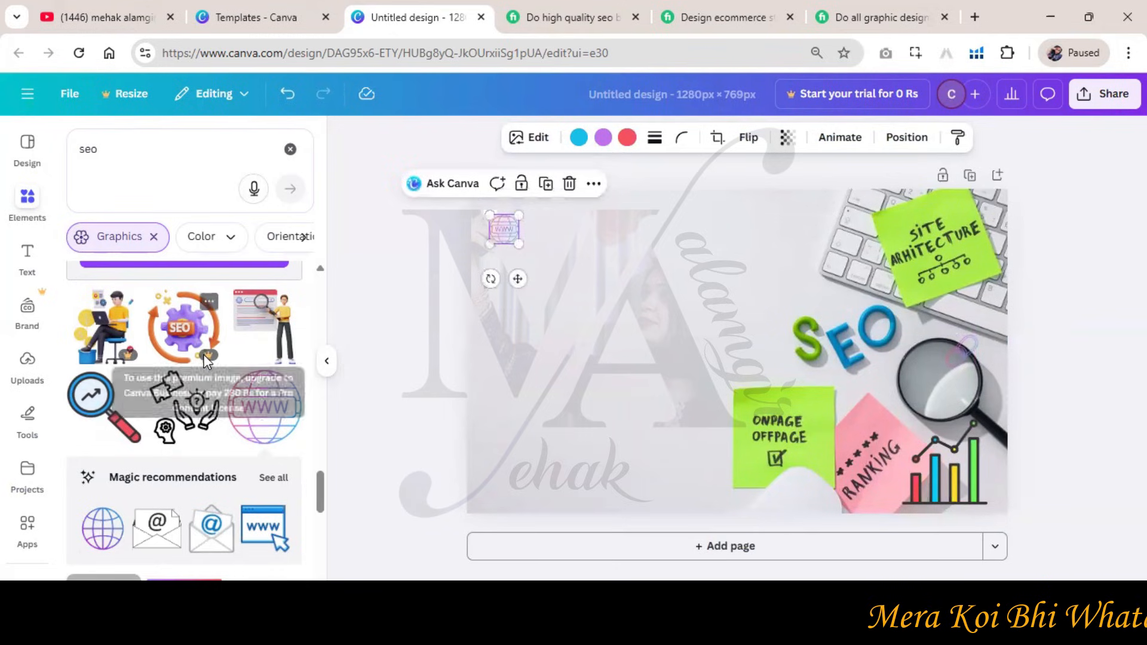
# Step: Add the yellow round graphic of a web page with a chart, shrink it and place it in the page's upper-left corner
pyautogui.scroll(-5, 211, 351)
pyautogui.scroll(-10, 210, 351)
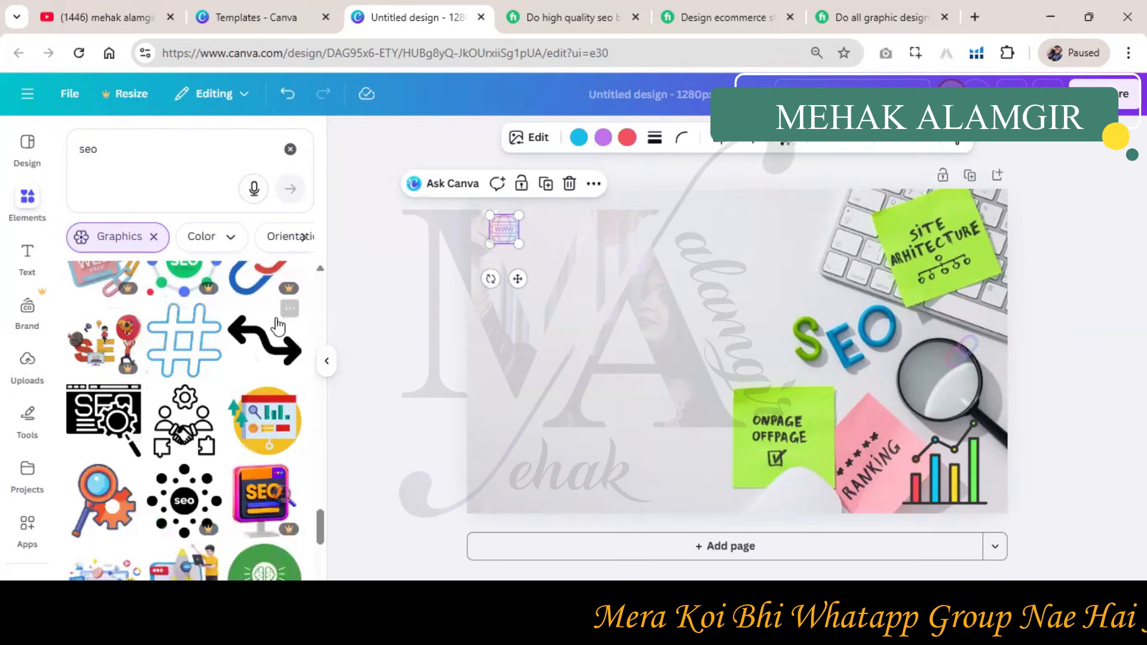
pyautogui.scroll(-2, 288, 325)
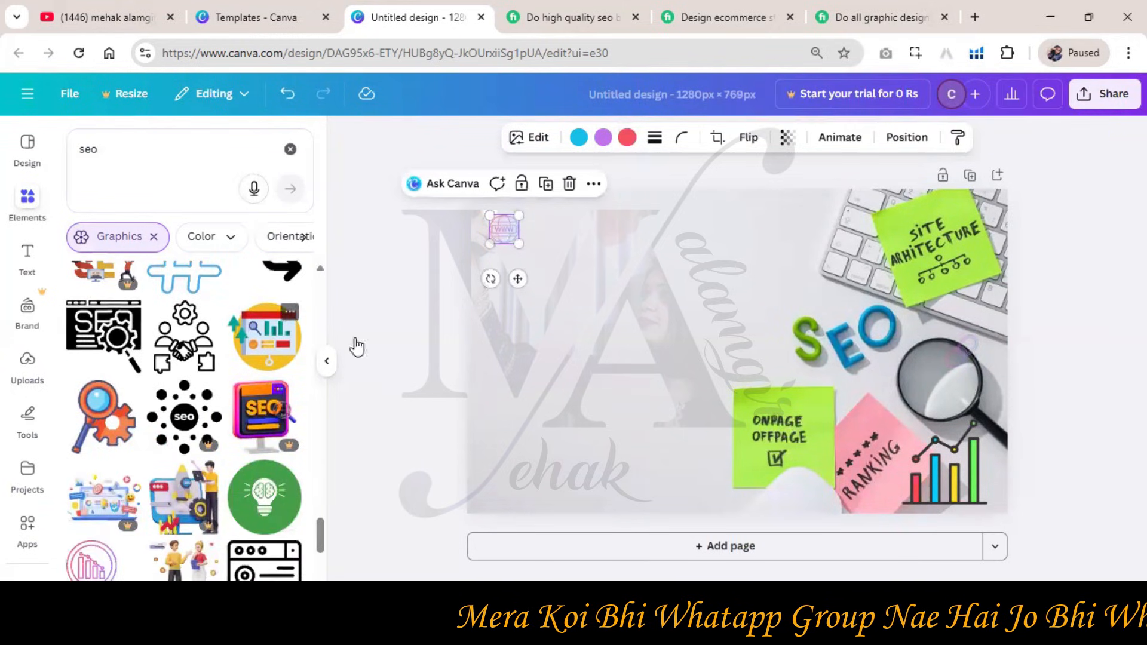
pyautogui.click(266, 335)
pyautogui.moveTo(693, 302); pyautogui.dragTo(520, 247)
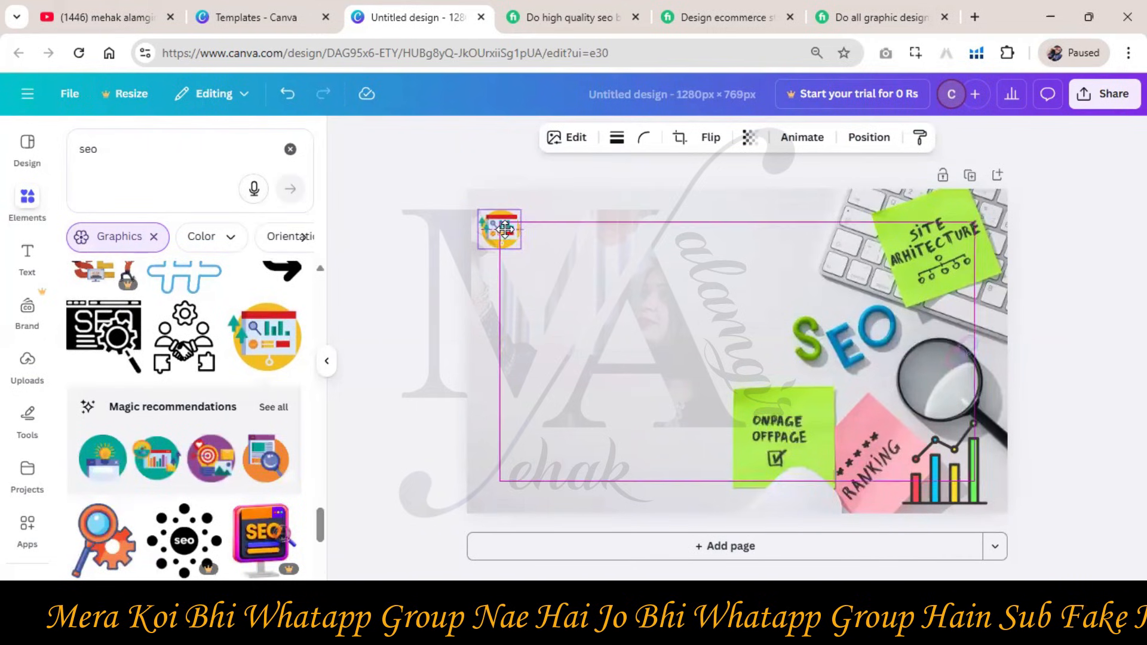
pyautogui.click(428, 285)
pyautogui.scroll(-8, 273, 322)
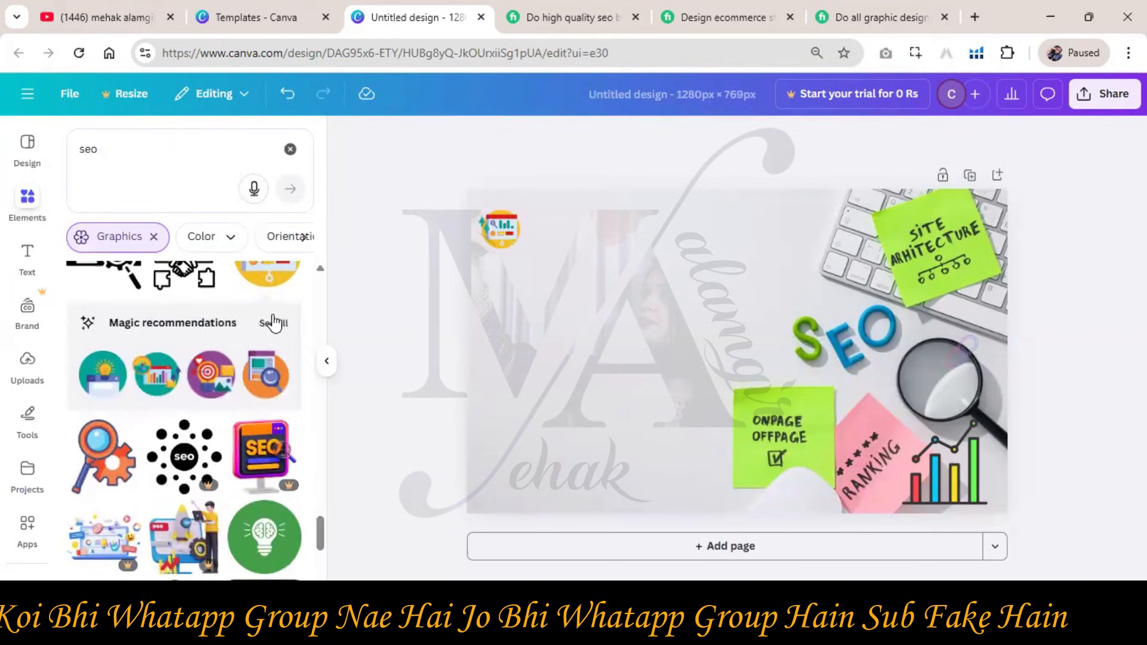
pyautogui.scroll(-8, 277, 311)
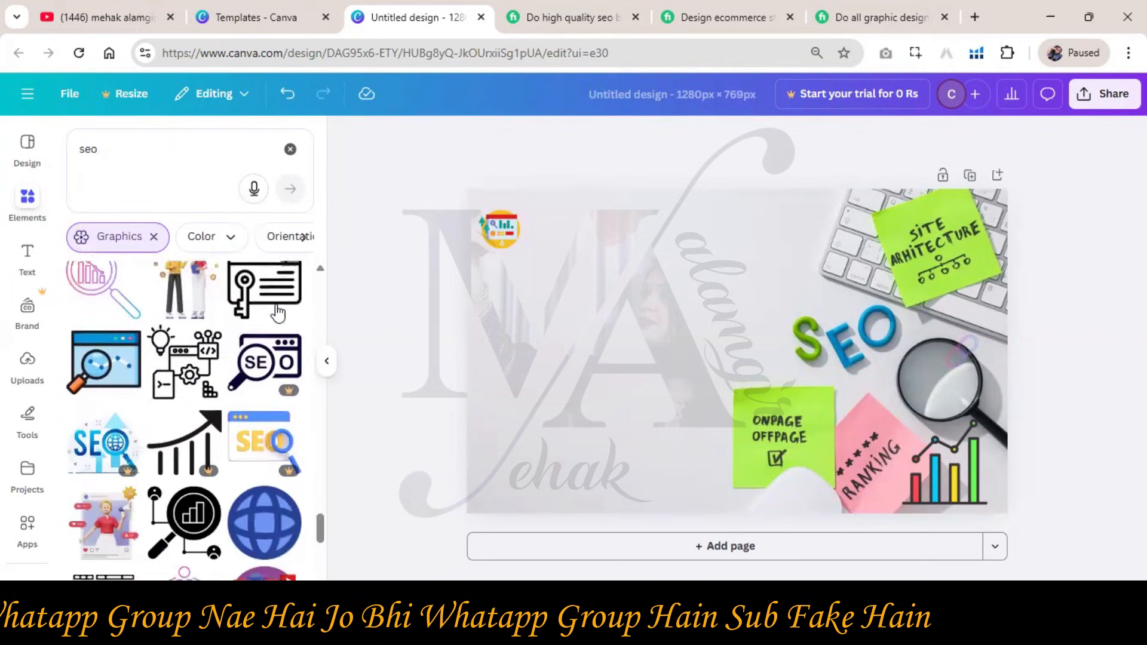
pyautogui.scroll(-6, 279, 309)
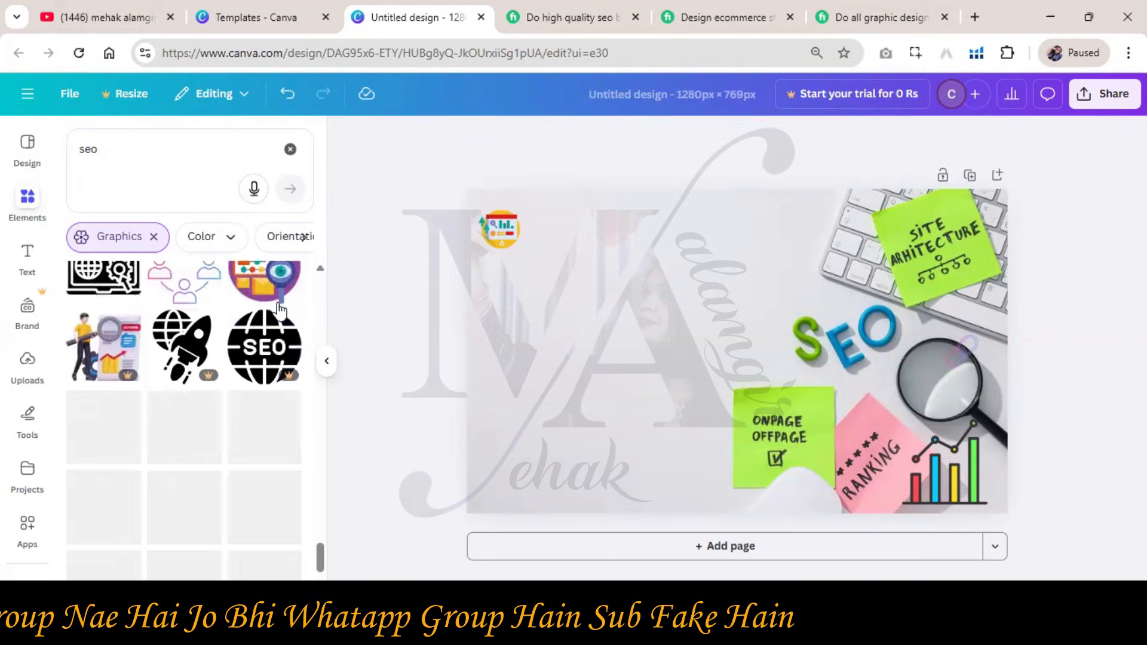
# Step: Look up the gig title in the Word document and add a Canva heading reading "I will do the best SEO services for your website/blog"
pyautogui.hotkey('alt', 'Tab')
pyautogui.scroll(10, 609, 373)
pyautogui.scroll(5, 672, 394)
pyautogui.scroll(-10, 672, 392)
pyautogui.scroll(-1, 675, 387)
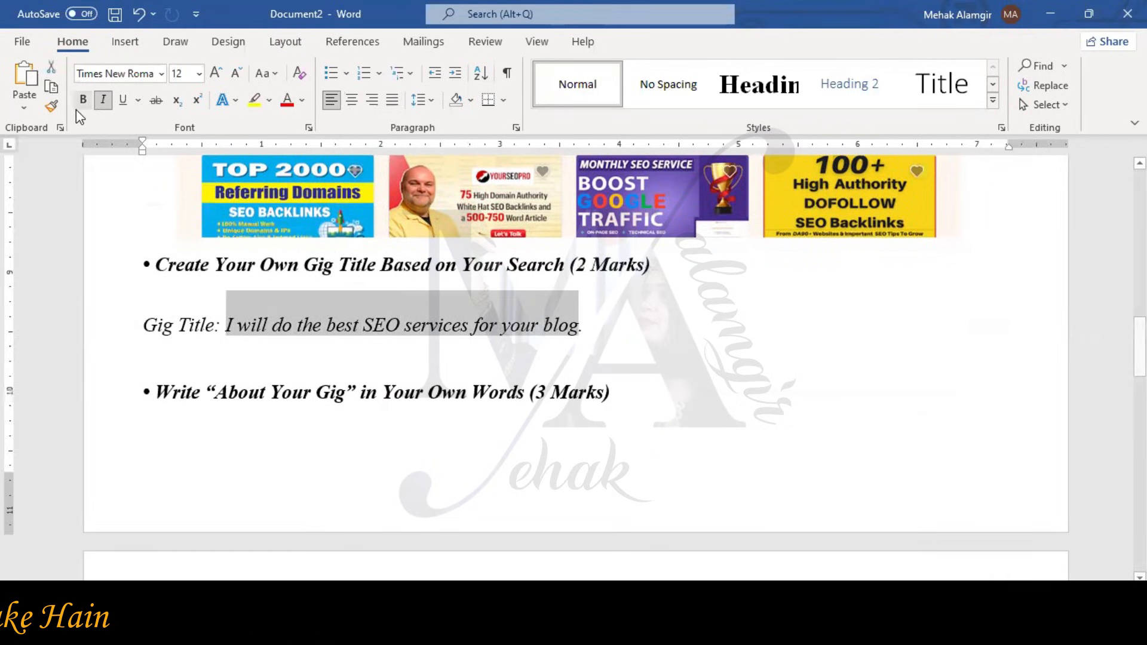
pyautogui.click(279, 538)
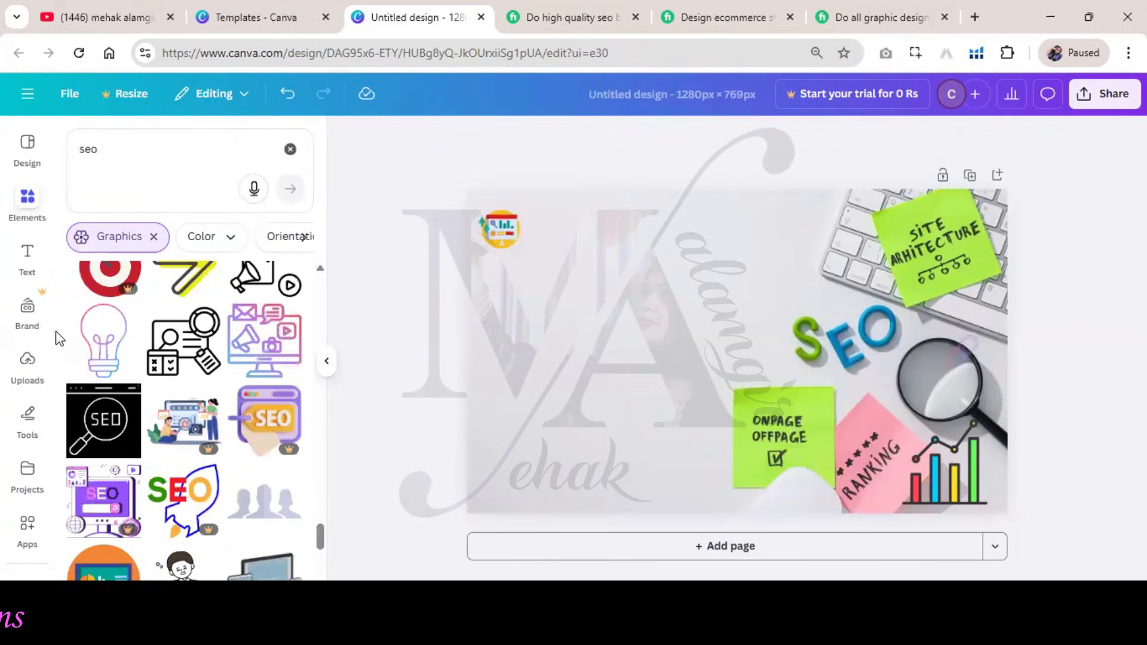
pyautogui.click(38, 258)
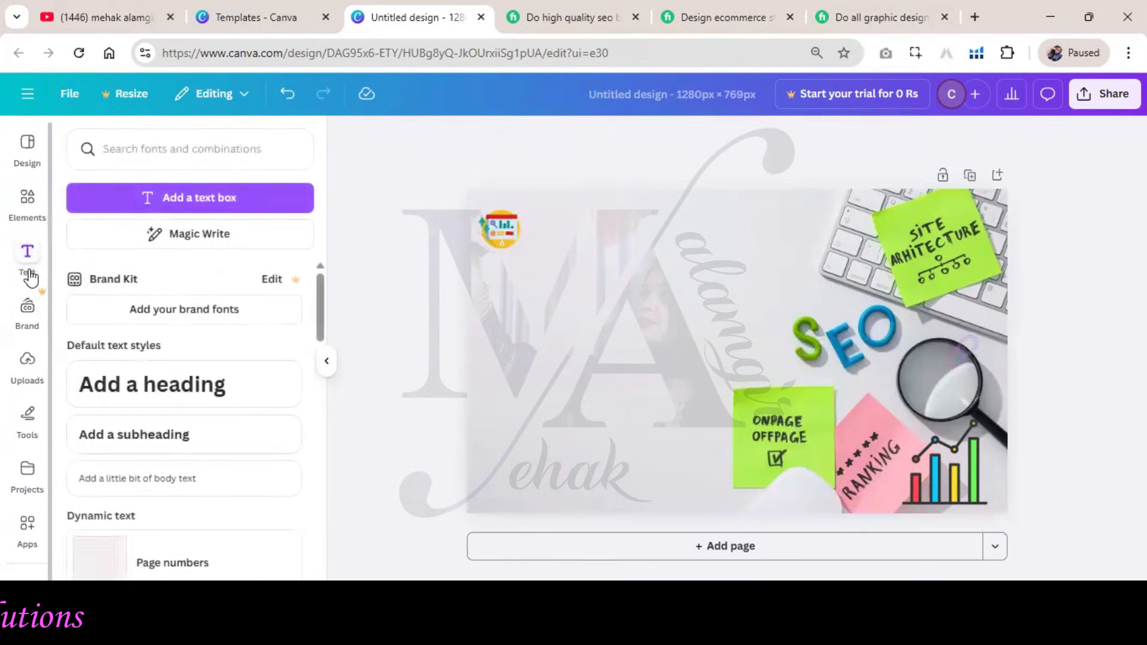
pyautogui.click(227, 395)
pyautogui.write('I will do the best SEO services for your blog')
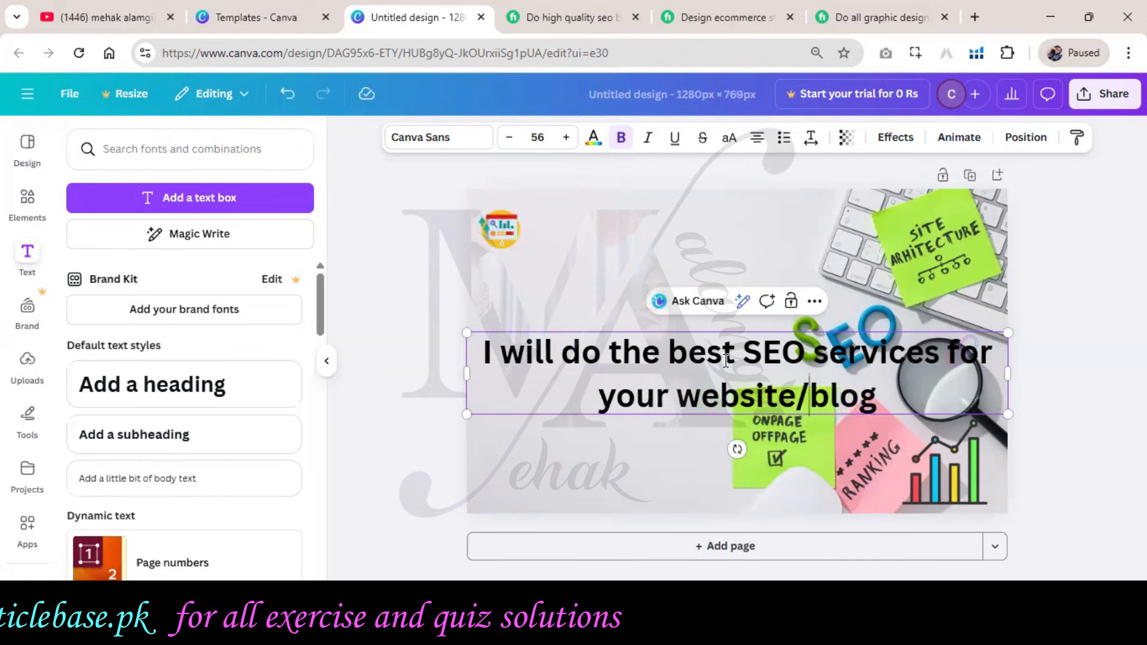
# Step: Set the whole heading in the Anton font and reduce its size to 45
pyautogui.hotkey('ctrl', 'a')
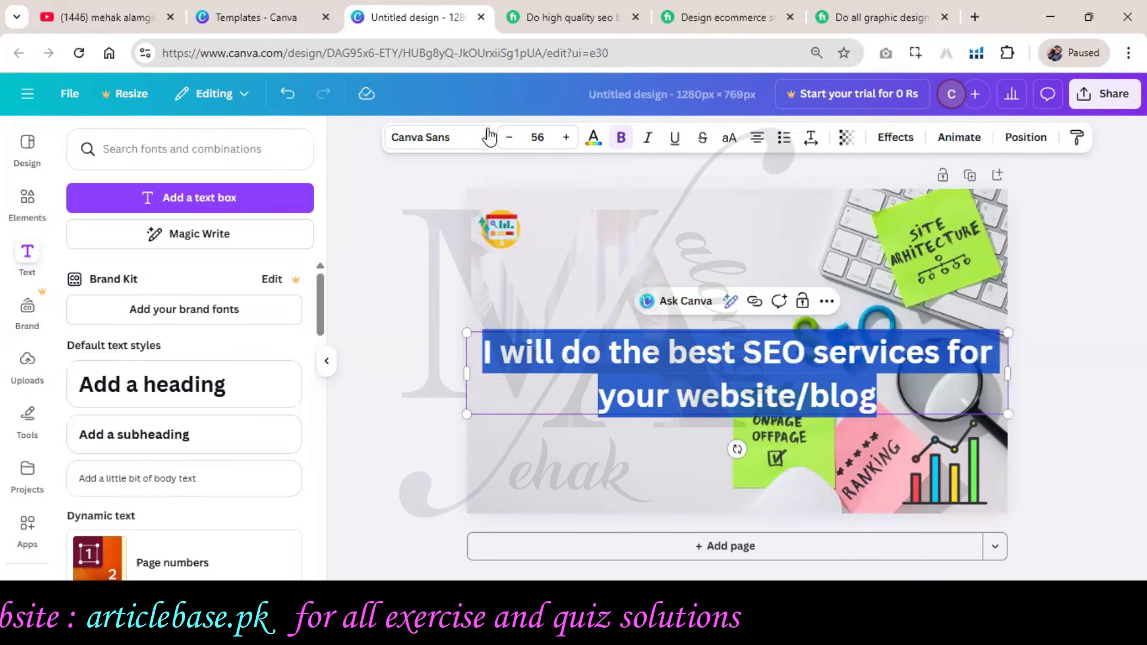
pyautogui.click(475, 137)
pyautogui.click(178, 414)
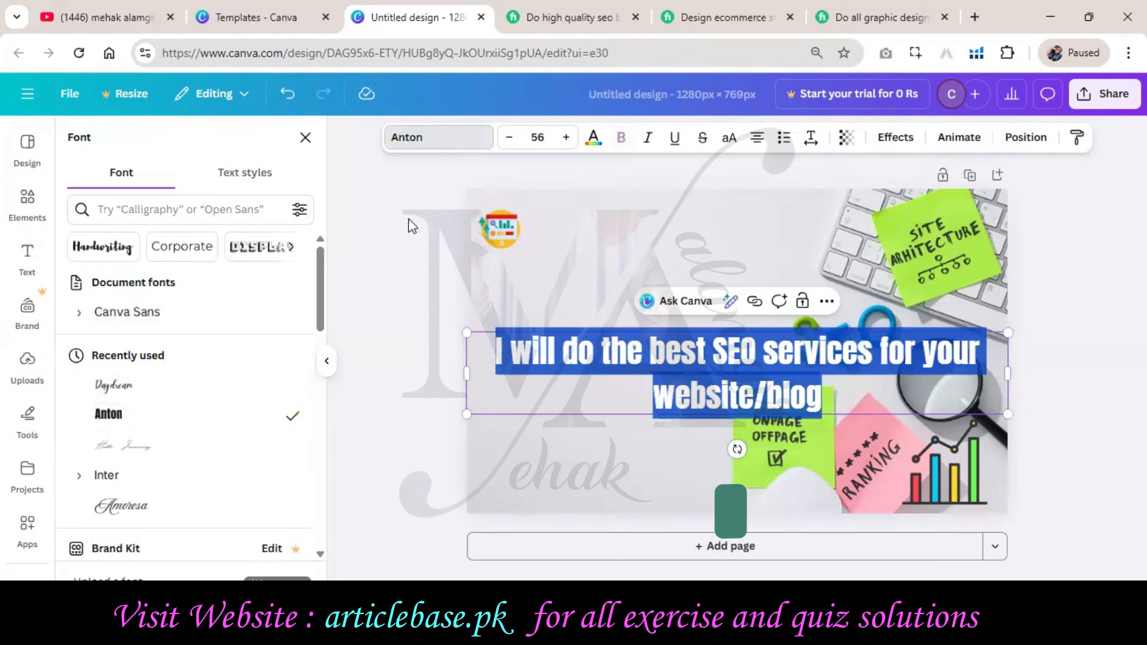
pyautogui.click(510, 138)
pyautogui.click(510, 137)
pyautogui.click(510, 137)
# Step: Break the heading into two lines before "for your website/blog" and align the text left
pyautogui.click(736, 355)
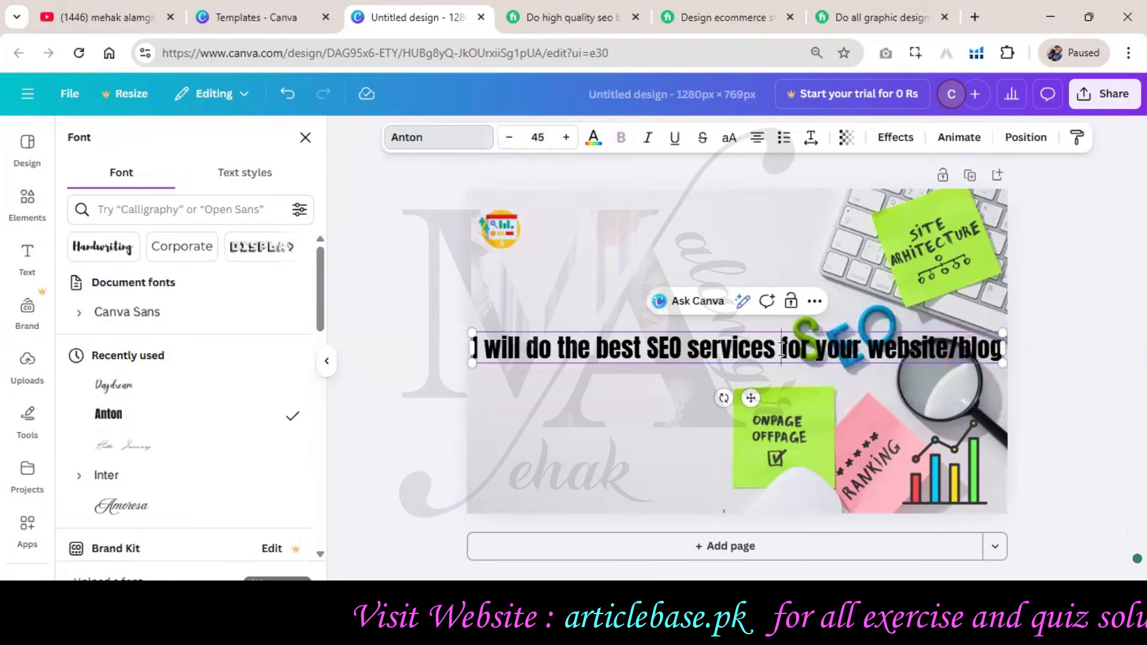
pyautogui.press('Right')
pyautogui.press('Right')
pyautogui.press('Right')
pyautogui.press('Right')
pyautogui.press('Return')
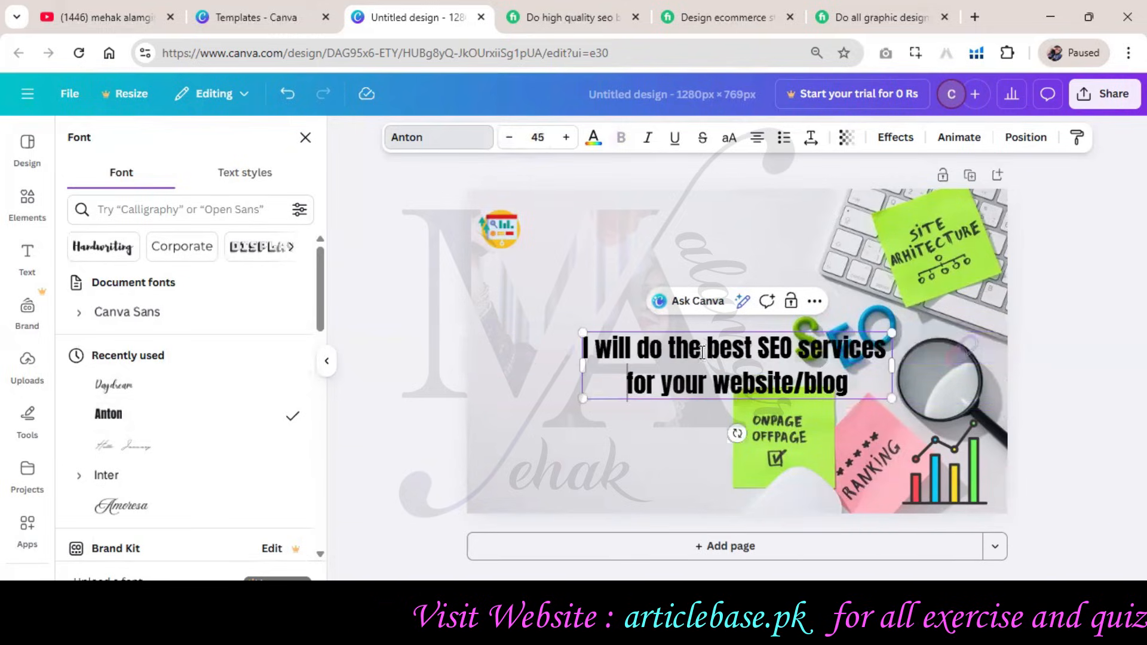
pyautogui.click(757, 137)
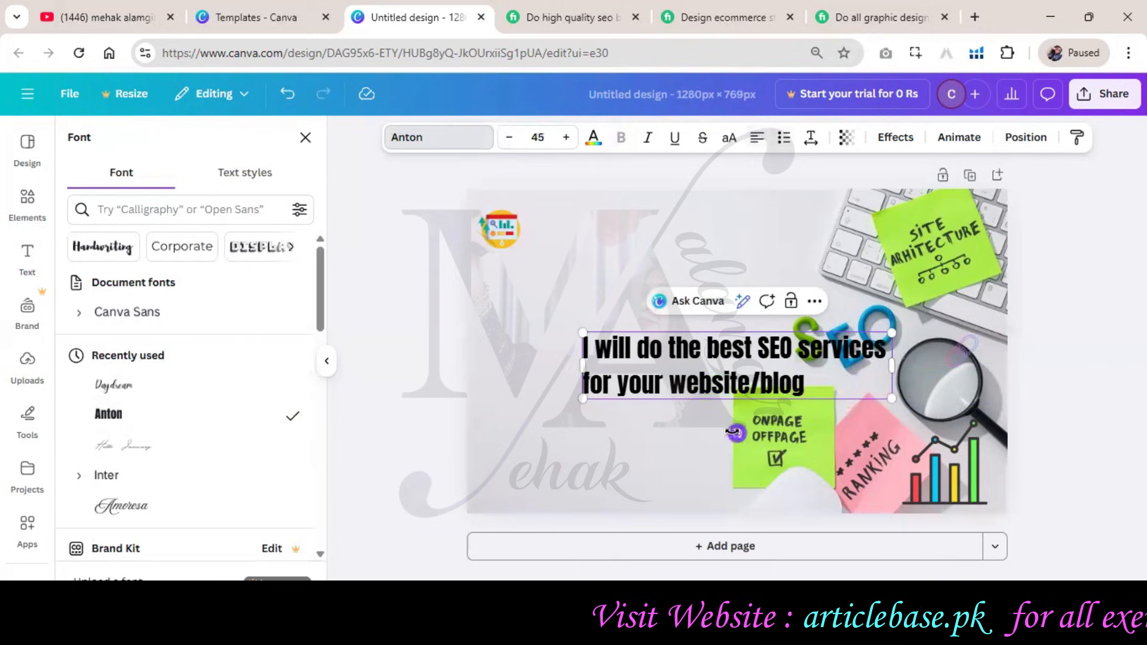
# Step: Move the heading to the top of the page beside the round web page graphic, narrow its text box slightly and justify the text
pyautogui.moveTo(618, 357); pyautogui.dragTo(568, 213)
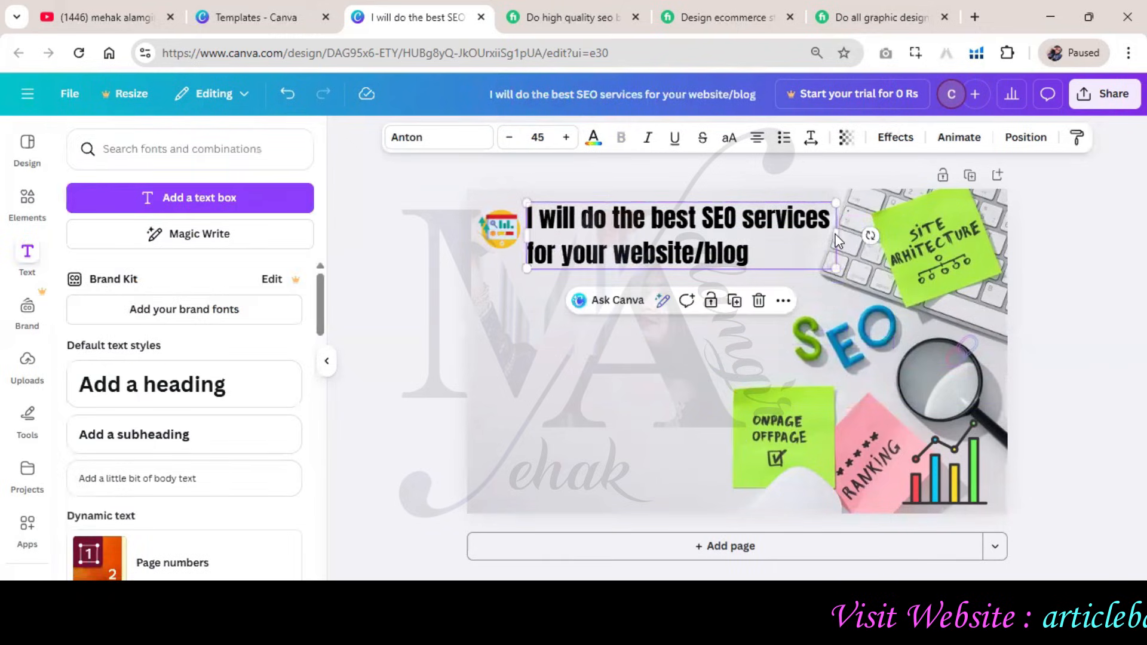
pyautogui.moveTo(837, 234); pyautogui.dragTo(823, 244)
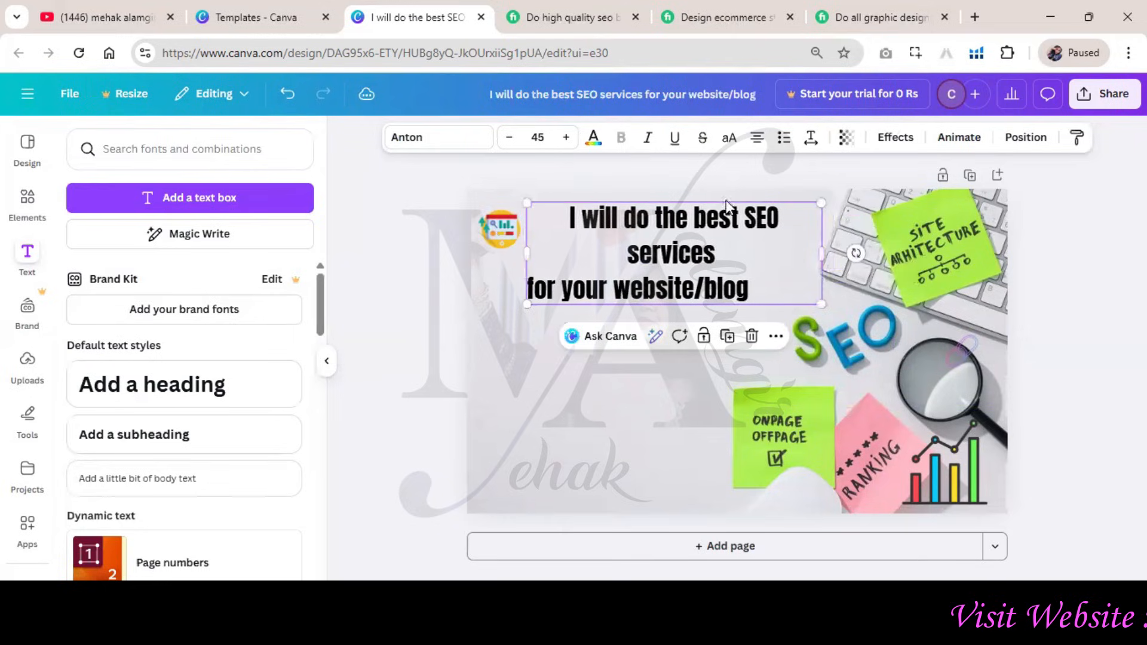
pyautogui.click(757, 139)
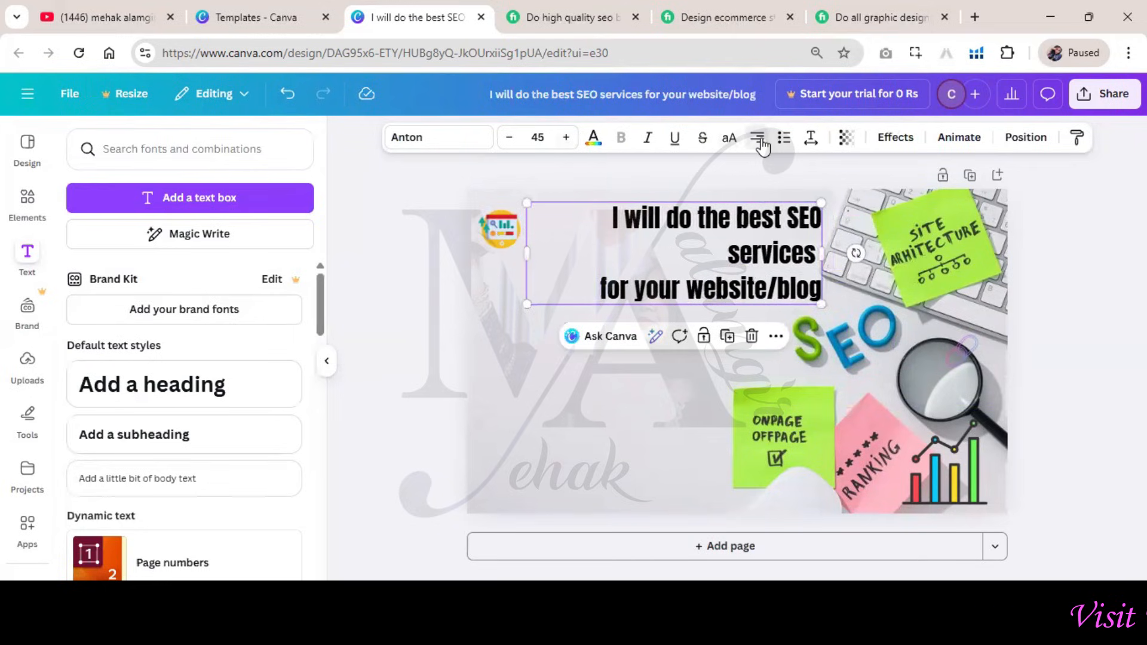
pyautogui.click(757, 139)
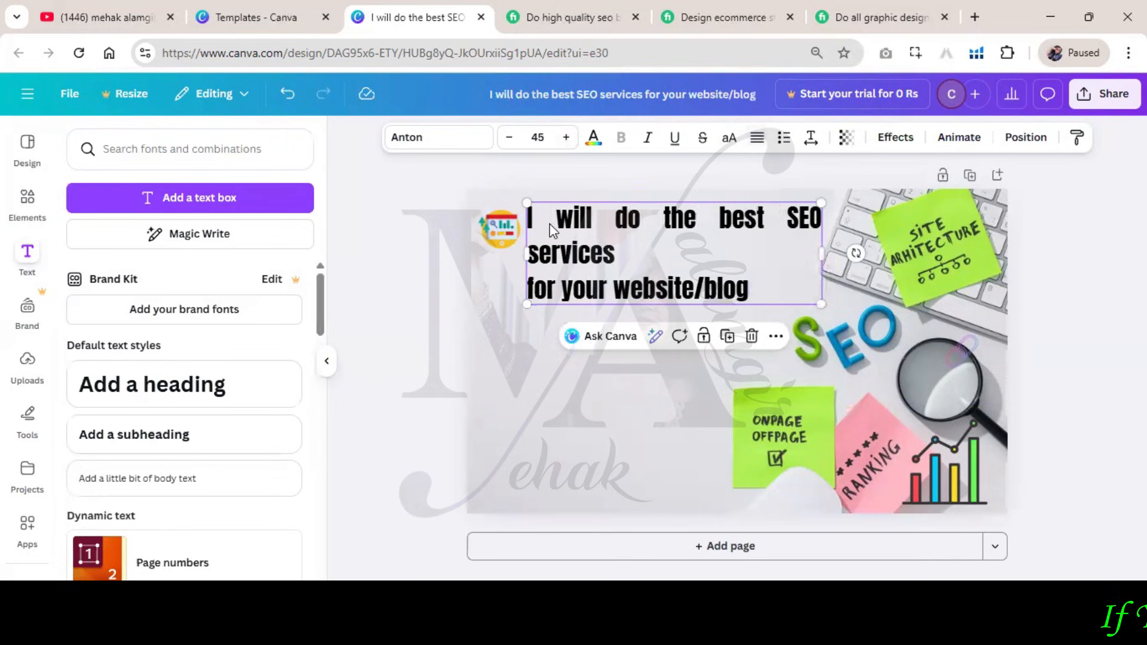
pyautogui.moveTo(567, 218); pyautogui.dragTo(572, 213)
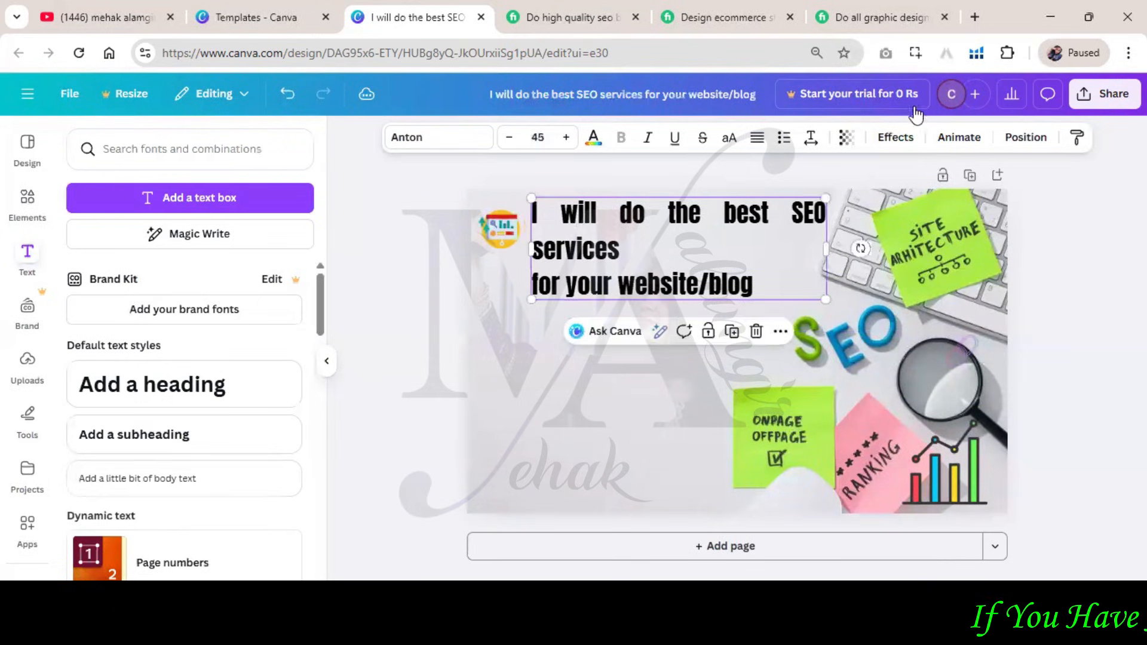
# Step: Set the heading's letter spacing to -14 and nudge the text box slightly closer to the round web page graphic
pyautogui.click(811, 139)
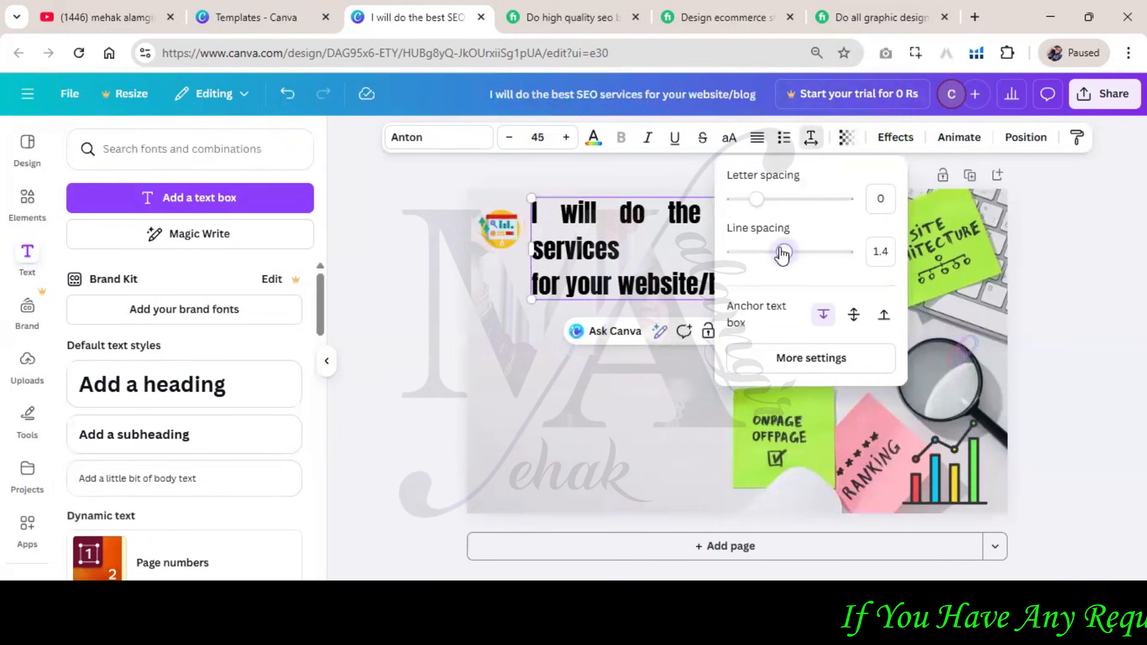
pyautogui.moveTo(755, 209); pyautogui.dragTo(756, 210)
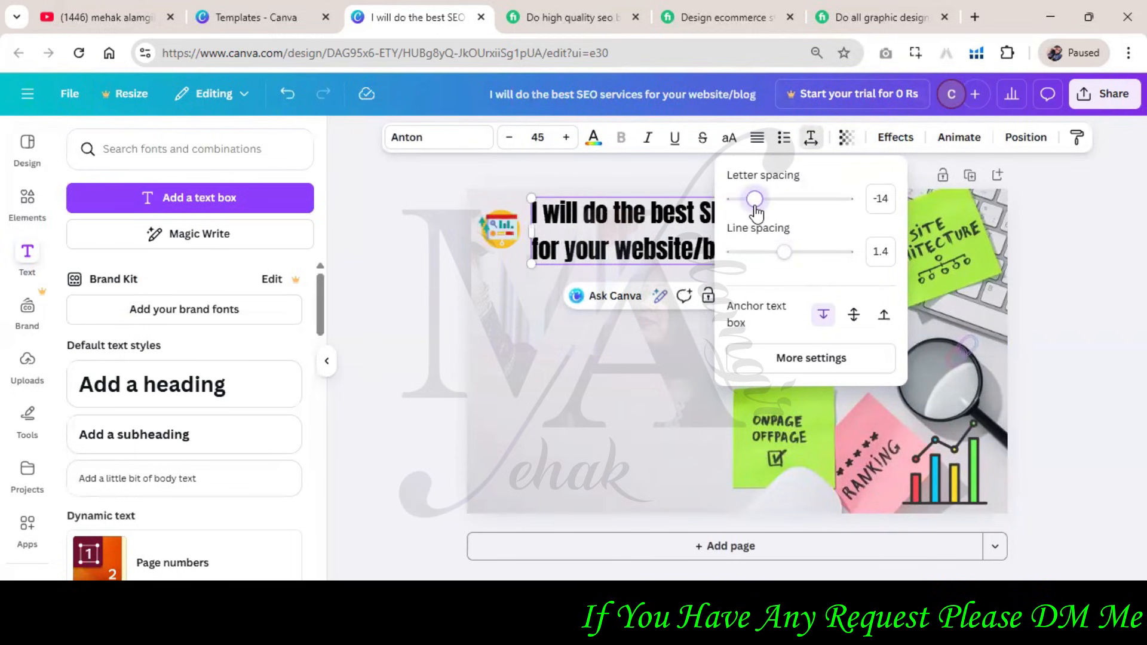
pyautogui.click(693, 384)
pyautogui.click(693, 384)
pyautogui.click(627, 225)
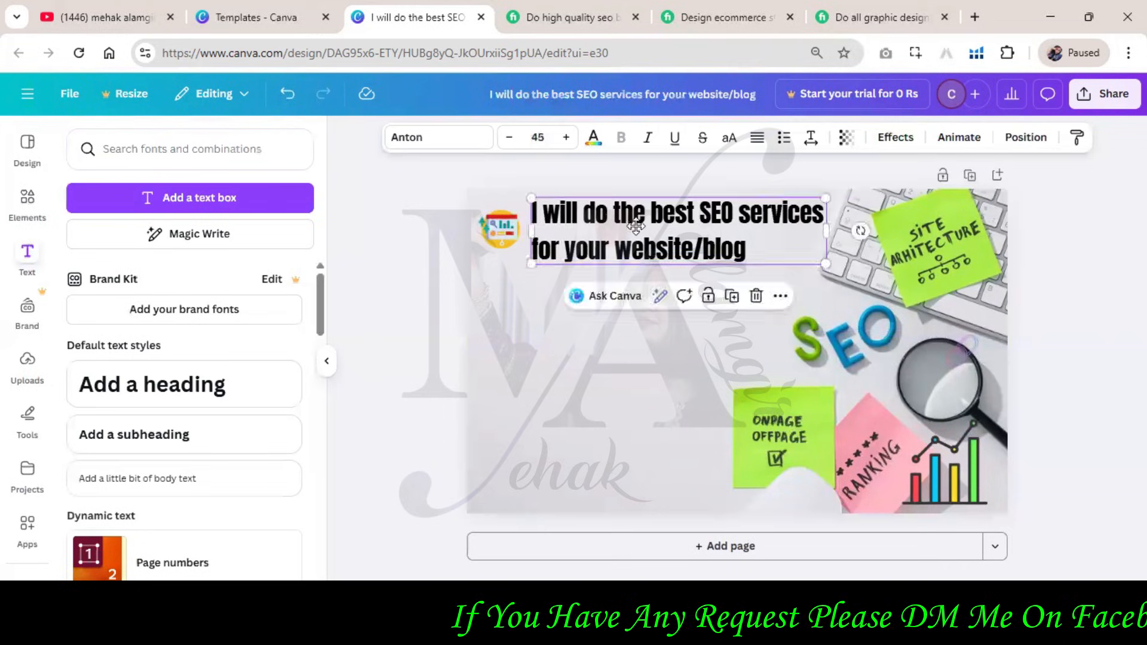
pyautogui.moveTo(632, 226); pyautogui.dragTo(633, 225)
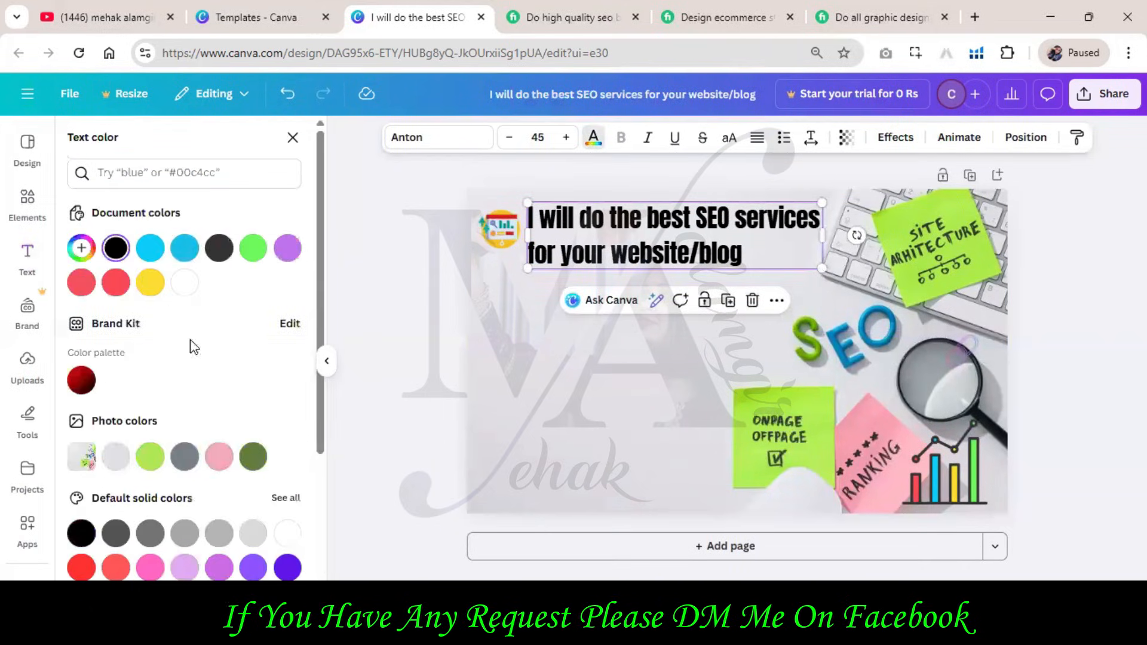
# Step: Change the heading's text color to the dark navy blue from the default solid colors
pyautogui.scroll(-3, 197, 358)
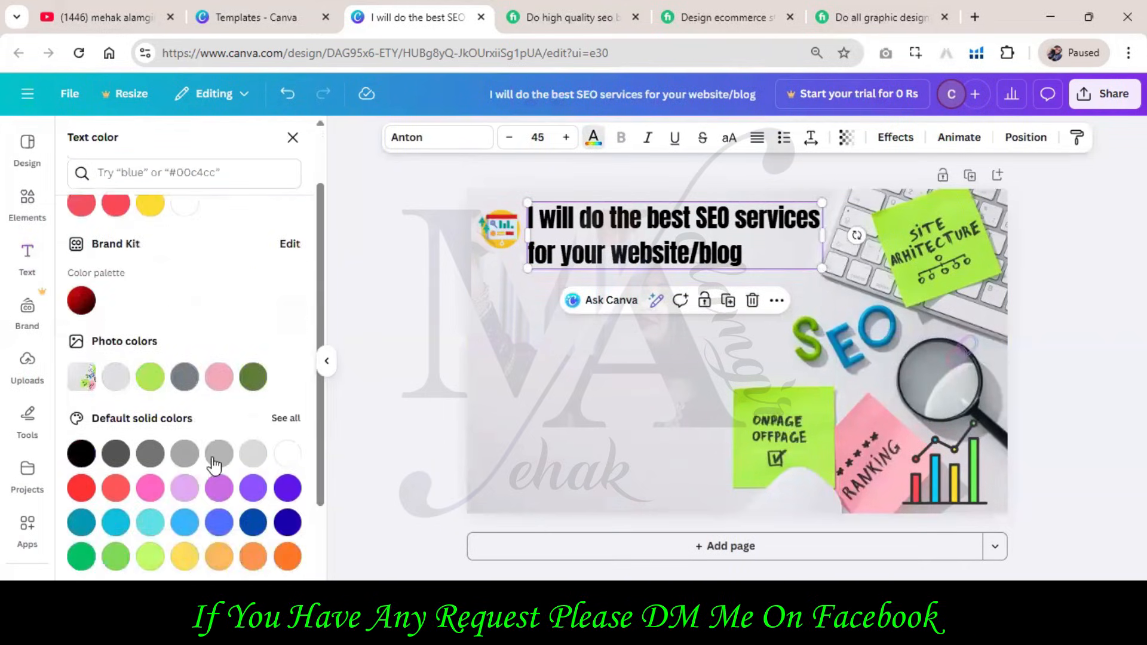
pyautogui.click(287, 435)
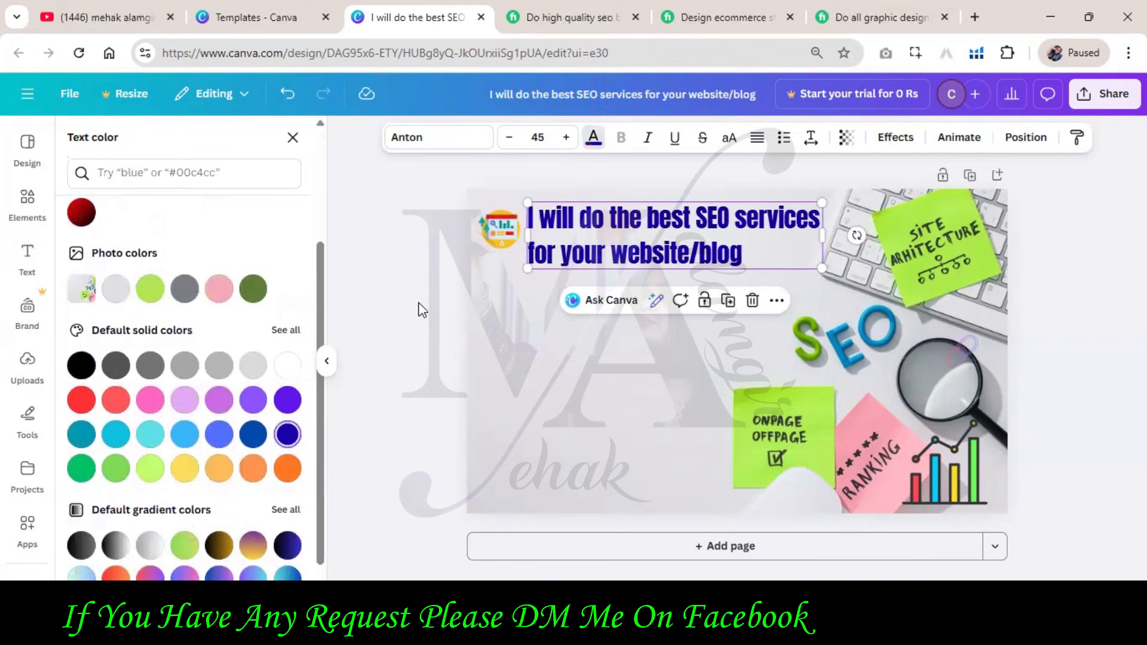
pyautogui.press('Escape')
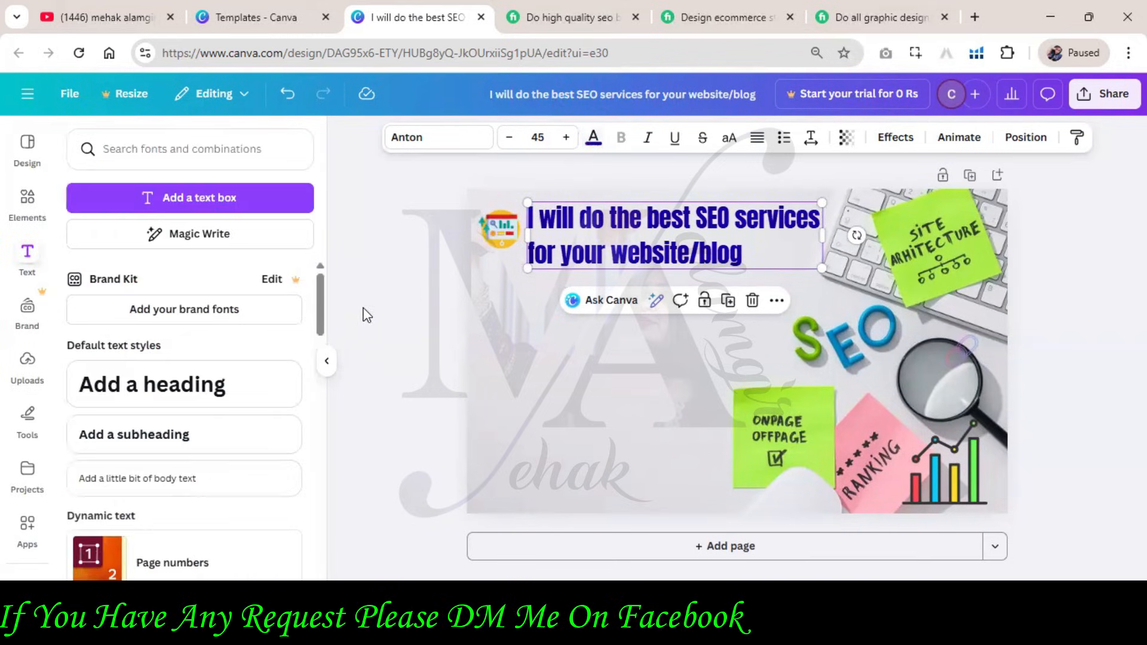
# Step: Try the Brand Kit's red-to-black gradient as the heading's text color
pyautogui.click(593, 139)
pyautogui.scroll(-2, 91, 352)
pyautogui.click(76, 299)
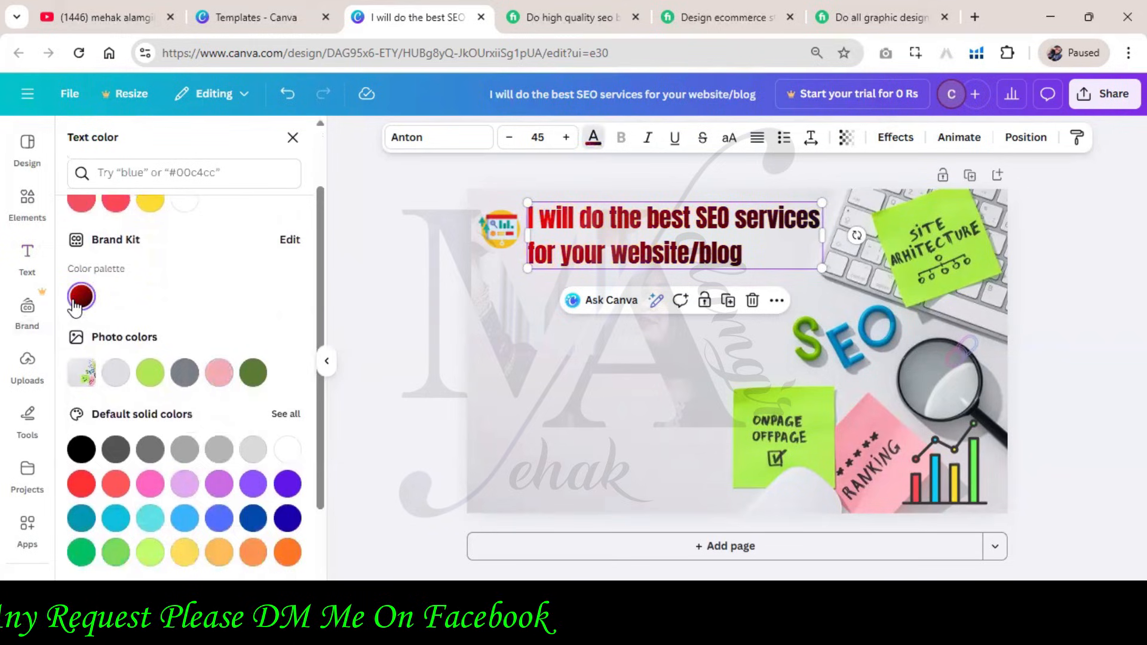
pyautogui.scroll(-2, 185, 454)
pyautogui.scroll(3, 195, 356)
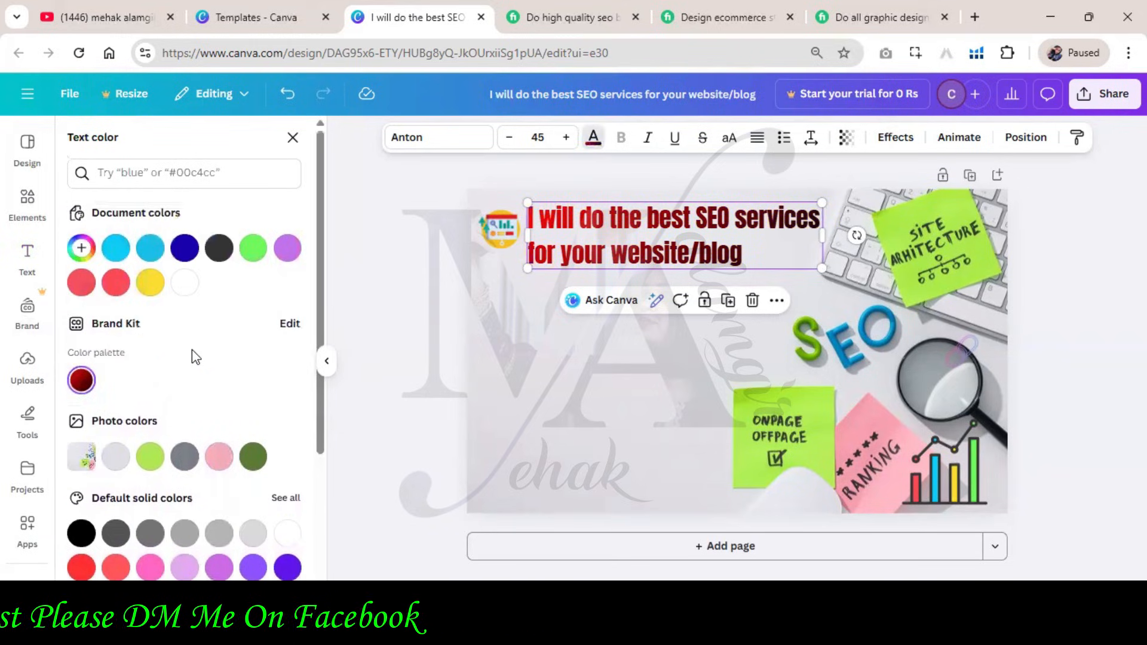
# Step: Try adjusting the heading's gradient colors, changing the black end to dark grey #3D3E41
pyautogui.click(84, 249)
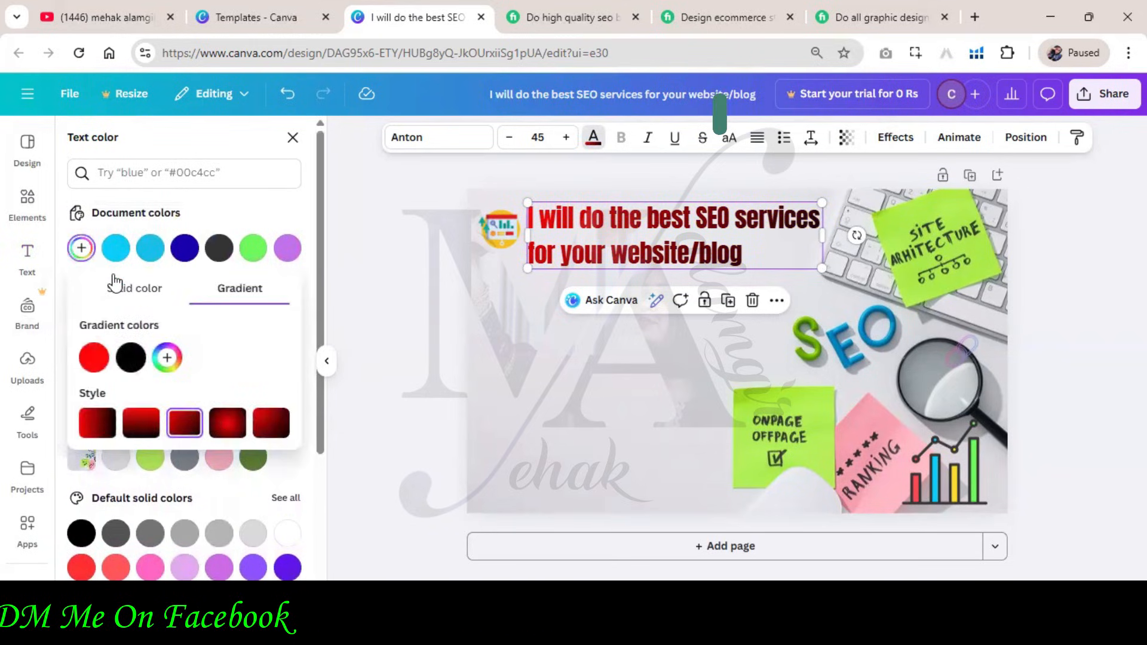
pyautogui.click(81, 248)
pyautogui.click(82, 248)
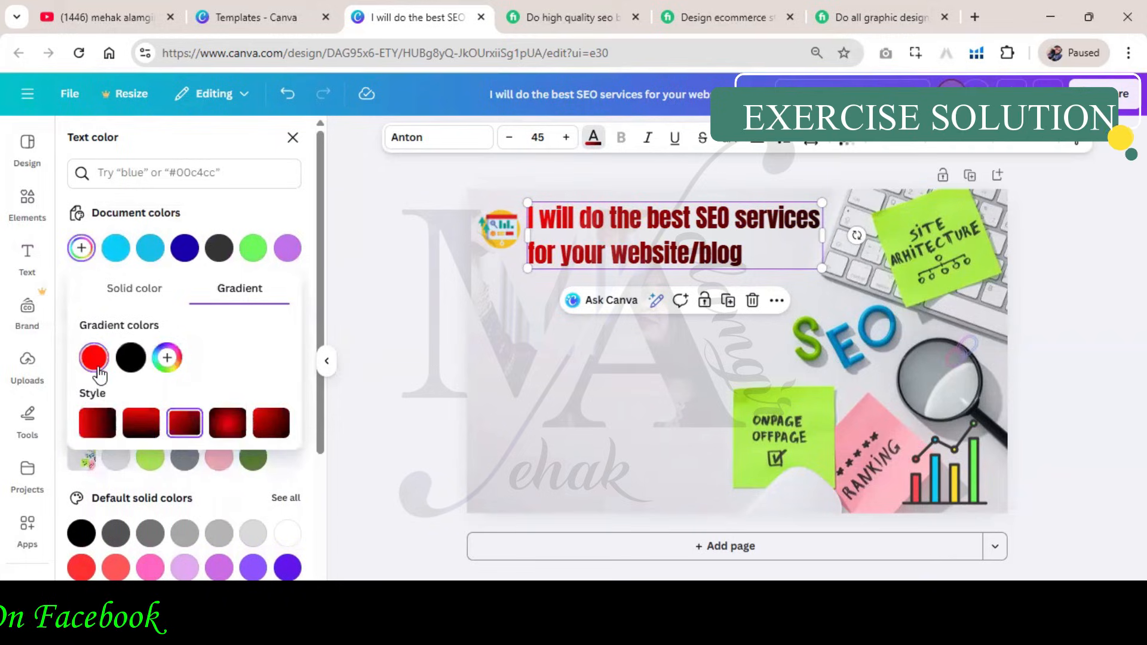
pyautogui.click(96, 369)
pyautogui.moveTo(292, 396); pyautogui.dragTo(256, 420)
pyautogui.click(131, 358)
pyautogui.moveTo(137, 467)
pyautogui.mouseDown()
pyautogui.moveTo(307, 410)
pyautogui.moveTo(155, 462)
pyautogui.mouseUp()
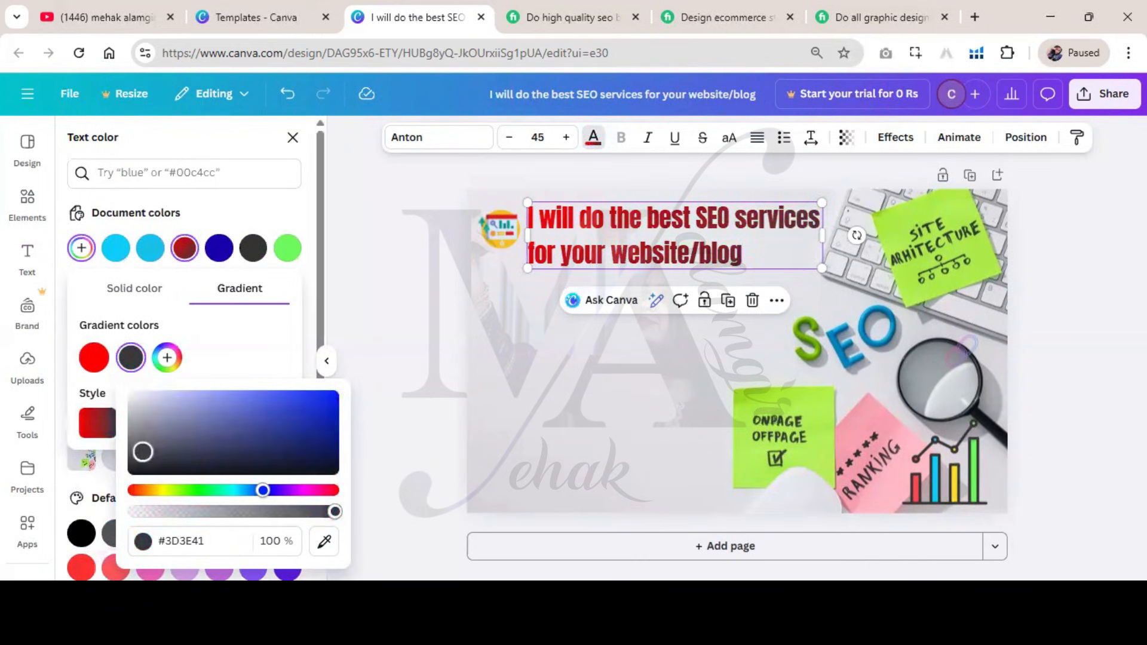
# Step: Apply the dark navy blue document color to the heading and shift the text box slightly upward
pyautogui.click(218, 248)
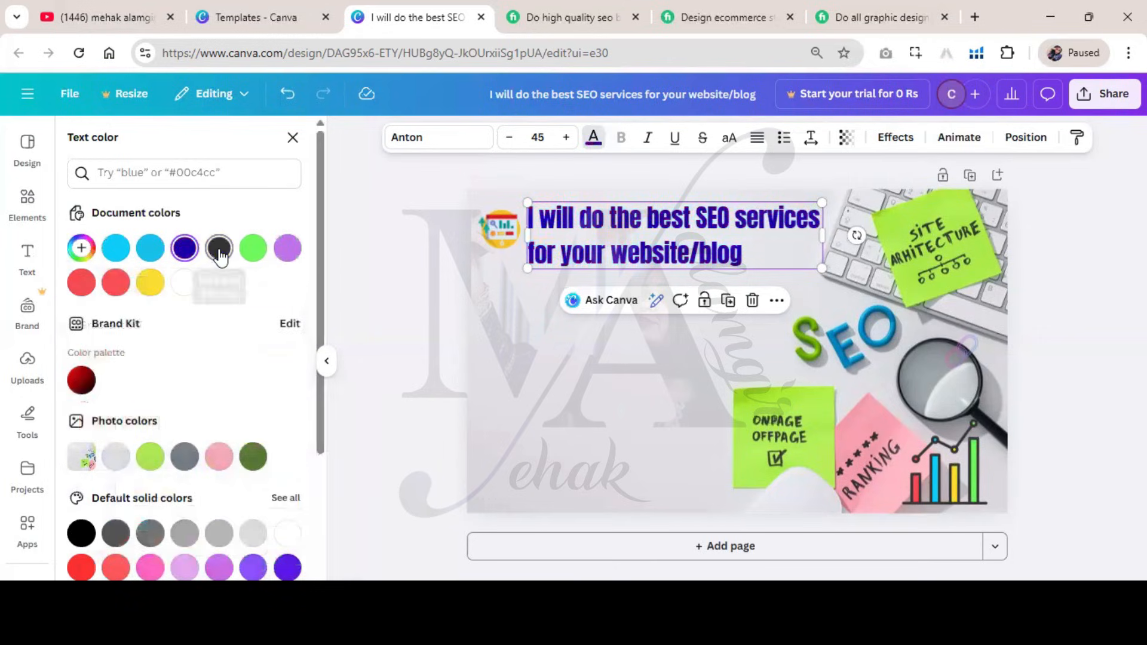
pyautogui.click(474, 359)
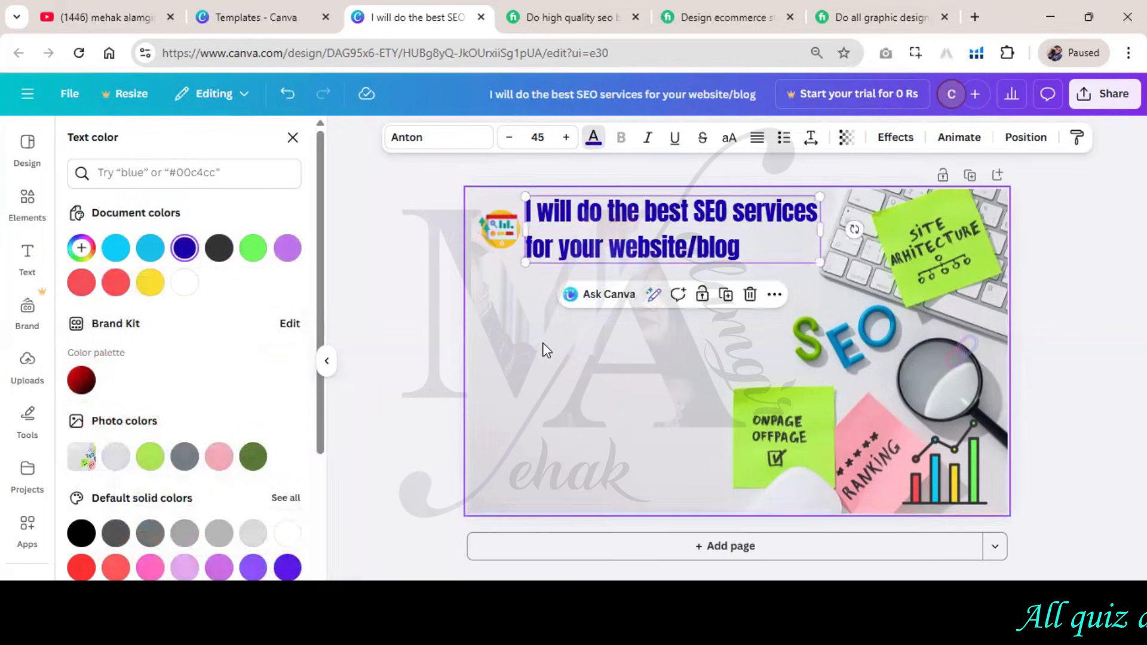
pyautogui.click(599, 223)
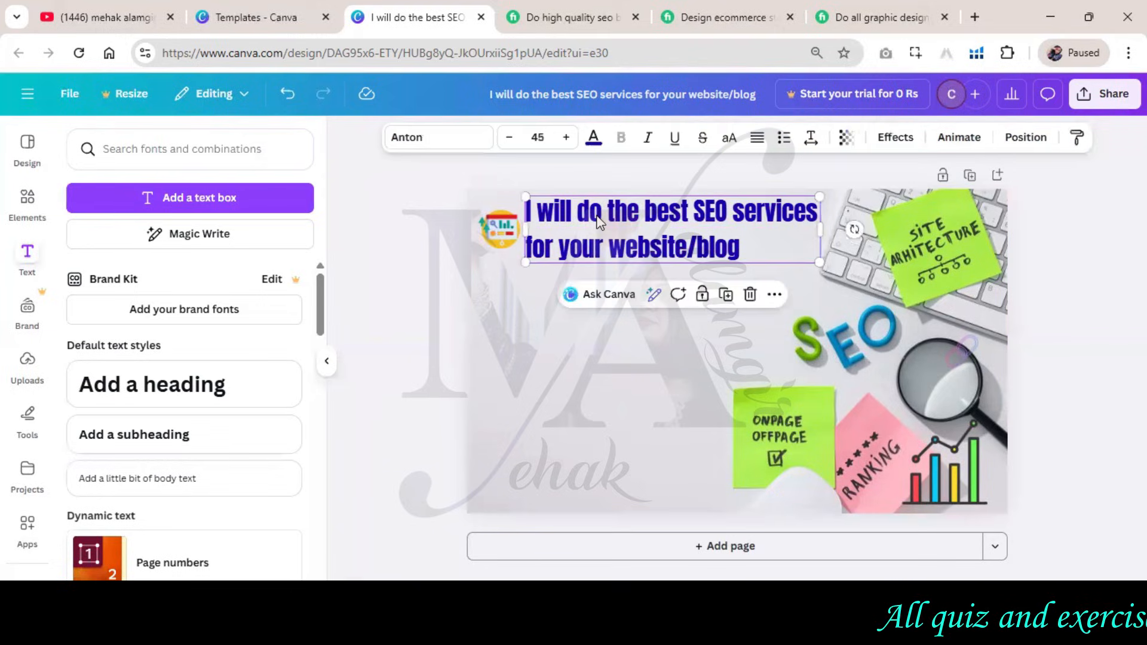
# Step: Copy the "I offer professional and result-driven SEO services…" sentence from the Word document into a new body text box on the Canva thumbnail
pyautogui.click(528, 9)
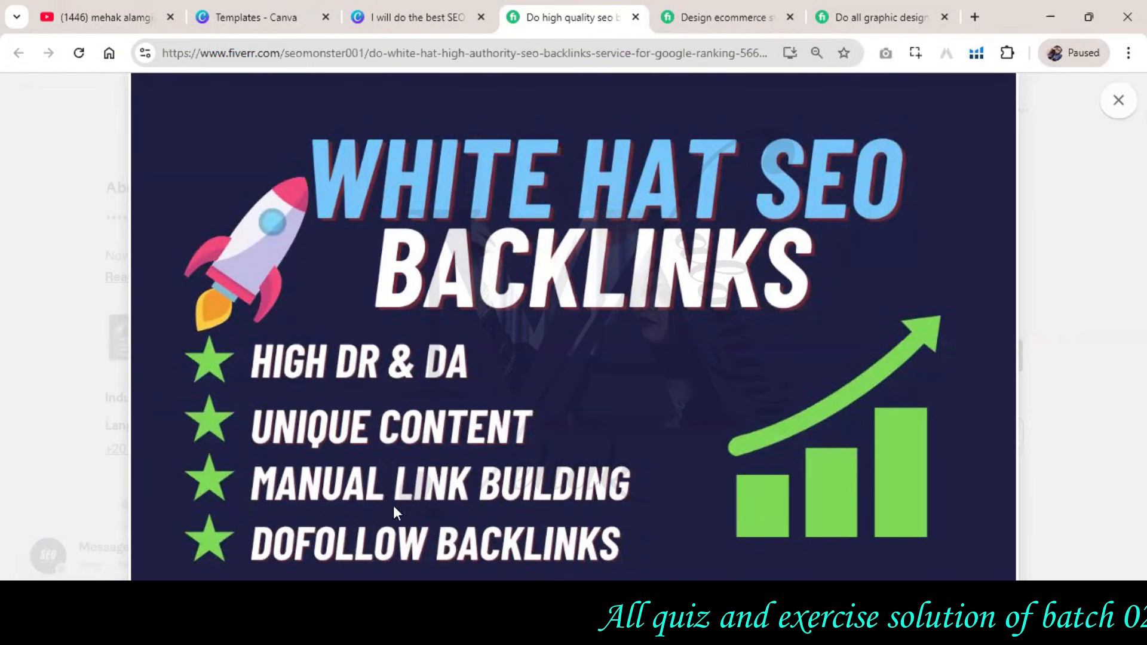
pyautogui.hotkey('ctrl', 'shift', 'Tab')
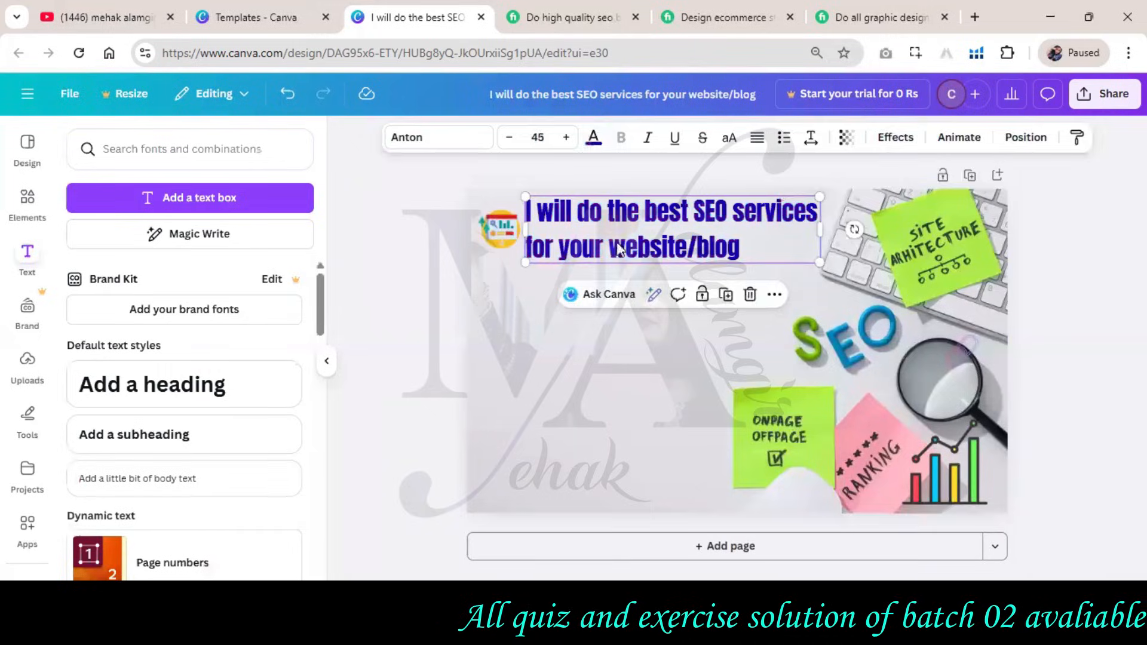
pyautogui.hotkey('alt', 'Tab')
pyautogui.scroll(-5, 508, 372)
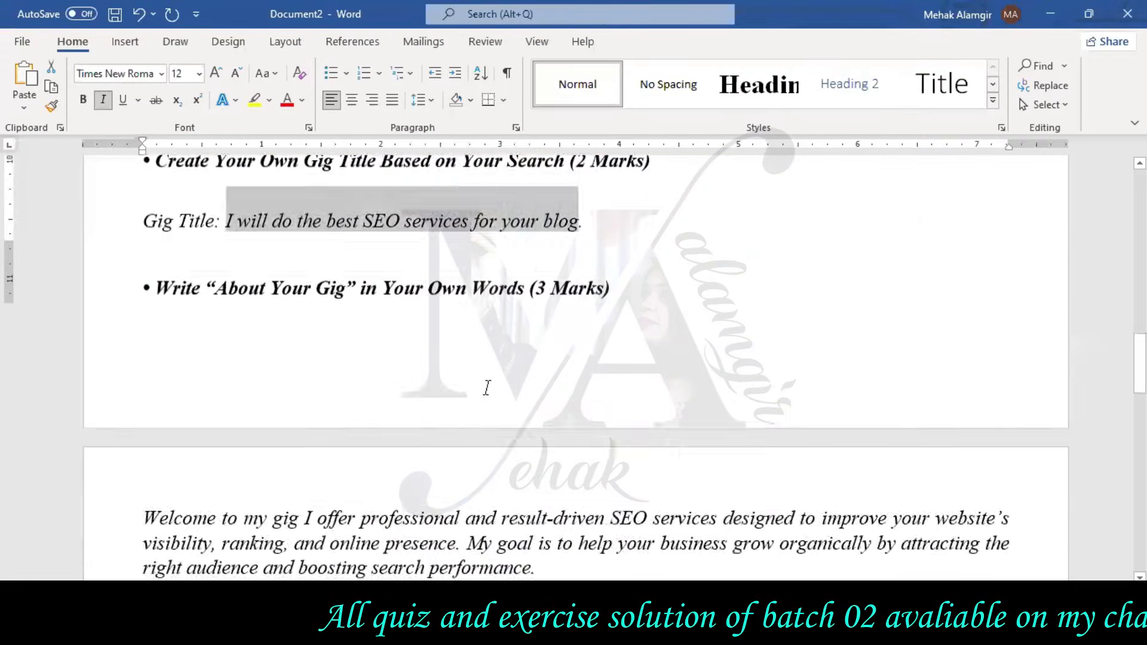
pyautogui.scroll(1, 508, 371)
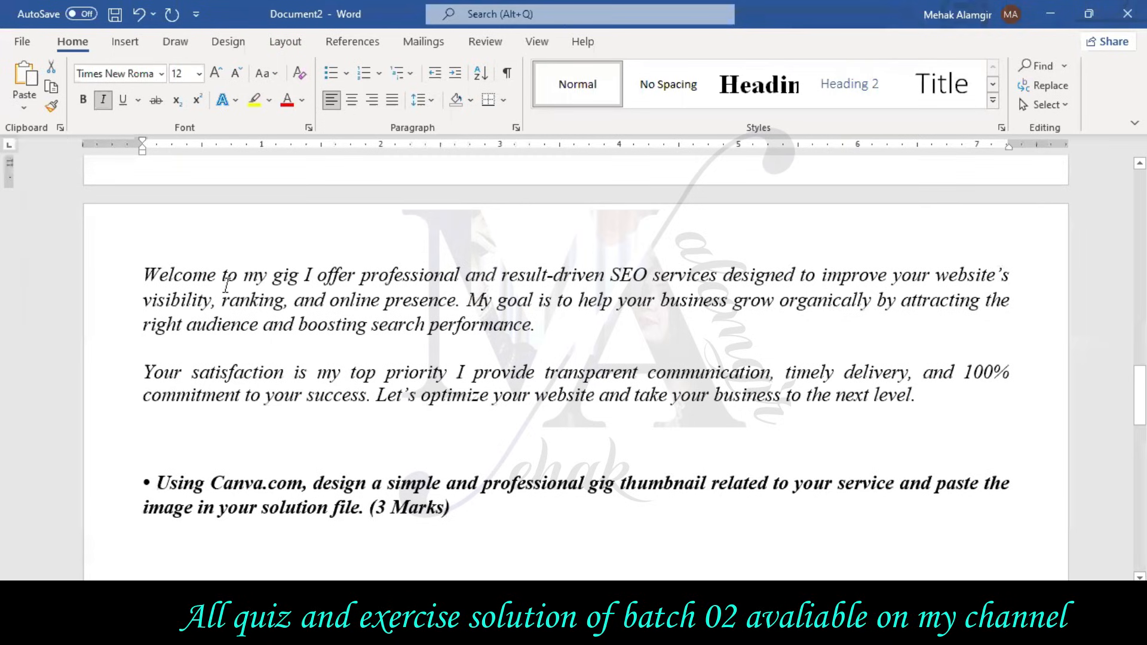
pyautogui.moveTo(313, 276); pyautogui.dragTo(461, 300)
pyautogui.hotkey('ctrl', 'c')
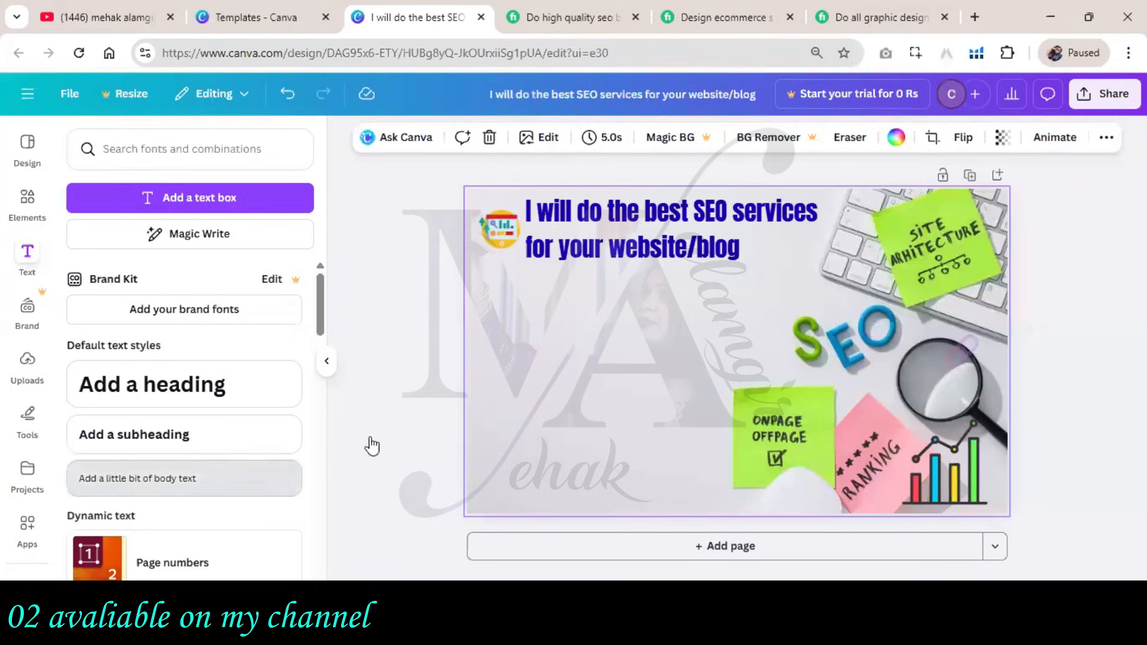
pyautogui.click(137, 477)
pyautogui.hotkey('ctrl', 'v')
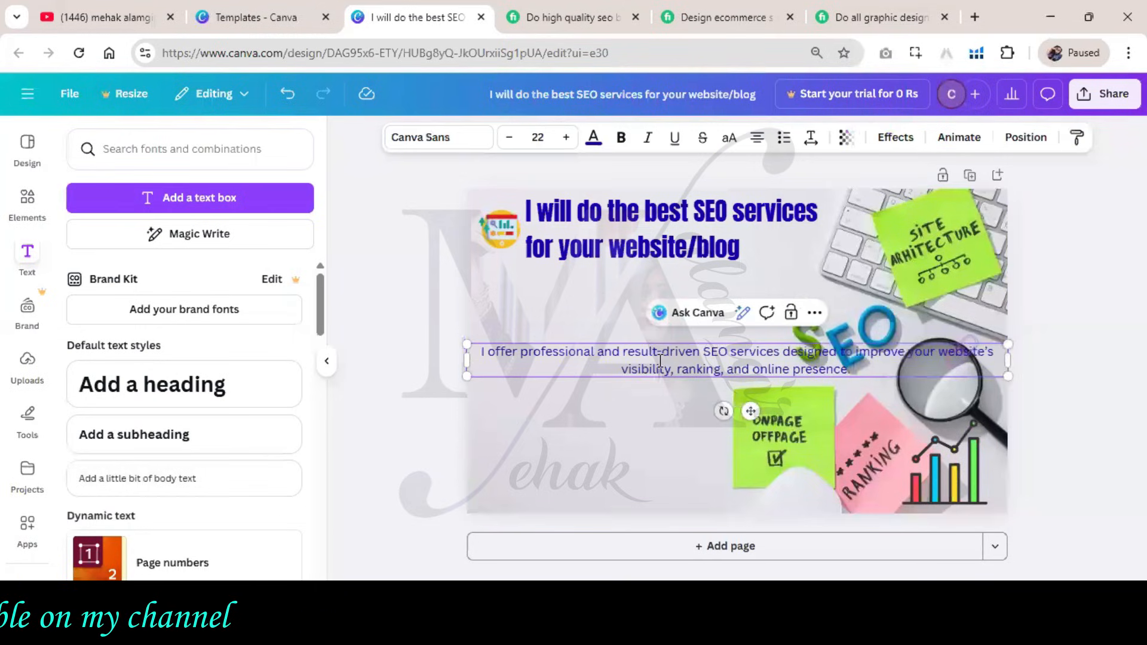
# Step: Recolor the pasted description text black and narrow its text box so it wraps onto three lines beside the SEO letters
pyautogui.moveTo(868, 371); pyautogui.dragTo(480, 346)
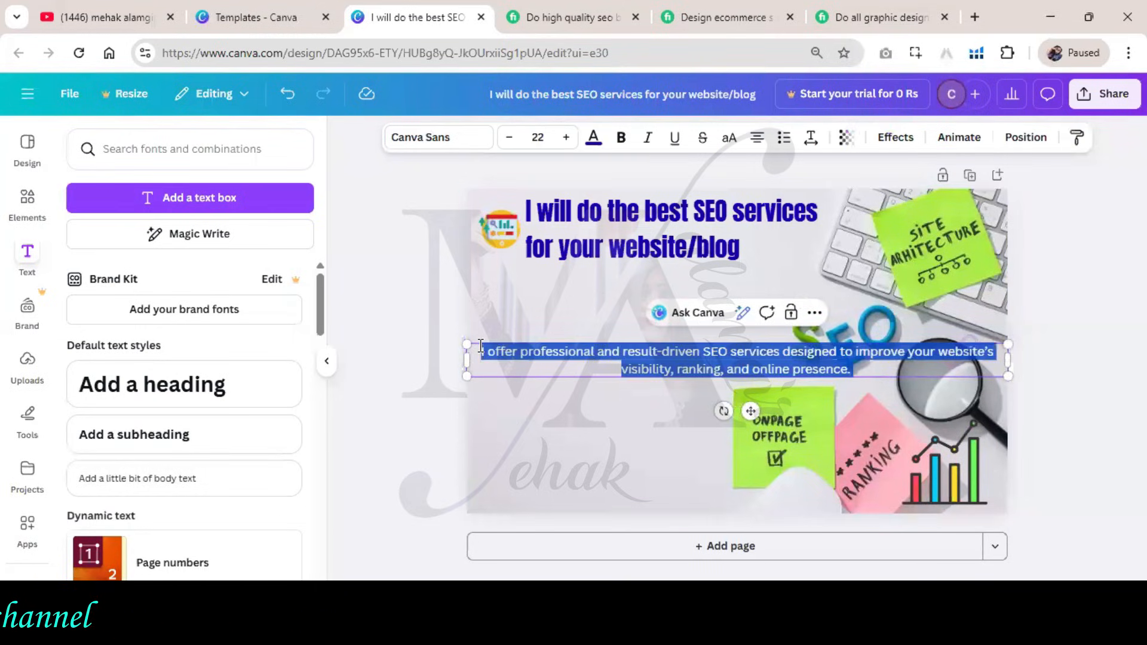
pyautogui.click(593, 137)
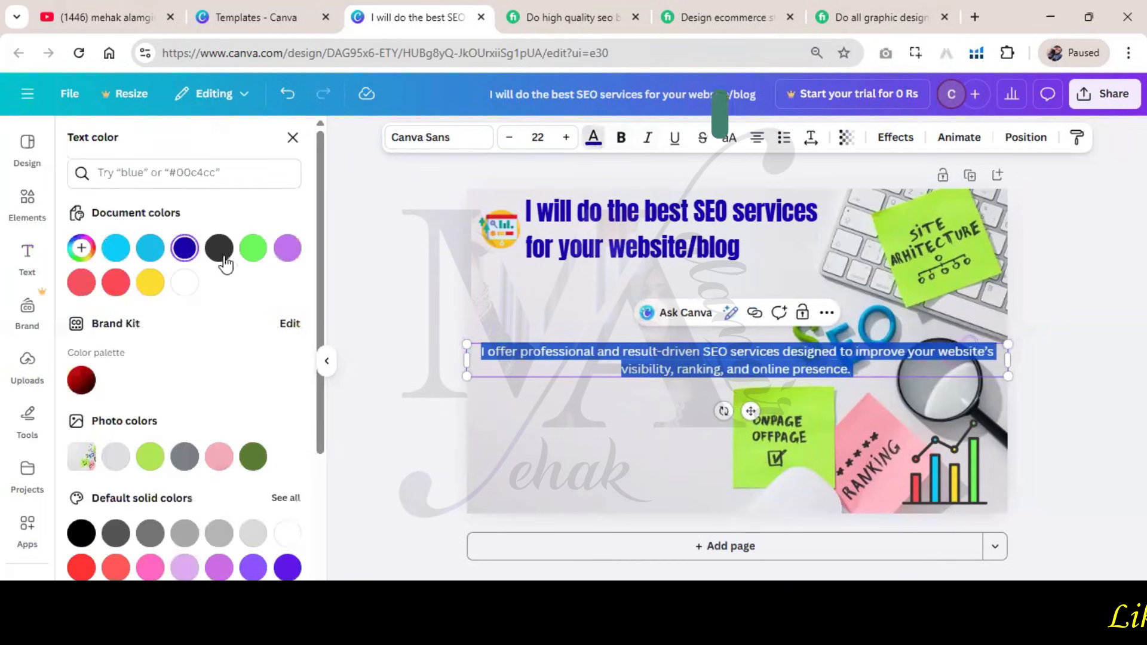
pyautogui.click(219, 248)
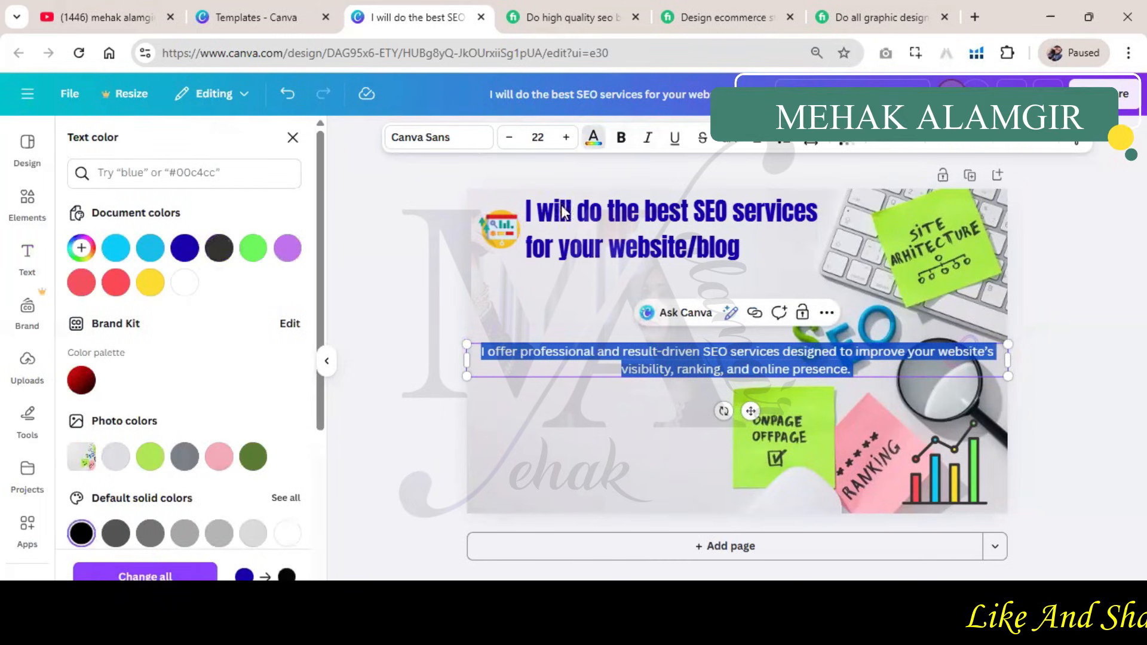
pyautogui.moveTo(1008, 360); pyautogui.dragTo(771, 356)
pyautogui.click(615, 425)
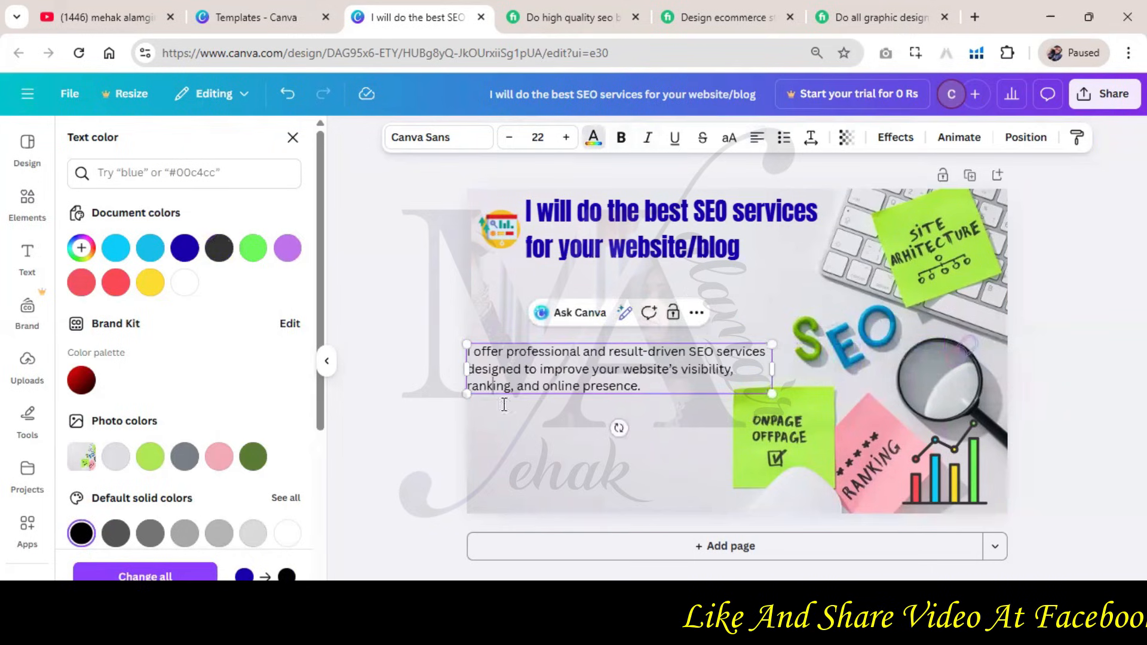
# Step: Shift the heading slightly lower beside the SEO icon and place the description paragraph directly beneath it, aligned with the icon
pyautogui.click(515, 368)
pyautogui.moveTo(515, 369); pyautogui.dragTo(524, 335)
pyautogui.click(590, 213)
pyautogui.moveTo(591, 214); pyautogui.dragTo(591, 246)
pyautogui.click(509, 225)
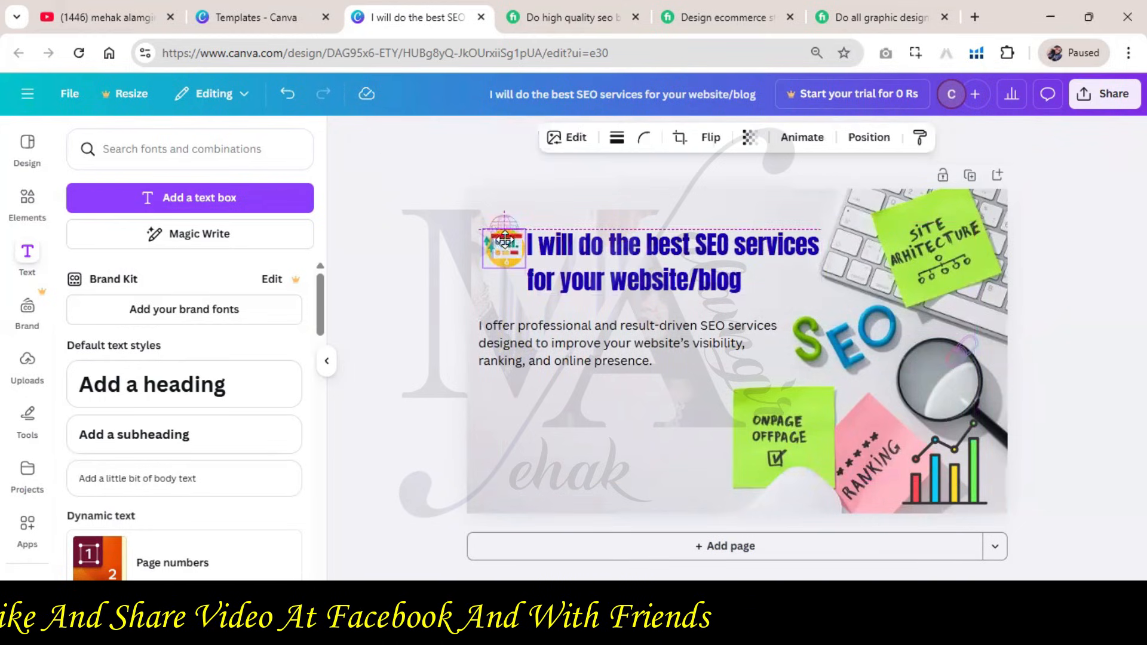
pyautogui.moveTo(507, 227); pyautogui.dragTo(495, 245)
pyautogui.click(567, 358)
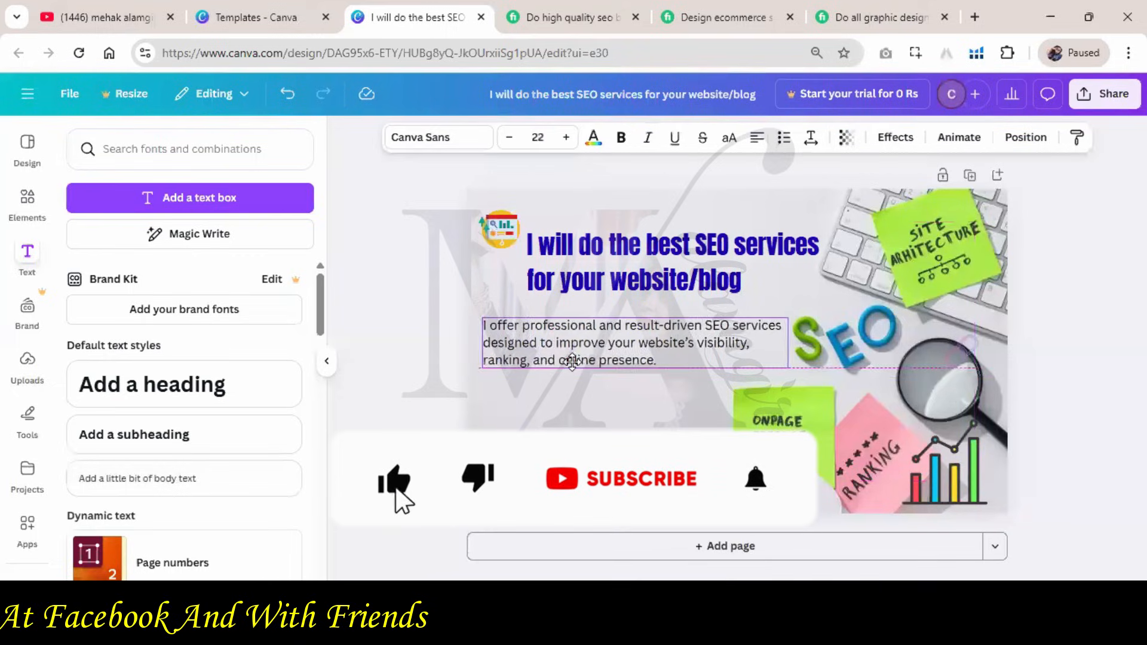
pyautogui.moveTo(569, 367); pyautogui.dragTo(569, 359)
# Step: Try Anton for the description paragraph, then set its font to Inter
pyautogui.click(466, 139)
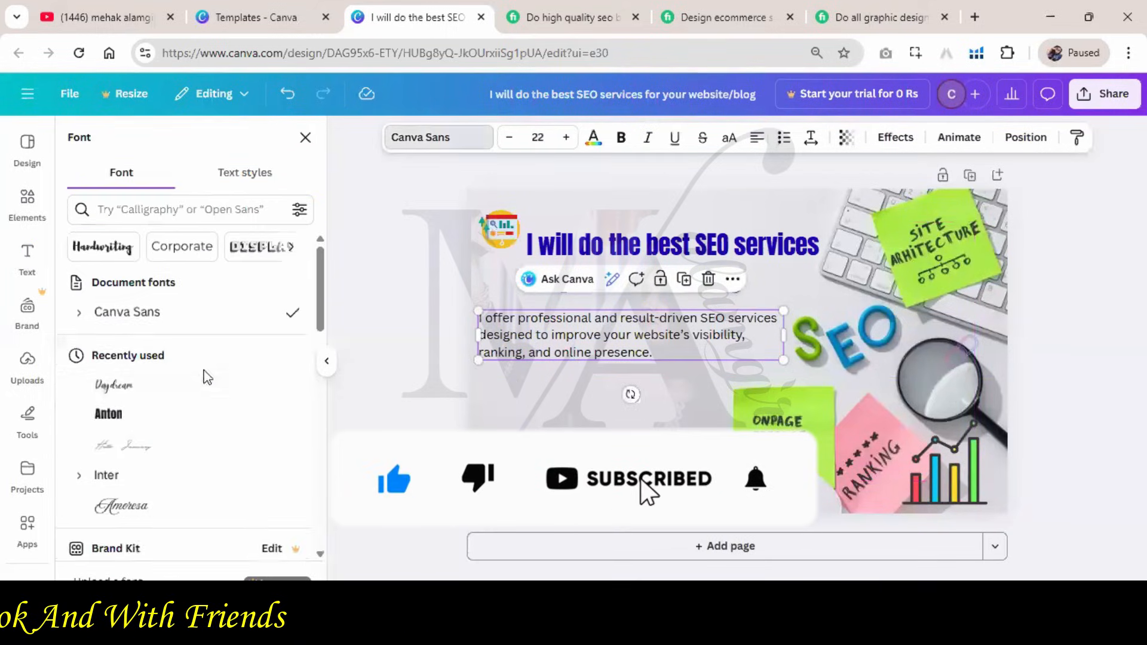
pyautogui.click(143, 311)
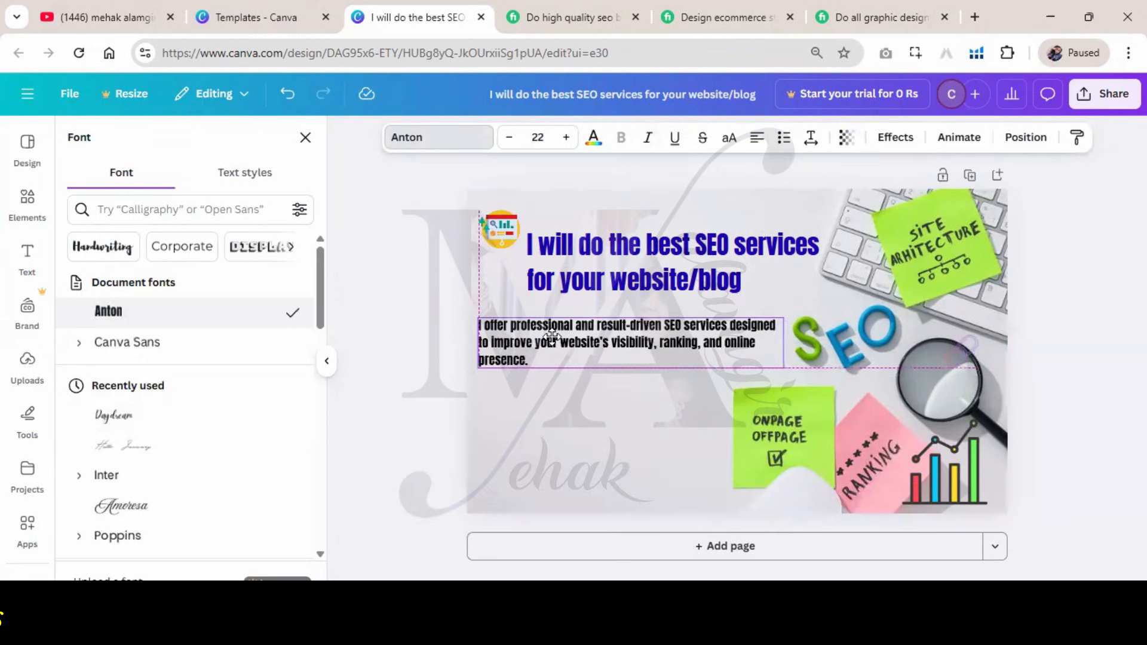
pyautogui.click(146, 475)
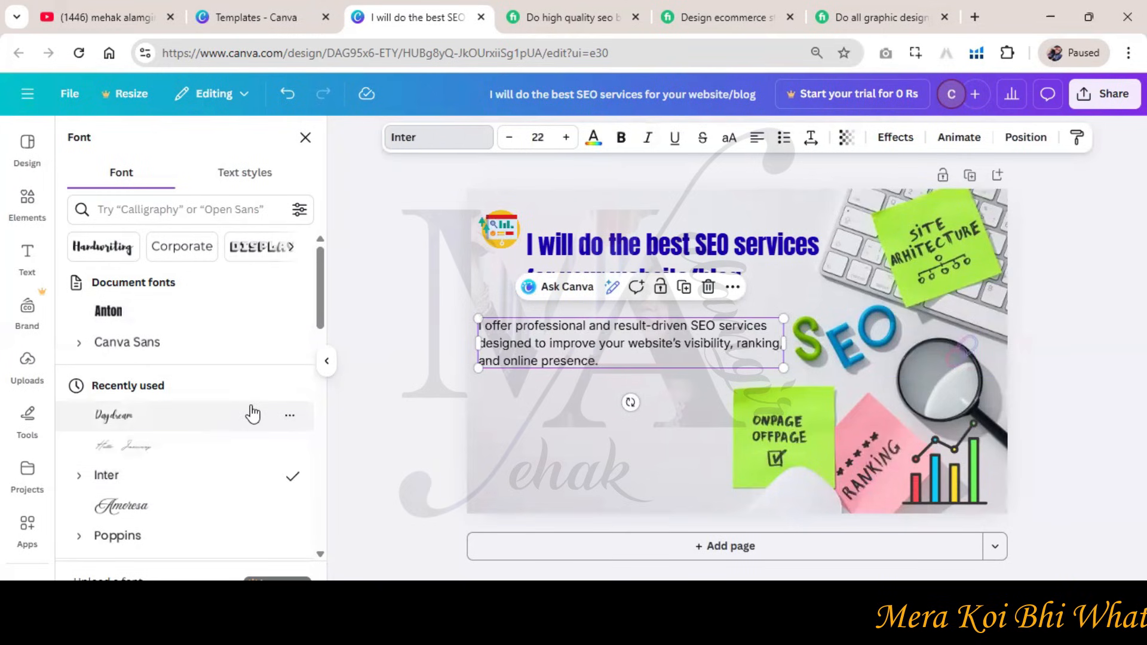
pyautogui.click(386, 425)
# Step: Expand the full description of the Fiverr SEO backlinks gig and copy the list under "Our Features"
pyautogui.click(611, 359)
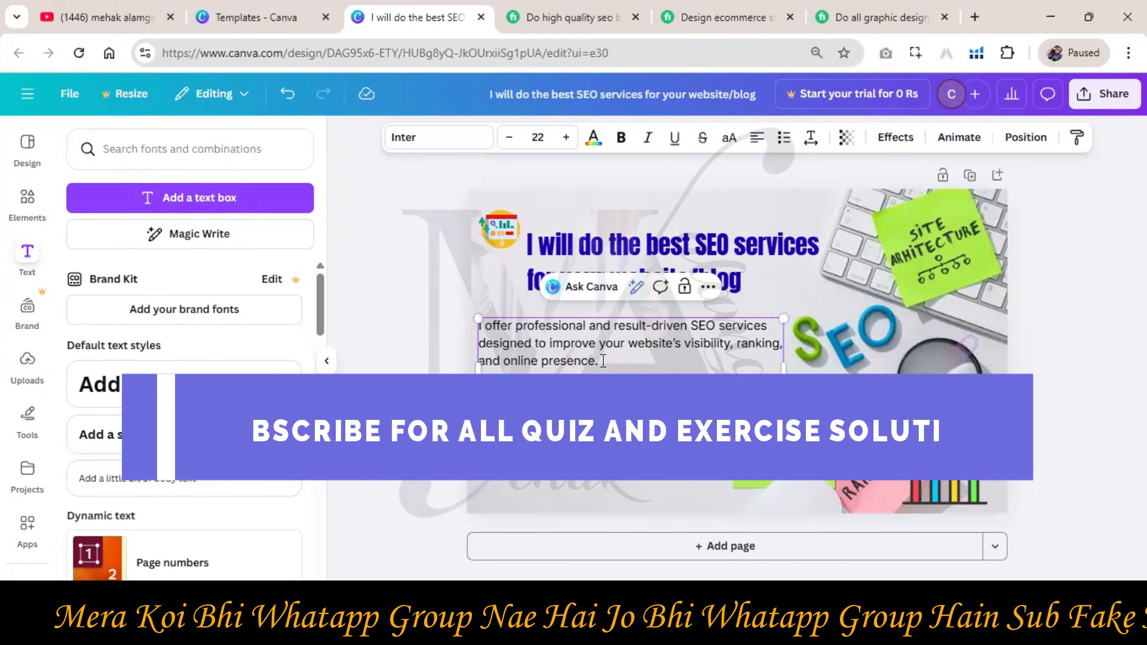
pyautogui.click(600, 9)
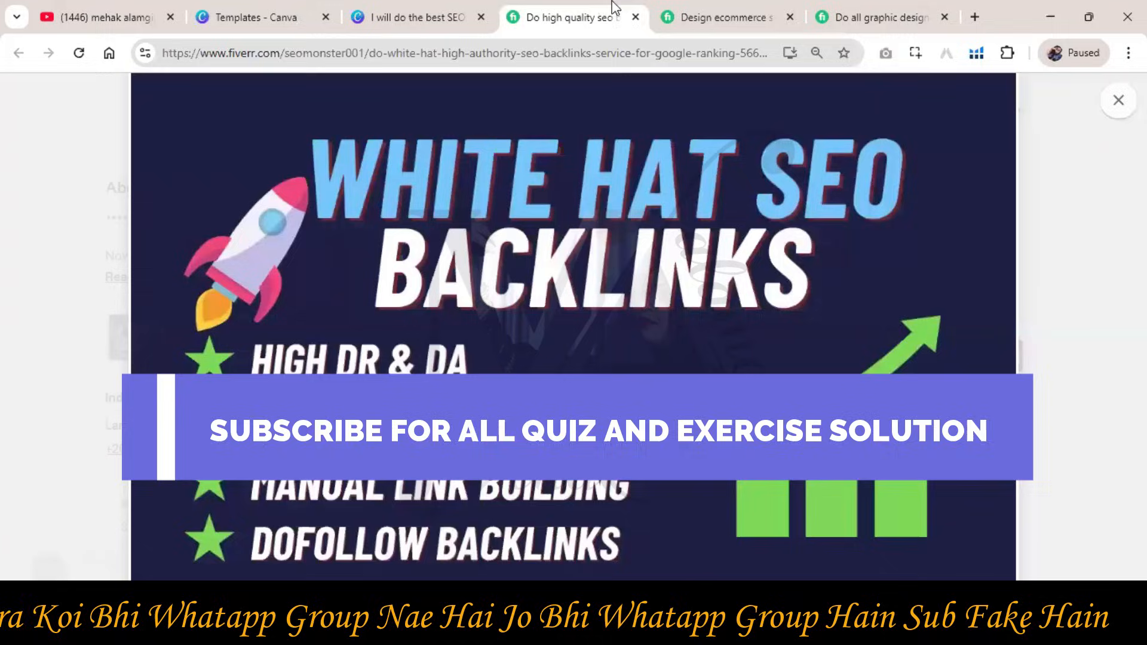
pyautogui.click(696, 7)
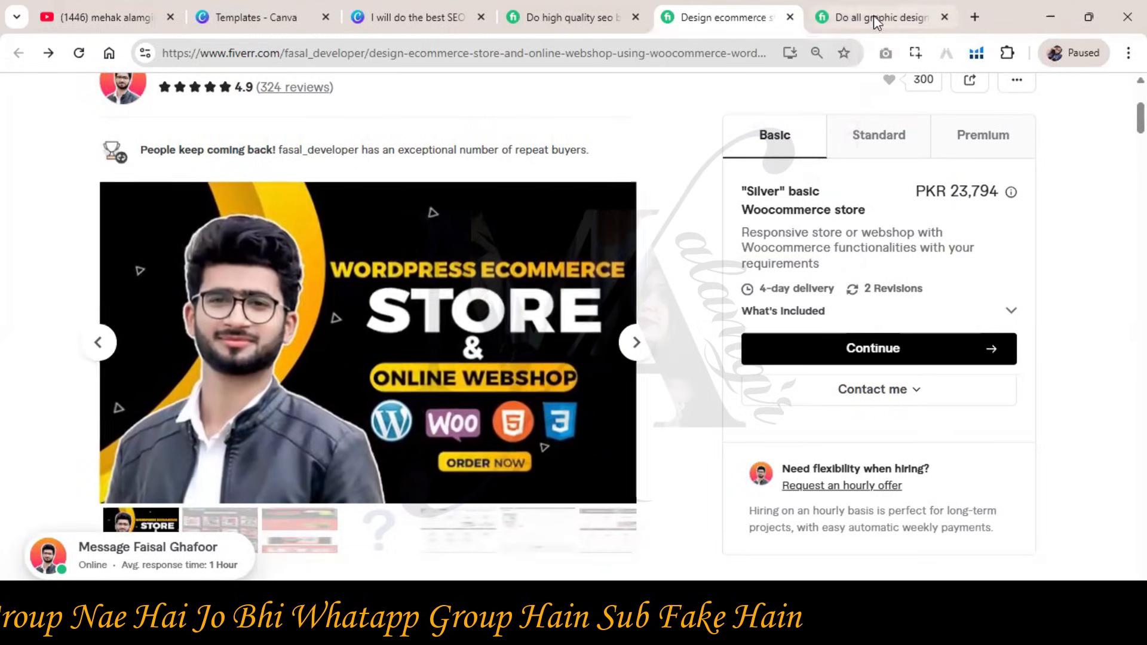
pyautogui.scroll(-8, 435, 376)
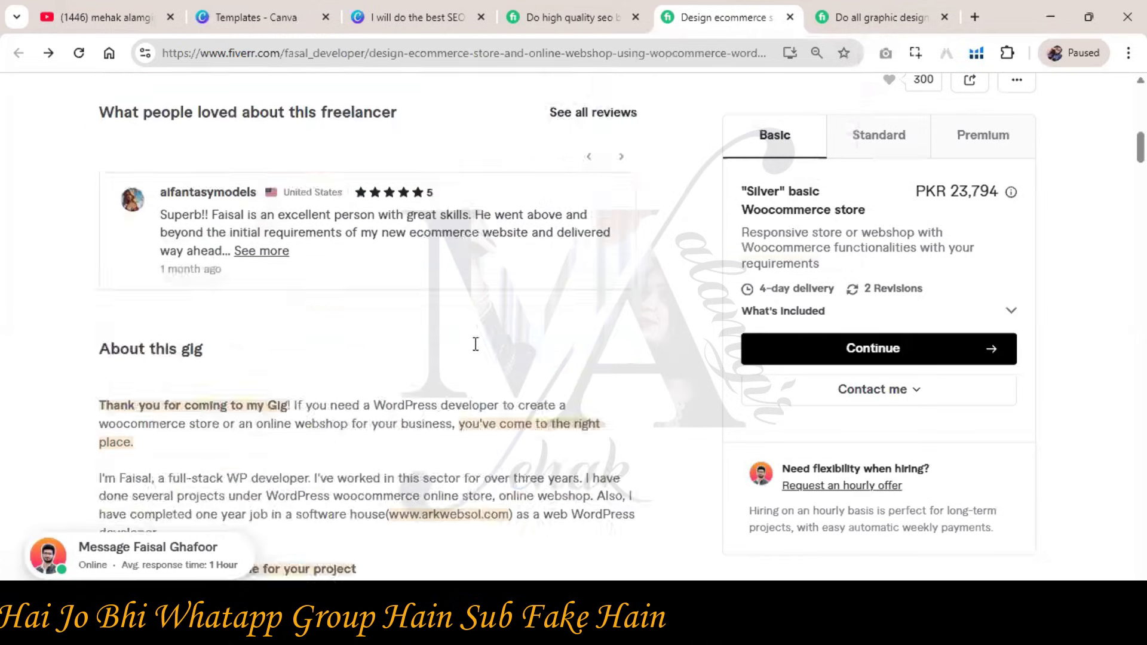
pyautogui.hotkey('ctrl', 'shift', 'Tab')
pyautogui.click(1104, 240)
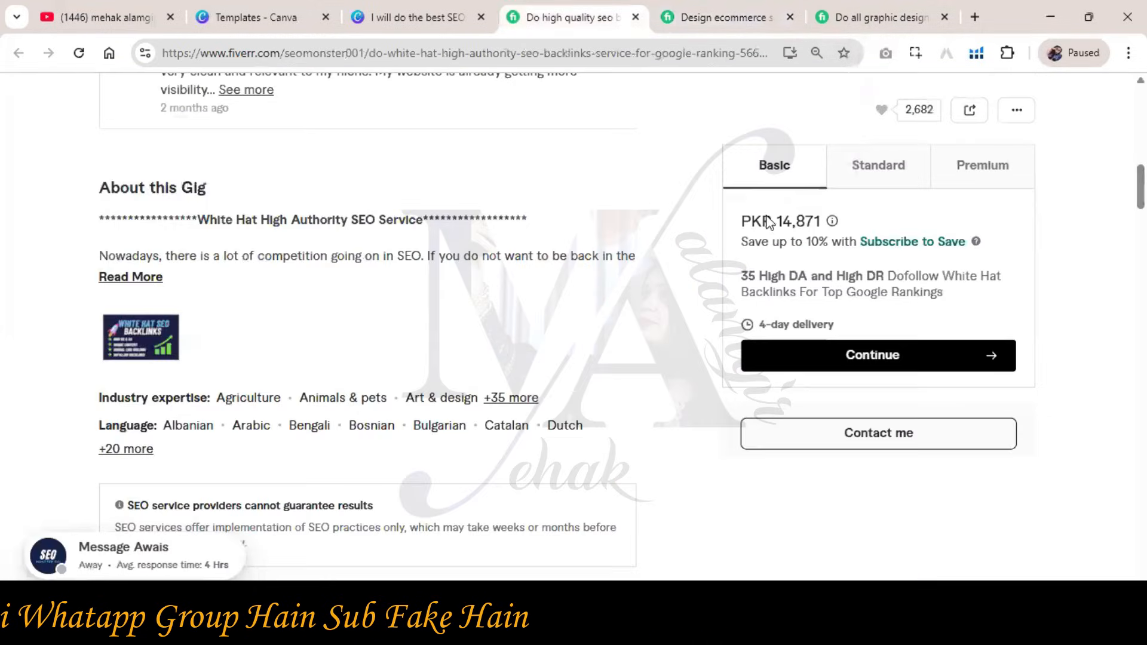
pyautogui.scroll(1, 154, 377)
pyautogui.click(154, 362)
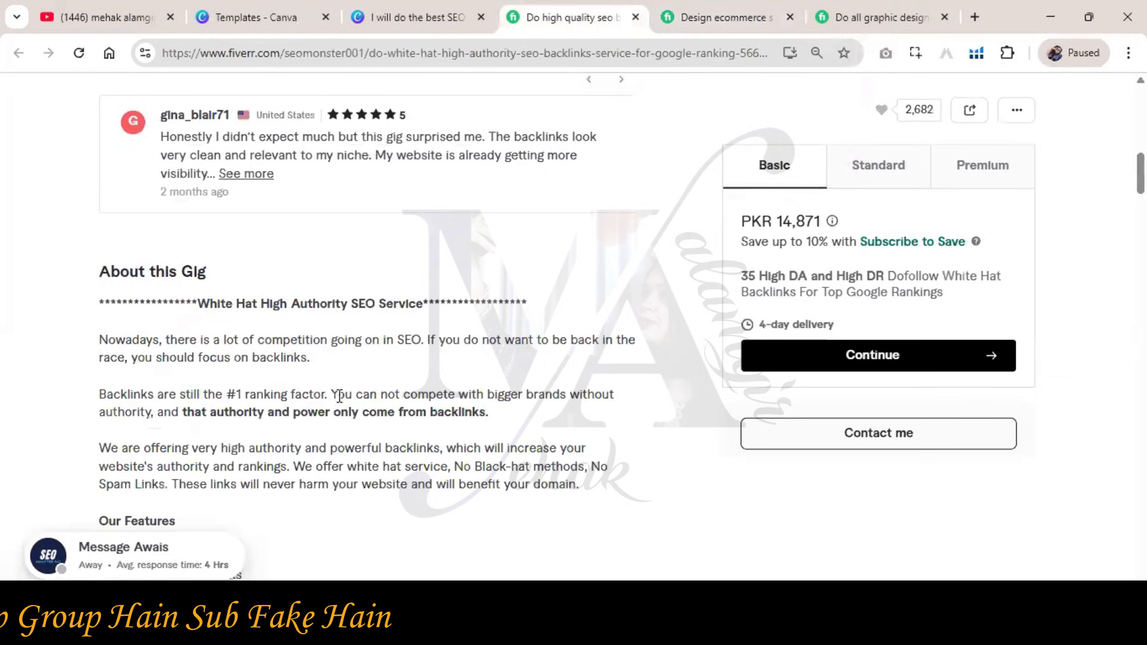
pyautogui.scroll(-4, 348, 389)
pyautogui.moveTo(123, 306); pyautogui.dragTo(248, 443)
pyautogui.hotkey('ctrl', 'c')
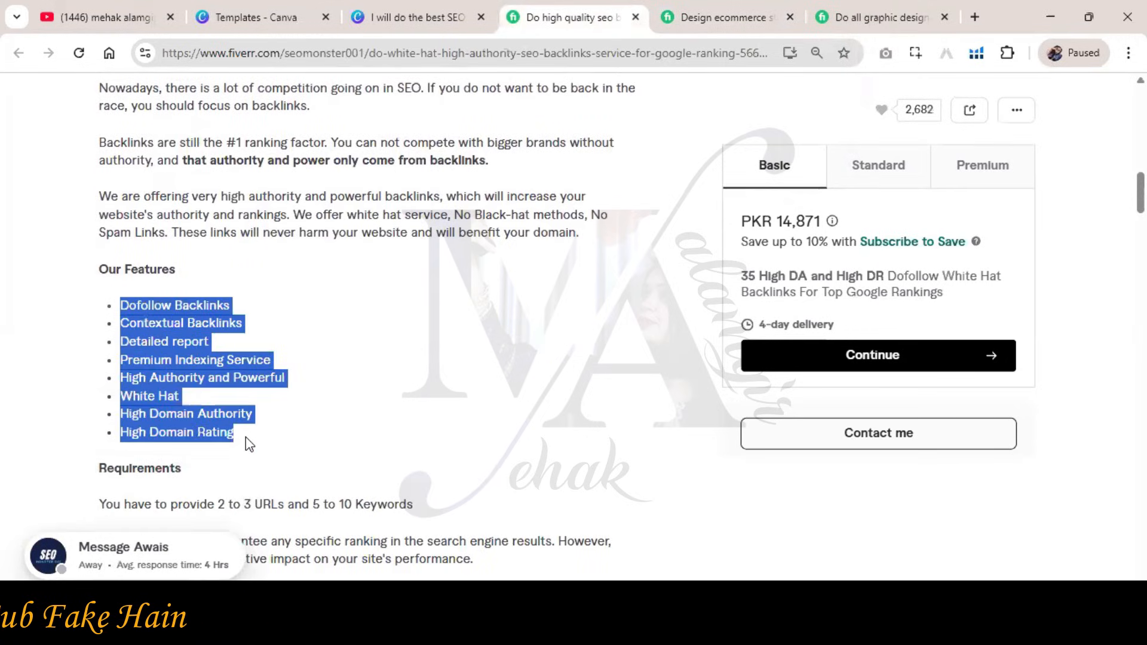
# Step: Add "my service incudes;" and the copied feature list below the description in Canva, removing White Hat, High Domain Rating and Contextual Backlinks
pyautogui.click(416, 10)
pyautogui.hotkey('ctrl', 'v')
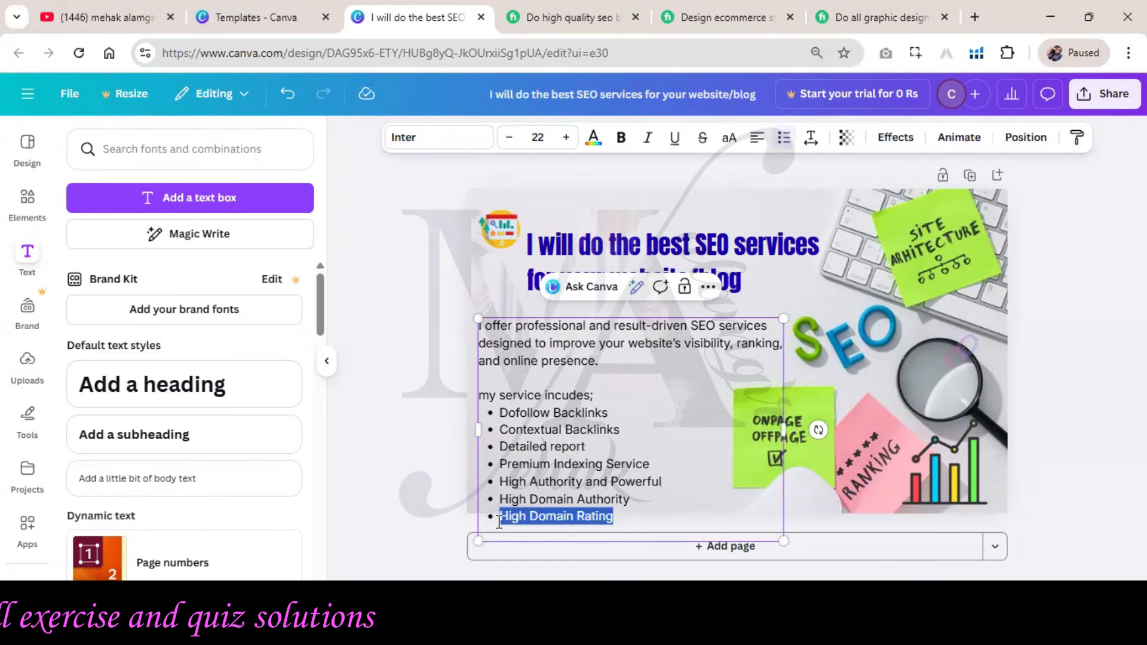
pyautogui.keyDown('shift'); pyautogui.click(480, 394); pyautogui.keyUp('shift')
pyautogui.click(604, 445)
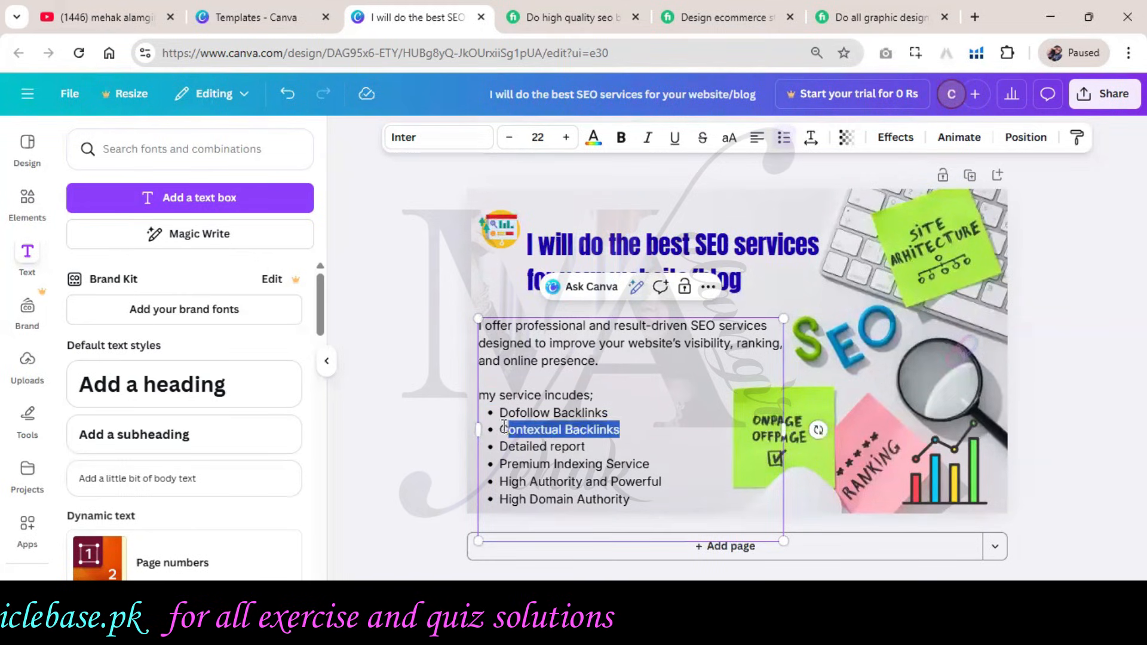
pyautogui.press('BackSpace')
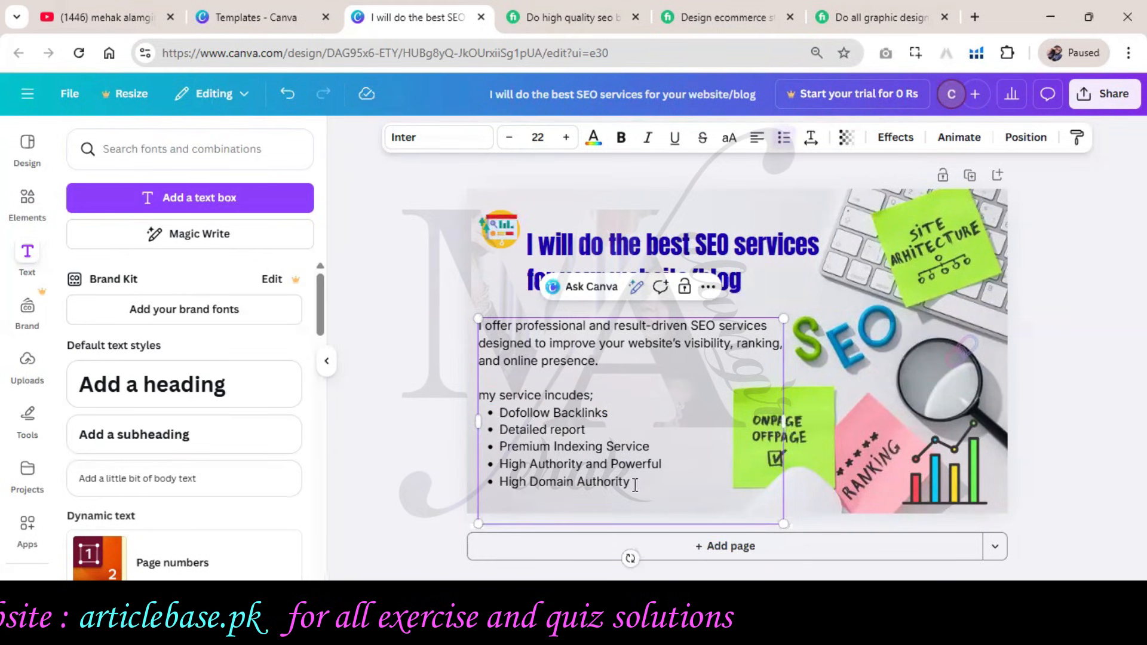
pyautogui.click(403, 425)
pyautogui.click(492, 397)
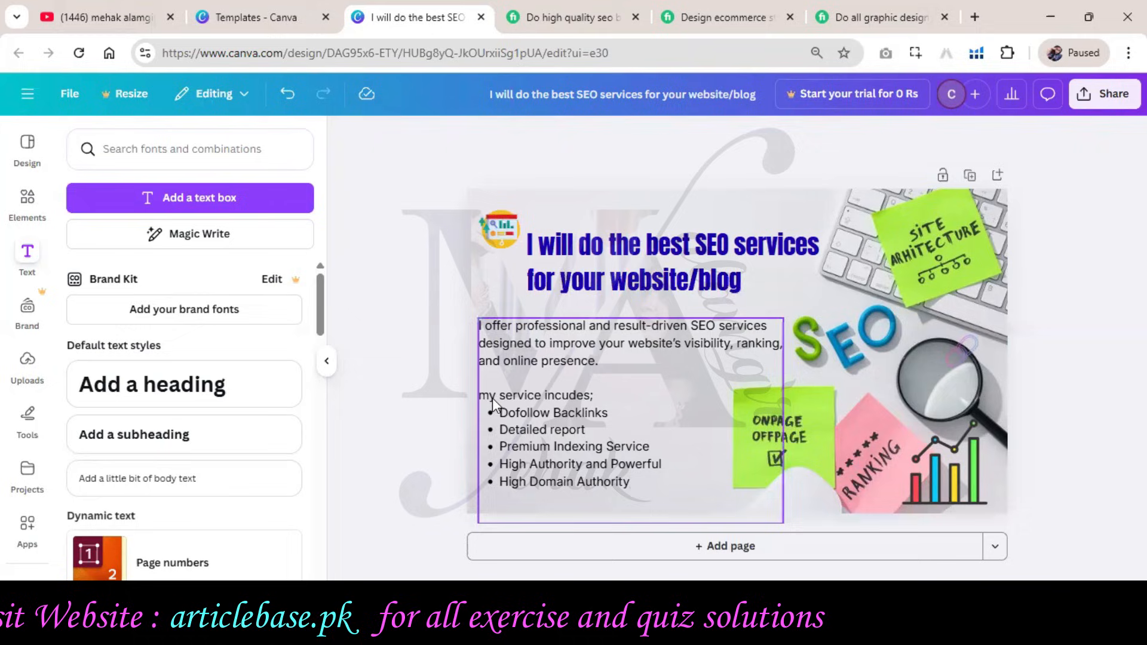
pyautogui.click(450, 428)
pyautogui.click(512, 423)
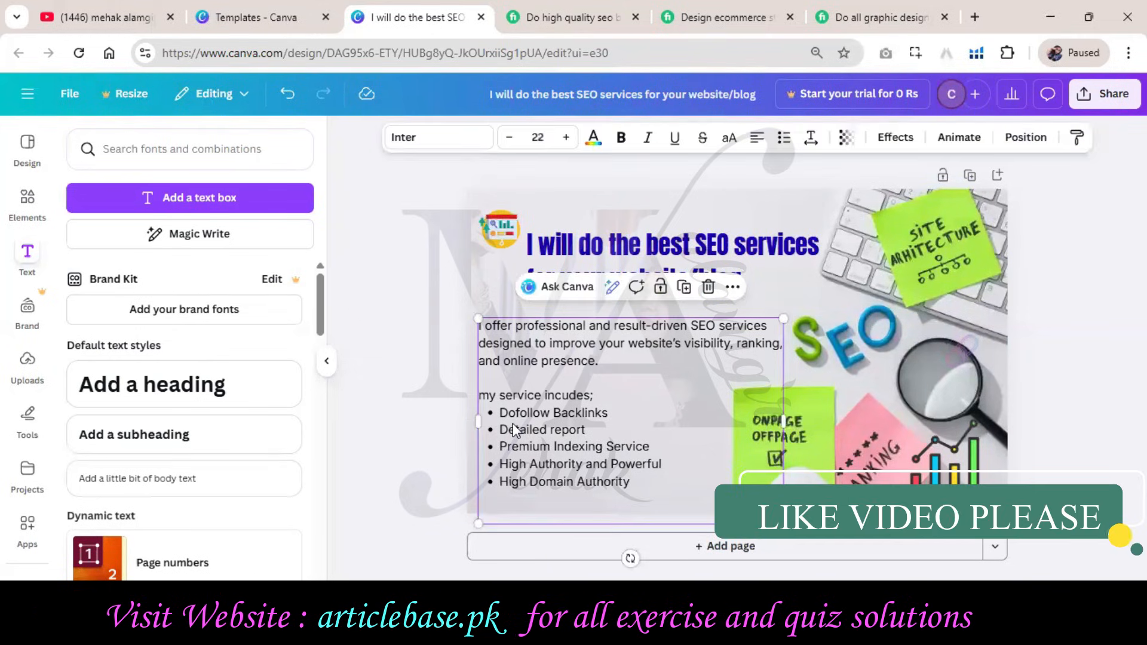
# Step: Add the uploaded portrait photo of the woman in orange to the thumbnail and position it over the SEO letters and magnifying glass
pyautogui.click(45, 362)
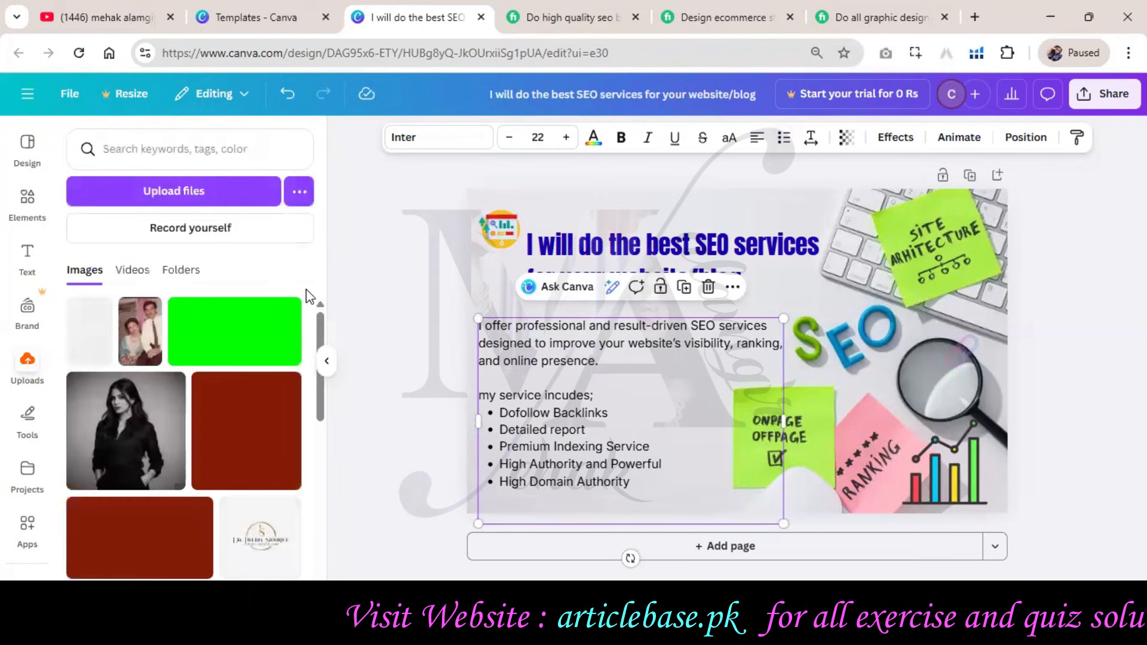
pyautogui.scroll(-1, 313, 325)
pyautogui.scroll(-3, 307, 335)
pyautogui.click(779, 352)
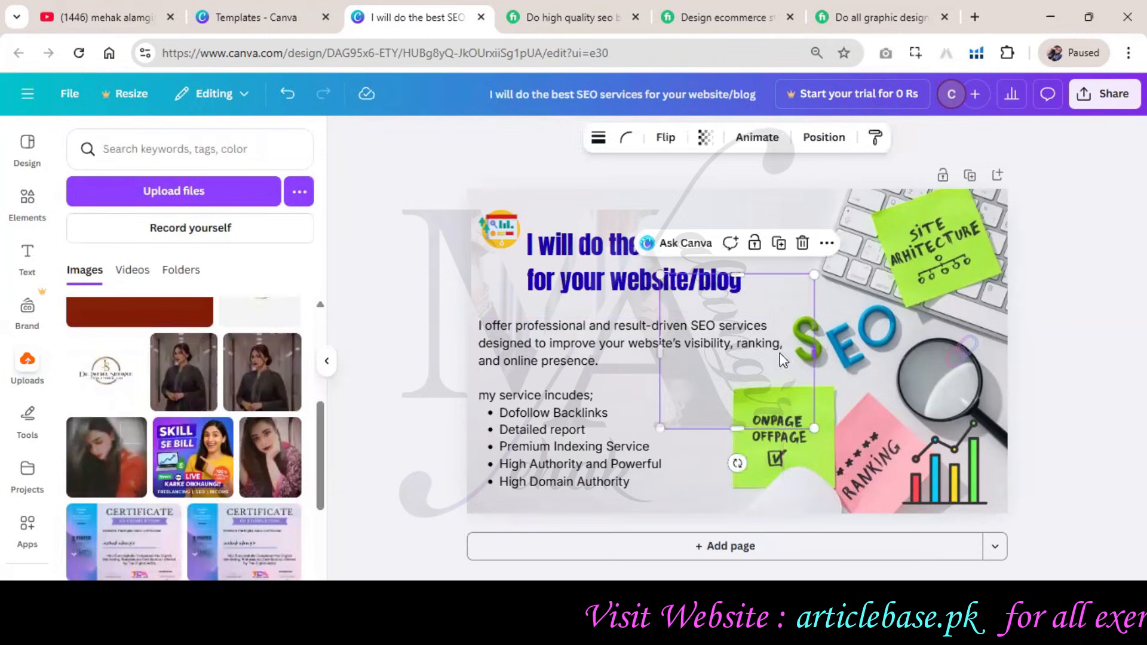
pyautogui.moveTo(782, 306); pyautogui.dragTo(914, 324)
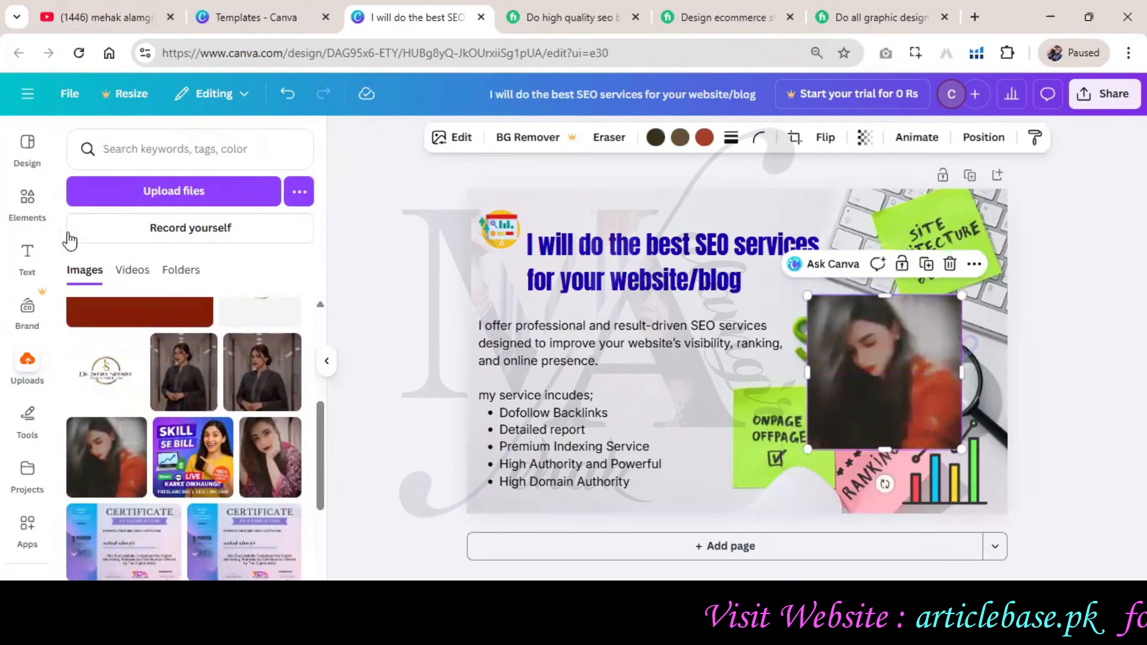
# Step: Search the elements for "frames", narrow the results to mockups, and add a white polaroid-style frame to the thumbnail
pyautogui.click(27, 202)
pyautogui.click(141, 149)
pyautogui.write('frames')
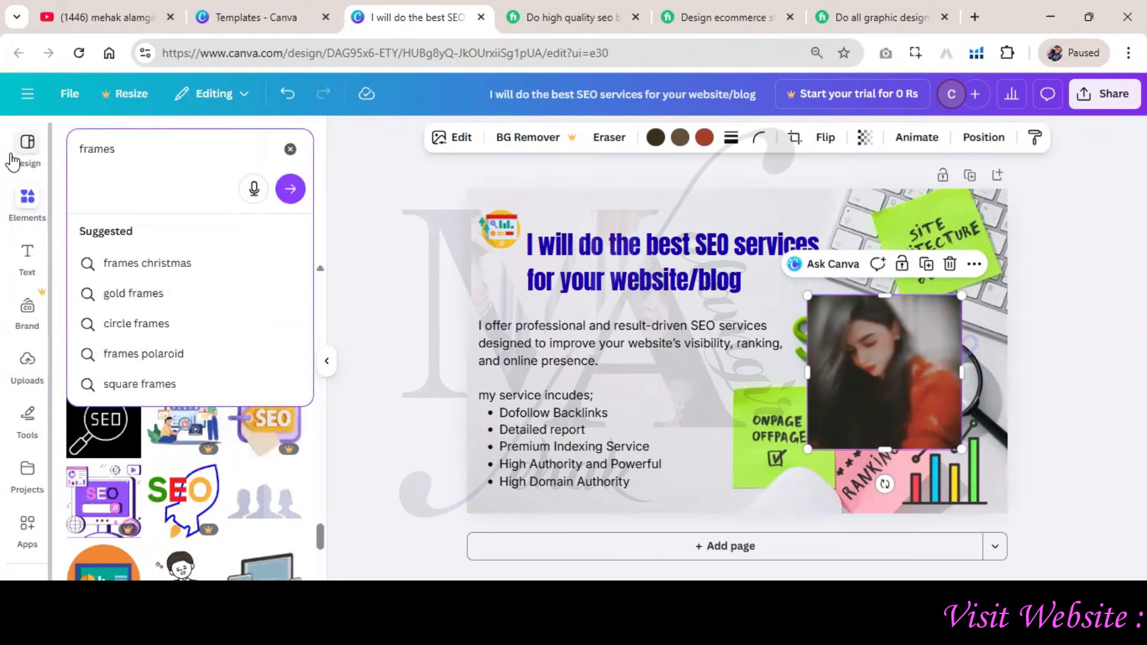
pyautogui.press('Return')
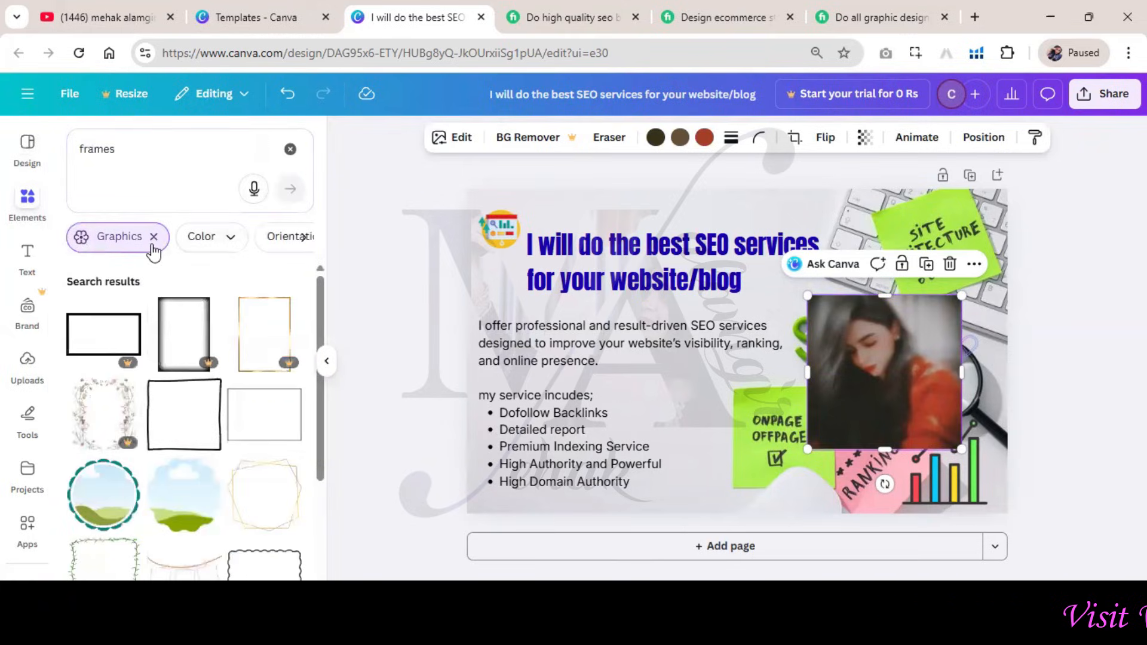
pyautogui.click(154, 237)
pyautogui.click(143, 153)
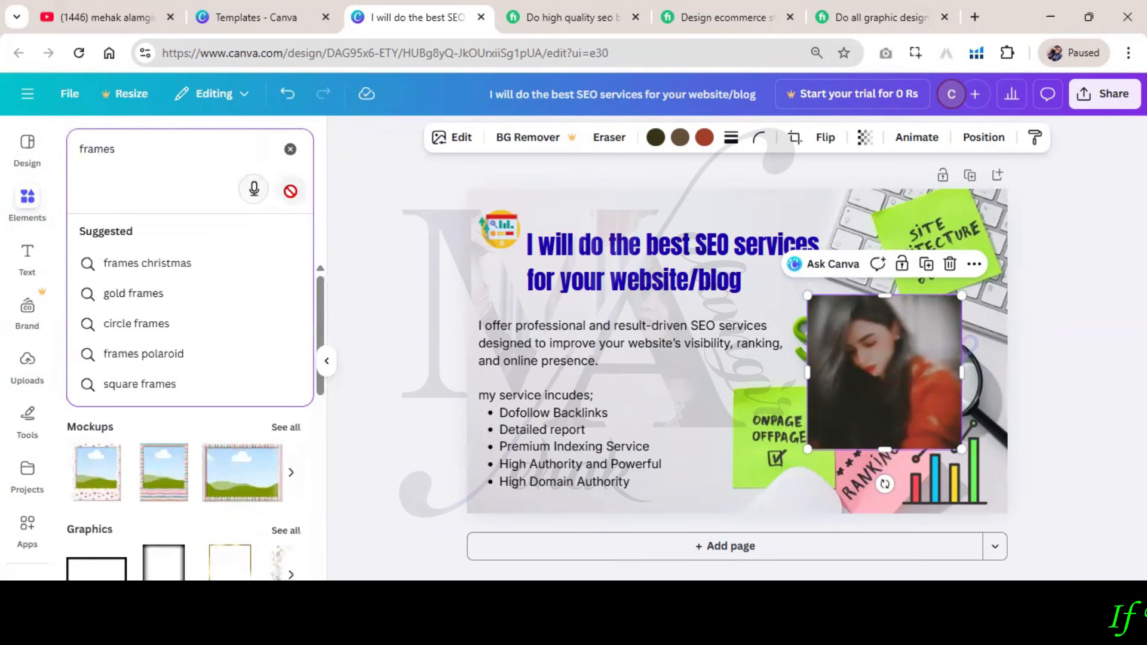
pyautogui.click(290, 430)
pyautogui.click(287, 428)
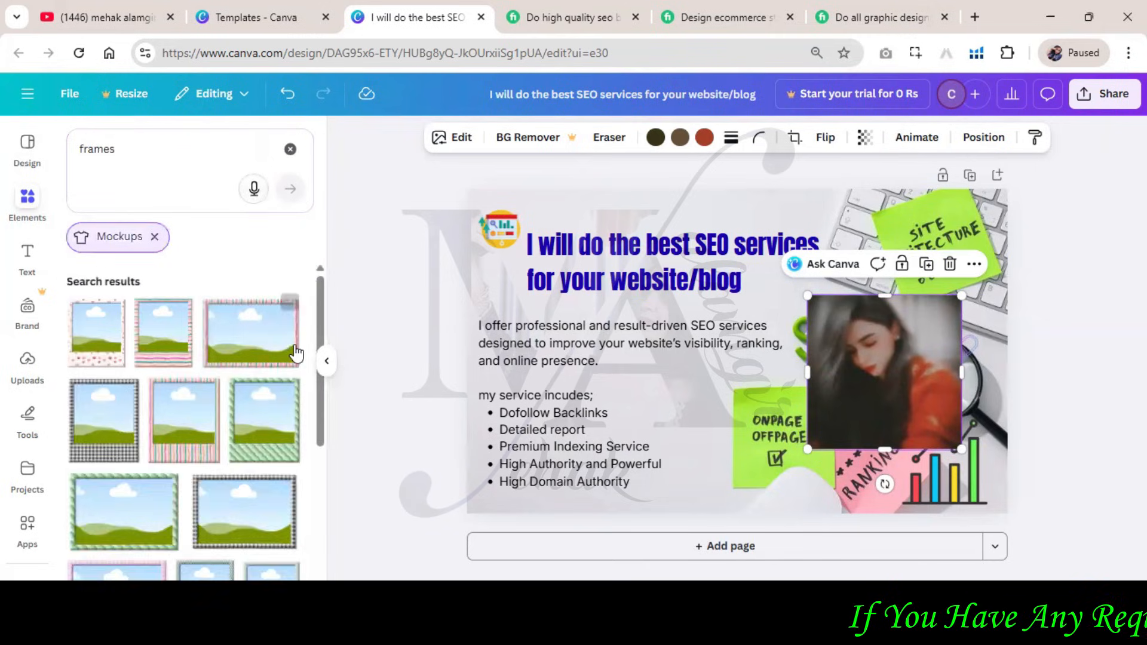
pyautogui.scroll(-8, 297, 354)
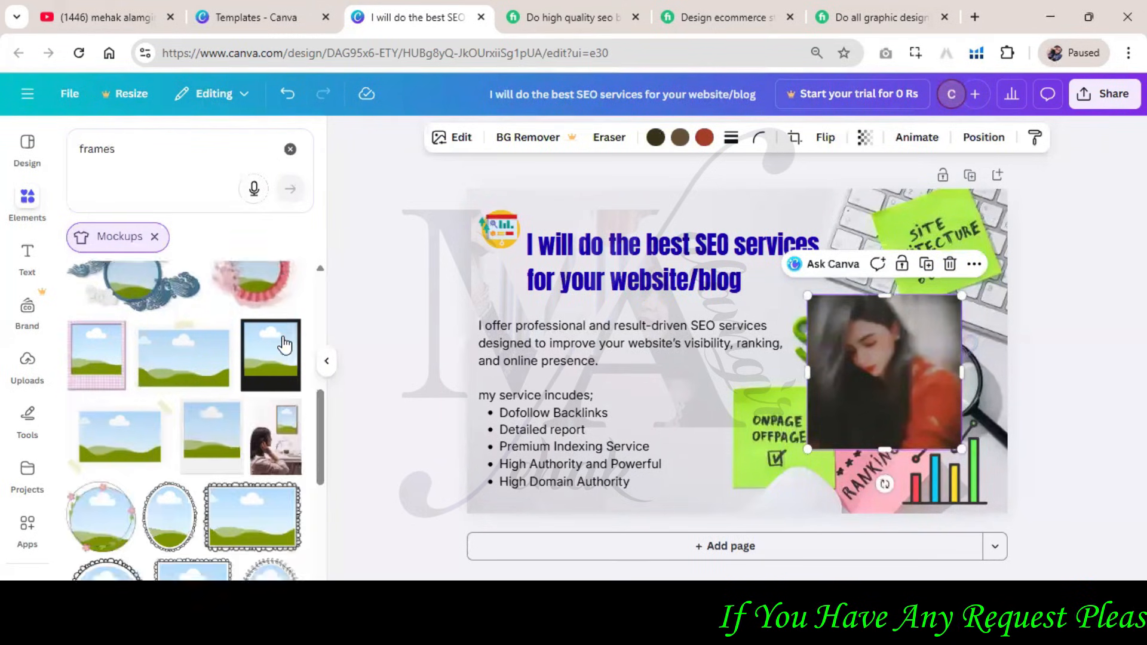
pyautogui.scroll(-2, 284, 345)
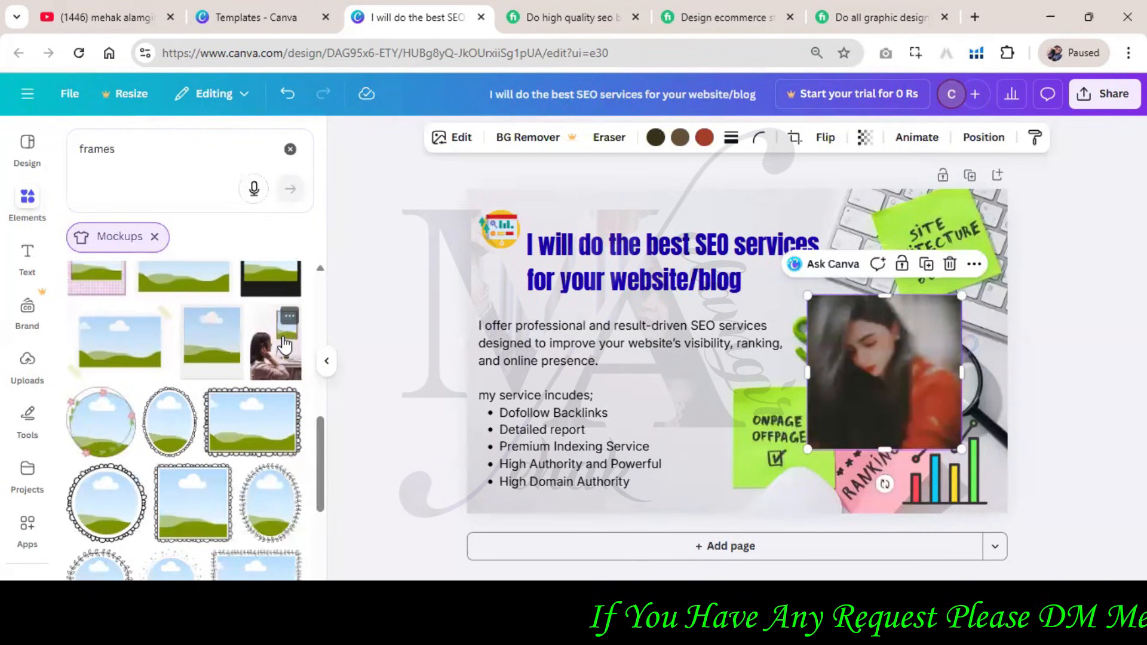
pyautogui.click(226, 351)
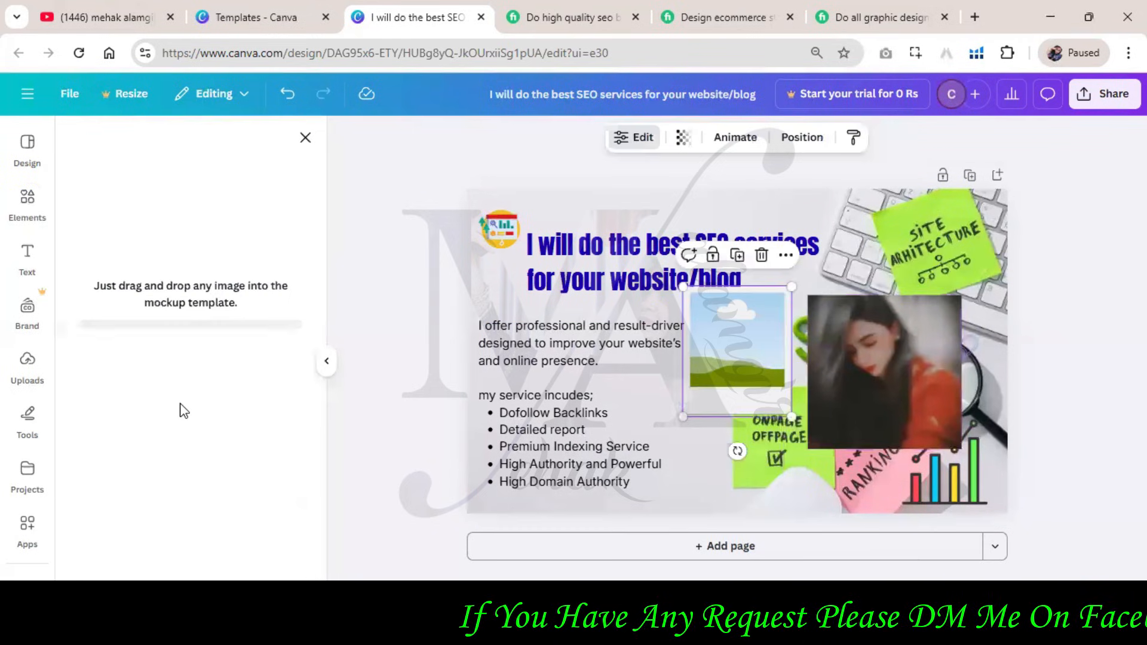
# Step: Put the portrait photo into the polaroid frame and move the framed photo between the SEO letters and the magnifying glass
pyautogui.click(827, 357)
pyautogui.press('Delete')
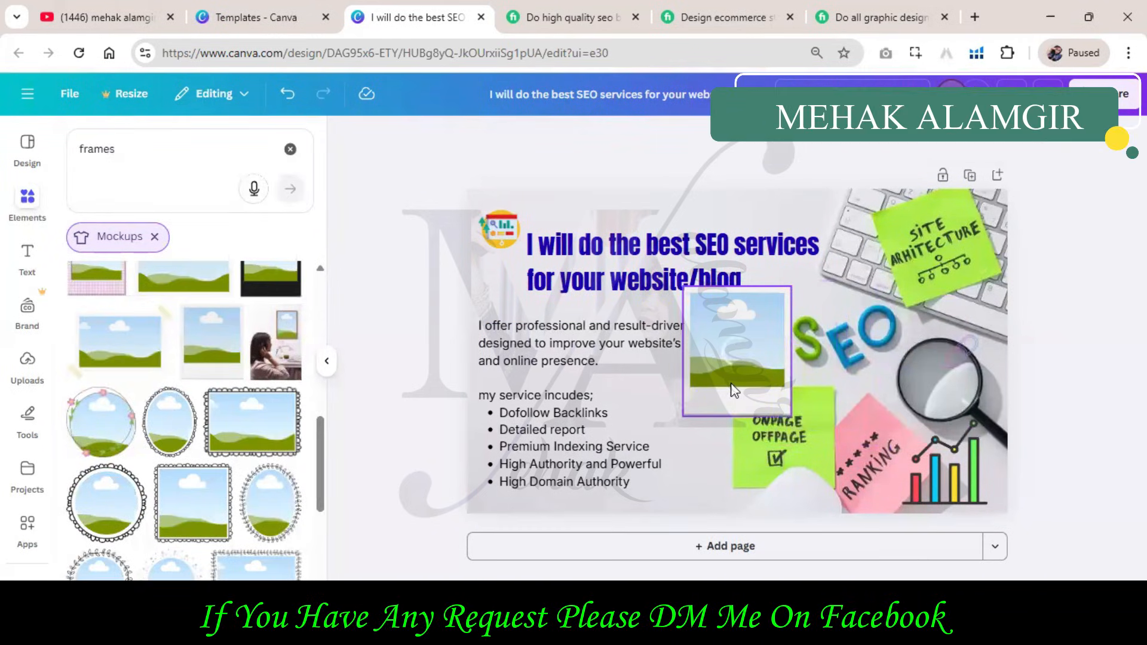
pyautogui.moveTo(725, 388); pyautogui.dragTo(896, 405)
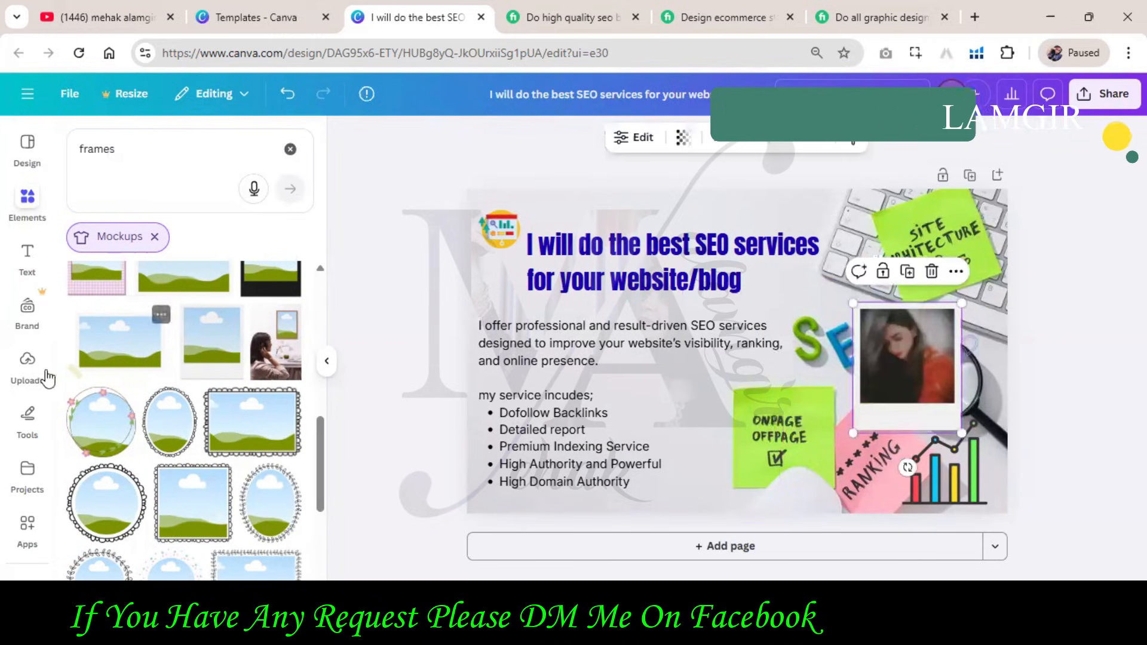
# Step: Shrink the framed portrait to a tiny picture and place it beside the heading, overlapping the lower corner of the SEO icon
pyautogui.click(28, 364)
pyautogui.moveTo(852, 303); pyautogui.dragTo(903, 357)
pyautogui.moveTo(916, 412); pyautogui.dragTo(864, 242)
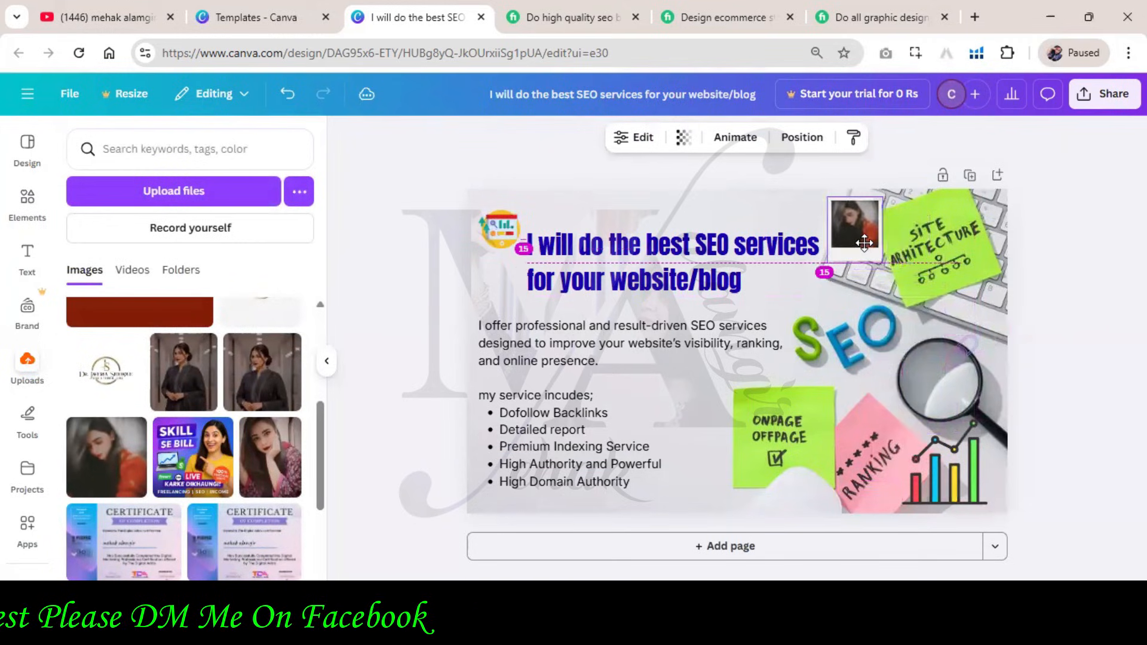
pyautogui.moveTo(769, 257); pyautogui.dragTo(508, 254)
pyautogui.moveTo(531, 293); pyautogui.dragTo(512, 251)
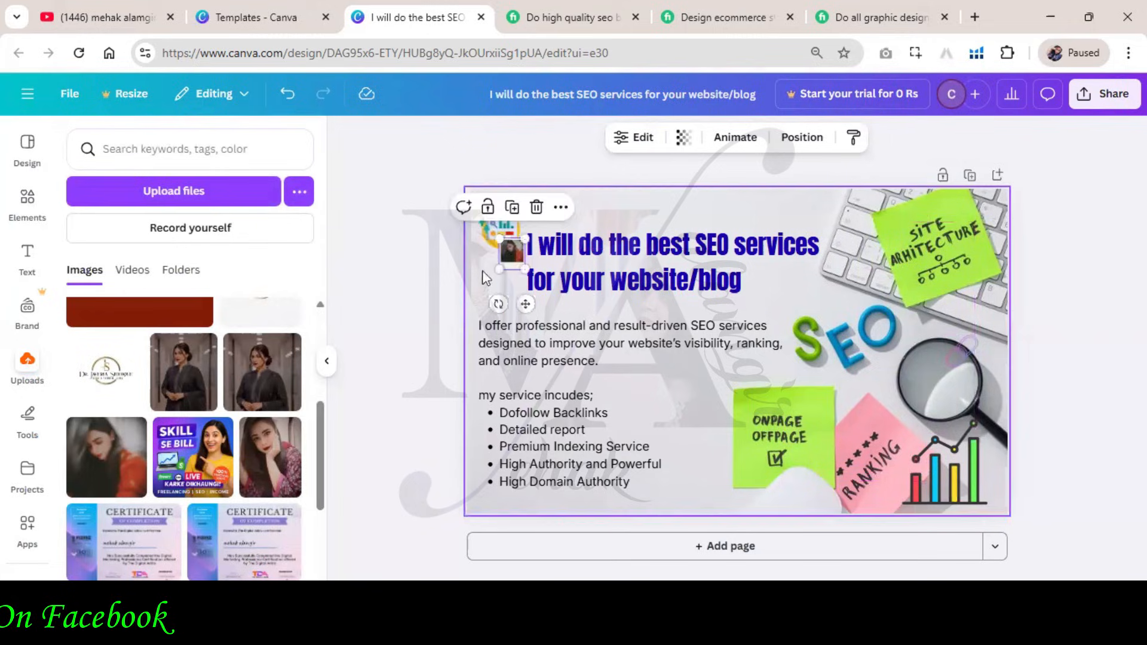
pyautogui.click(418, 286)
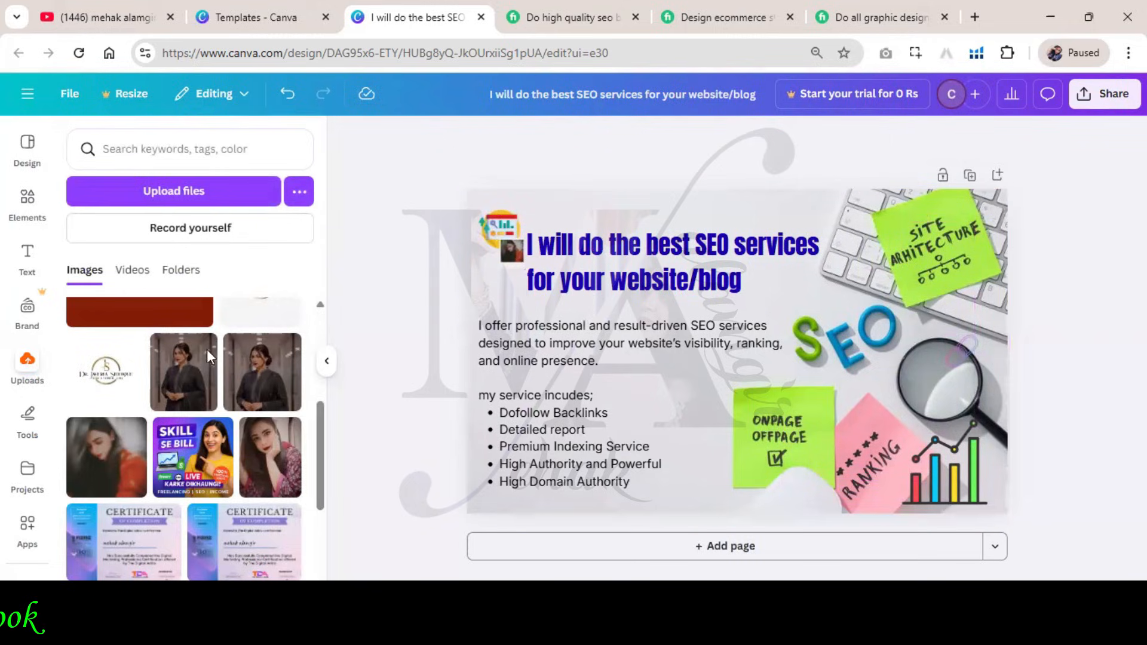
pyautogui.click(40, 211)
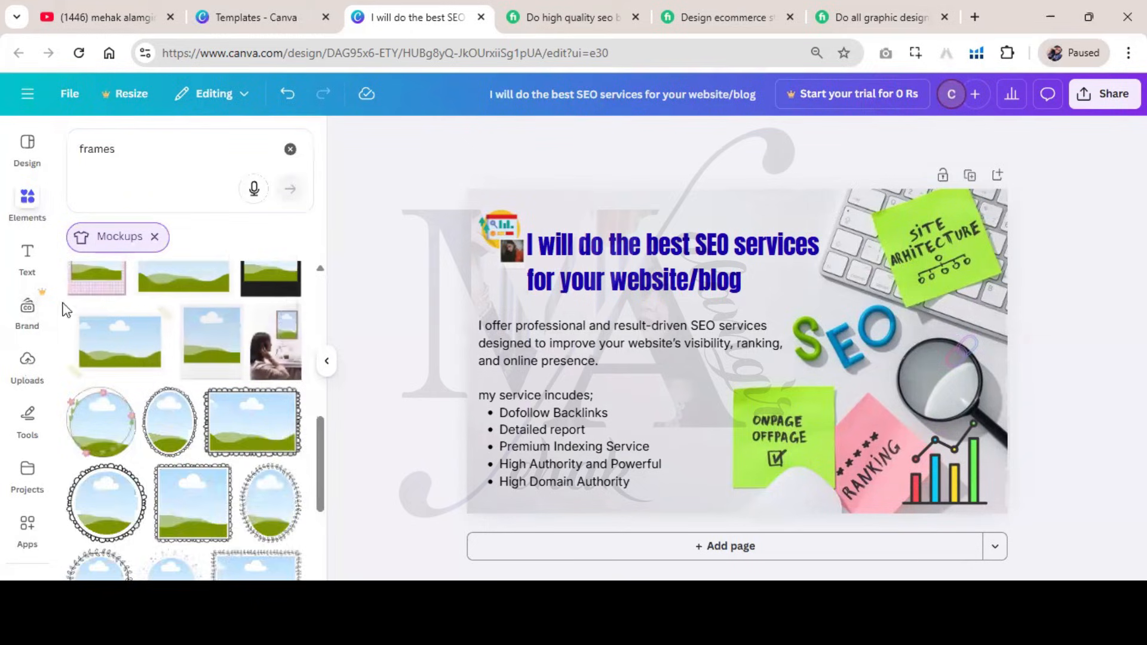
pyautogui.click(291, 189)
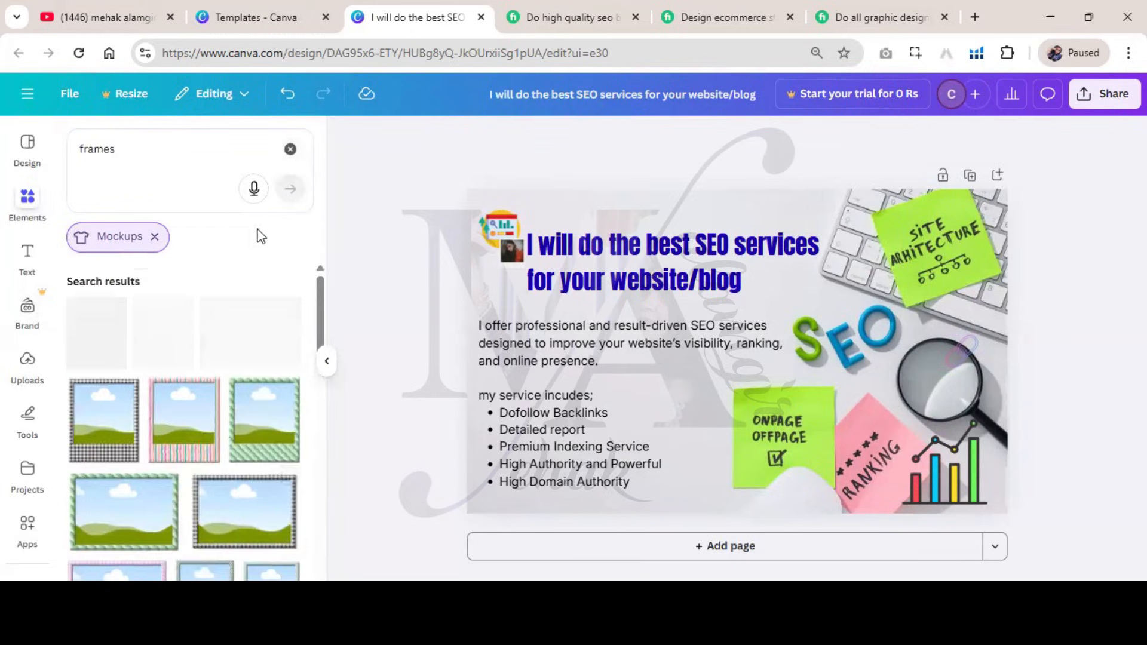
pyautogui.click(290, 149)
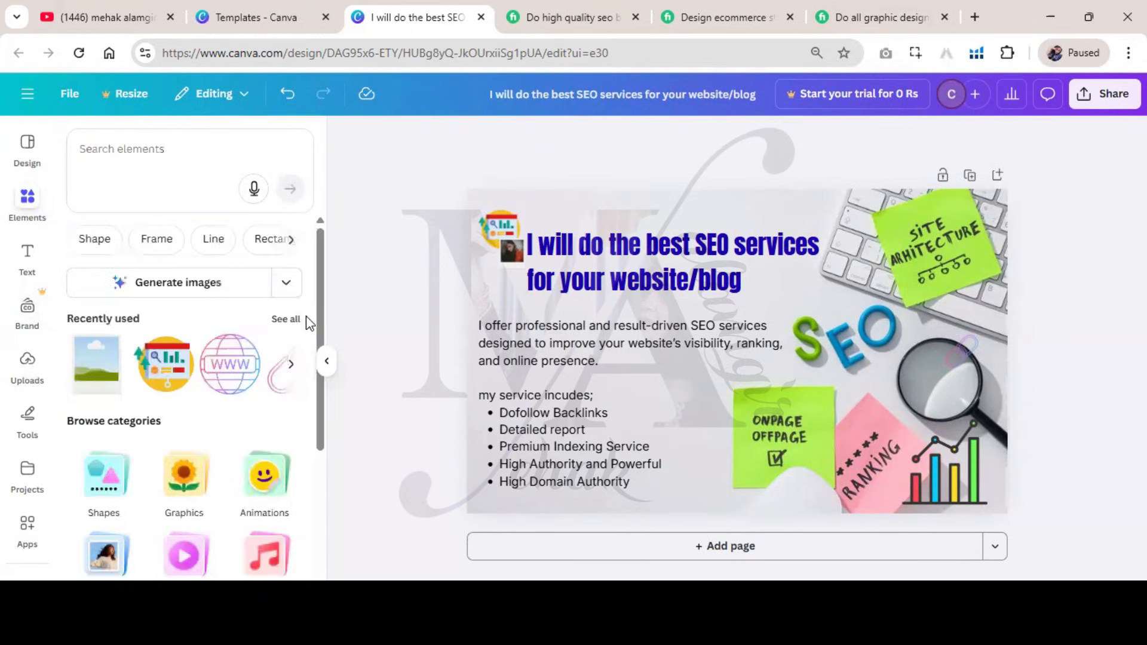
pyautogui.click(298, 319)
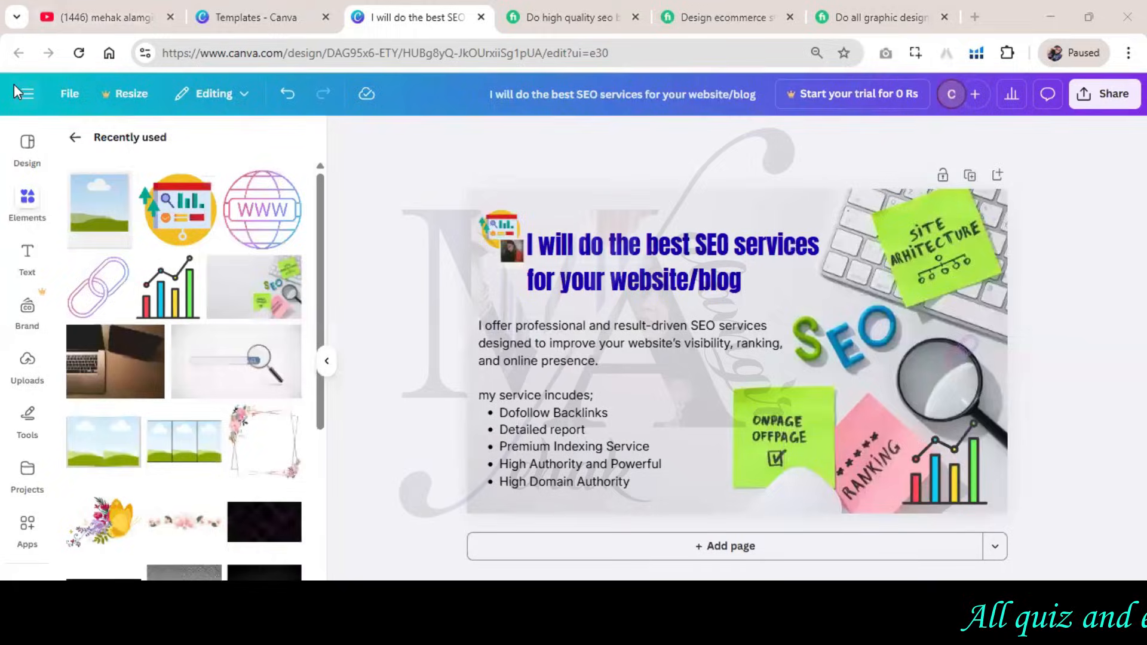
# Step: Capture a screenshot of the finished Canva thumbnail and paste it below the gig thumbnail question in the Word document
pyautogui.press('super+shift+s')
pyautogui.moveTo(5, 34); pyautogui.dragTo(1144, 536)
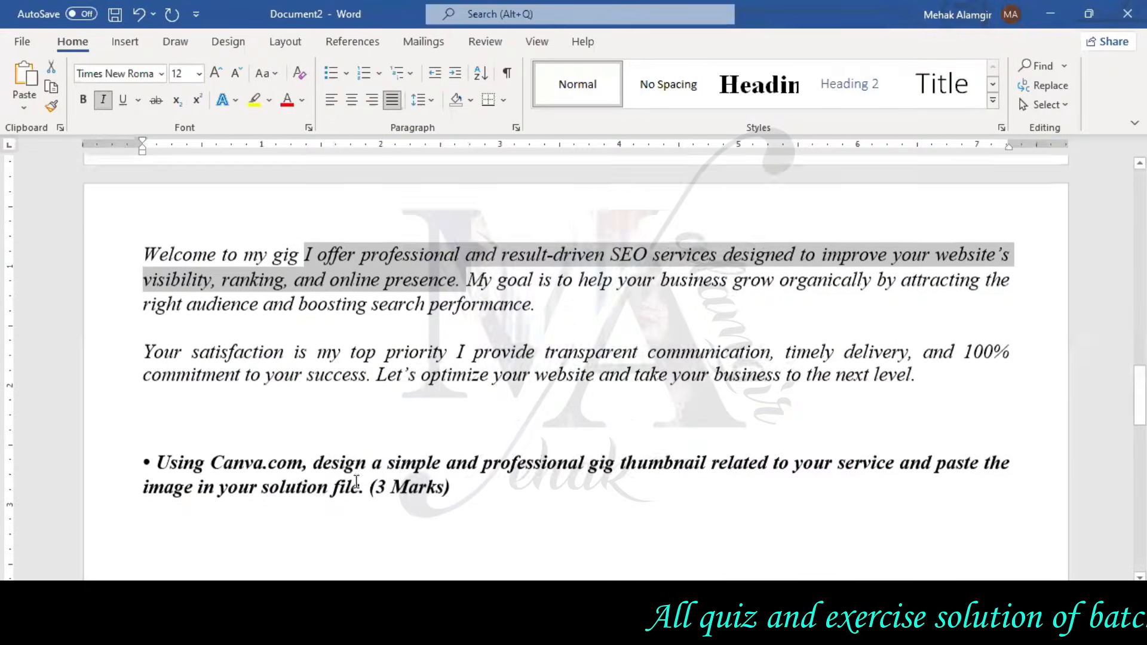
pyautogui.scroll(-2, 357, 481)
pyautogui.click(144, 427)
pyautogui.hotkey('ctrl', 'v')
pyautogui.scroll(-3, 569, 434)
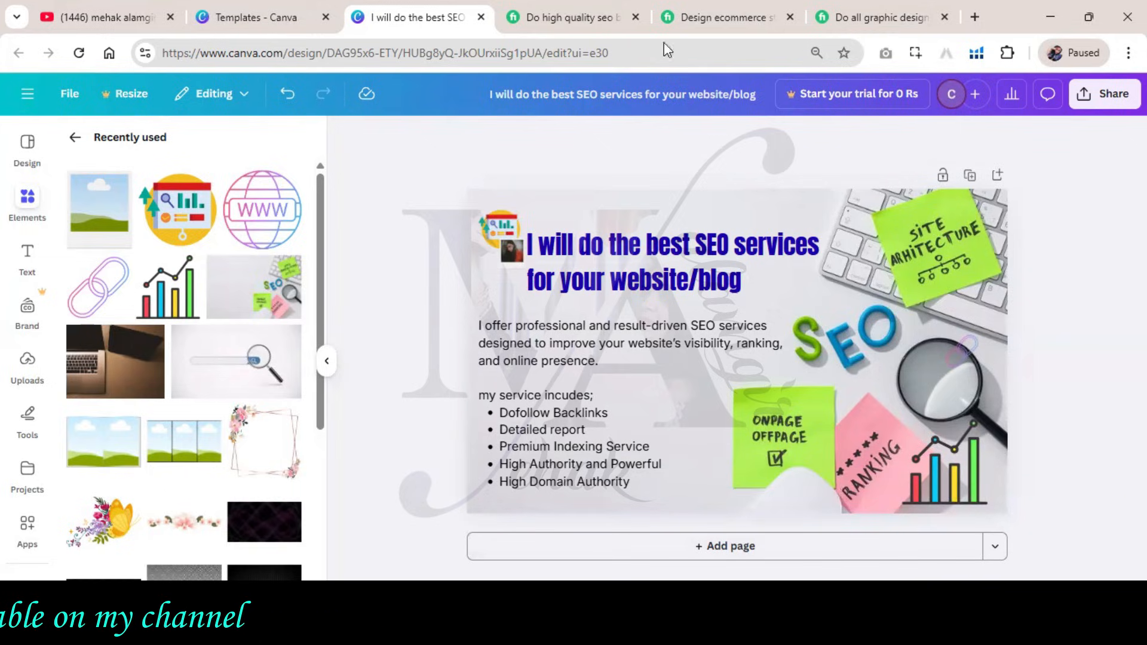
# Step: Switch to the open YouTube channel and browse its latest DSTP 3.0 batch 02 quiz and exercise solution videos
pyautogui.click(160, 5)
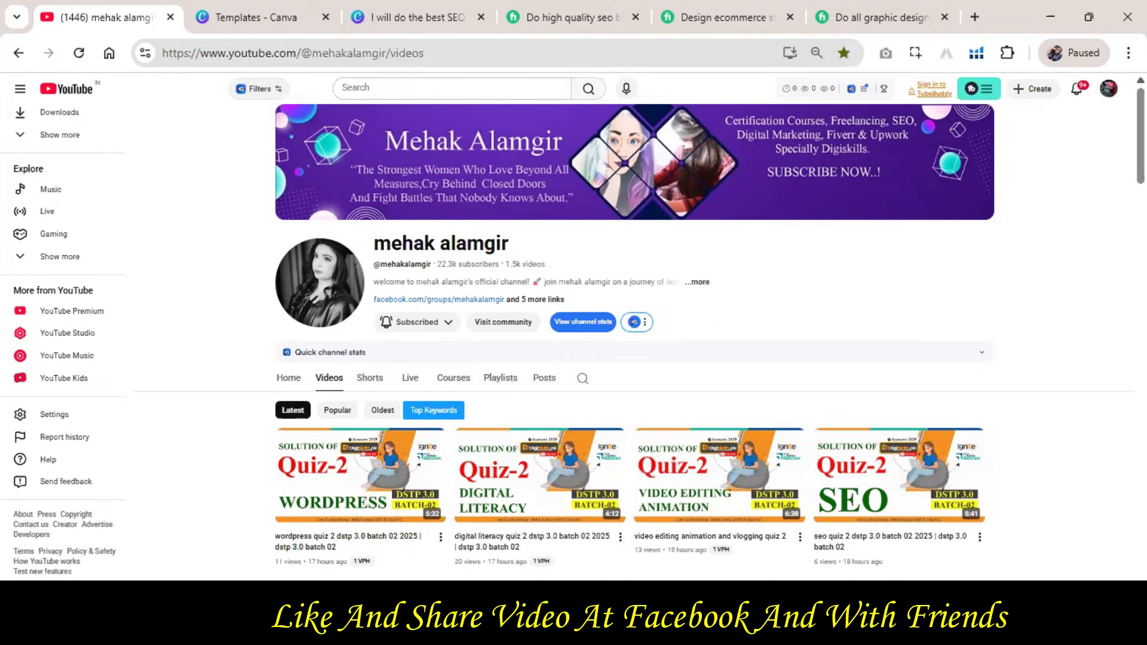
pyautogui.scroll(-1, 637, 359)
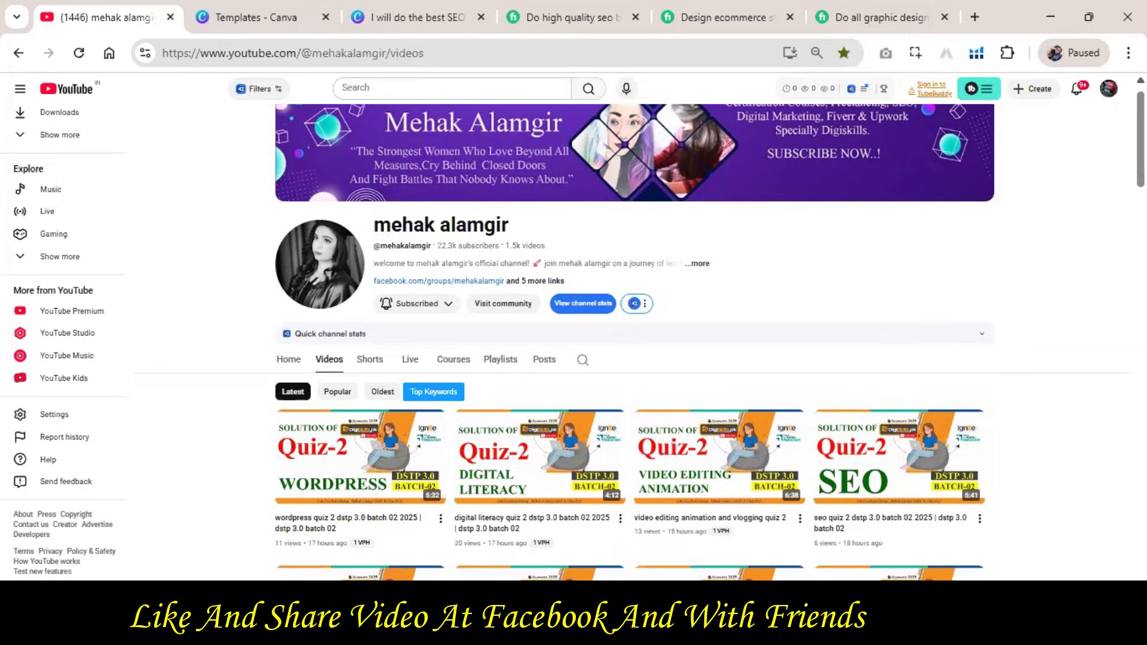
pyautogui.scroll(-1, 636, 358)
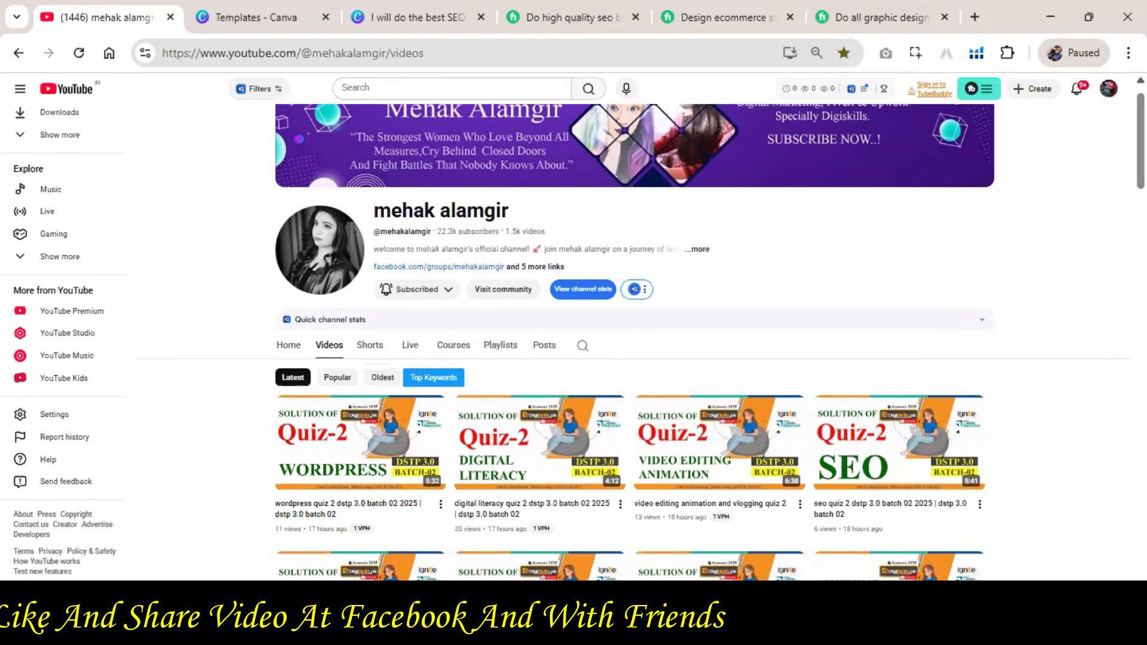
pyautogui.scroll(-1, 637, 359)
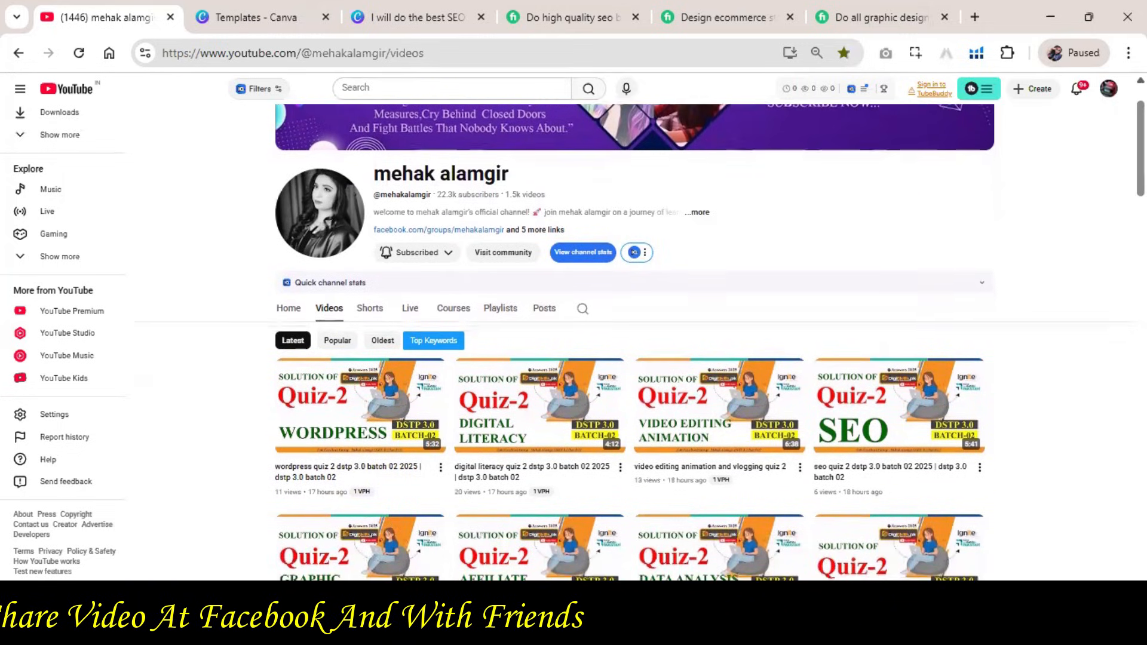
pyautogui.scroll(-2, 636, 359)
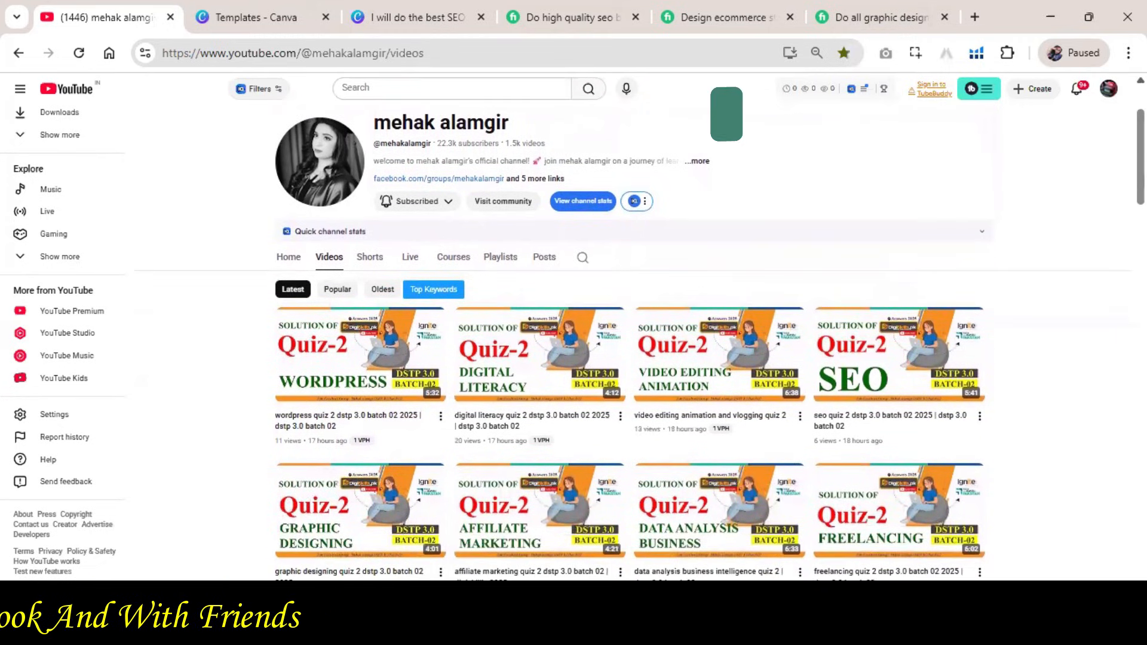
pyautogui.scroll(-2, 637, 358)
pyautogui.scroll(-3, 1118, 137)
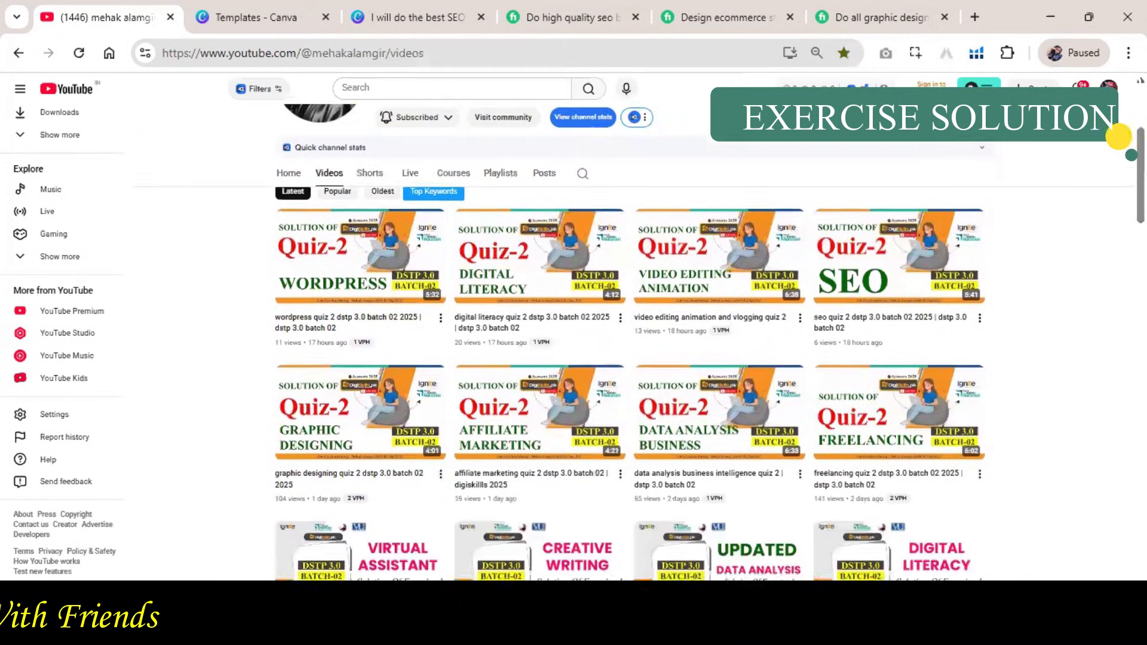
pyautogui.scroll(-3, 1118, 136)
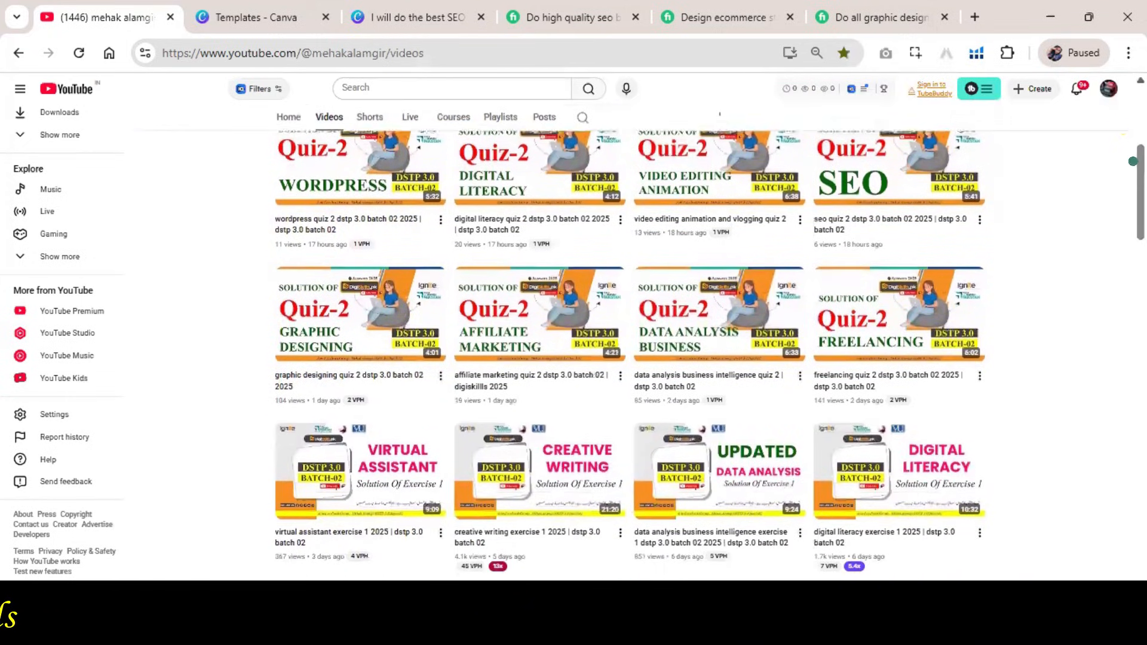
pyautogui.scroll(-3, 630, 359)
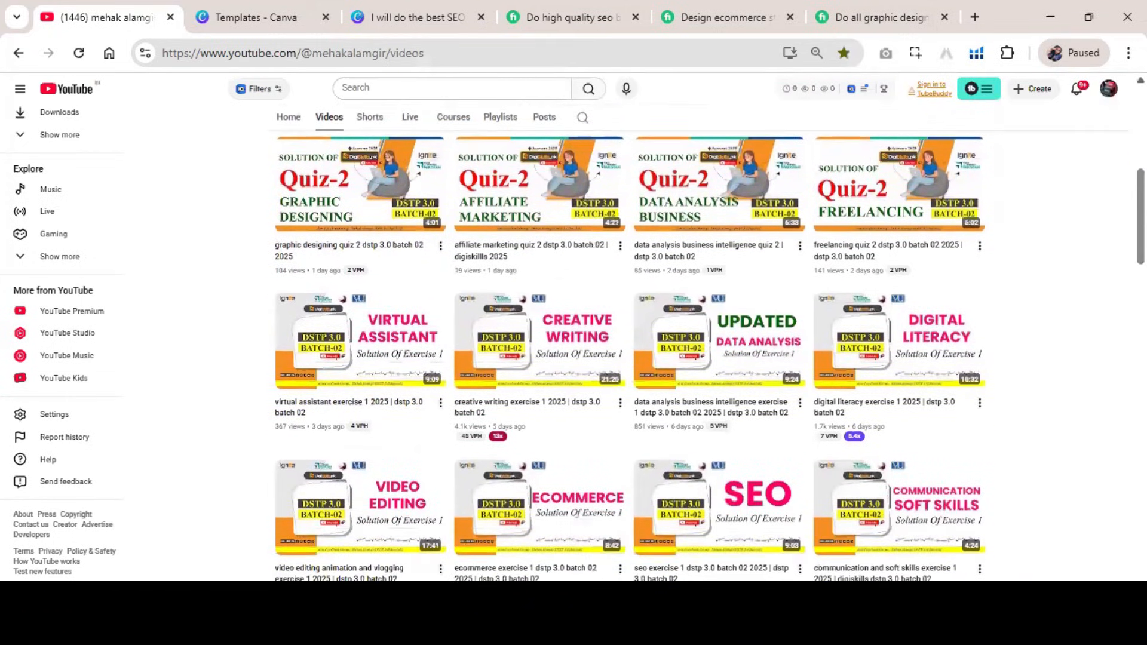
pyautogui.scroll(-3, 630, 358)
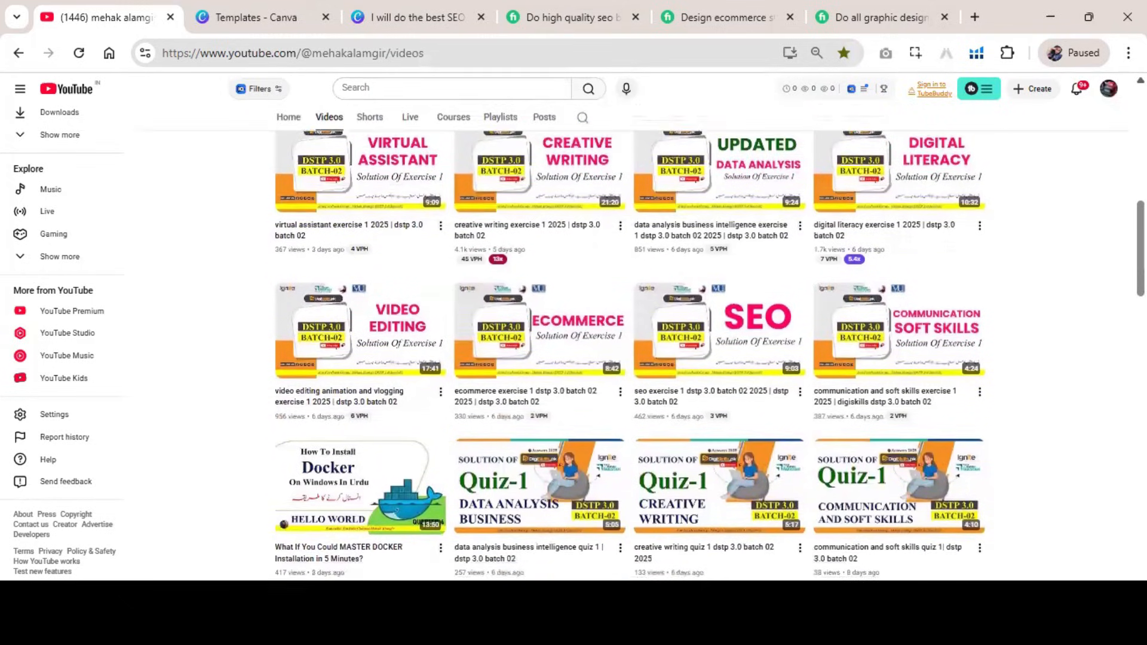
pyautogui.scroll(-1, 630, 358)
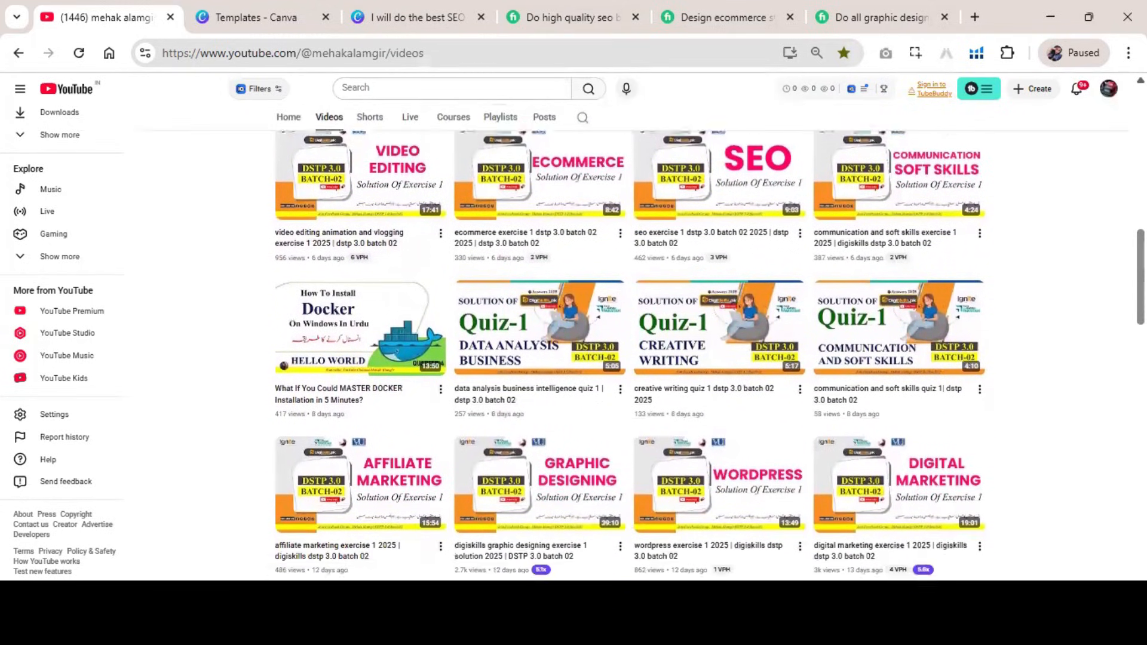